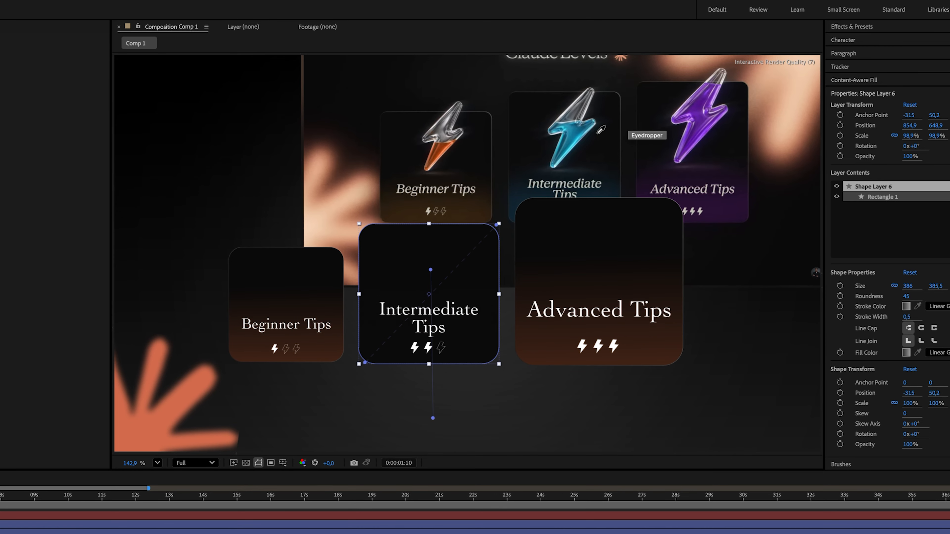
left_click(583, 134)
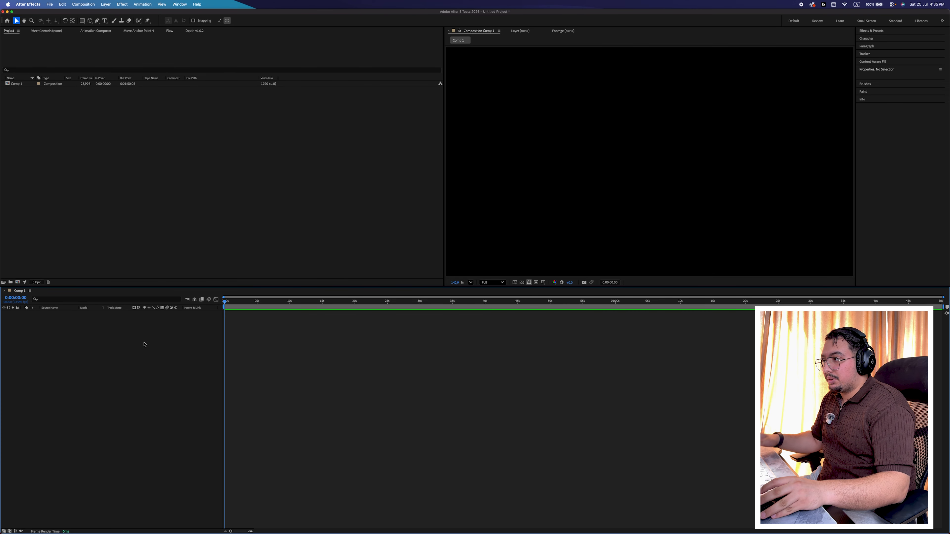
- Create a dark solid layer at the full composition size of 1920 x 1080 px as the background
right_click(134, 339)
mouse_move(168, 343)
left_click(239, 362)
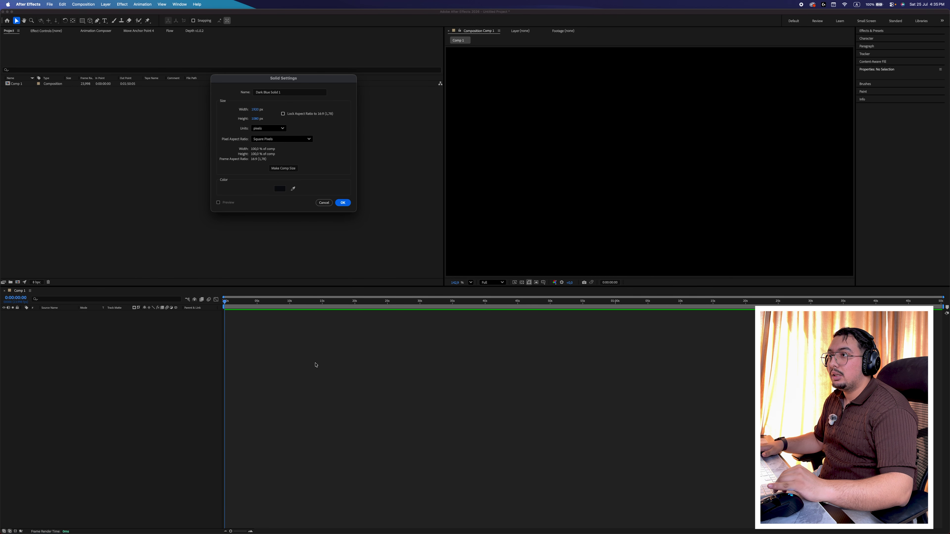
key("Return")
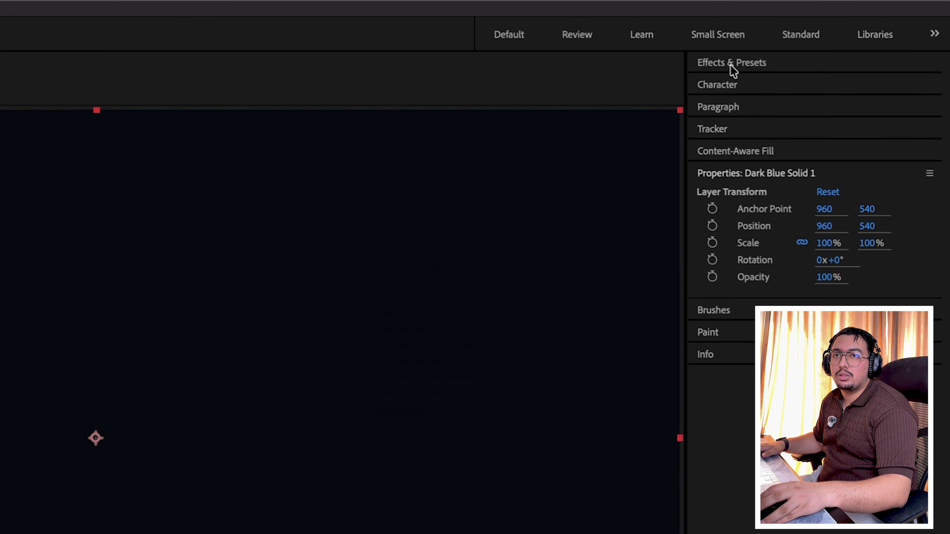
- Apply the Gradient Ramp effect to the background solid and darken its end colour to near-black
left_click(870, 30)
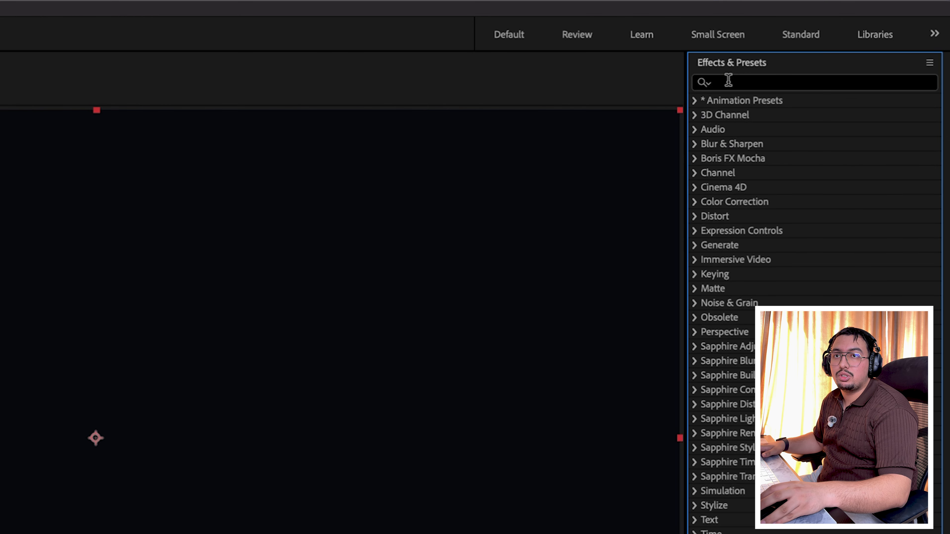
type("gradi")
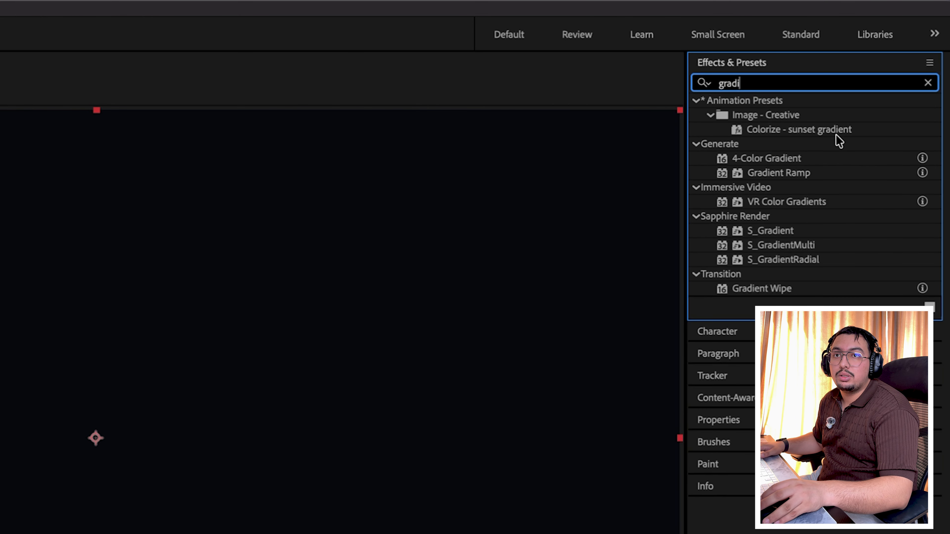
double_click(797, 175)
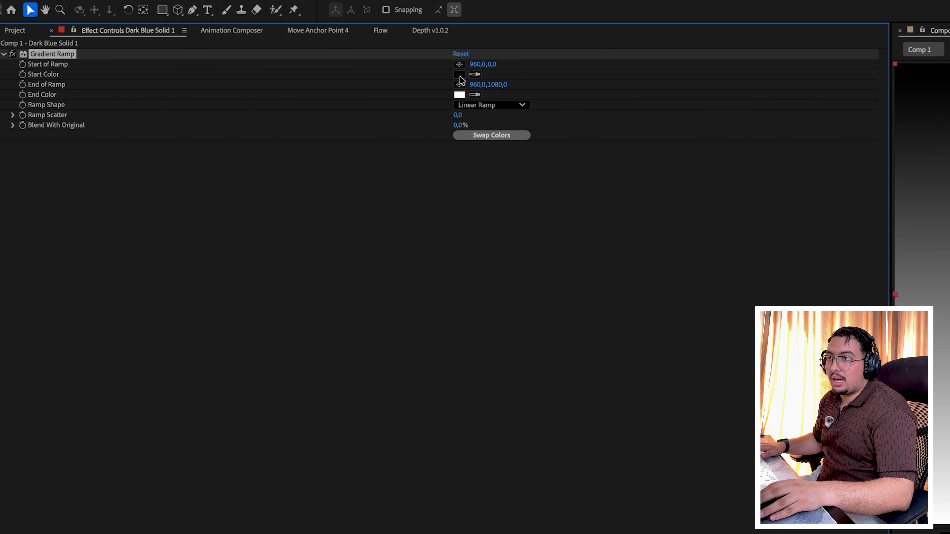
left_click(459, 95)
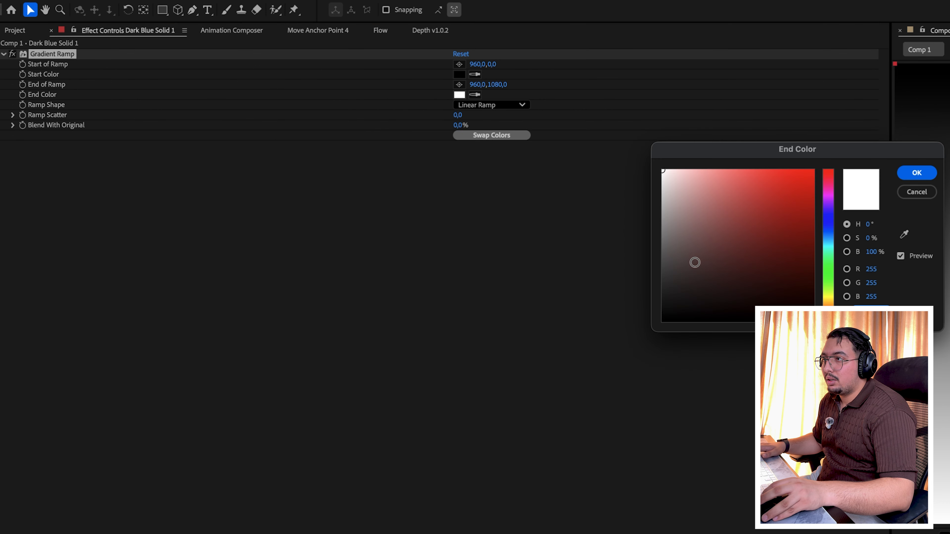
mouse_move(693, 263)
left_mouse_down()
mouse_move(658, 278)
mouse_move(640, 303)
left_mouse_up()
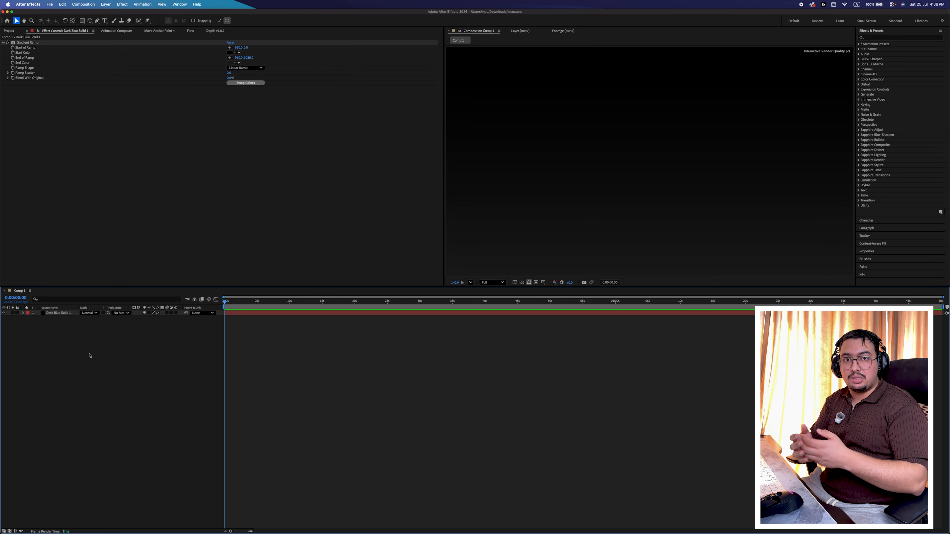
- Draw a circle about 434 px wide near the middle of the composition, with a white fill and no stroke
left_click_drag(82, 21, 109, 34)
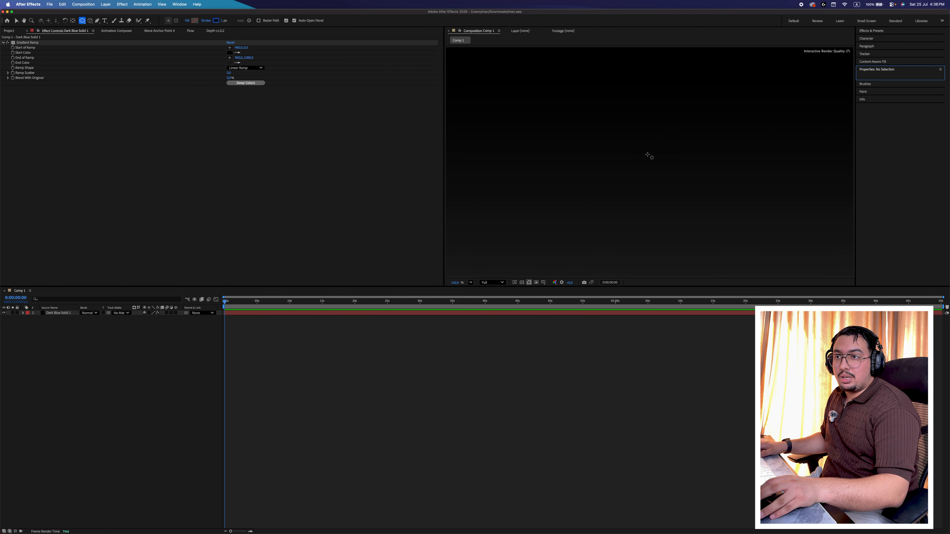
left_click_drag(635, 141, 680, 164)
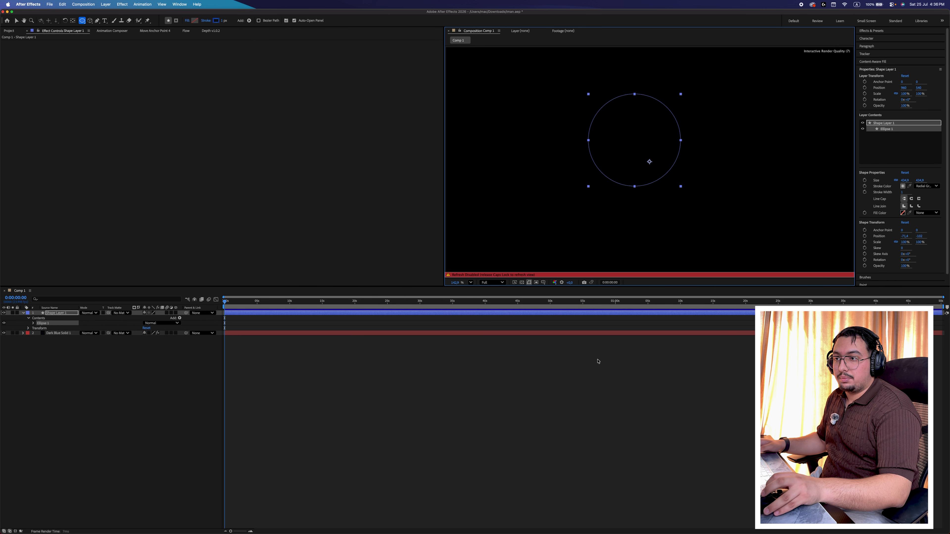
key("v")
left_click(247, 21)
left_click(331, 101)
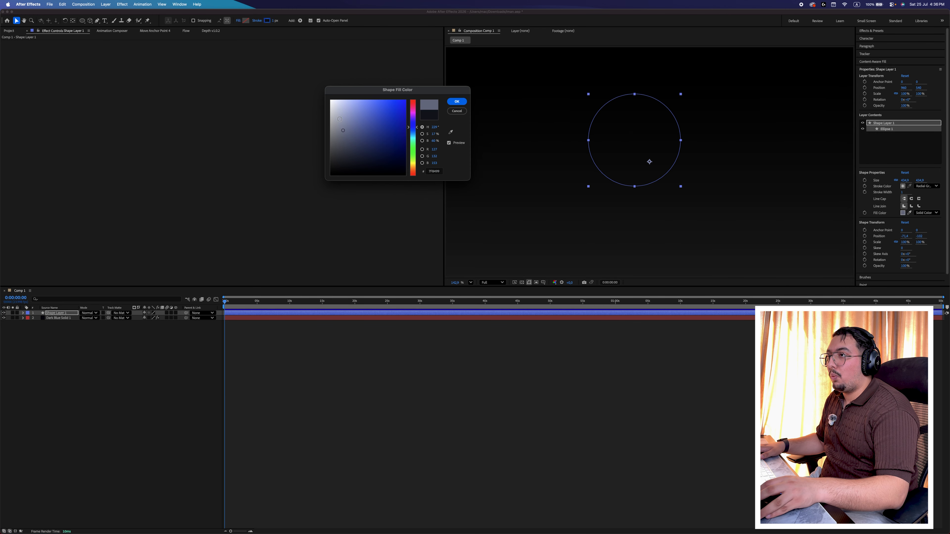
left_click(456, 100)
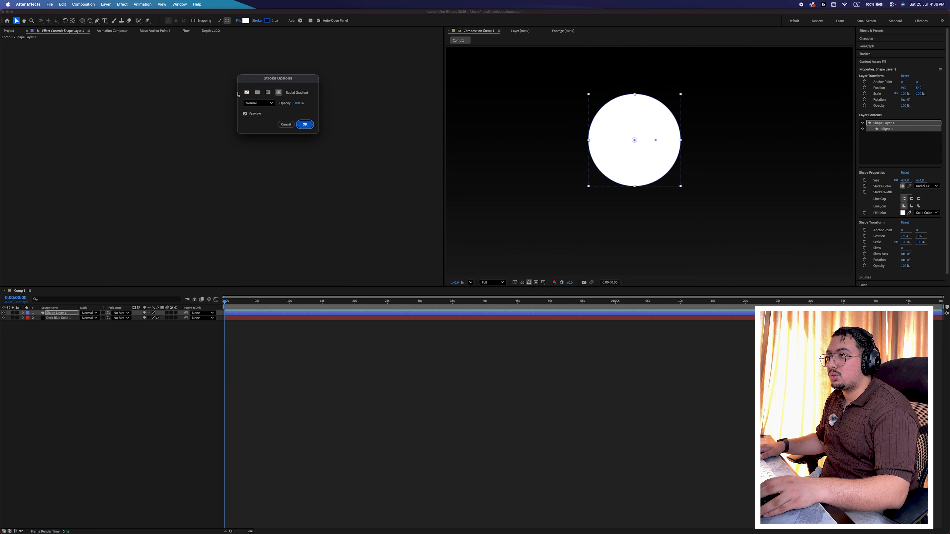
left_click(247, 92)
key("Return")
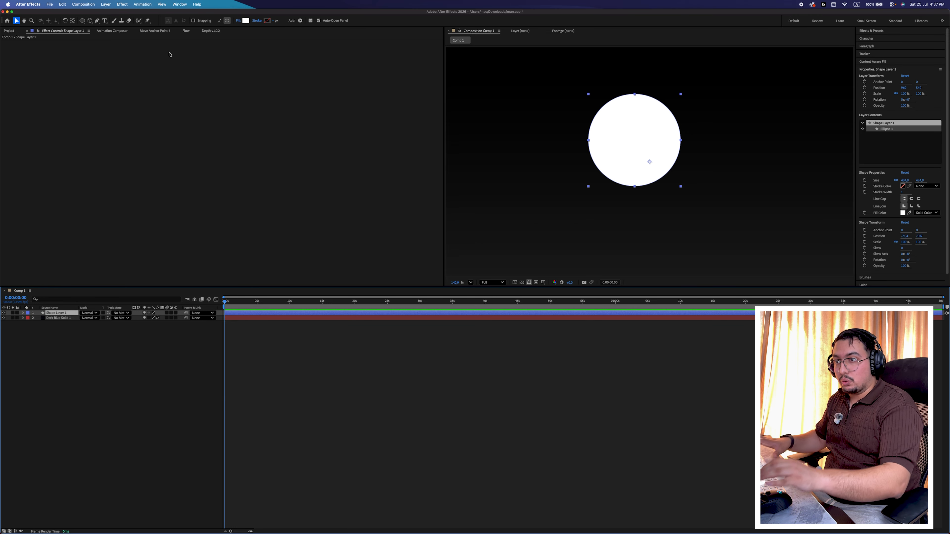
- Browse the Animation Composer library, including its text presets, 3D and cinematic titles, 2D transitions and essential sound effects
left_click(111, 30)
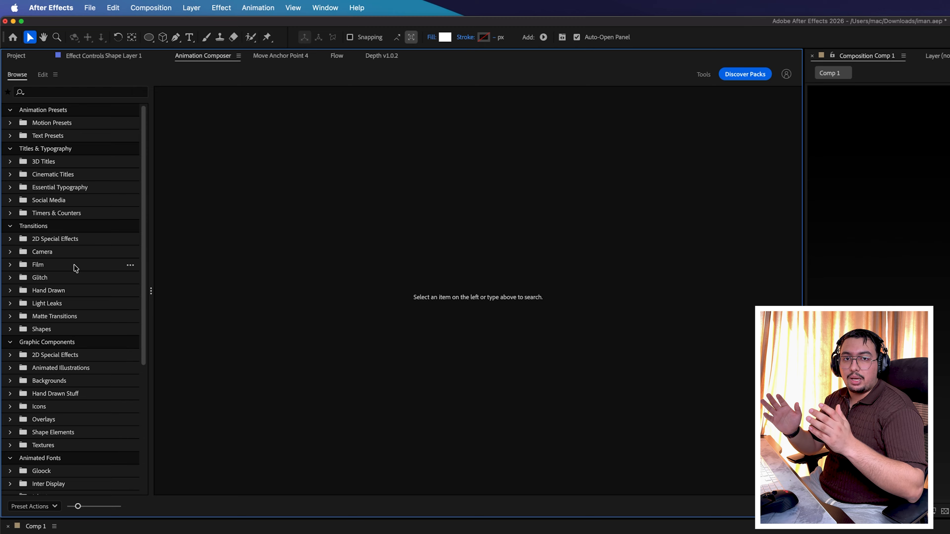
left_click(47, 123)
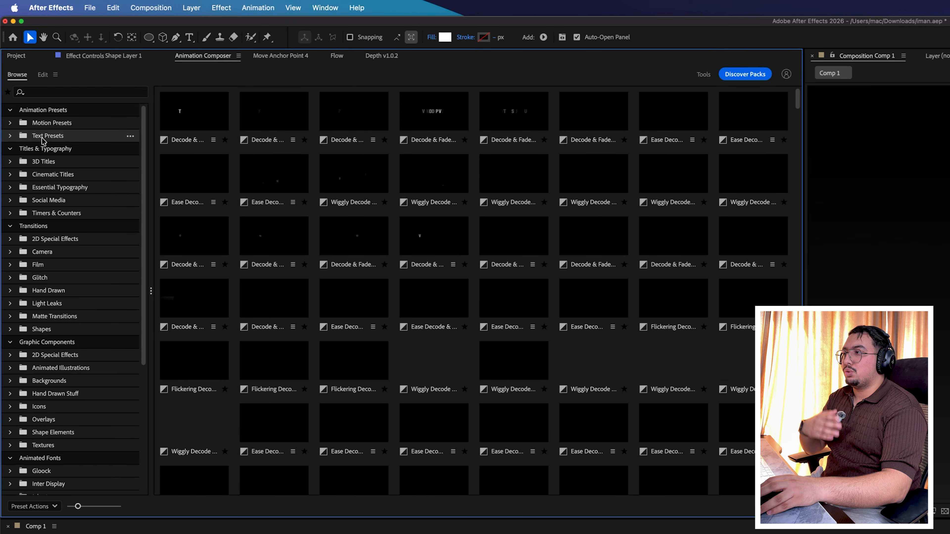
left_click(71, 161)
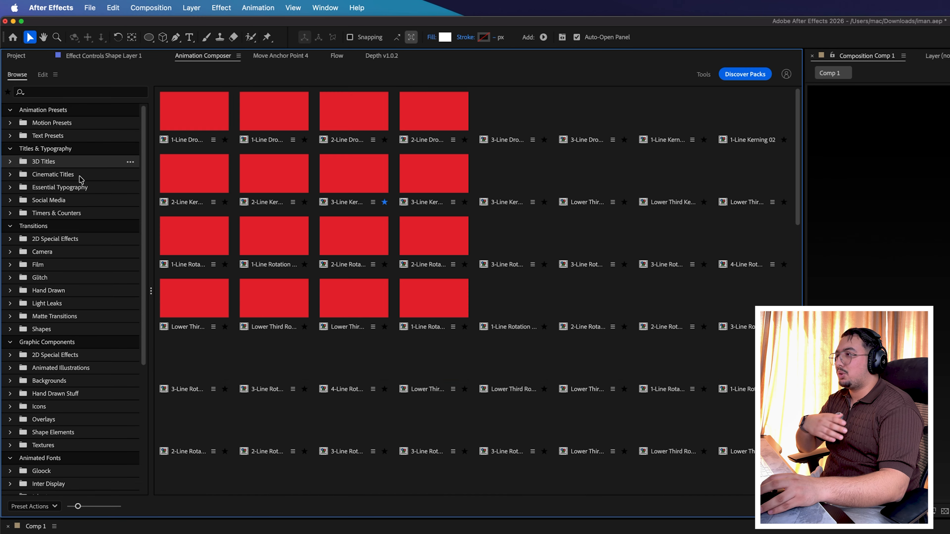
left_click(80, 176)
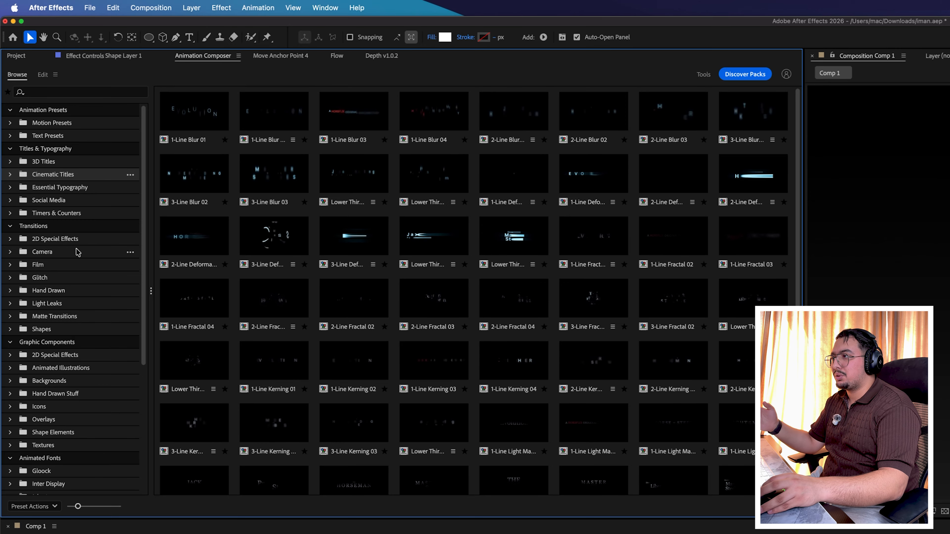
left_click(67, 239)
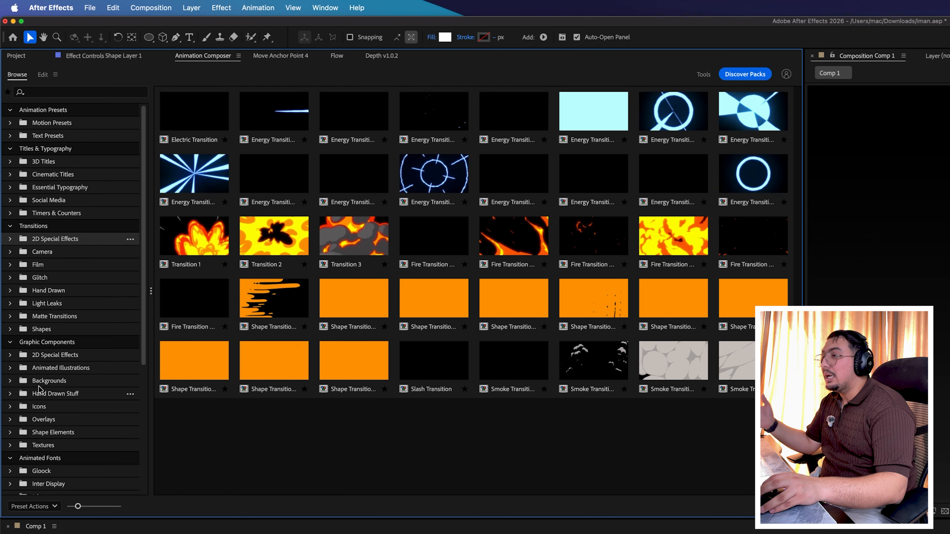
scroll(70, 392, "down", 2)
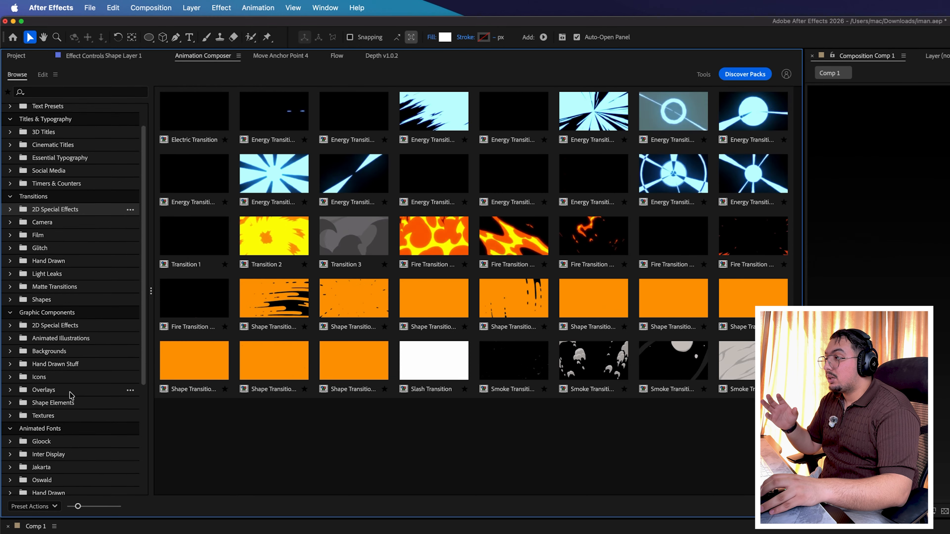
scroll(70, 392, "down", 10)
left_click(62, 384)
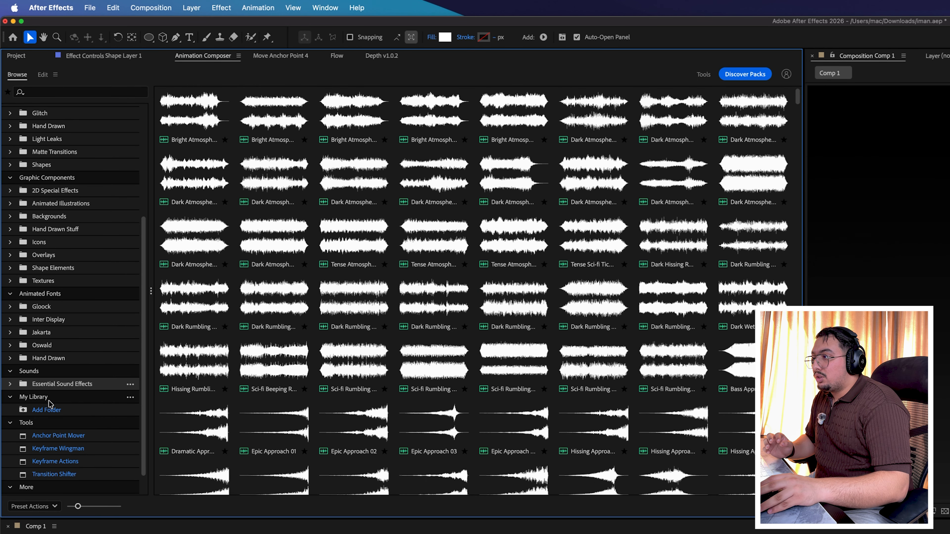
left_click(11, 384)
scroll(71, 387, "down", 15)
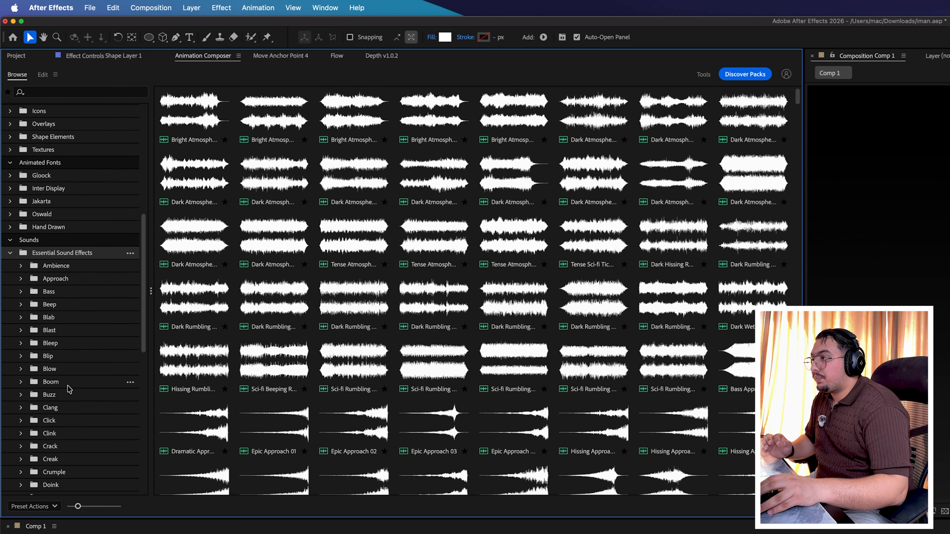
scroll(72, 356, "down", 4)
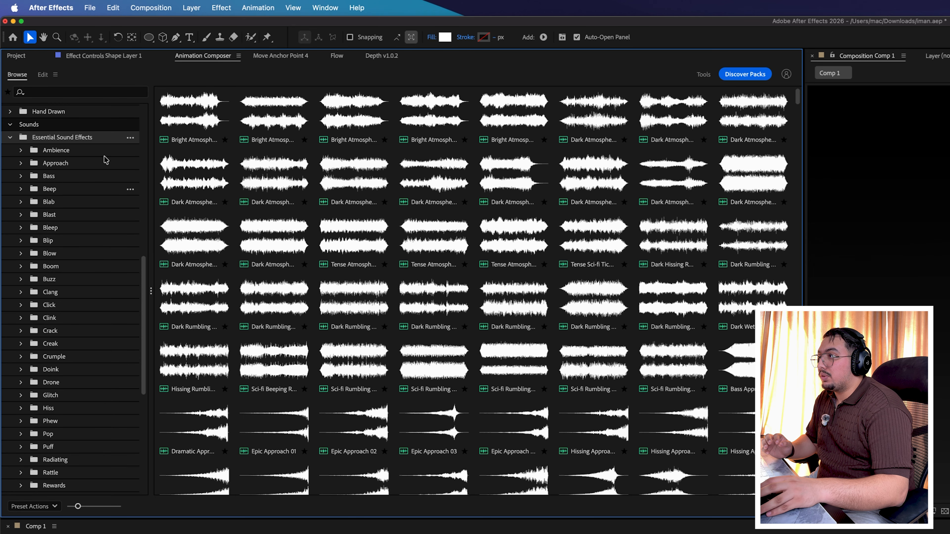
scroll(141, 236, "down", 15)
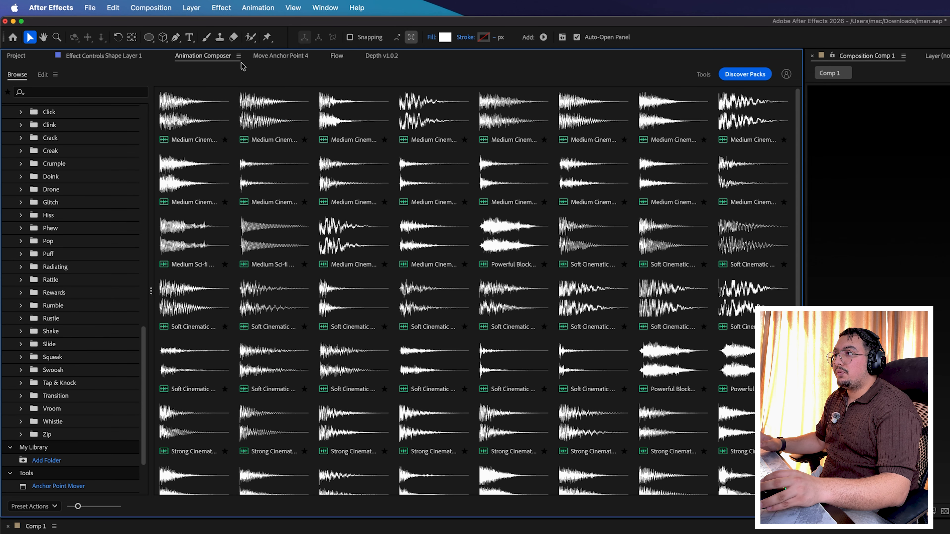
- Move the circle layer's anchor point to the shape's centre and centre the layer in the composition
left_click(263, 56)
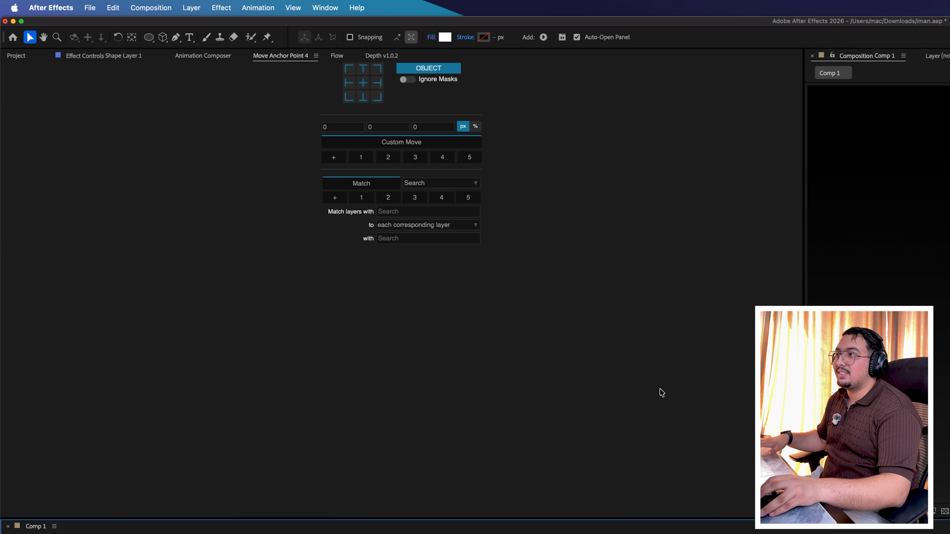
left_click(363, 85)
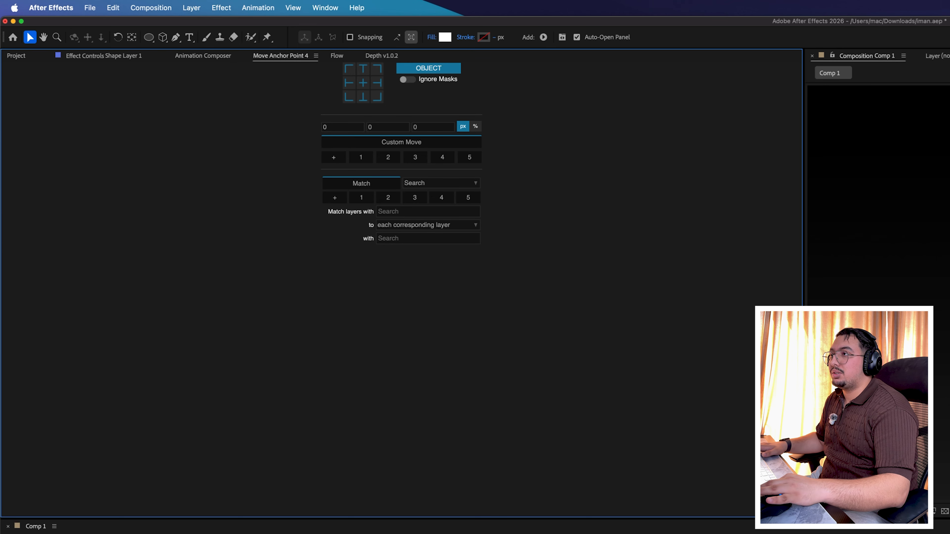
left_click(333, 56)
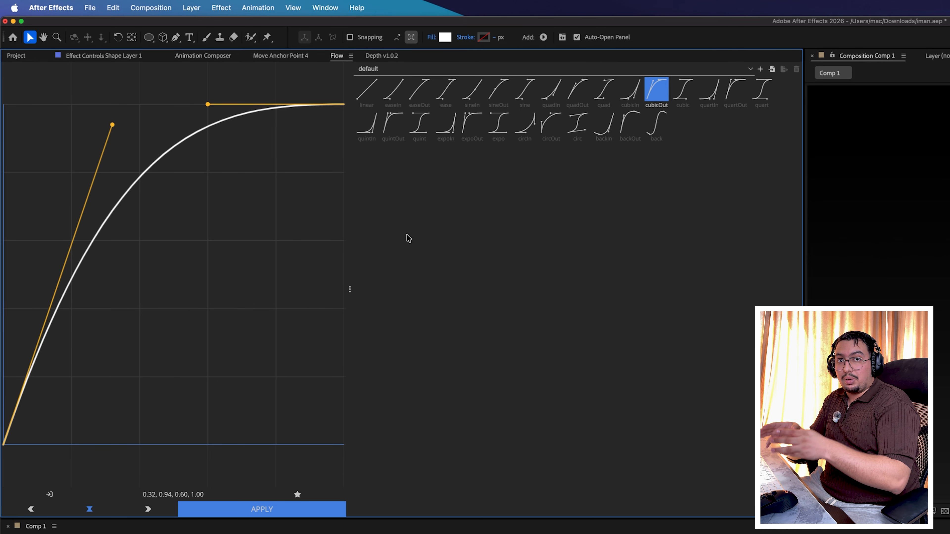
left_click(382, 56)
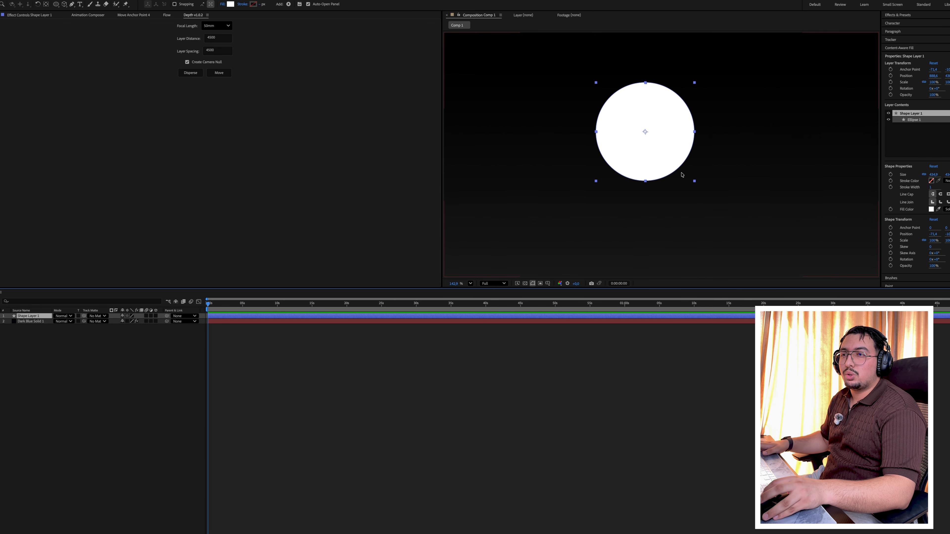
key("super+Home")
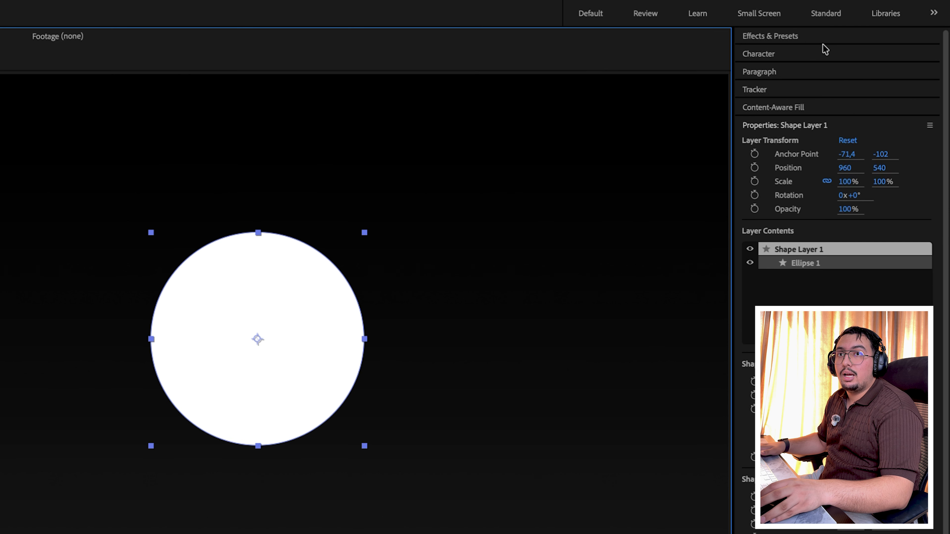
- Apply the Fast Box Blur effect to the circle layer and raise its Blur Radius
left_click(894, 35)
left_click(874, 37)
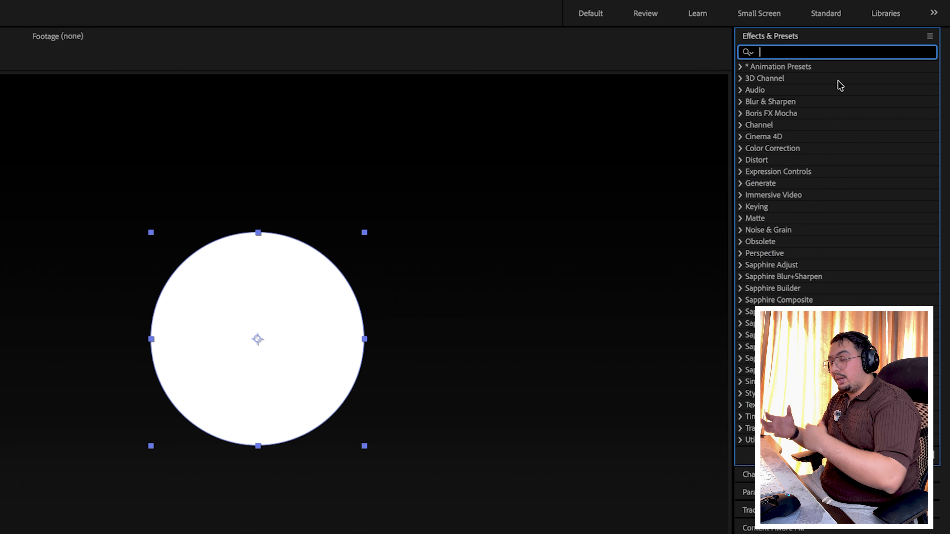
type("box b")
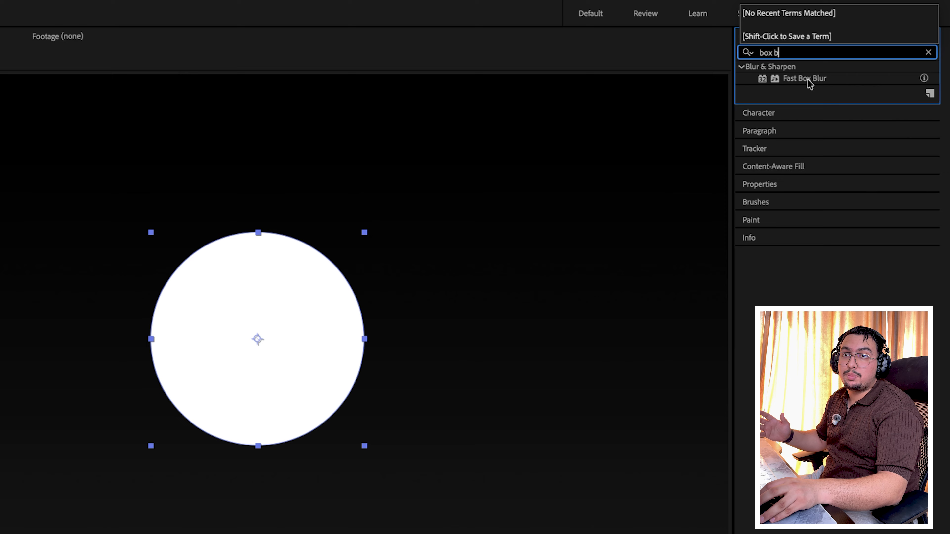
double_click(808, 79)
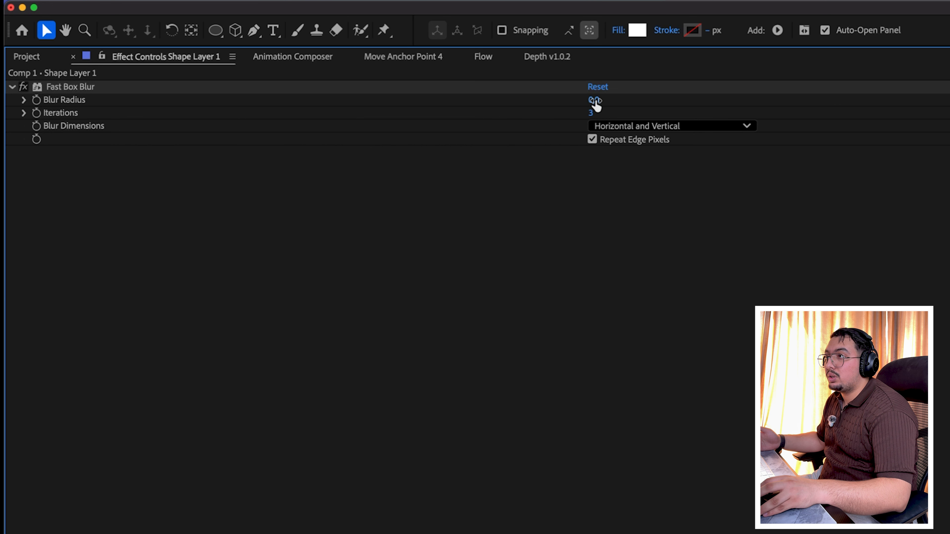
left_click(593, 100)
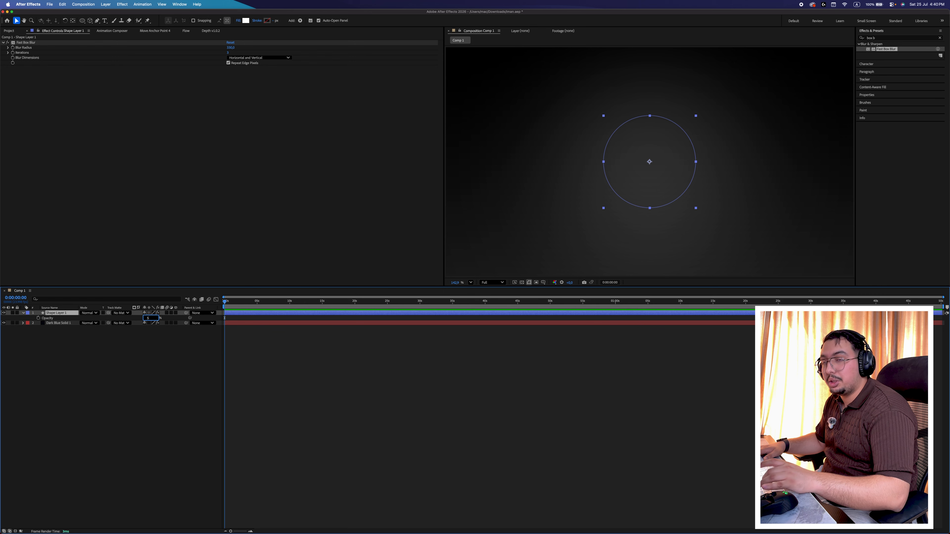
- Lower the blurred circle layer's opacity to make it a faint background glow
key("Return")
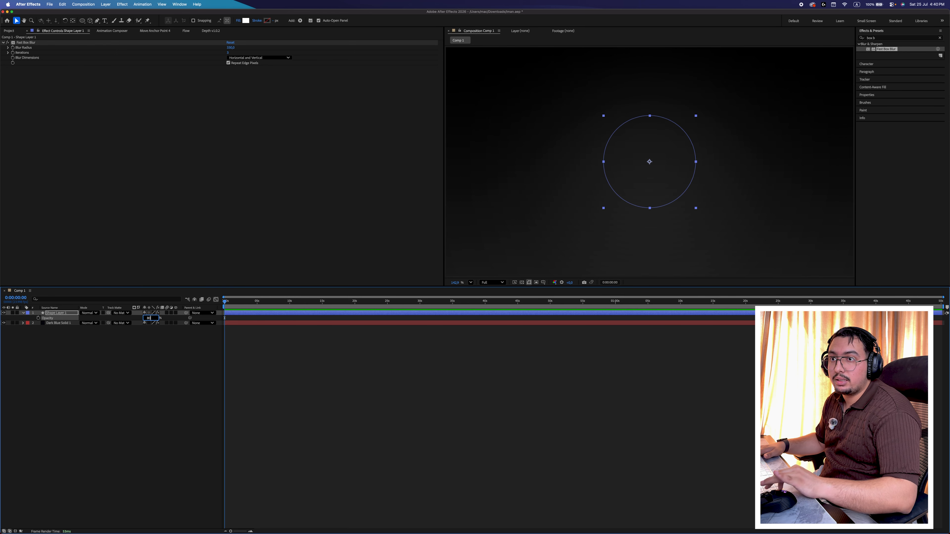
key("Return")
key("u")
left_click(540, 405)
left_click(656, 188)
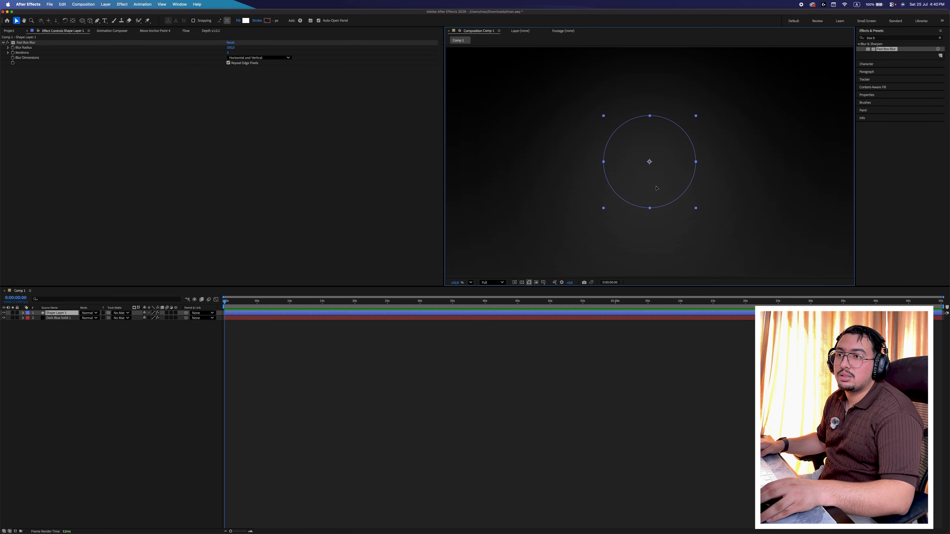
left_click_drag(656, 187, 656, 184)
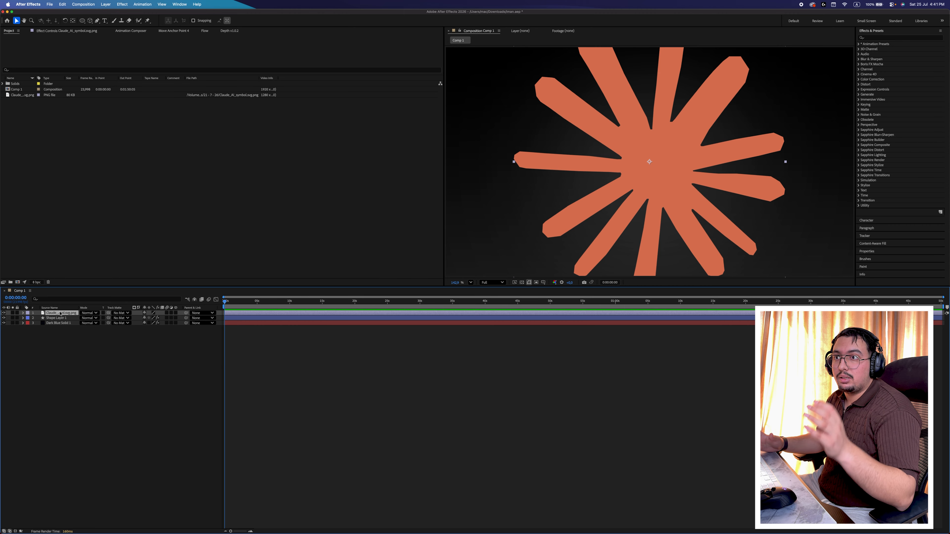
- Move the Claude logo's anchor point to the centre of its rays and scale the logo down
key("y")
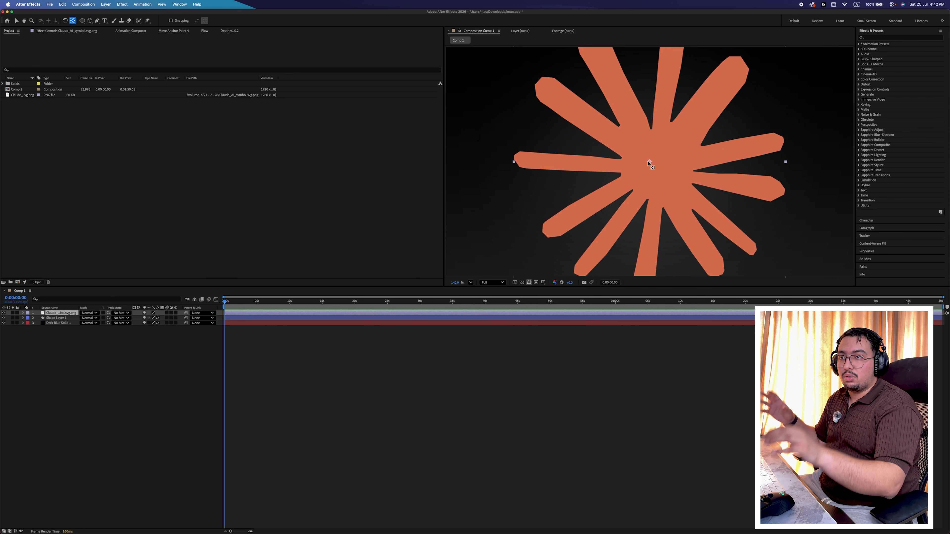
left_click_drag(647, 160, 656, 165)
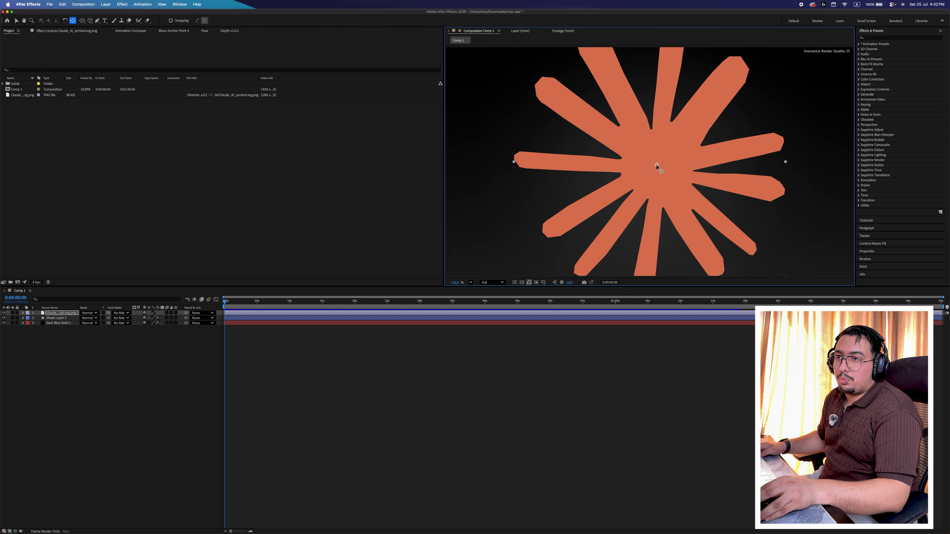
key("v")
left_click_drag(785, 161, 699, 163)
- Keyframe the logo's Rotation at the start and at about 25 seconds for a slow spin, and preview it
key("r")
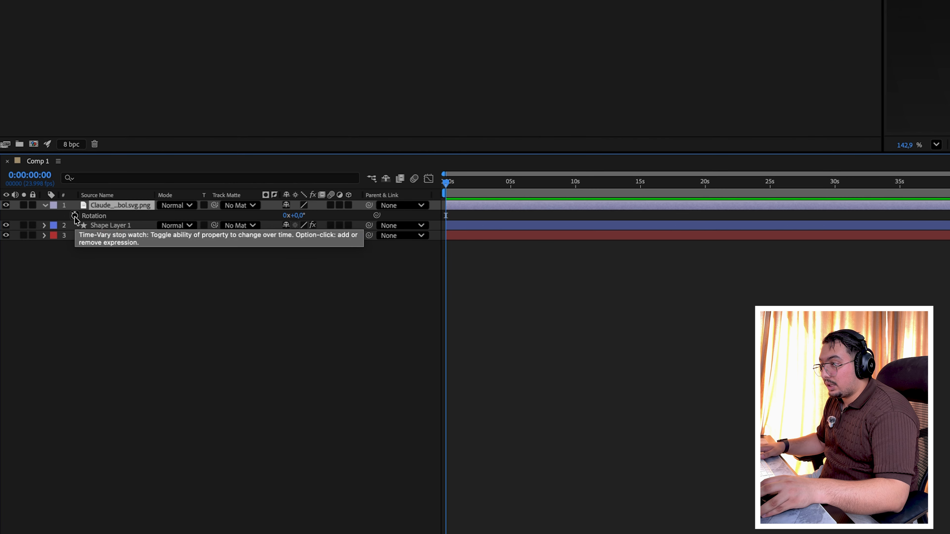
left_click(74, 216)
left_click_drag(446, 183, 949, 191)
left_click_drag(824, 191, 568, 189)
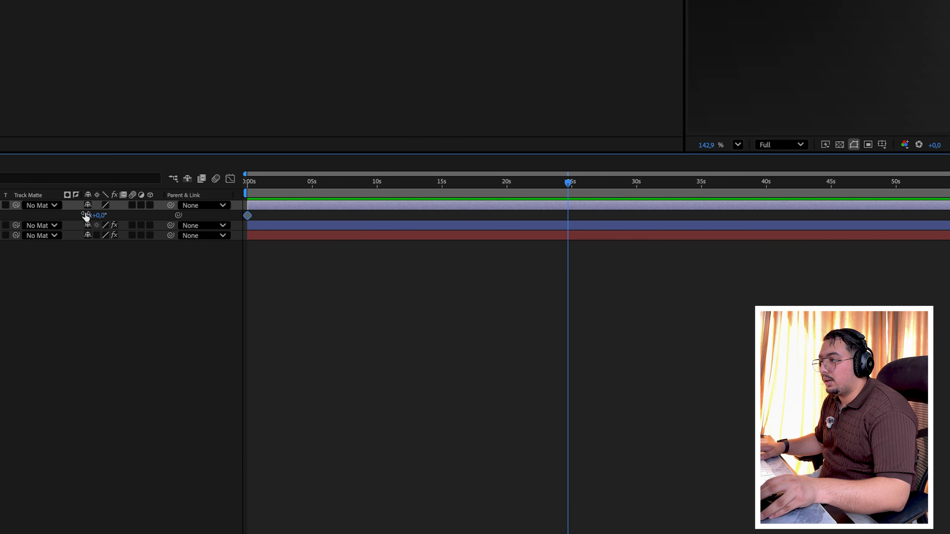
left_click_drag(101, 215, 189, 210)
key("Home")
key("space")
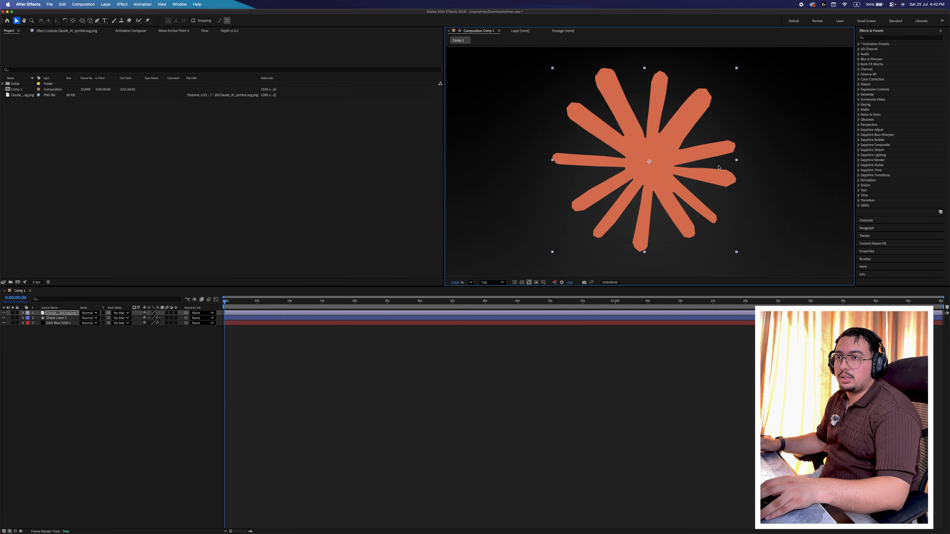
- Place the logo partly outside the composition's upper-right corner and soften it with a Fast Box Blur
left_click_drag(583, 225, 713, 176)
left_click_drag(797, 124, 802, 118)
left_click(897, 37)
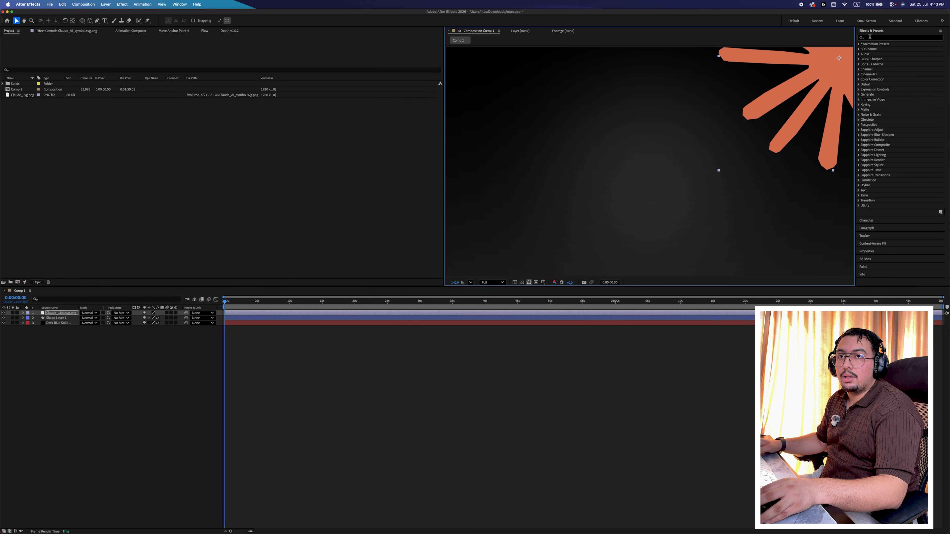
type("blur")
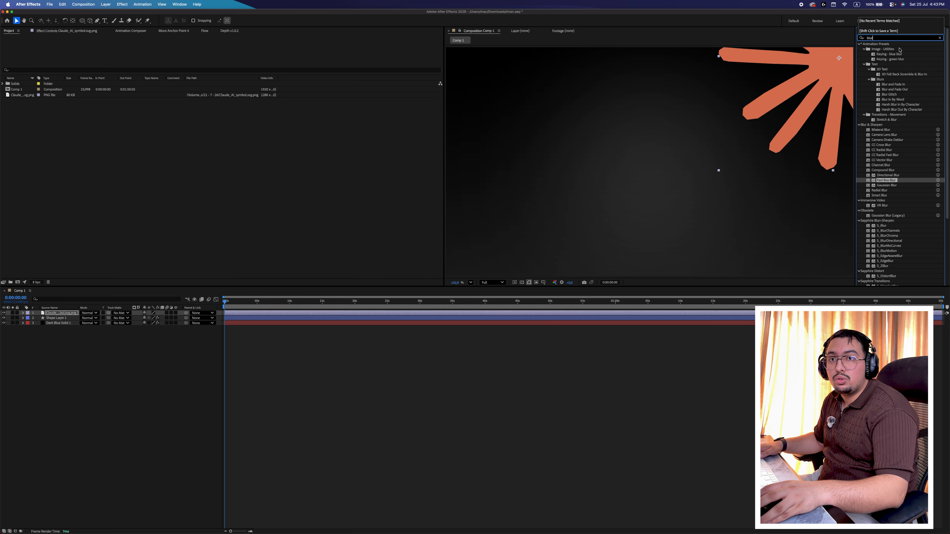
double_click(886, 180)
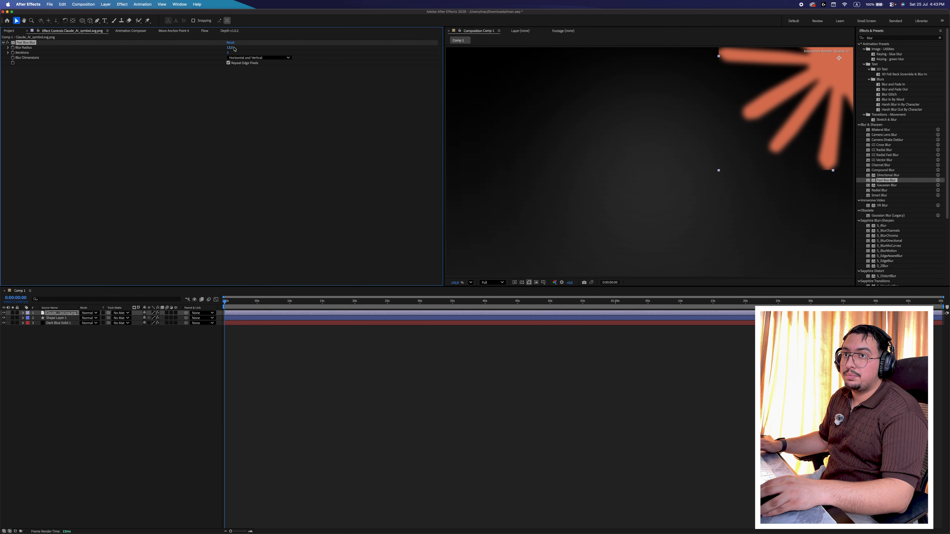
left_click_drag(235, 49, 236, 49)
- Duplicate the blurred logo, place a smaller copy in the composition's lower-left corner, and preview the animation
key("super+d")
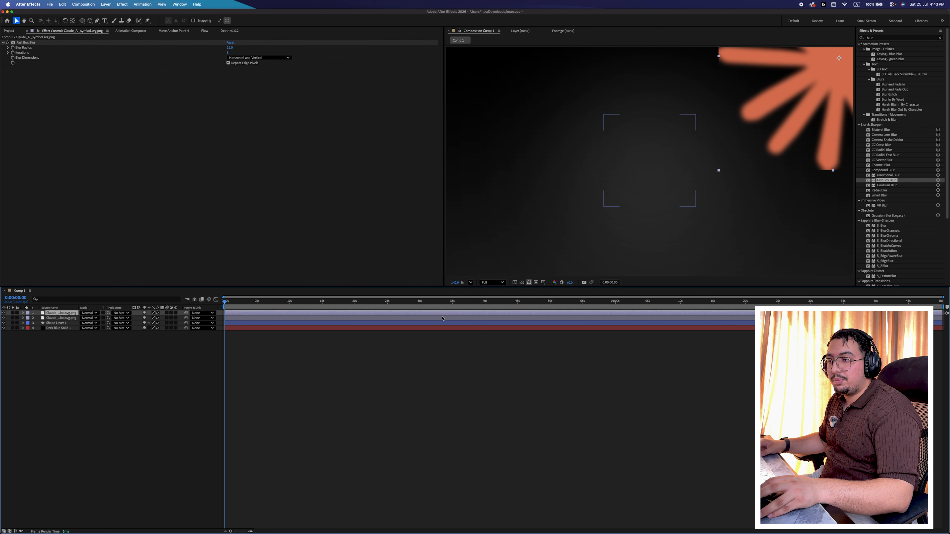
left_click_drag(830, 168, 518, 263)
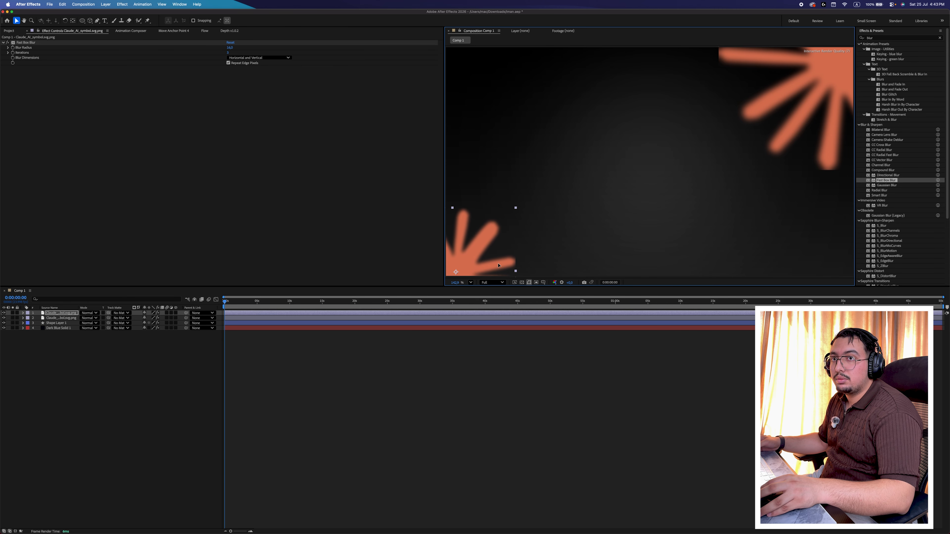
left_click(571, 430)
key("space")
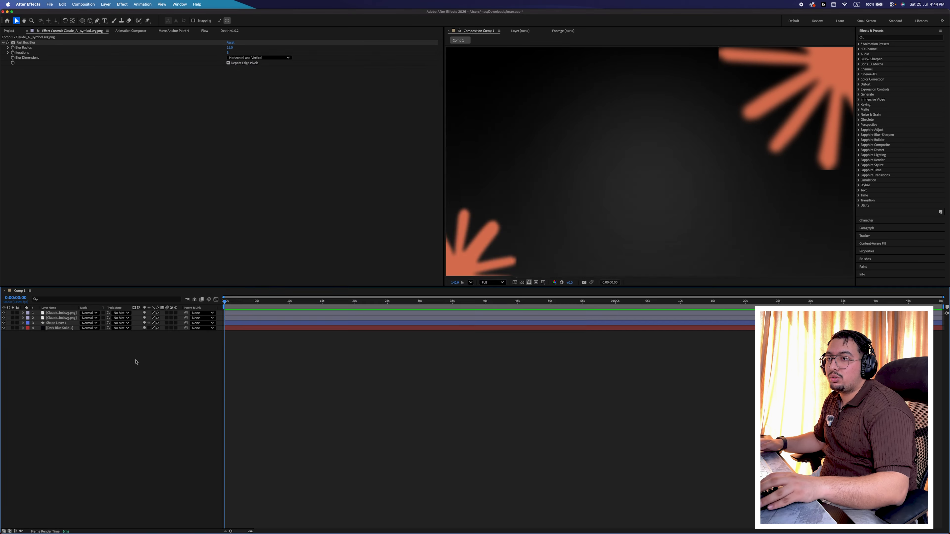
- Import Claude_AI_symbol.svg.png again, add it to the composition and scale it down to a small icon
key("super+i")
left_click(426, 154)
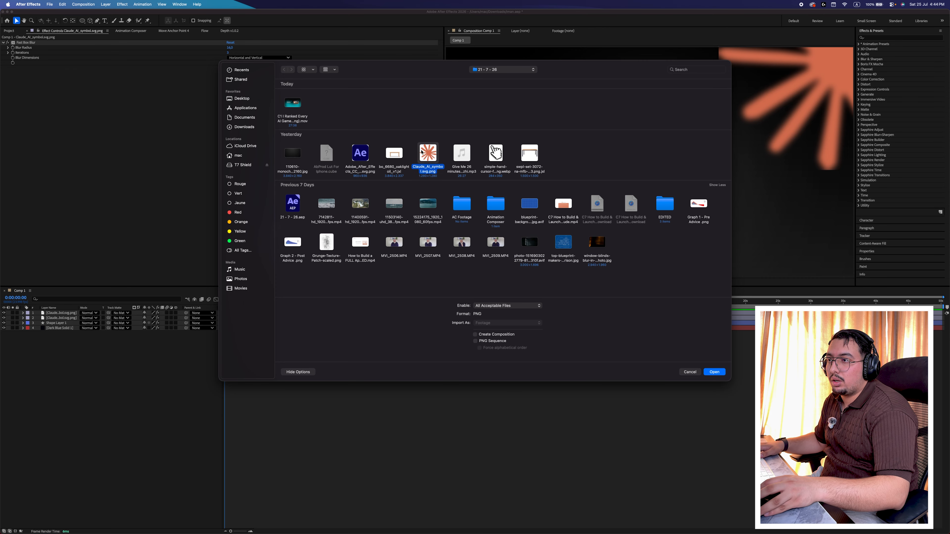
double_click(431, 156)
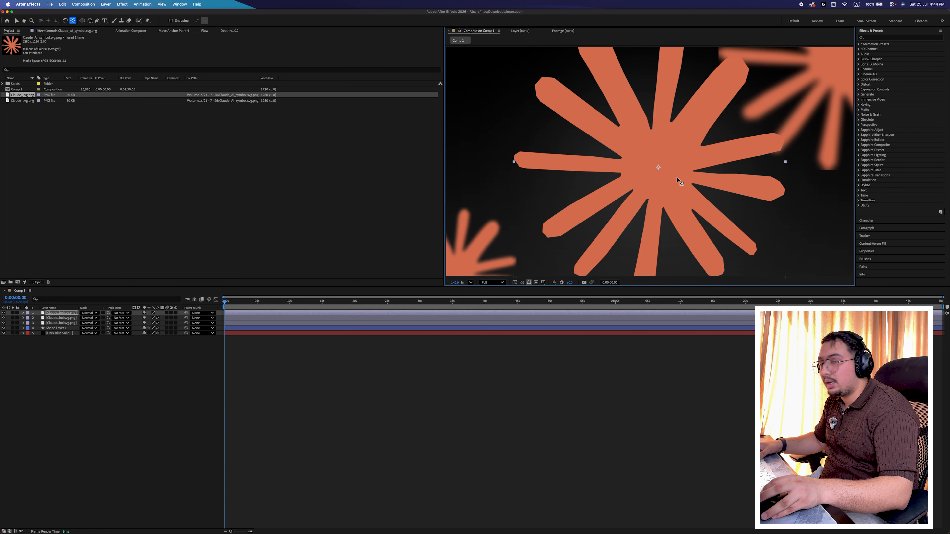
key("v")
left_click_drag(784, 162, 685, 171)
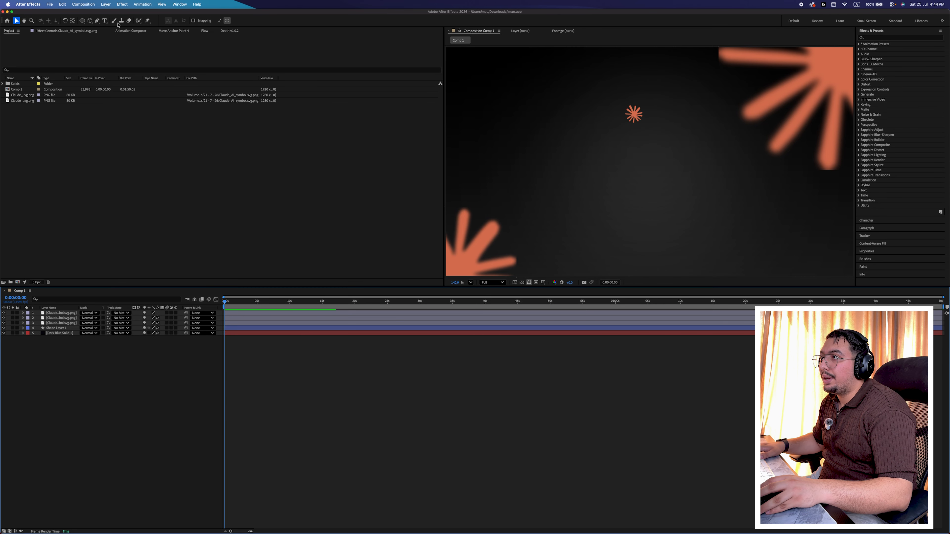
- Add the text "Claude Levels" and centre its anchor point
left_click(106, 20)
left_click(536, 146)
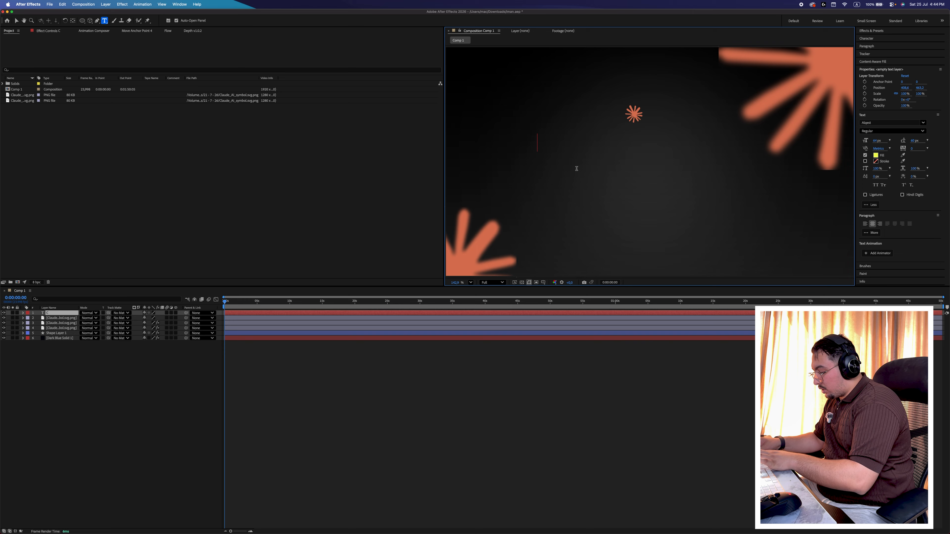
type("Claude Levels")
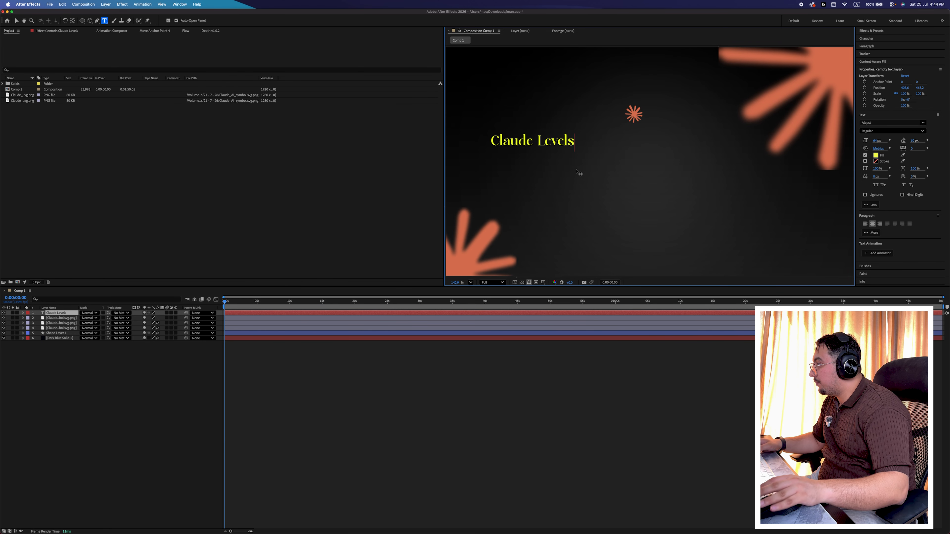
key("Escape")
left_click(161, 32)
left_click(200, 45)
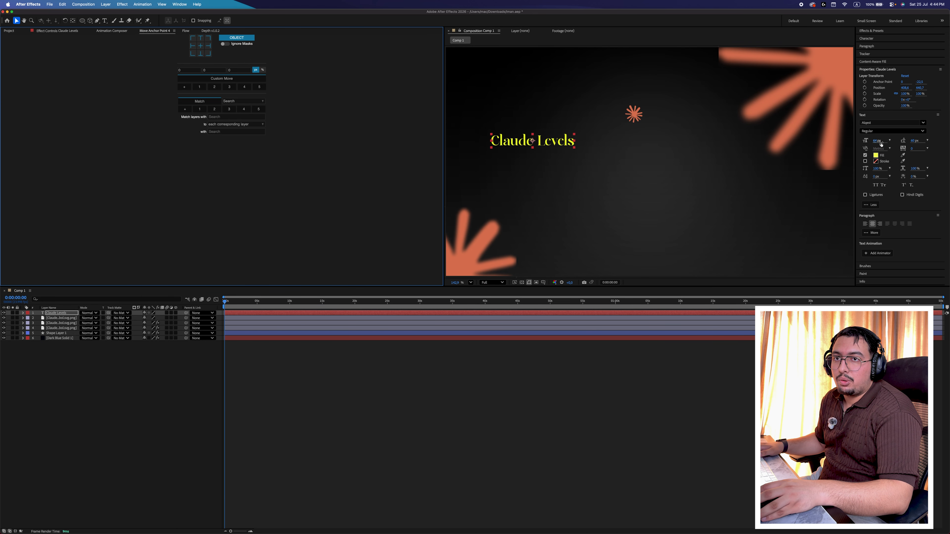
- Set the "Claude Levels" text fill to white, FFFFFF
left_click(876, 155)
left_click_drag(385, 121, 330, 100)
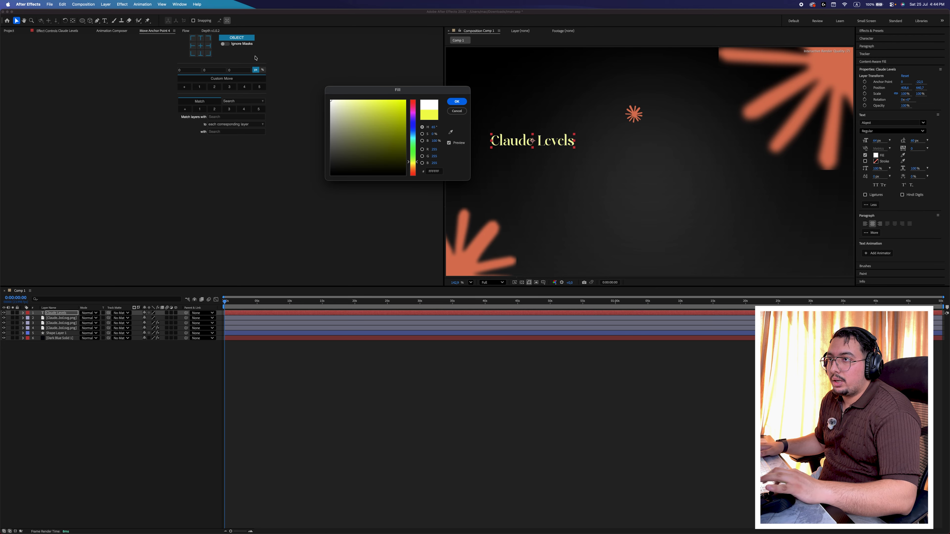
key("Return")
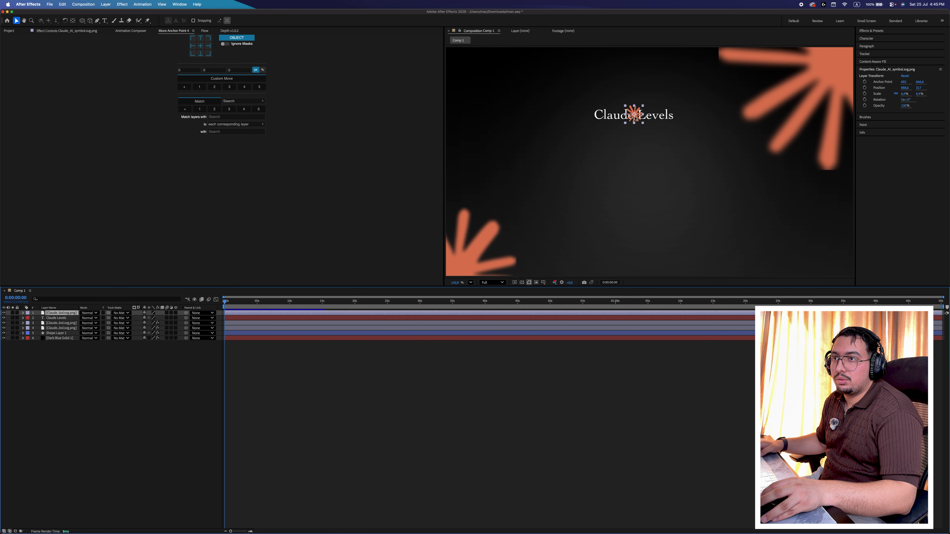
- Place the small Claude logo right after the "Claude Levels" text and save the project
left_click_drag(634, 117, 685, 116)
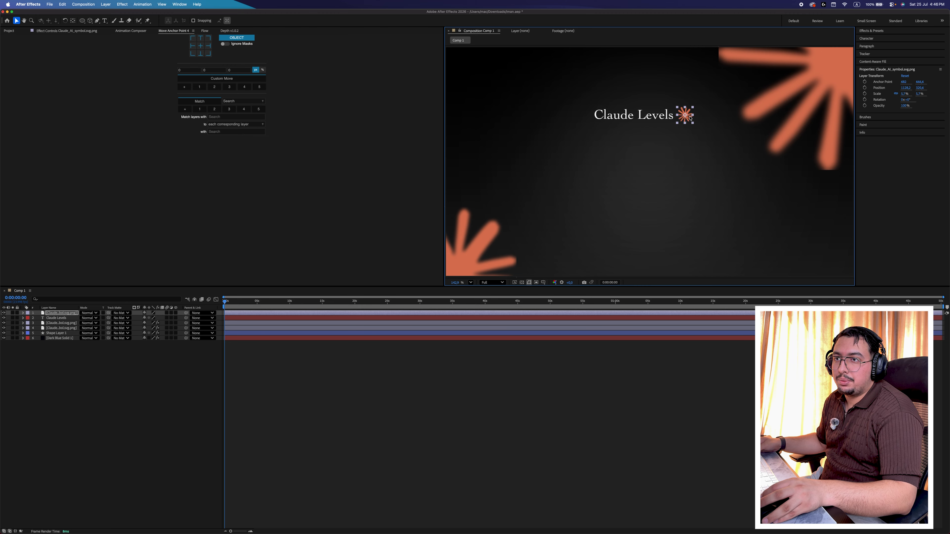
left_click(689, 385)
key("super+s")
- Apply Animation Composer's Ease Fade Separately 2 character preset, From Start, as the "Claude Levels" text's In animation and preview it
left_click(257, 319)
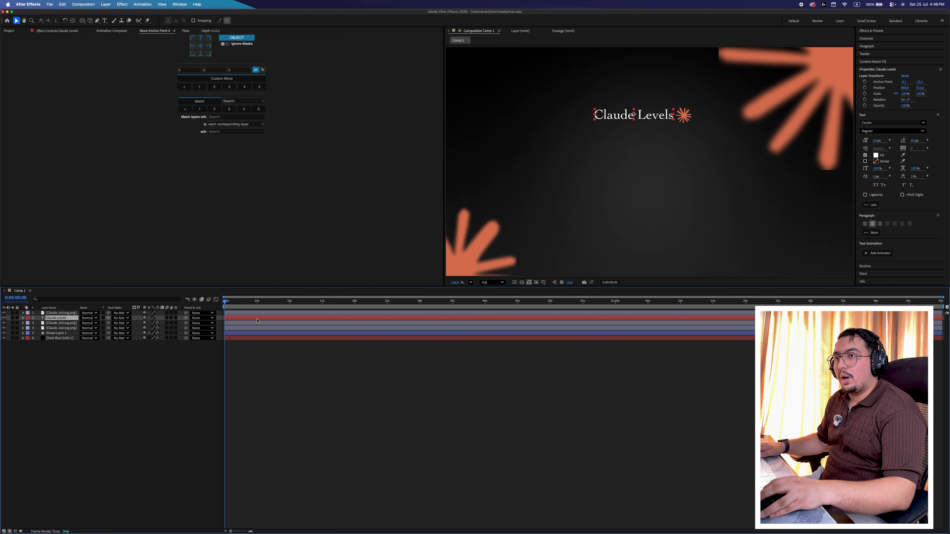
left_click(112, 30)
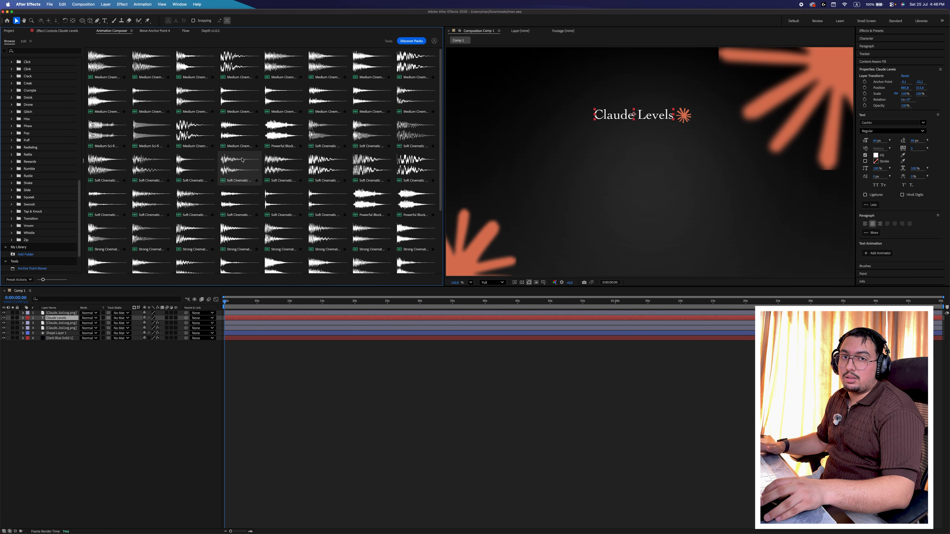
left_click(4, 51)
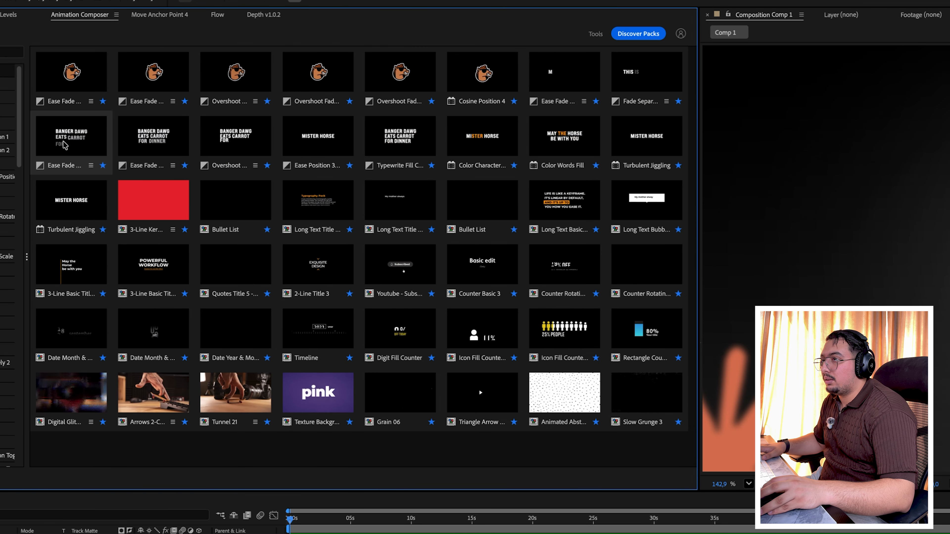
left_click(564, 85)
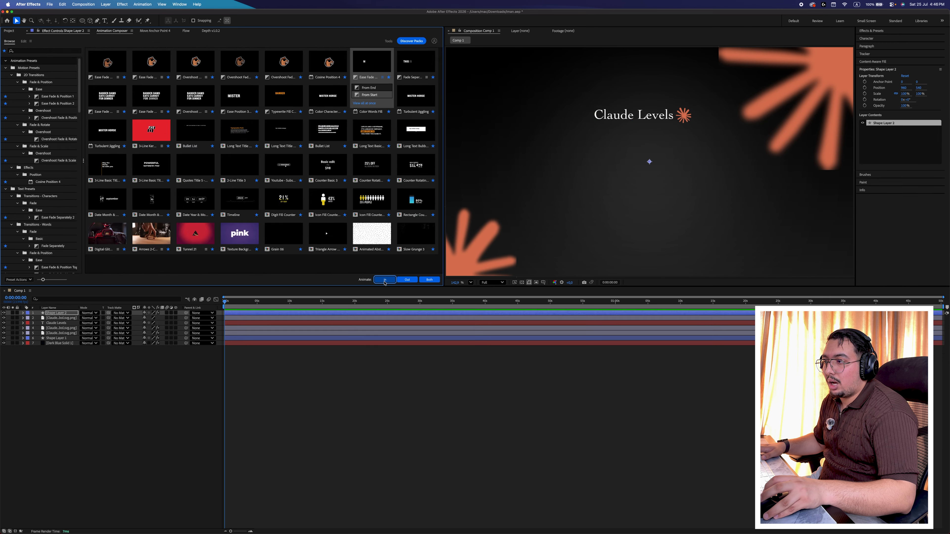
left_click(598, 479)
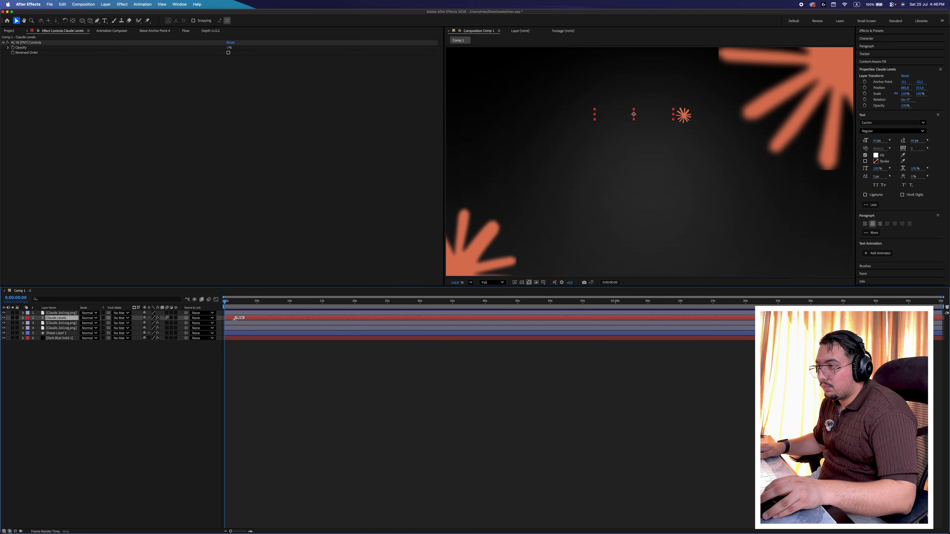
key("space")
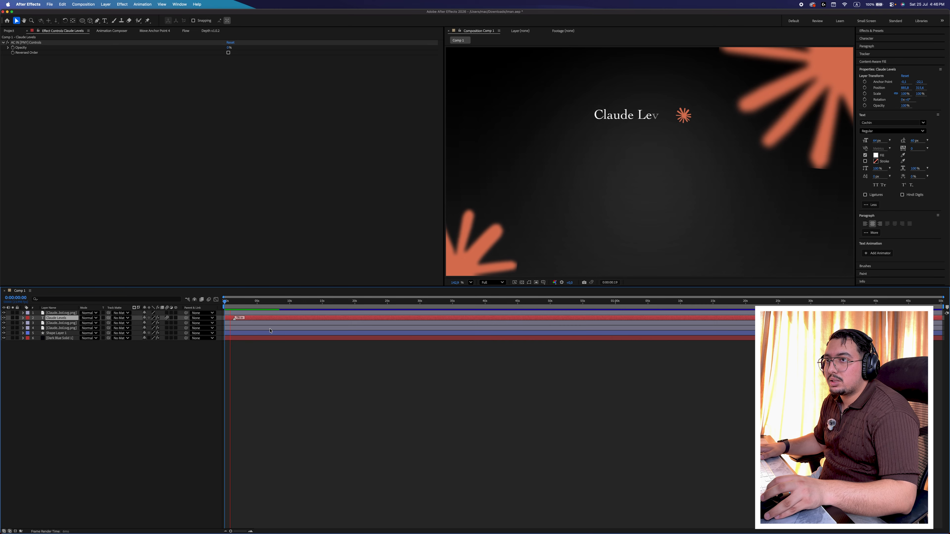
key("space")
key("space")
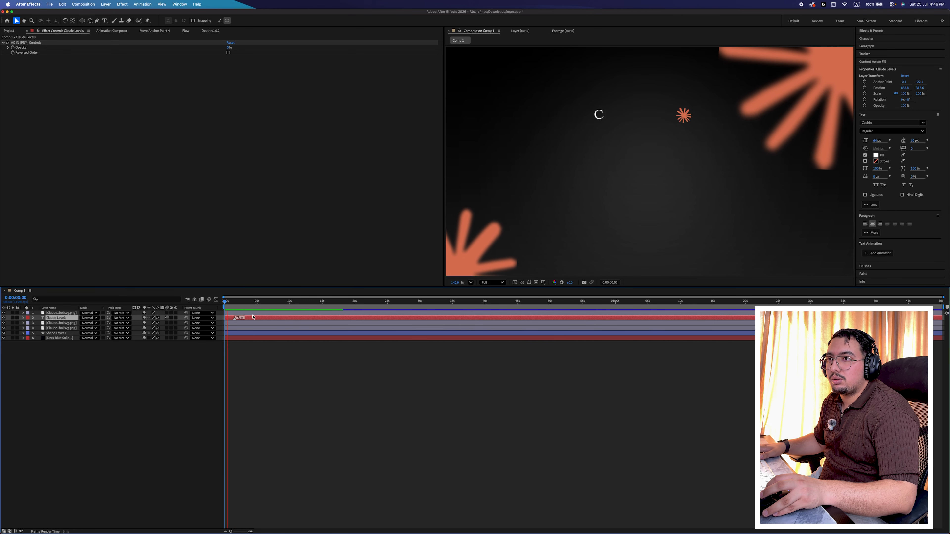
key("space")
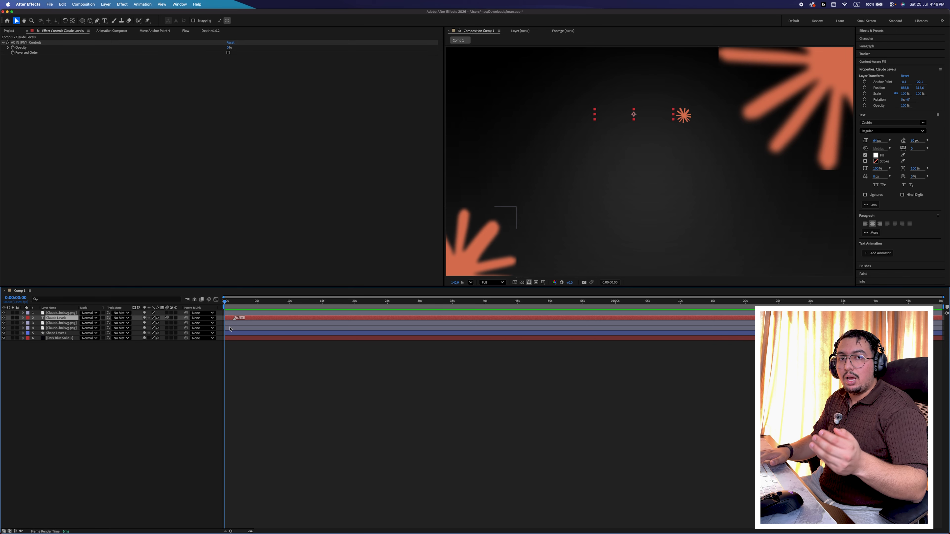
- Keyframe the "Claude Levels" text to slide slightly rightward into place, ease the Position keyframes with Flow's steep ease-out preset, and preview it
key("alt+shift+p")
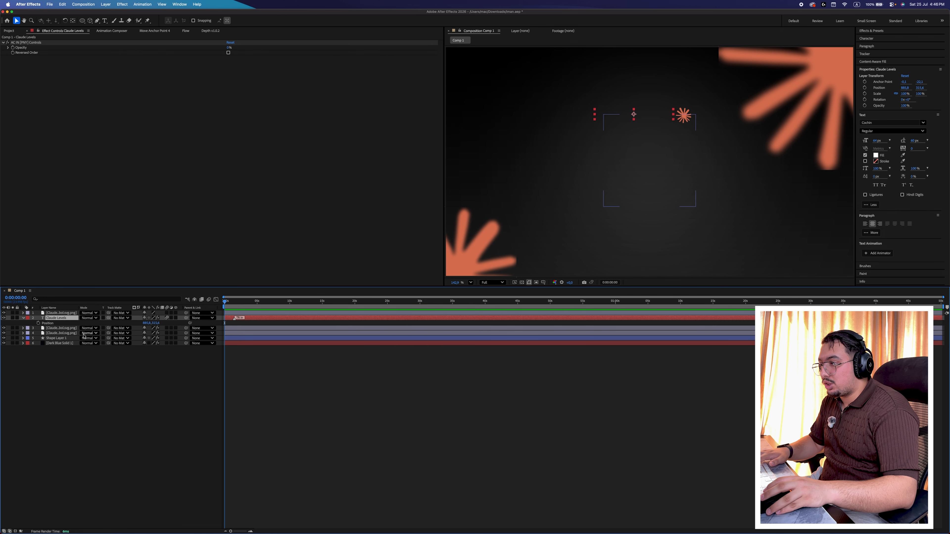
left_click_drag(225, 323, 241, 323)
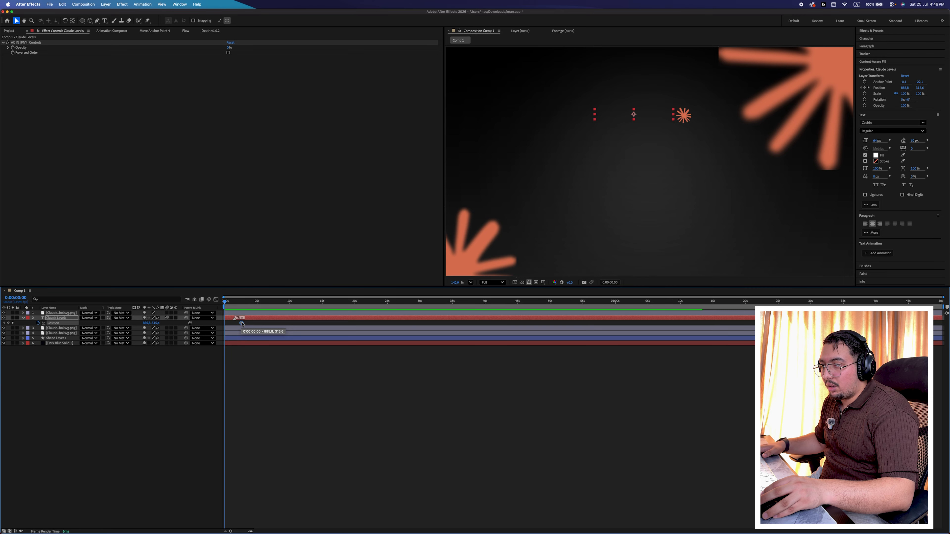
left_click_drag(231, 531, 242, 531)
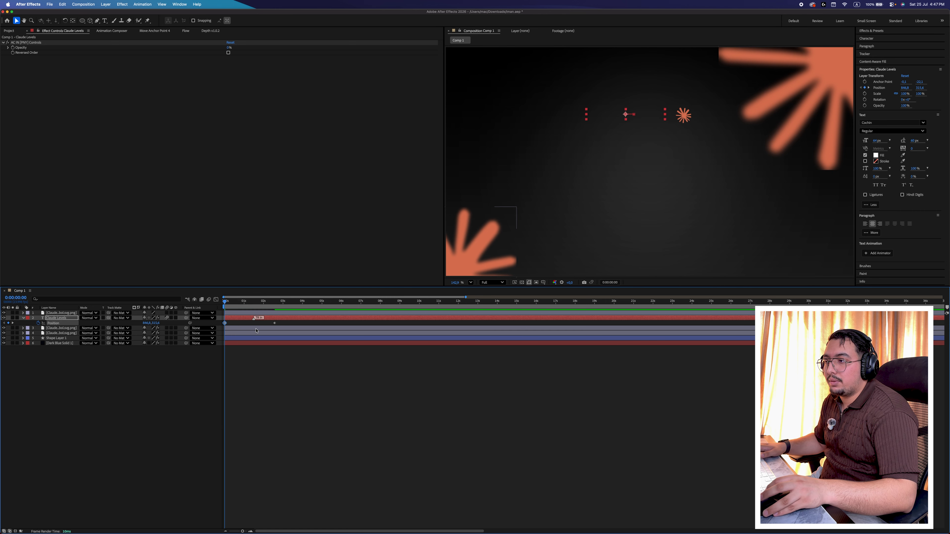
left_click(185, 30)
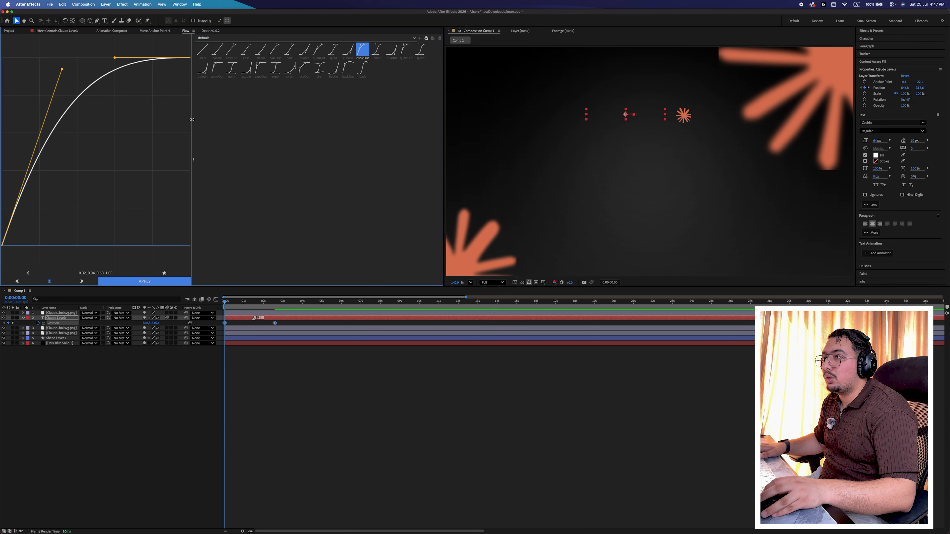
left_click(217, 68)
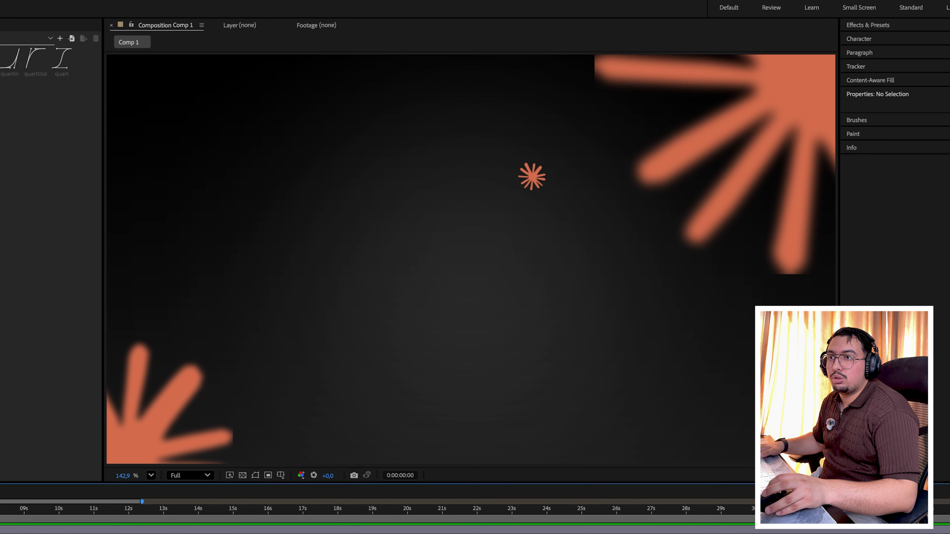
key("space")
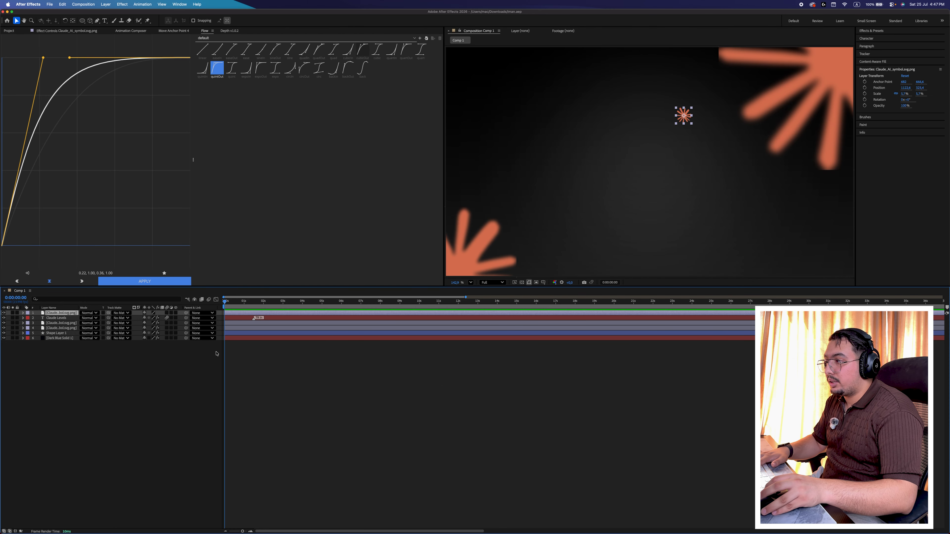
- Keyframe the small Claude logo's Position frame by frame so it travels rightward with the appearing "Claude Levels" letters, and preview it
key("alt+shift+p")
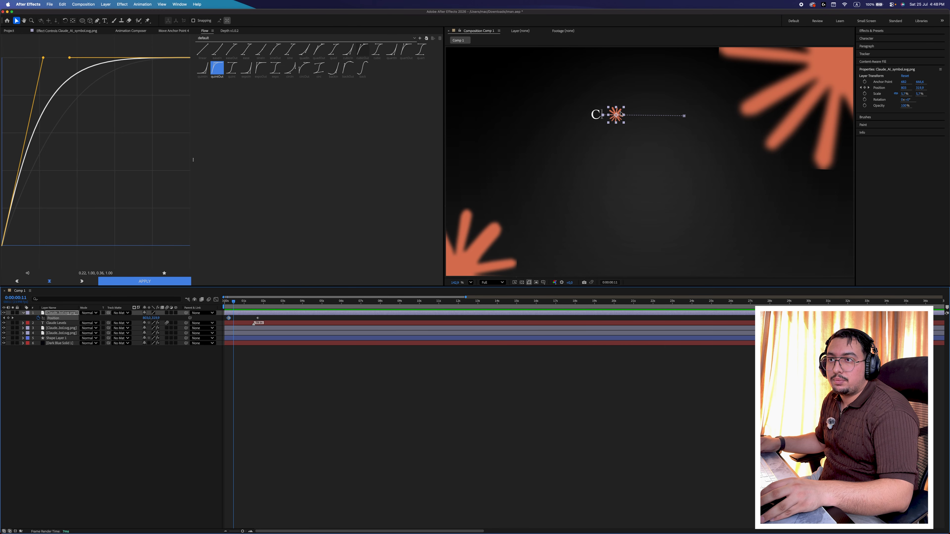
key("Page_Down")
key("Page_Down")
key("Page_Down")
left_click_drag(620, 113, 688, 118)
key("Page_Down")
key("Page_Down")
key("Page_Down")
key("Page_Down")
key("Page_Down")
key("Page_Down")
key("Page_Down")
key("Page_Down")
key("Page_Down")
key("Page_Down")
key("Page_Down")
key("super+z")
left_click_drag(83, 410, 64, 410)
left_click(37, 390)
key("space")
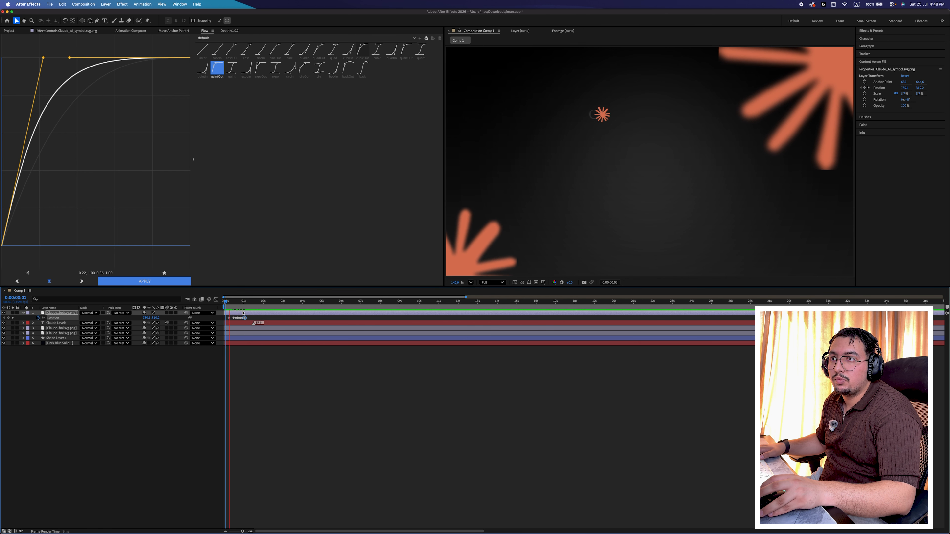
key("space")
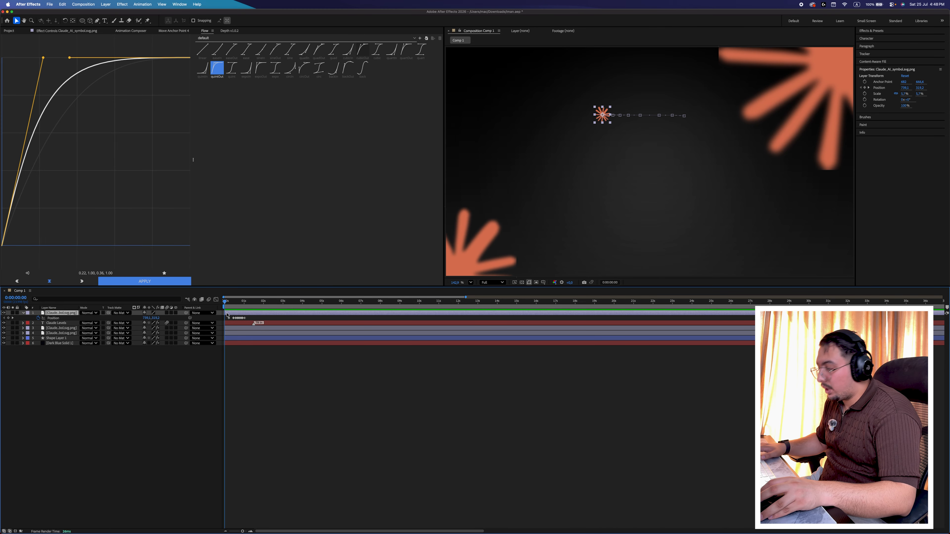
- Keyframe the small logo's Rotation from the start to 12 seconds so that it spins continuously, and preview it
left_click(38, 317)
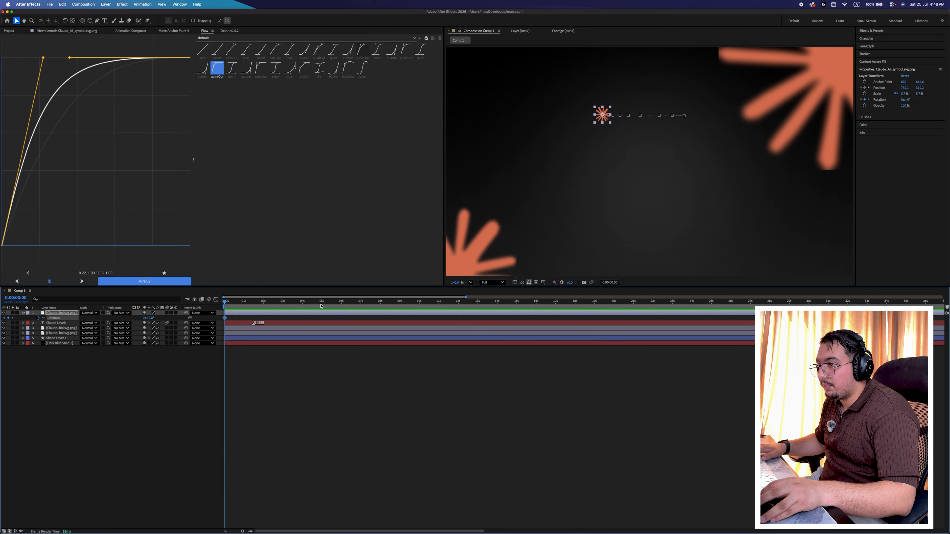
key("k")
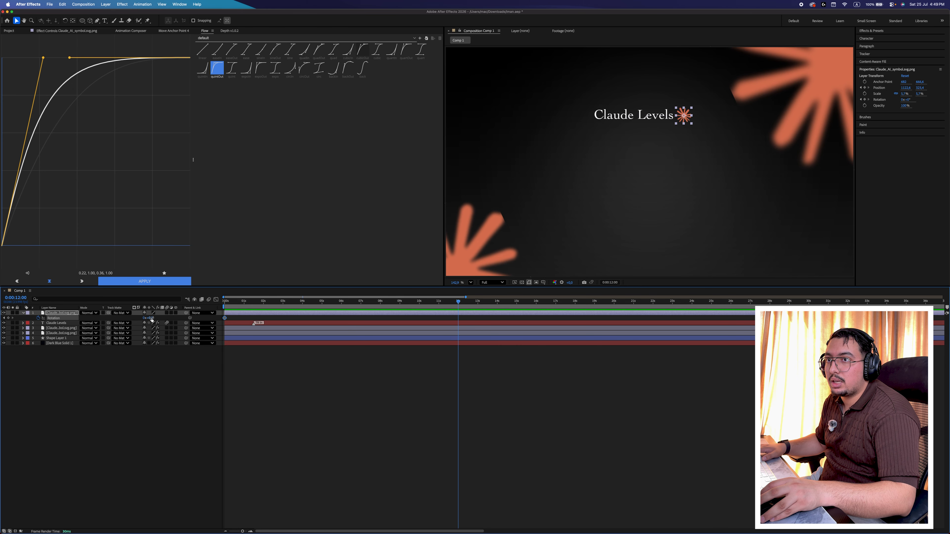
left_click_drag(151, 319, 135, 318)
key("j")
key("j")
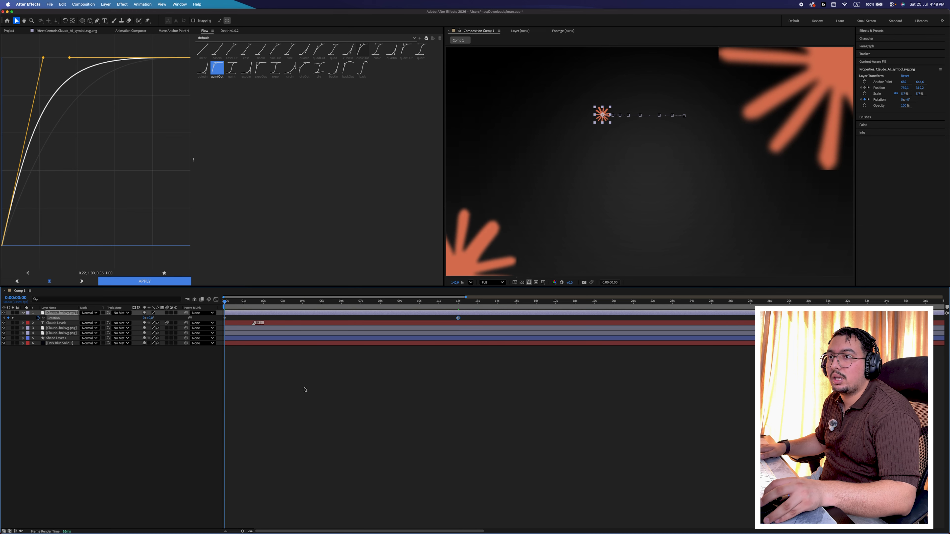
key("space")
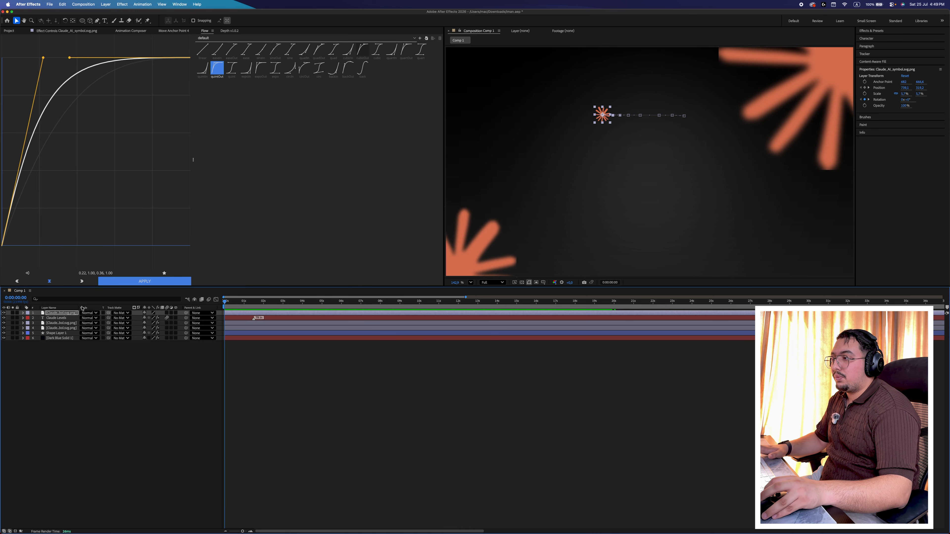
- Apply Animation Composer's Overshoot Fade & Scale preset as the small logo's In animation and preview it
left_click(61, 313)
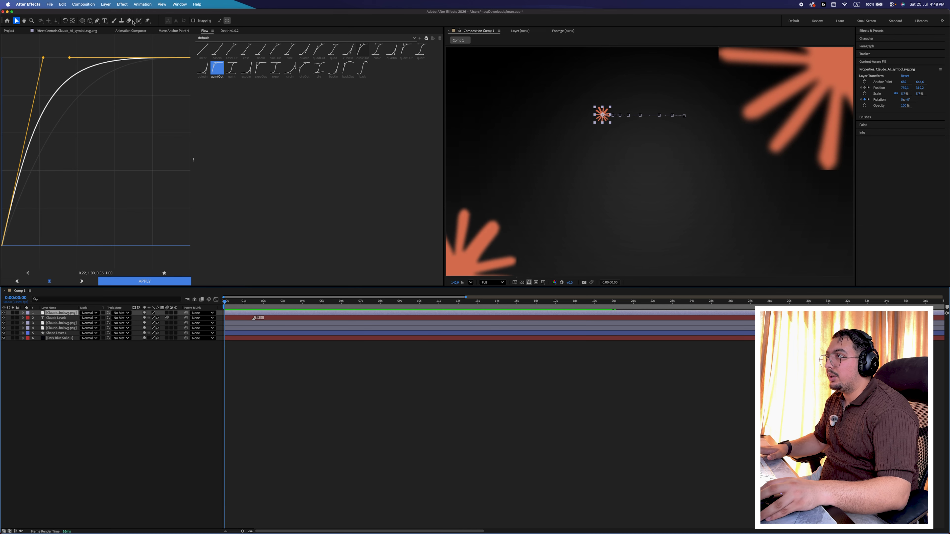
left_click(130, 31)
left_click(327, 63)
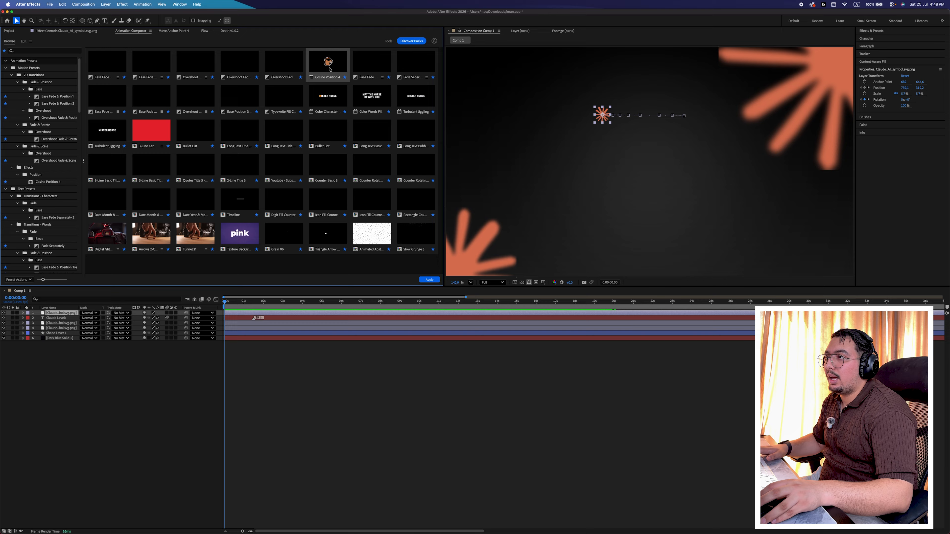
left_click(280, 69)
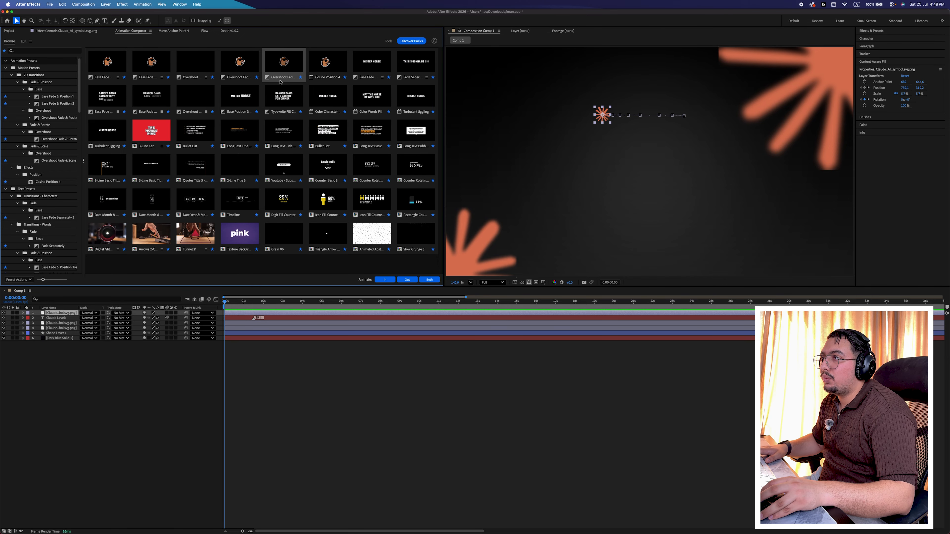
left_click(385, 279)
key("space")
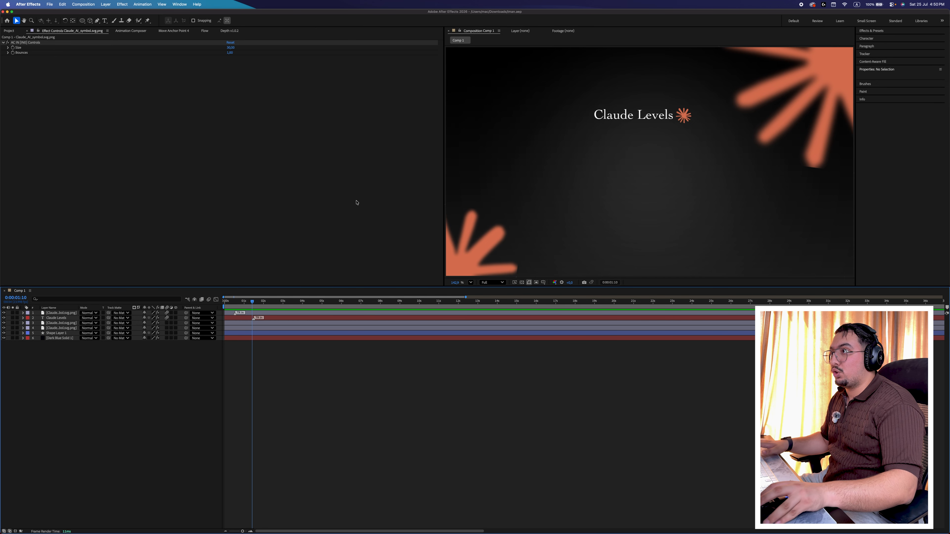
- Draw a square about 386 px wide with the Rectangle tool below the beginning of the title
left_click(83, 21)
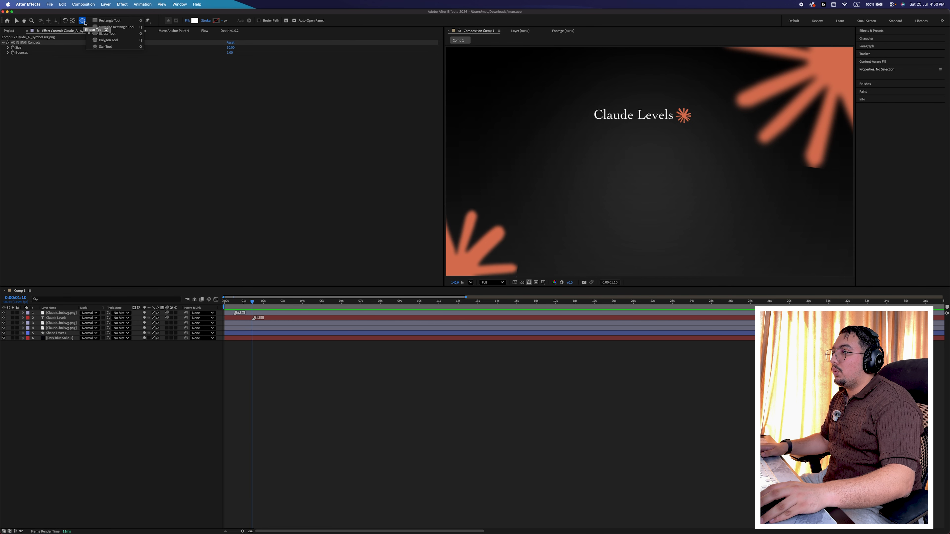
left_click(111, 22)
left_click_drag(542, 131, 626, 213)
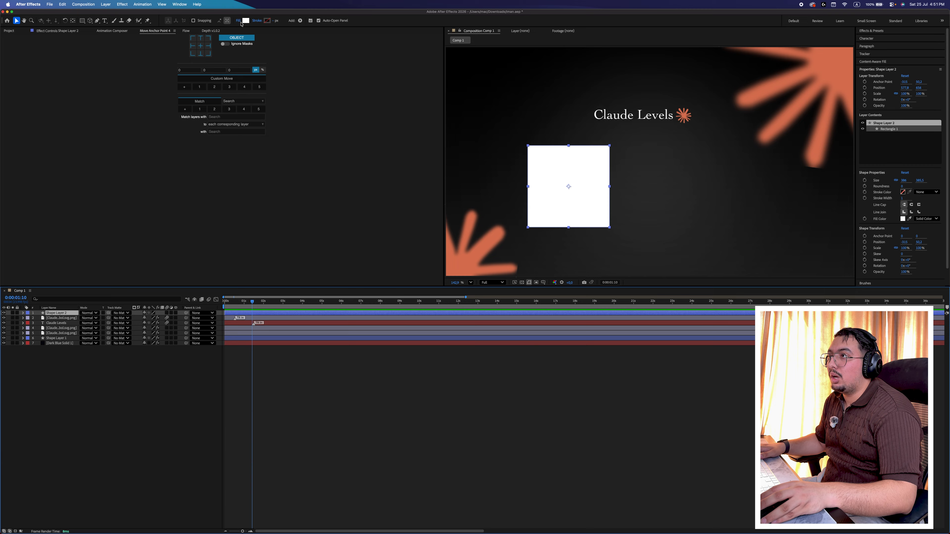
- Give the square a linear gradient fill running vertically from black near the top edge to purple at the bottom edge
left_click(238, 21)
left_click(268, 92)
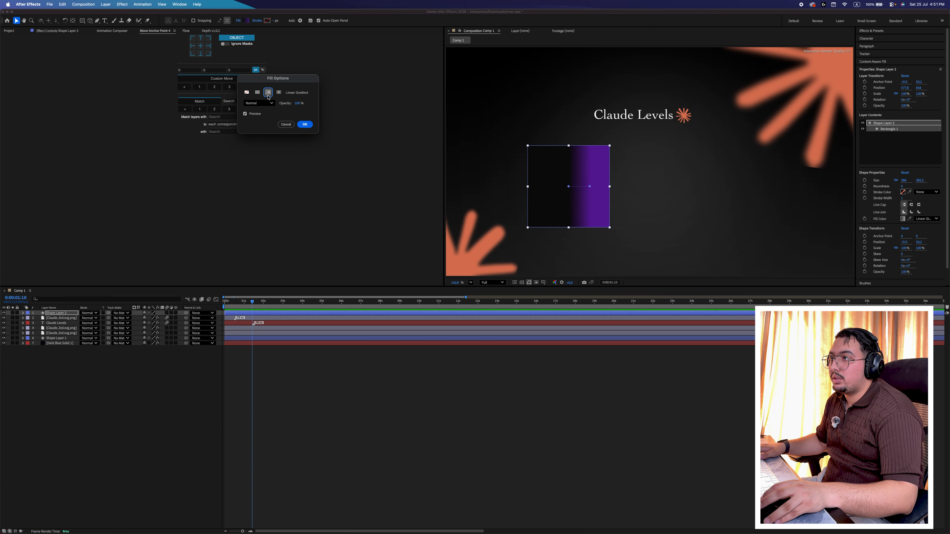
left_click(304, 125)
left_click_drag(568, 188, 568, 153)
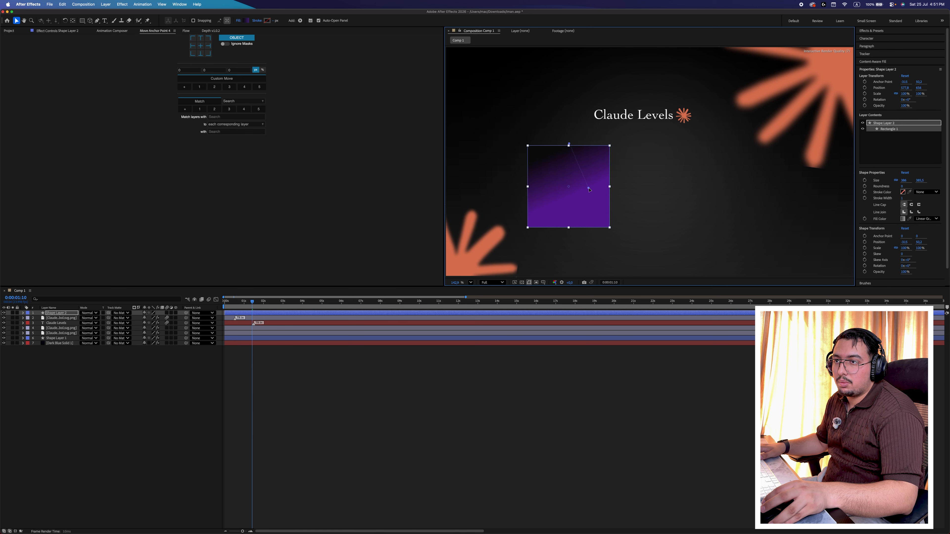
left_click_drag(590, 187, 569, 213)
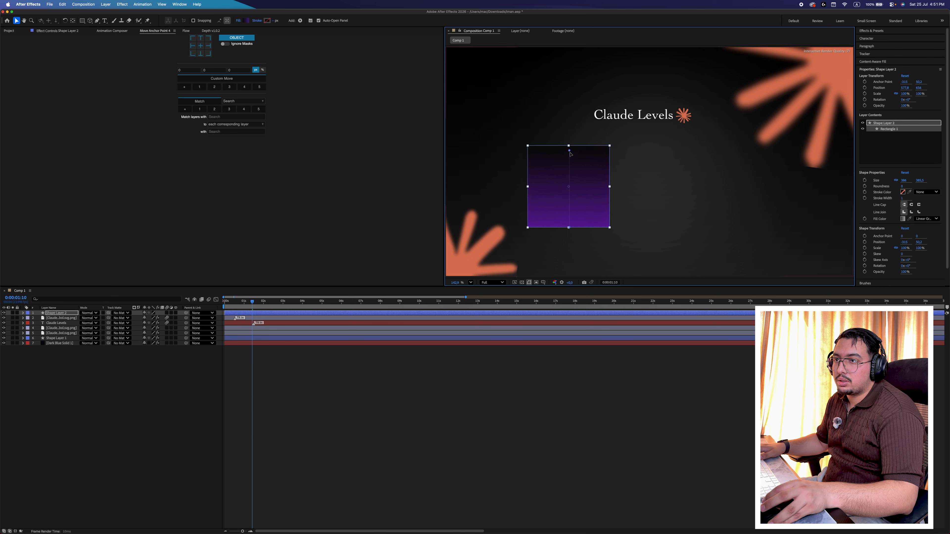
left_click_drag(570, 177, 569, 173)
left_click(902, 218)
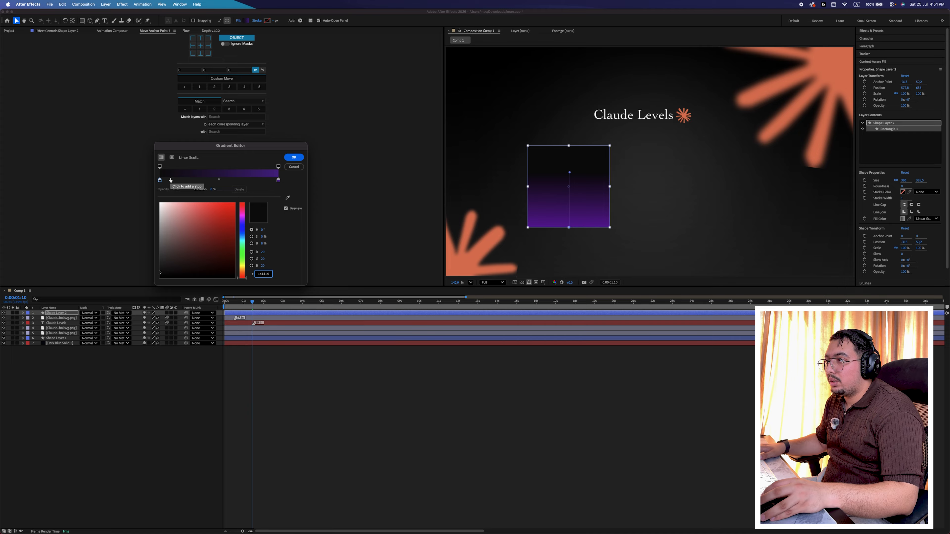
left_click_drag(164, 270, 155, 267)
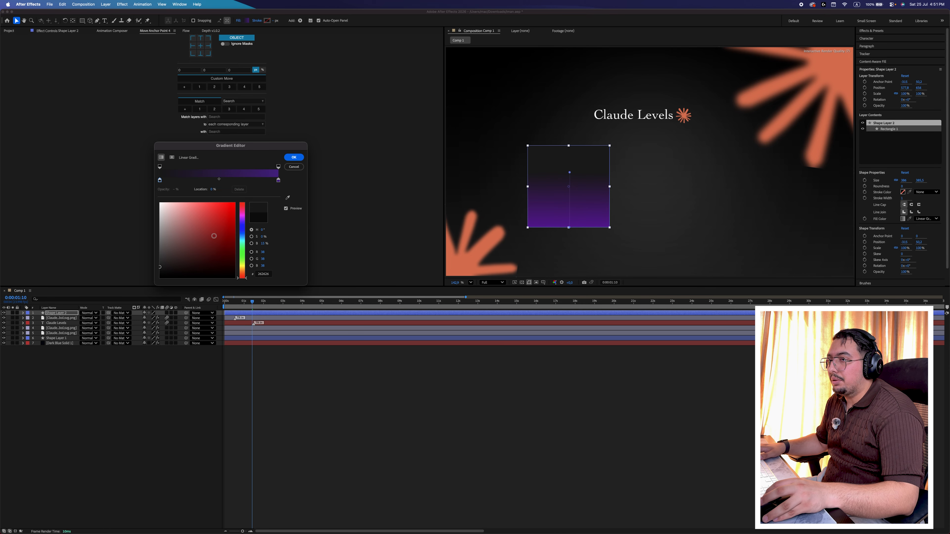
left_click(278, 180)
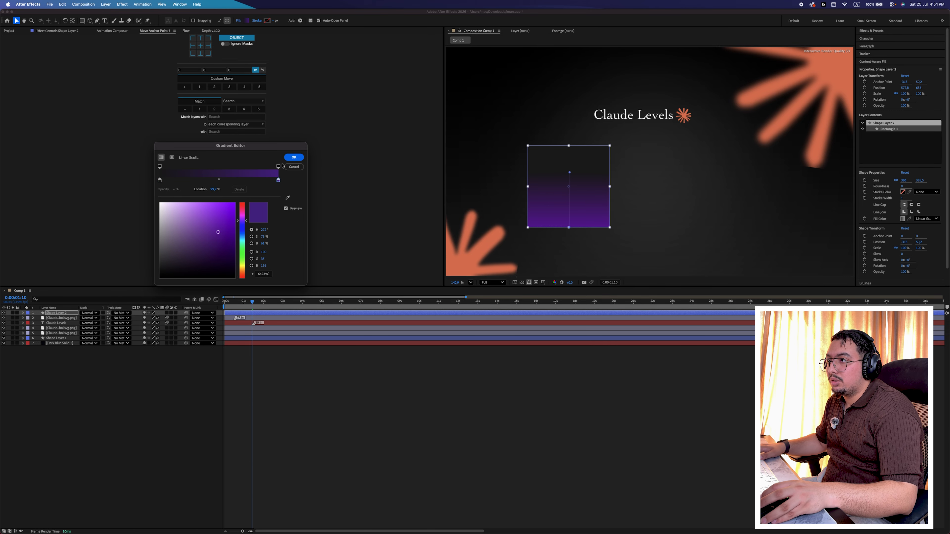
left_click(293, 166)
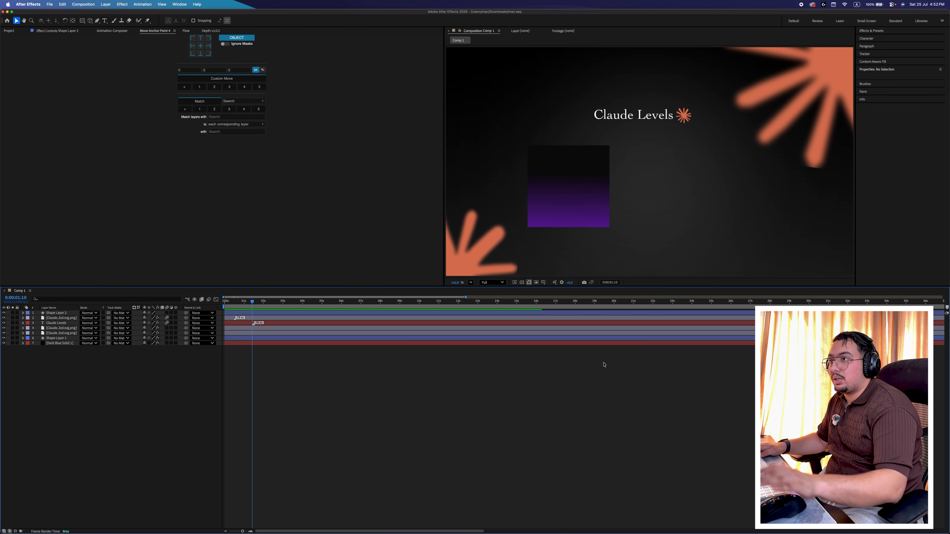
- Add the reference design screenshot to the composition, scale it to 21%, place it in the lower right corner and save
key("super+v")
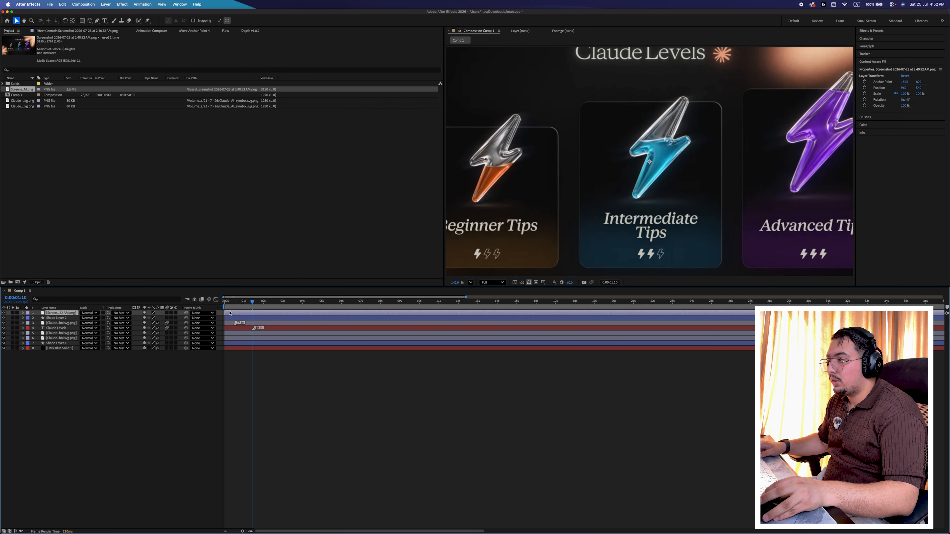
key("s")
left_click_drag(152, 318, 122, 317)
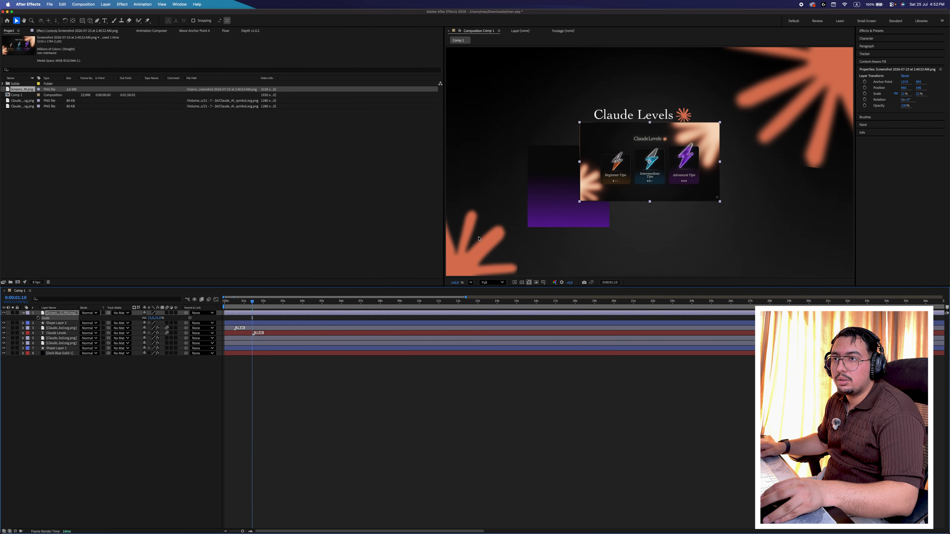
key("s")
left_click_drag(661, 173, 786, 245)
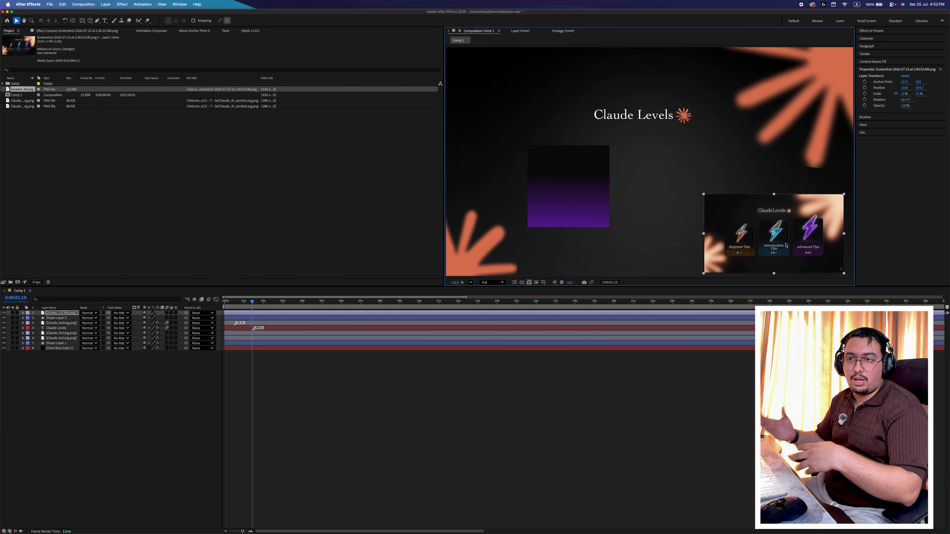
key("super+s")
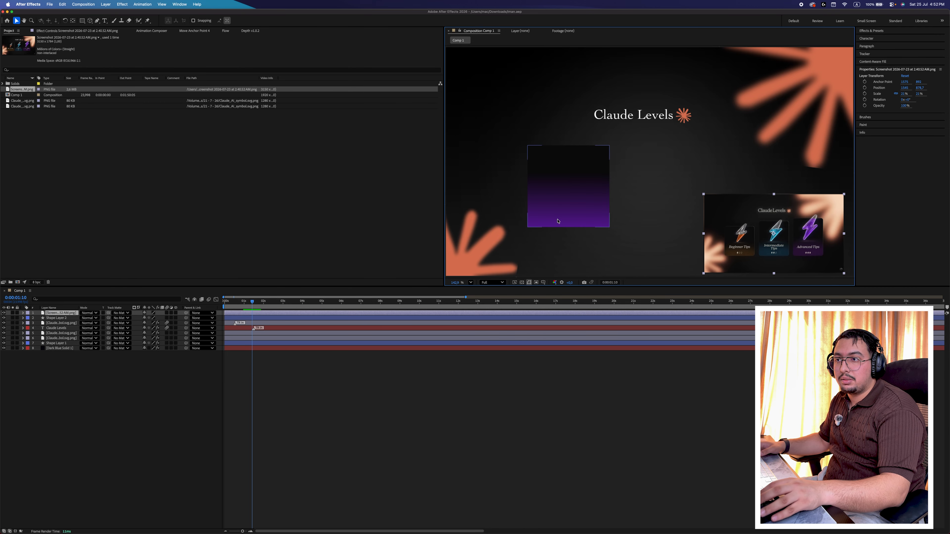
- Enlarge the reference screenshot and sample its orange as the end color of the square's gradient fill
left_click_drag(703, 234, 661, 165)
left_click(576, 187)
left_click(245, 21)
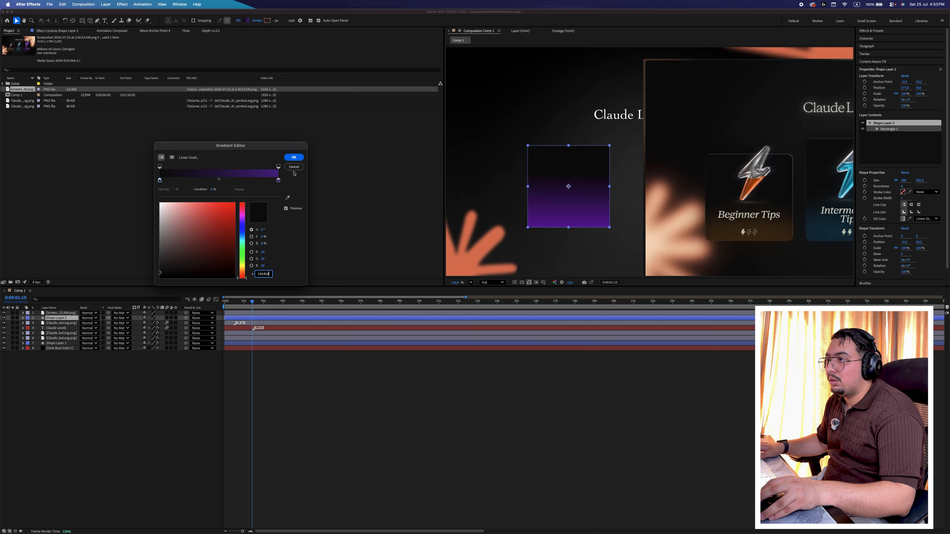
left_click(278, 180)
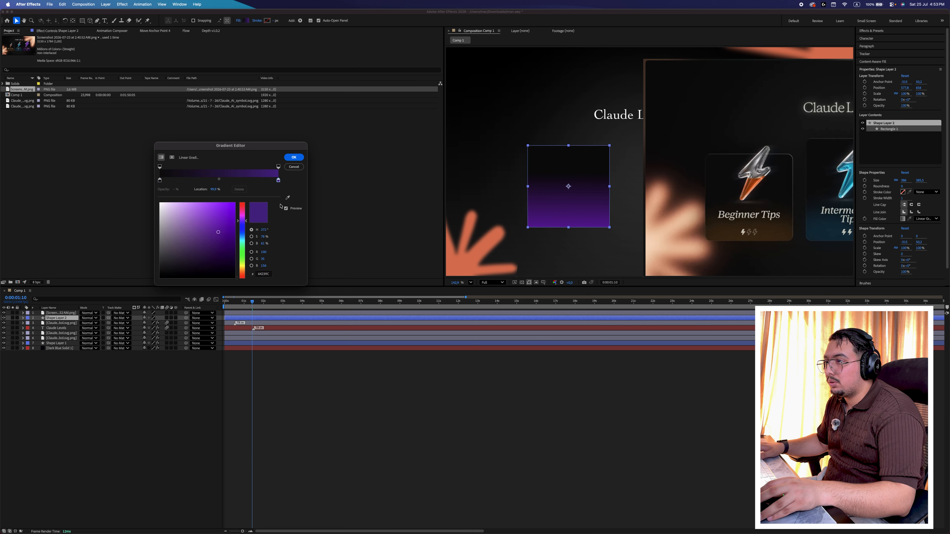
left_click(288, 198)
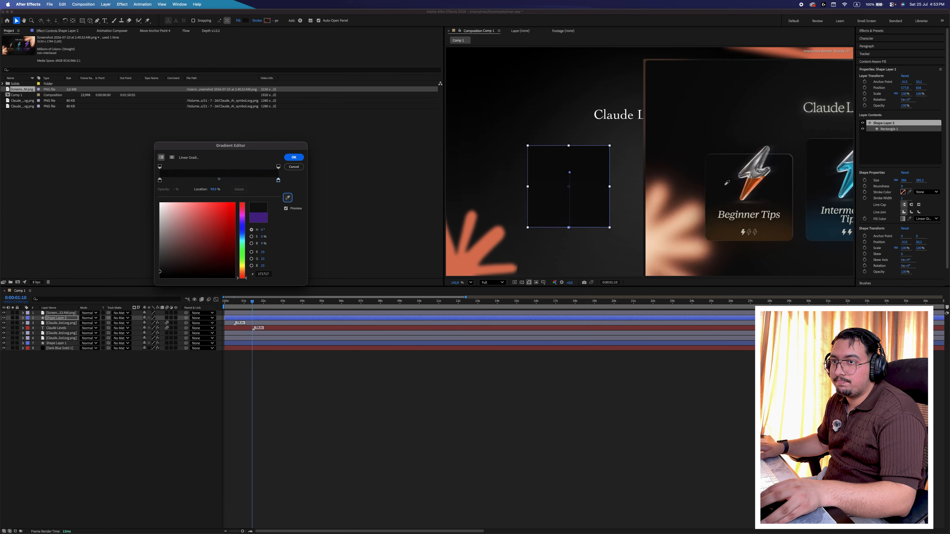
left_click(294, 157)
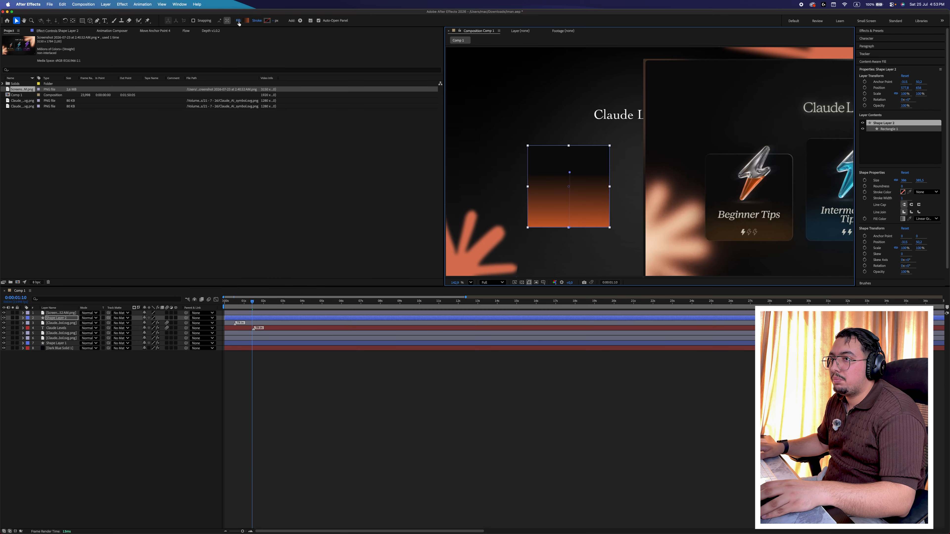
- Move the gradient's end point below the square's bottom edge to soften the orange glow
left_click_drag(569, 227, 571, 252)
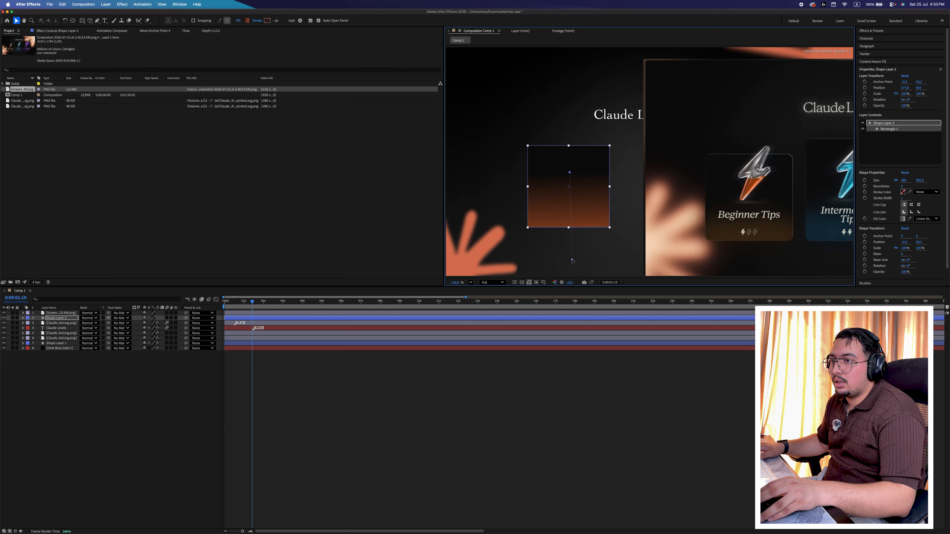
left_click(576, 247)
left_click(582, 224)
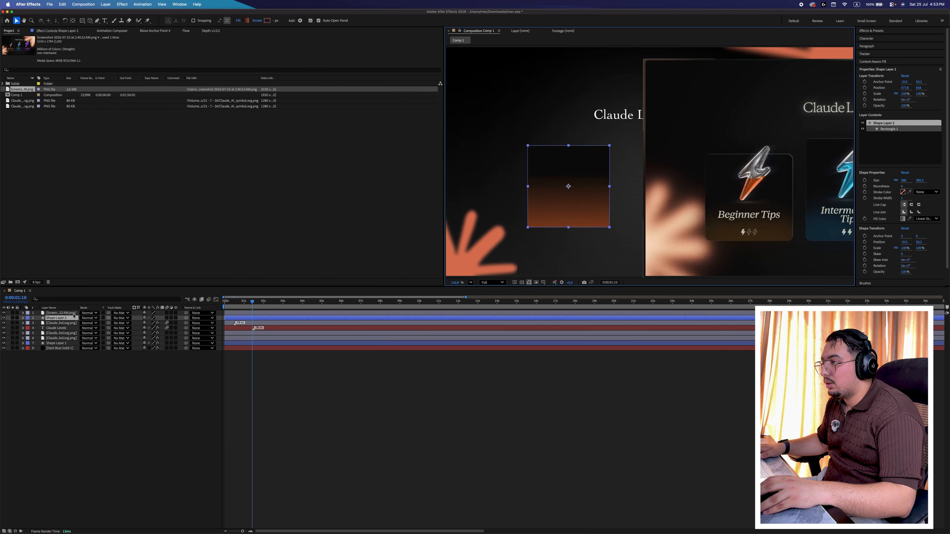
- Set the square's rectangle path Roundness to about 45
left_click(23, 318)
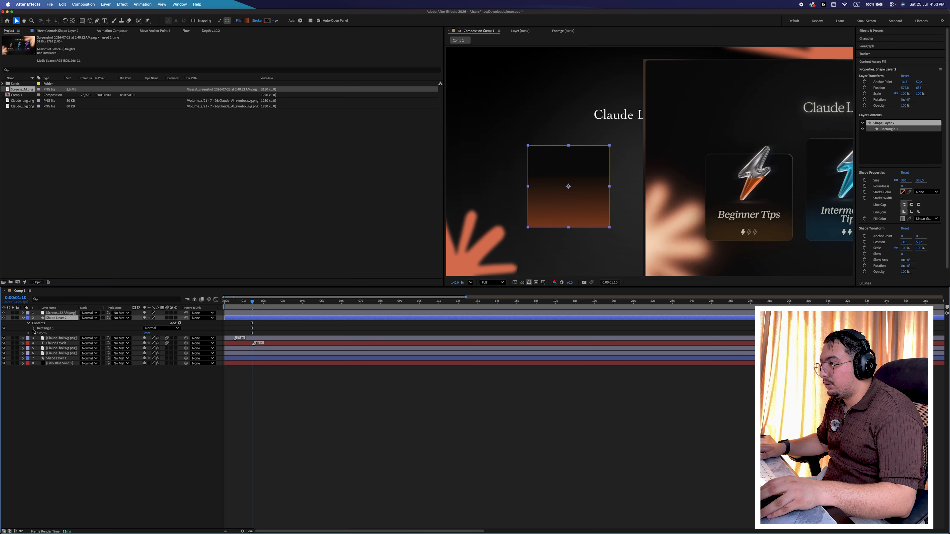
left_click(34, 328)
left_click(38, 333)
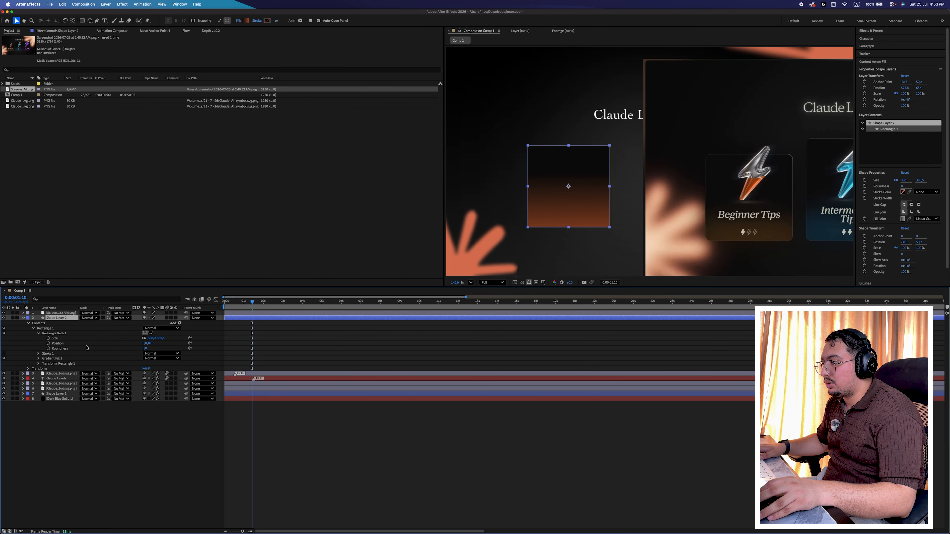
left_click(62, 349)
left_click_drag(146, 350, 155, 349)
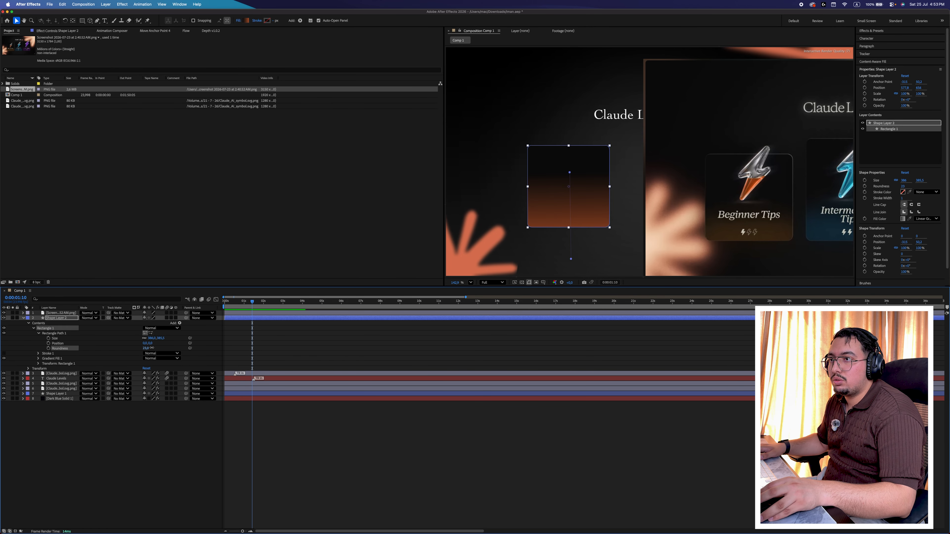
left_click(428, 415)
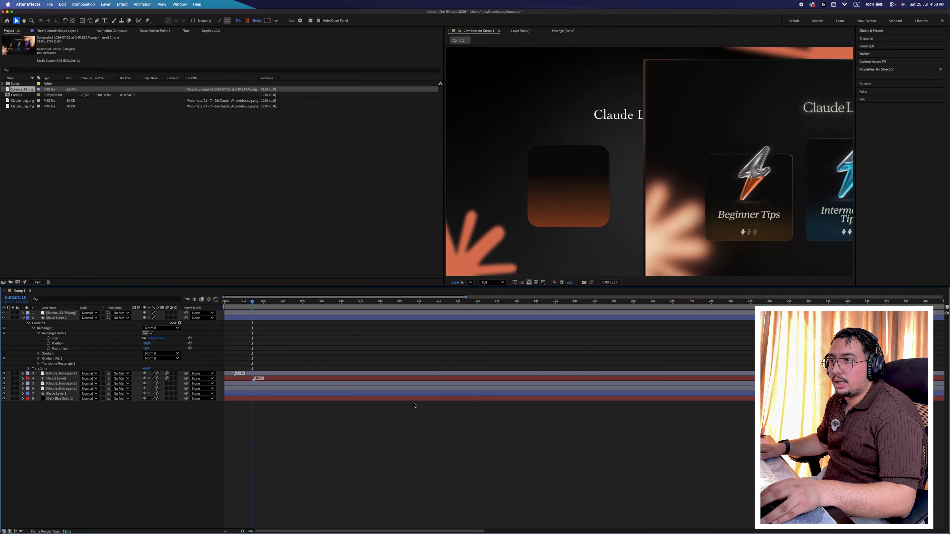
left_click_drag(146, 348, 143, 348)
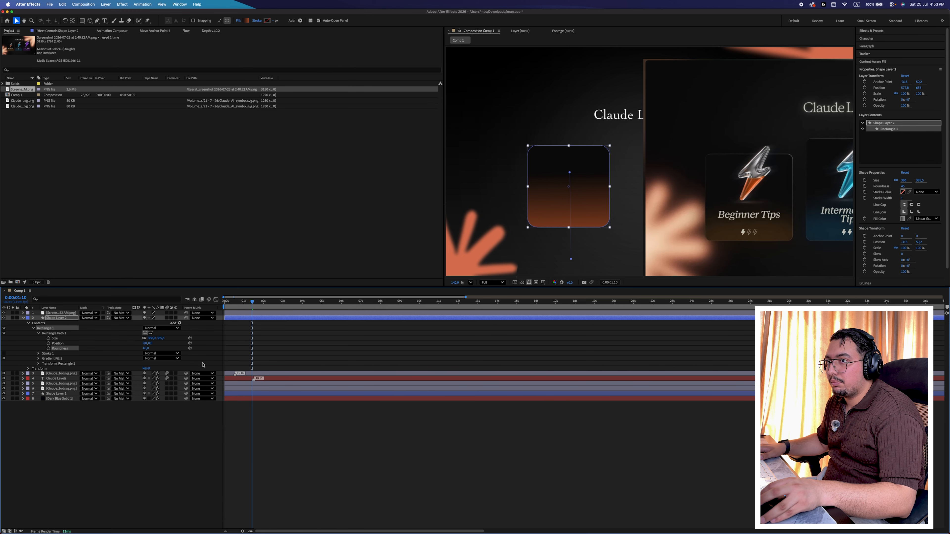
- Collapse the square's layer properties and give the square a solid white FFFFFF stroke
left_click(482, 438)
left_click(23, 318)
left_click(56, 317)
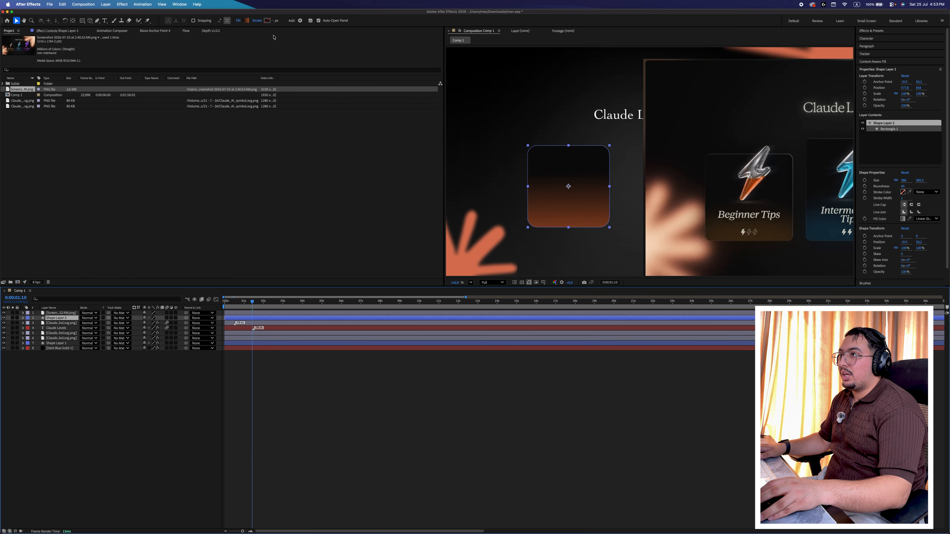
left_click(267, 20)
type("ffffff")
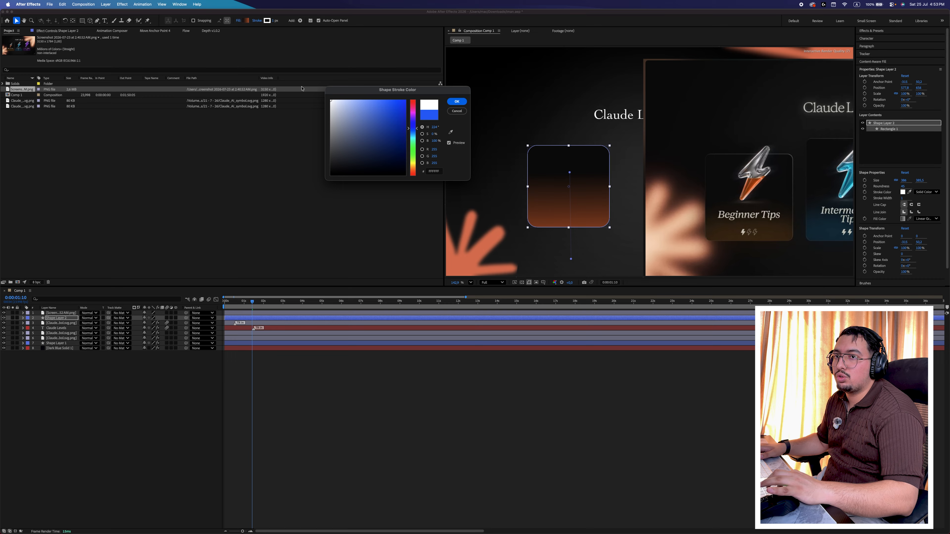
key("Return")
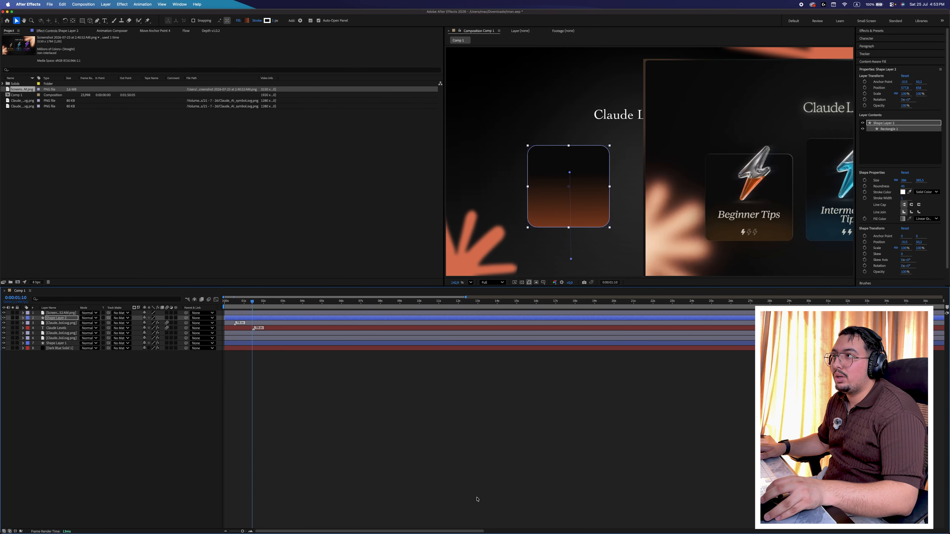
left_click(462, 468)
left_click(429, 319)
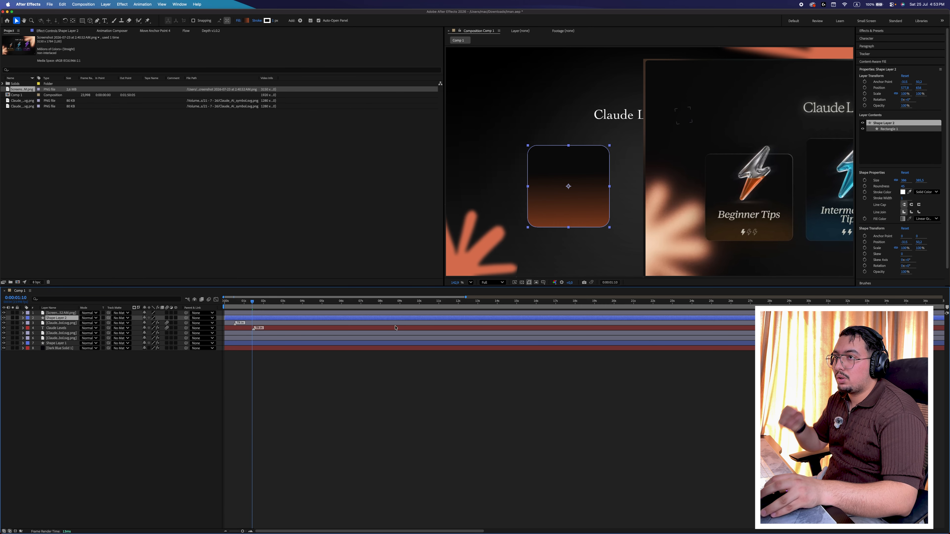
- Change the square's stroke type to a linear gradient, undoing the accidental shift of the fill gradient's start point
left_click(266, 22)
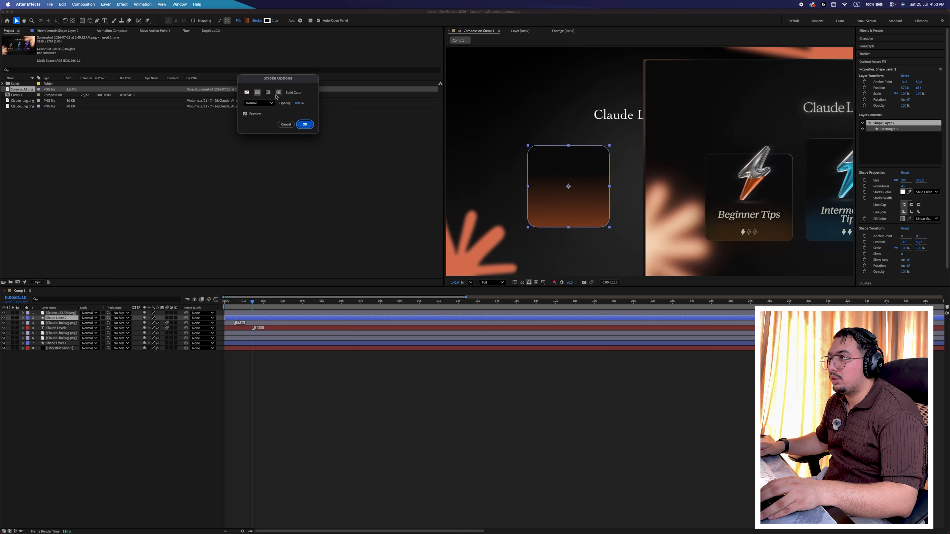
left_click(268, 93)
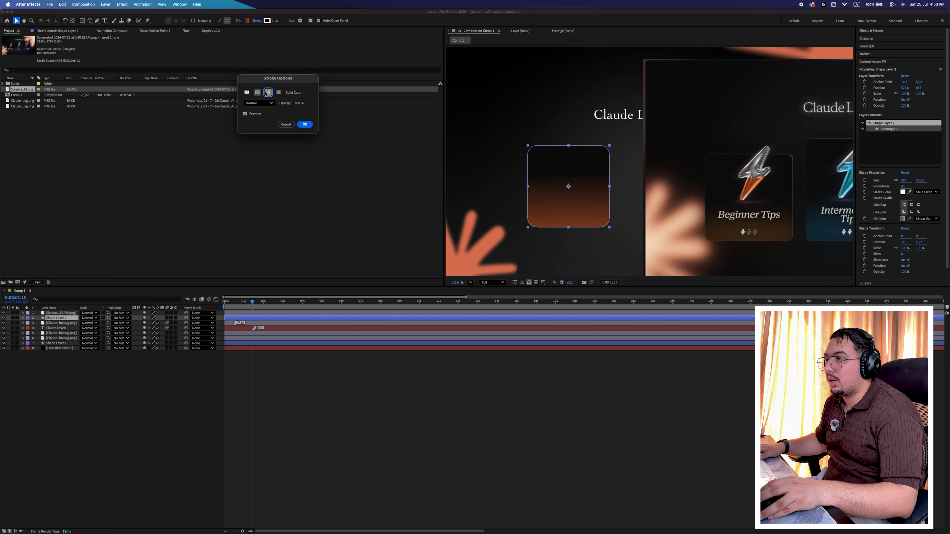
left_click(305, 124)
left_click_drag(570, 174, 610, 145)
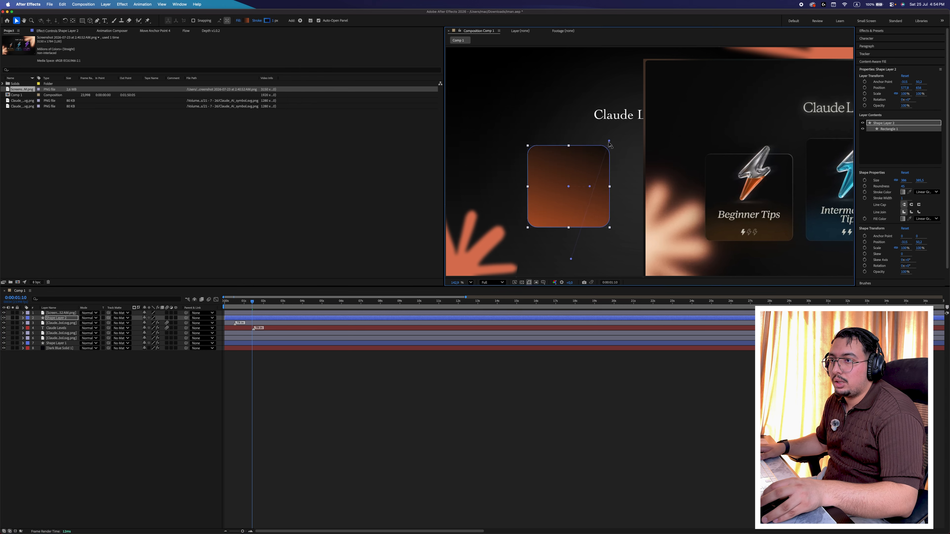
key("super+z")
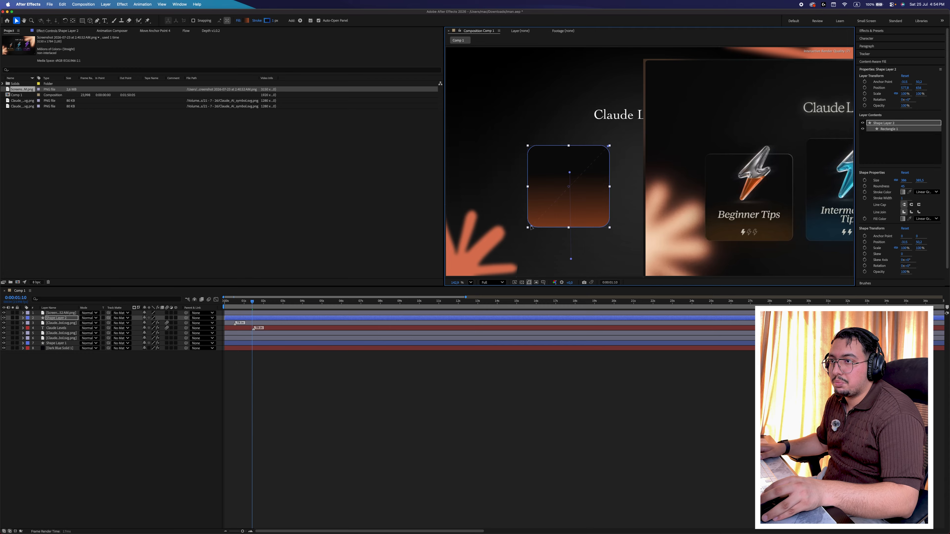
- Replace the blue in the square's stroke gradient with black and reduce the stroke width to a thin outline
left_click(536, 375)
left_click(490, 317)
left_click(266, 21)
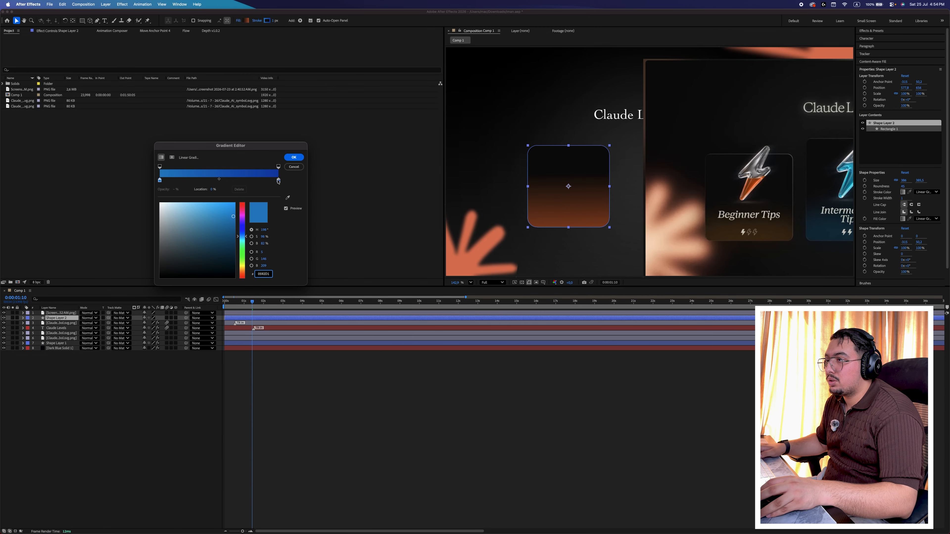
left_click_drag(165, 258, 154, 267)
key("Return")
left_click(274, 22)
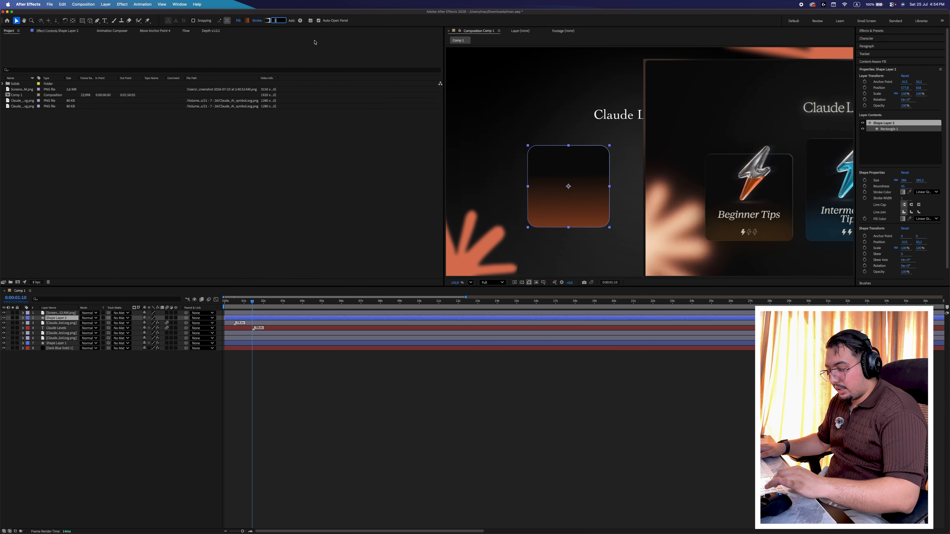
left_click(534, 510)
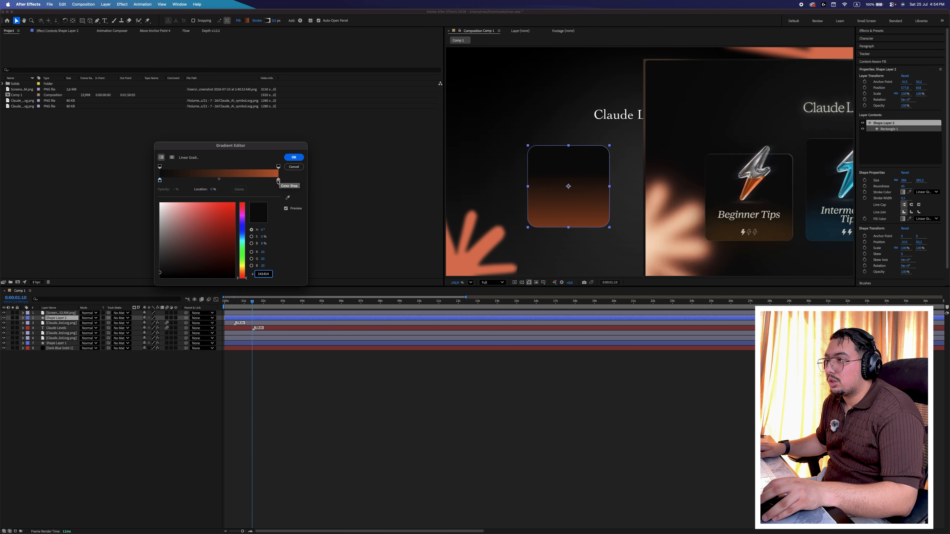
- Darken the orange end stop of the square's fill gradient to a deep brown
left_click(278, 180)
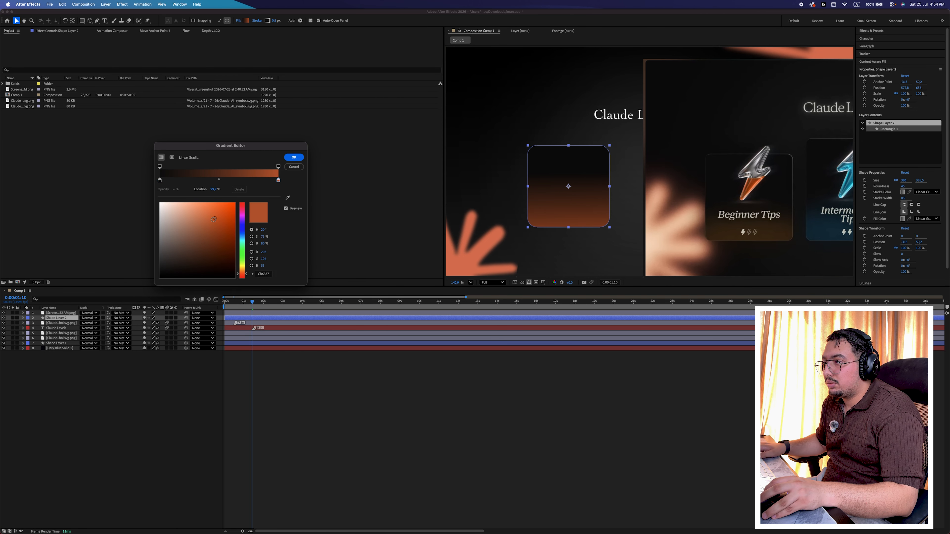
left_click_drag(213, 219, 213, 227)
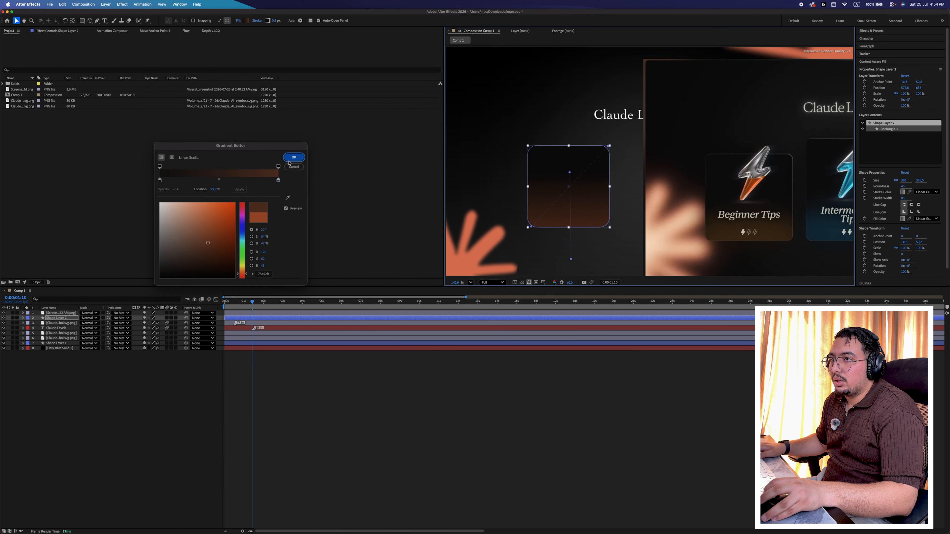
key("Return")
left_click(514, 392)
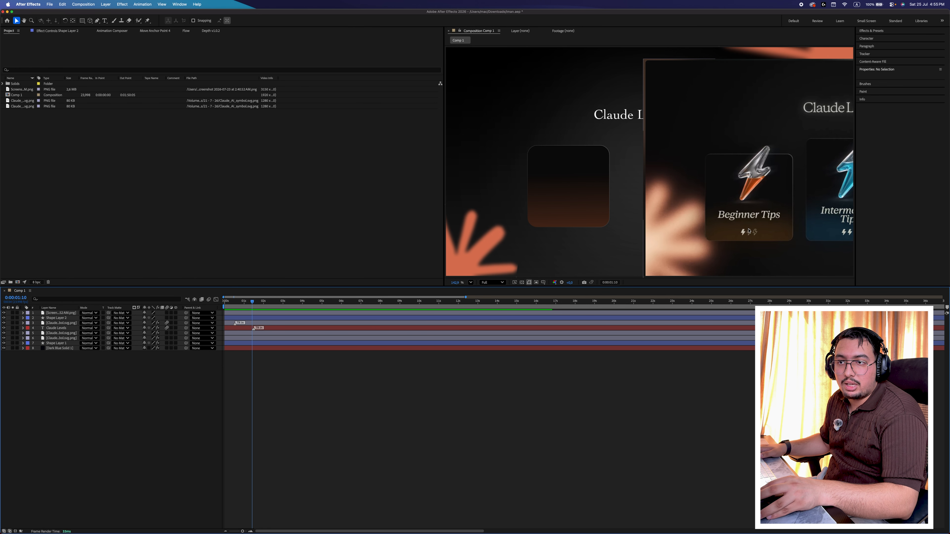
- Enlarge and reposition the reference screenshot so the Beginner Tips card's small lightning icons can be traced
left_click_drag(763, 235, 589, 181)
left_click_drag(674, 241, 691, 191)
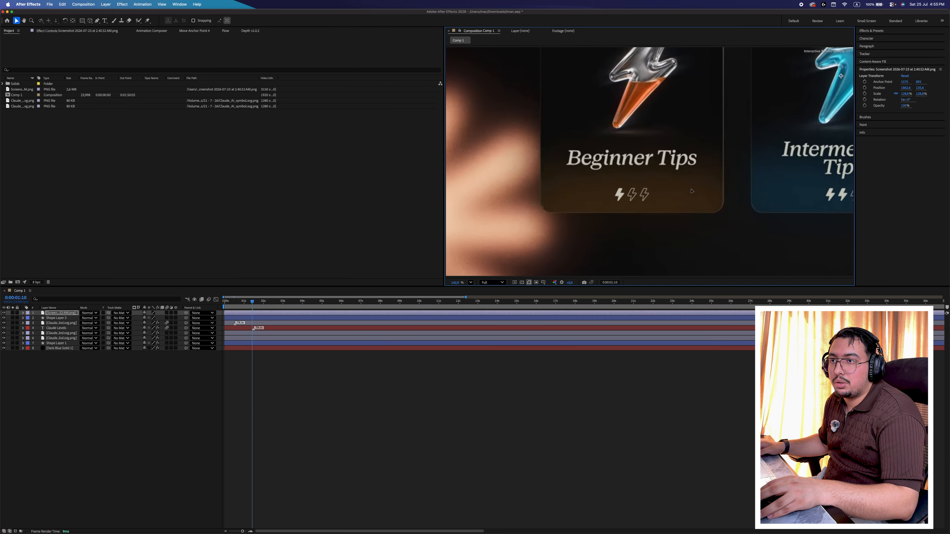
left_click(636, 356)
scroll(631, 193, "down", 5)
scroll(630, 194, "up", 15)
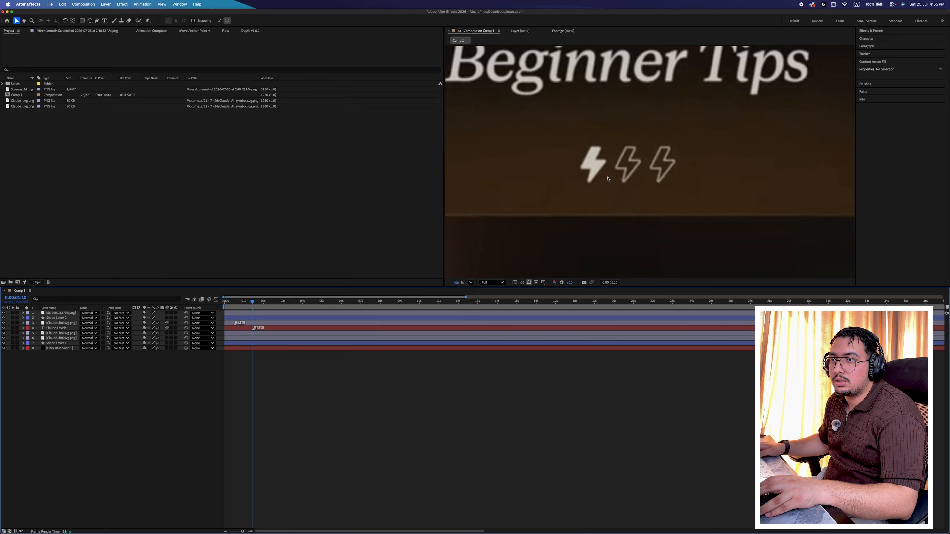
- Trace the reference's filled lightning bolt with the Pen tool as a closed path on a new shape layer
key("g")
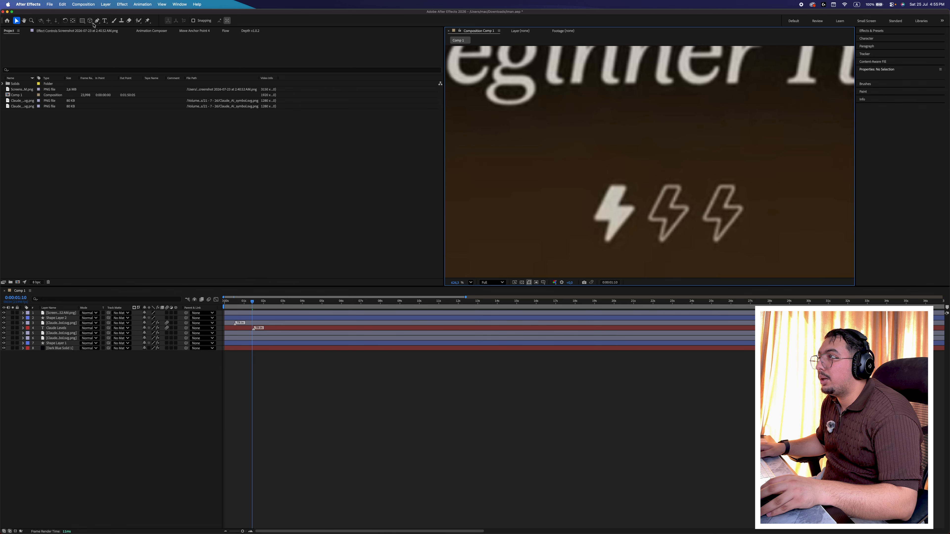
scroll(603, 240, "up", 4)
left_click(618, 123)
left_click(653, 126)
left_click(633, 167)
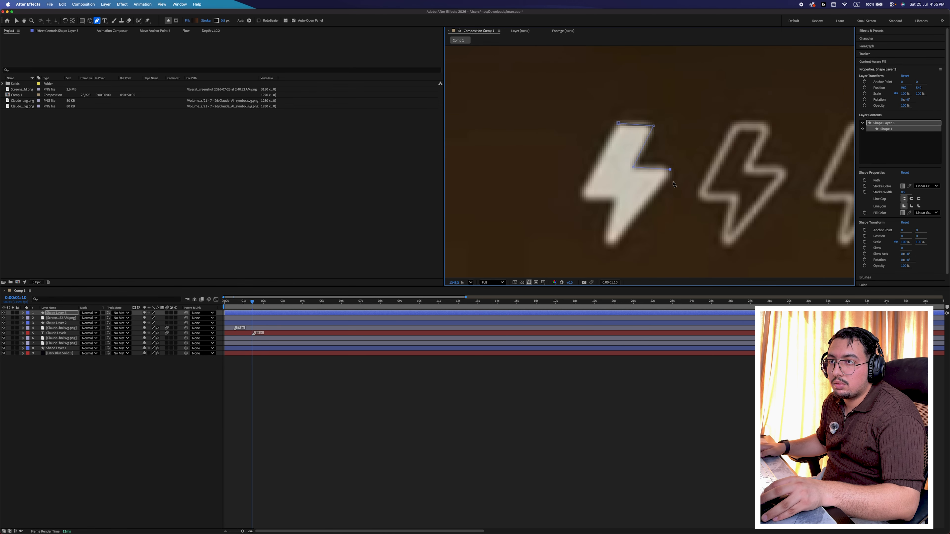
left_click(669, 169)
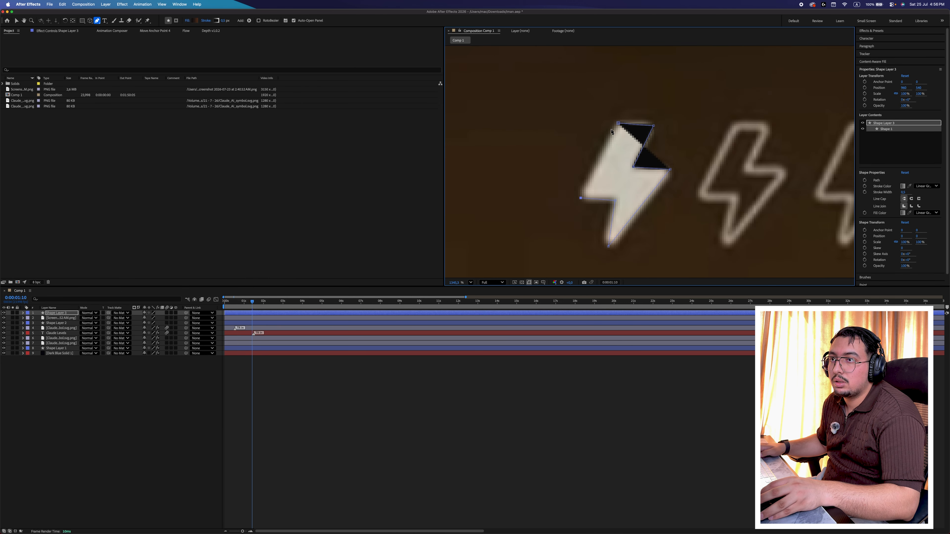
left_click(618, 123)
- Set the traced lightning bolt's fill to none and its stroke to solid white
left_click(187, 20)
left_click(247, 93)
left_click(305, 125)
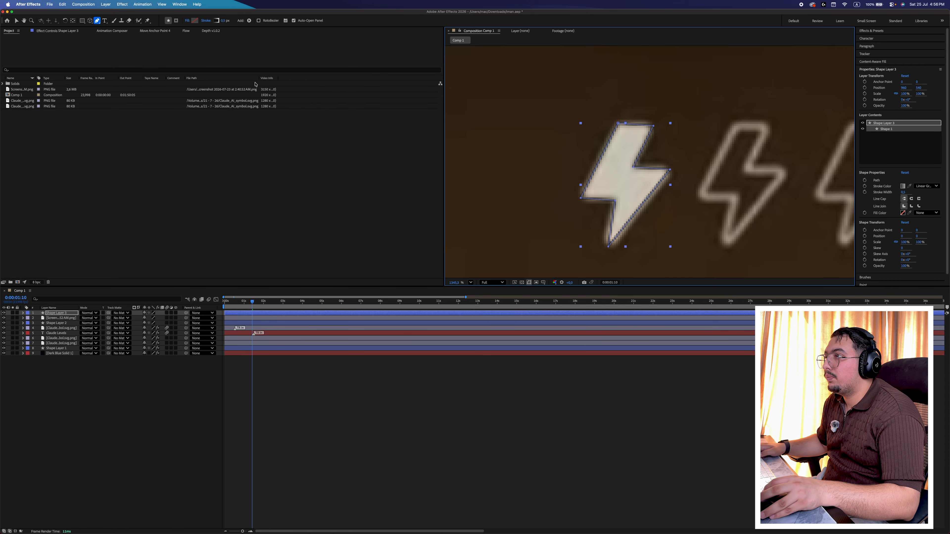
left_click(206, 20)
left_click(256, 93)
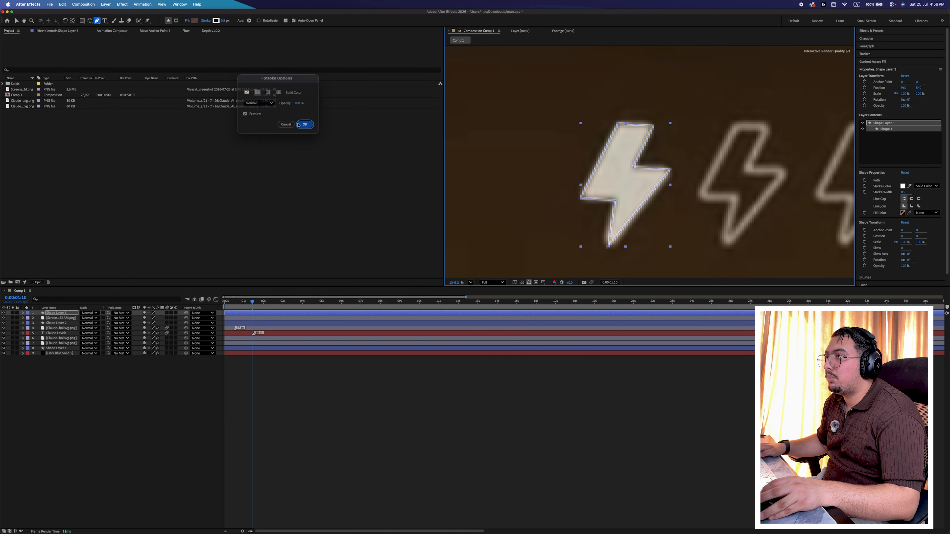
left_click(305, 125)
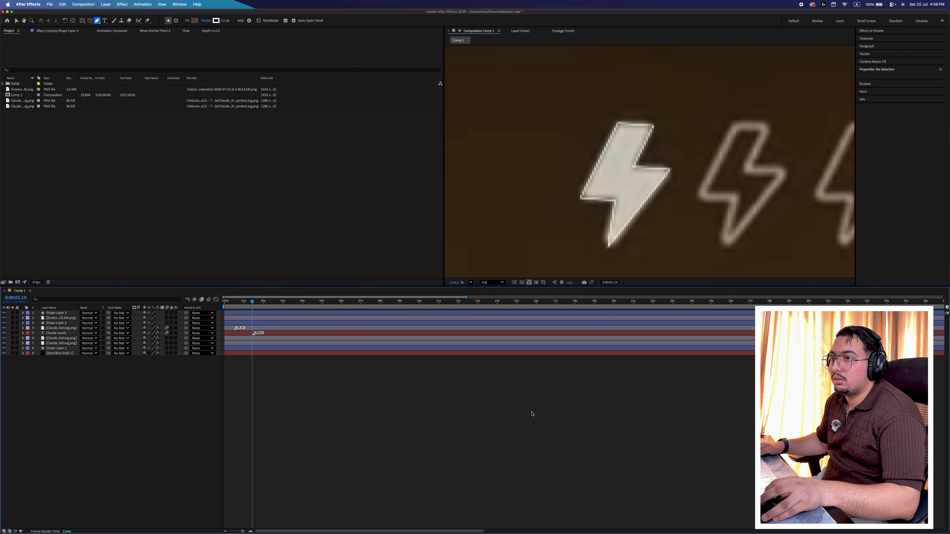
- Center the bolt's anchor point, then place the bolt at a small size near the bottom center of the square card
key("shift+slash")
key("v")
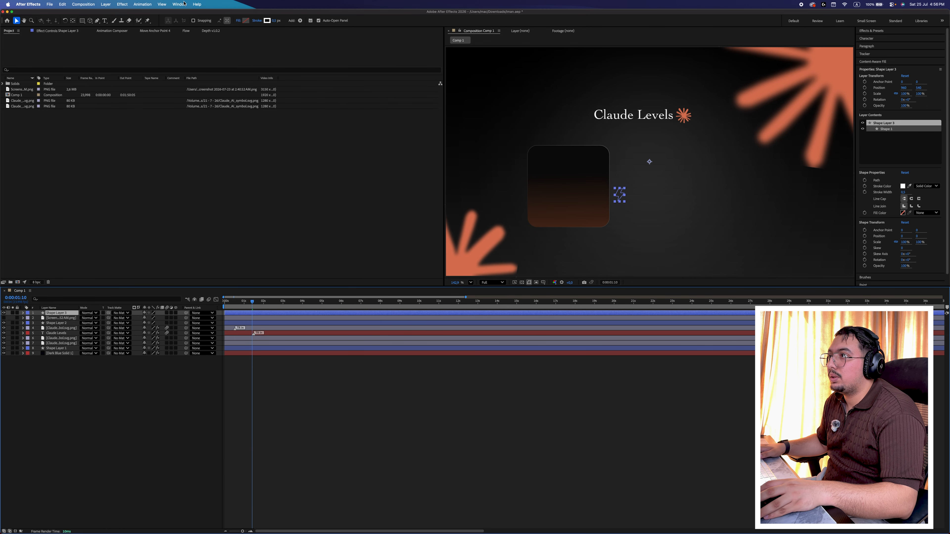
left_click(154, 31)
left_click_drag(620, 195, 631, 249)
scroll(570, 221, "down", 2)
scroll(579, 229, "up", 4)
scroll(581, 180, "down", 2)
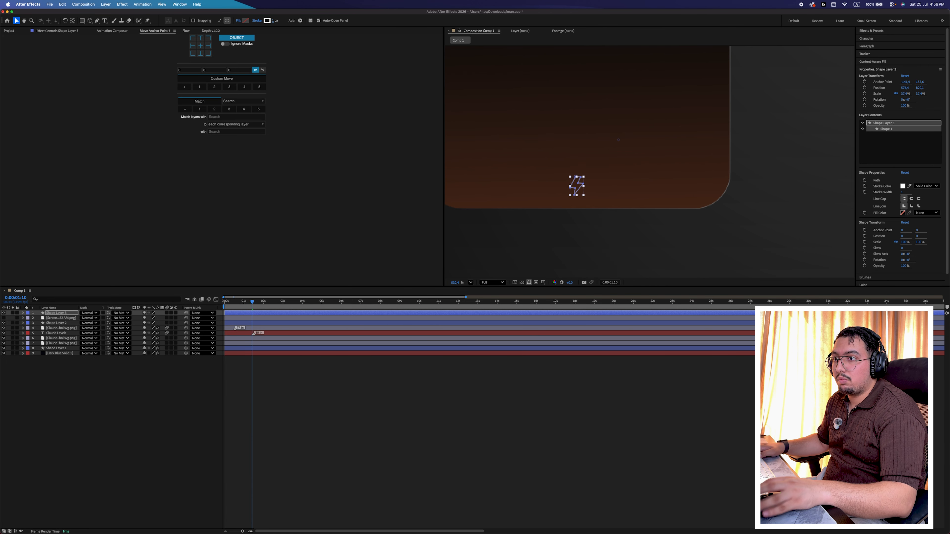
left_click(621, 466)
left_click(551, 313)
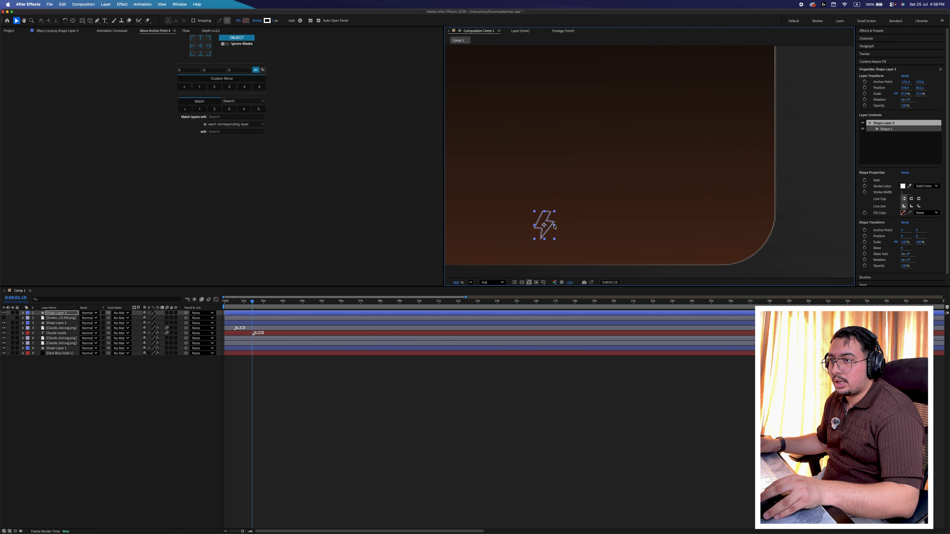
left_click_drag(554, 225, 557, 224)
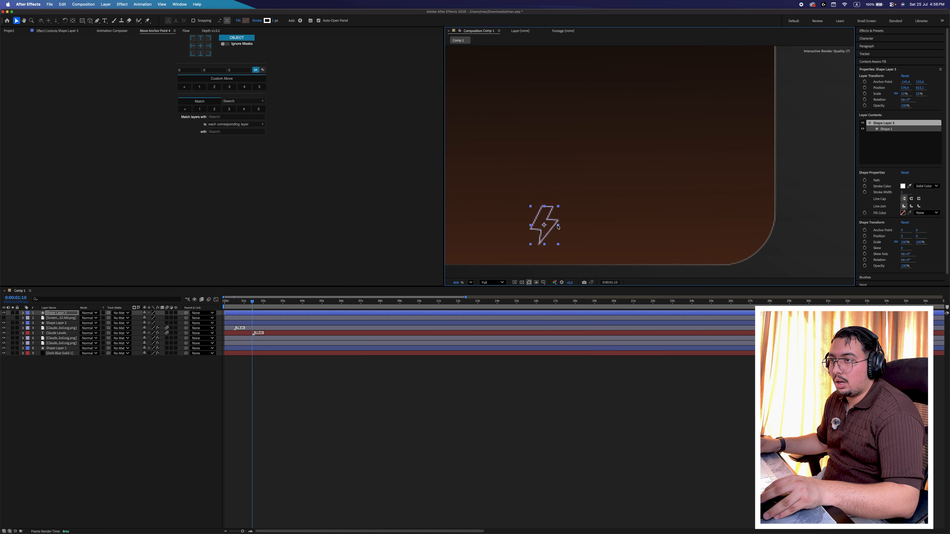
- Duplicate the bolt twice and space the three outlined bolts evenly in a horizontal row
key("ctrl+d")
key("ctrl+d")
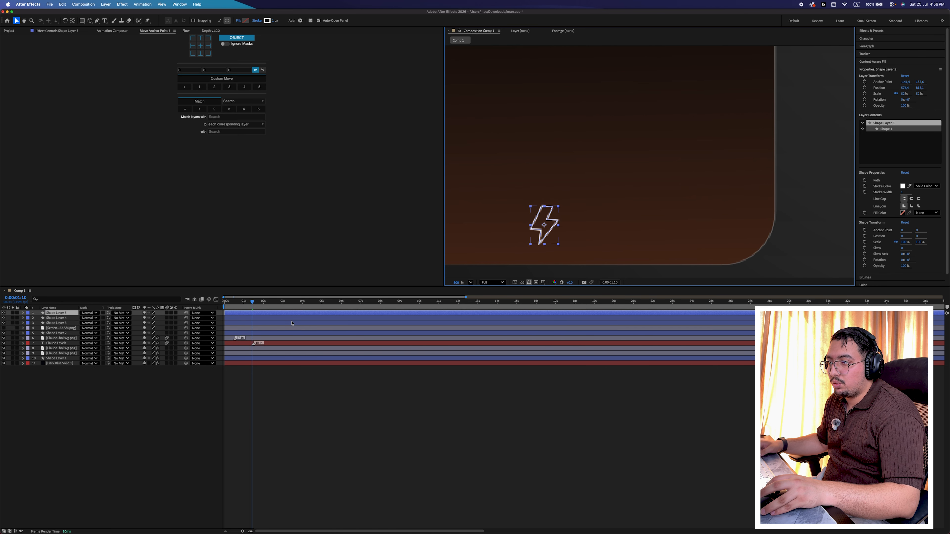
left_click_drag(550, 232, 588, 236)
left_click(544, 235)
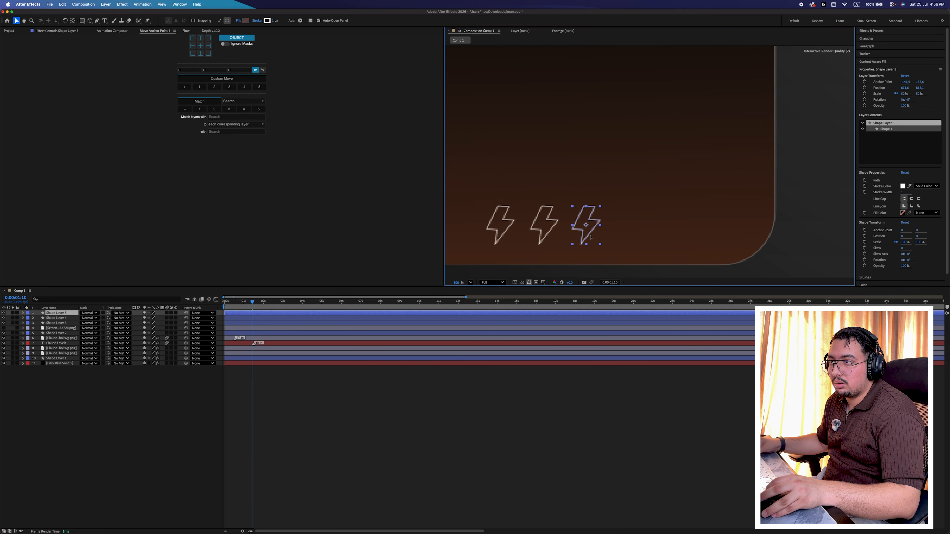
left_click(621, 388)
- Give the leftmost bolt a solid white fill with no stroke and save the project
key("shift+slash")
scroll(648, 219, "up", 4)
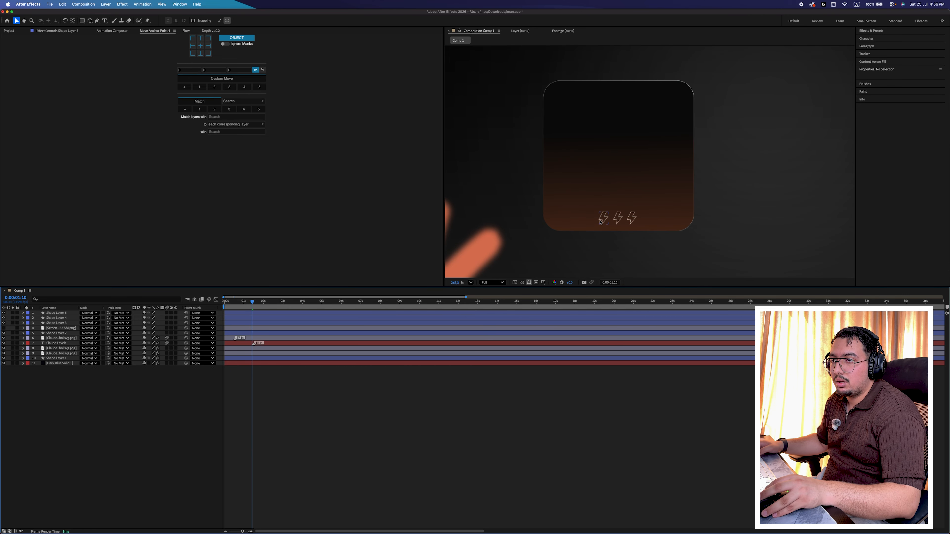
left_click(603, 218)
left_click(245, 20, "alt")
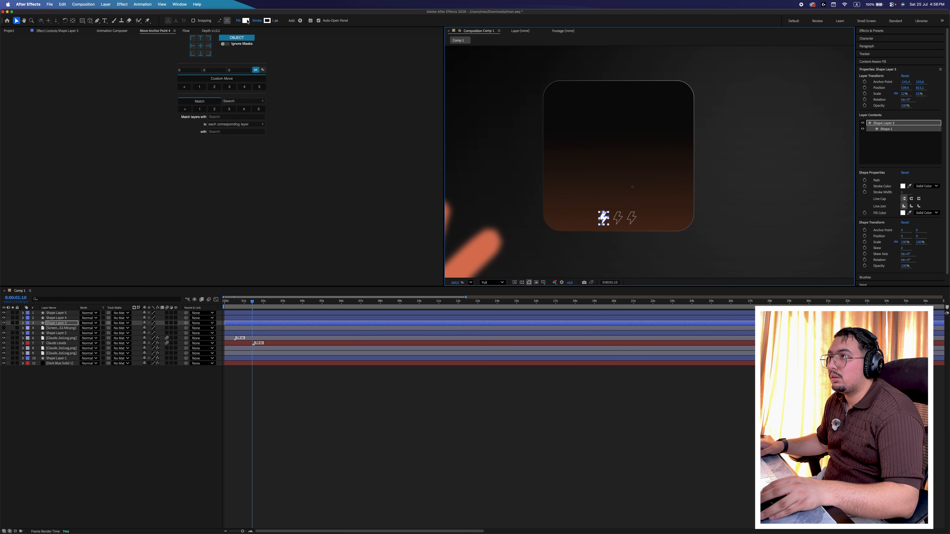
left_click(257, 20)
left_click(247, 93)
left_click(305, 124)
left_click(563, 427)
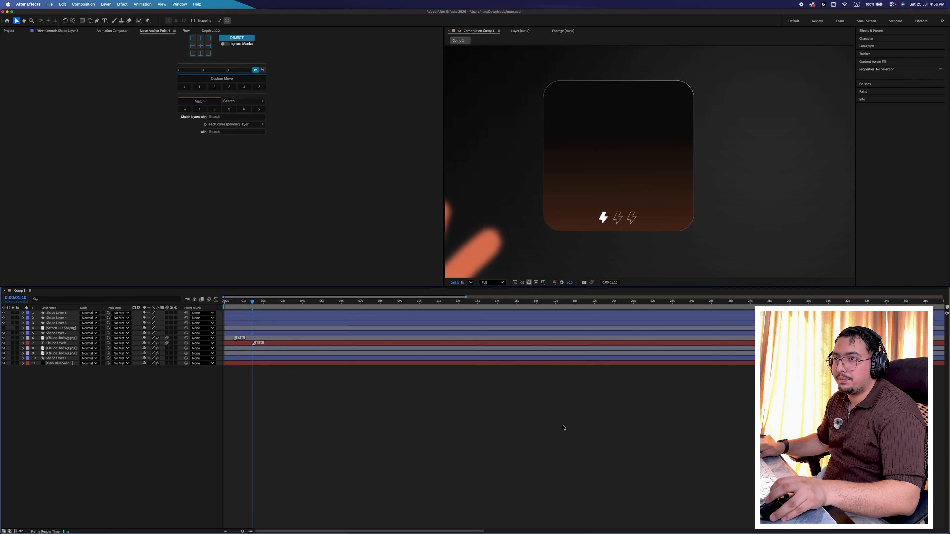
scroll(604, 238, "down", 3)
key("super+s")
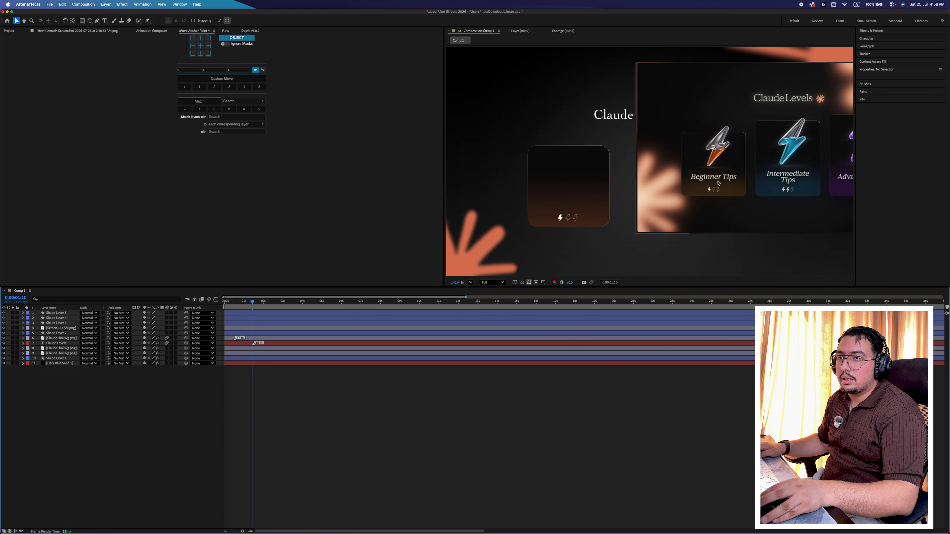
- Add a "Beginner Tips" text layer, scale it down to fit the card and center it above the bolts
left_click(105, 21)
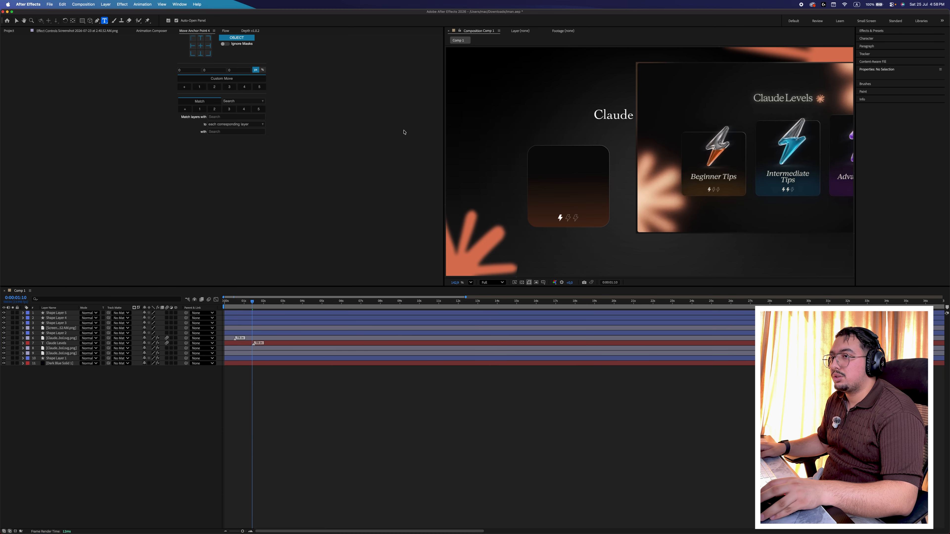
left_click(558, 191)
type("Beginner Tips")
key("Escape")
key("v")
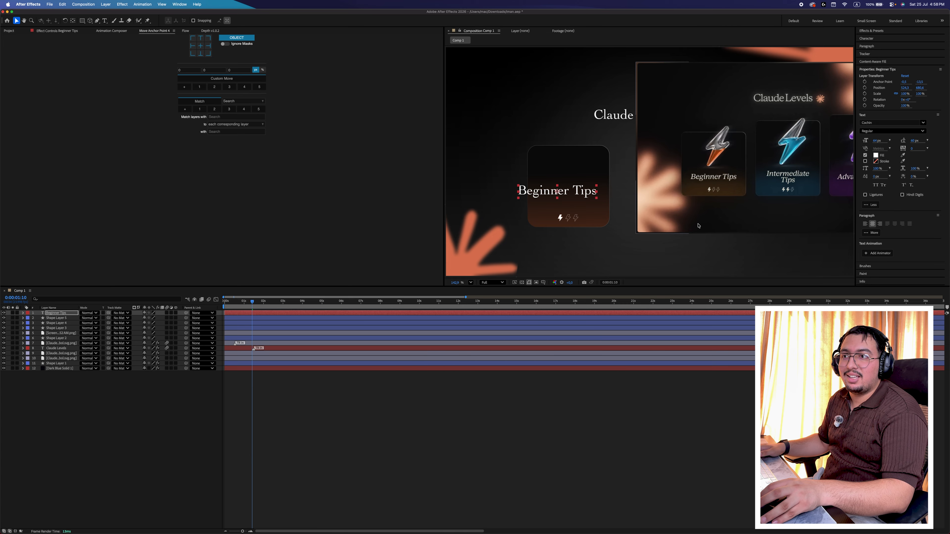
left_click_drag(564, 194, 576, 203)
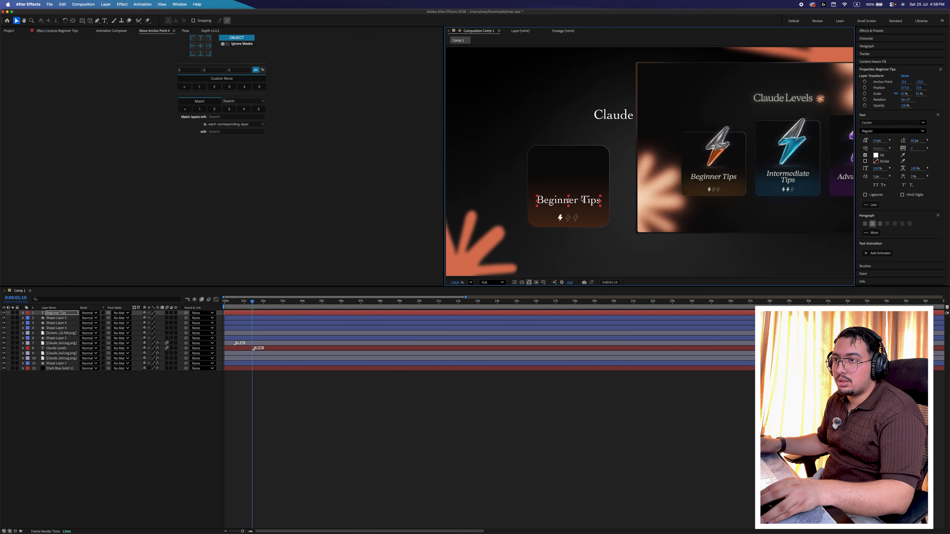
- Hide the reference screenshot layer and clear the selection
left_click(676, 198)
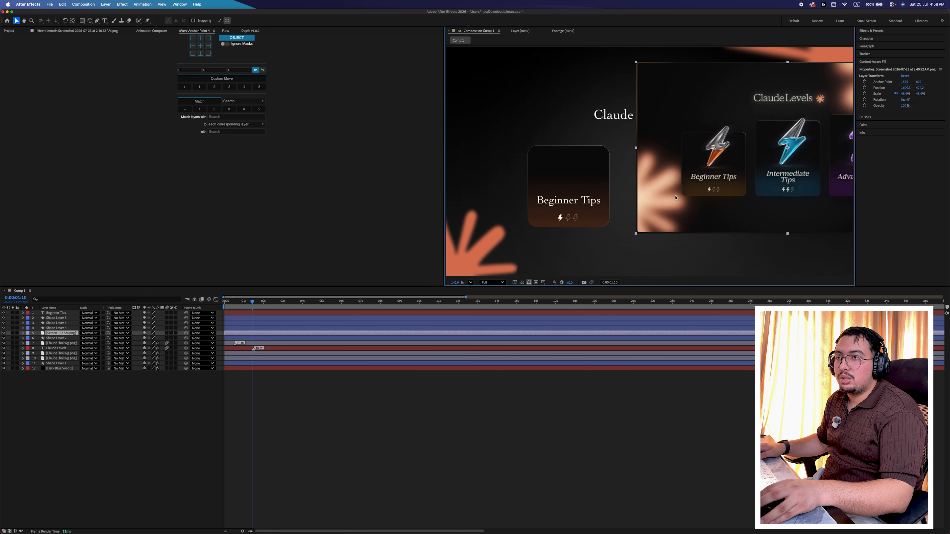
left_click(4, 333)
key("super+shift+a")
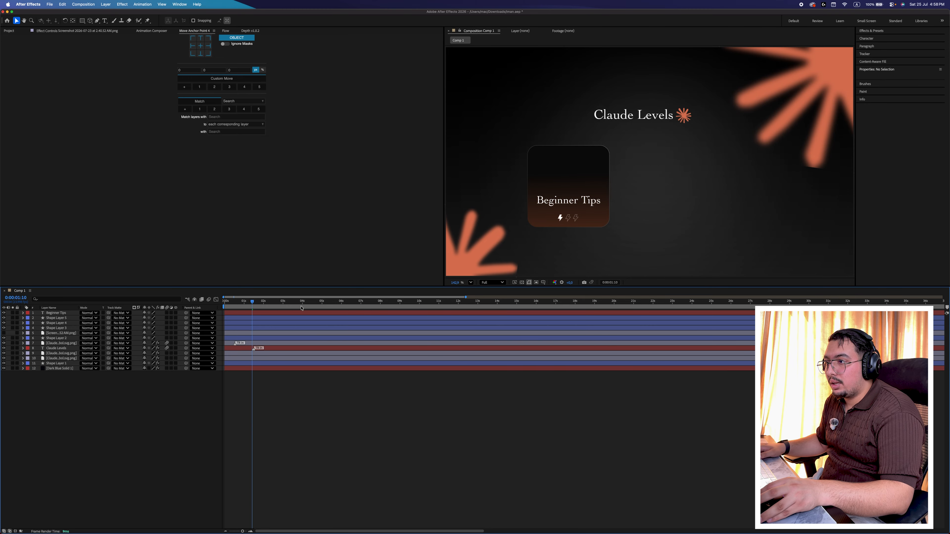
- Move the card's rectangle layer above the reference screenshot so it sits directly beneath the title and bolt layers
left_click(296, 313)
left_click(261, 334, "shift")
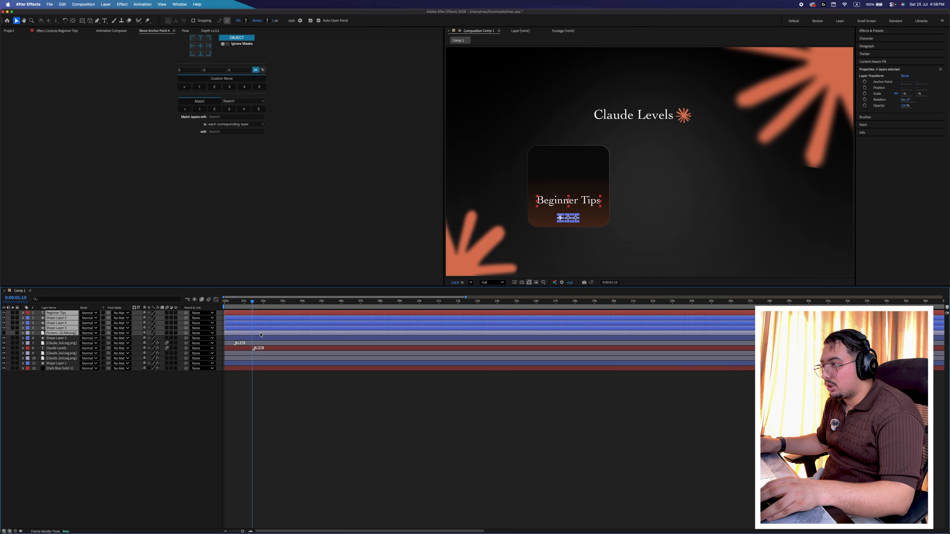
left_click(259, 332, "super")
left_click(251, 326, "shift")
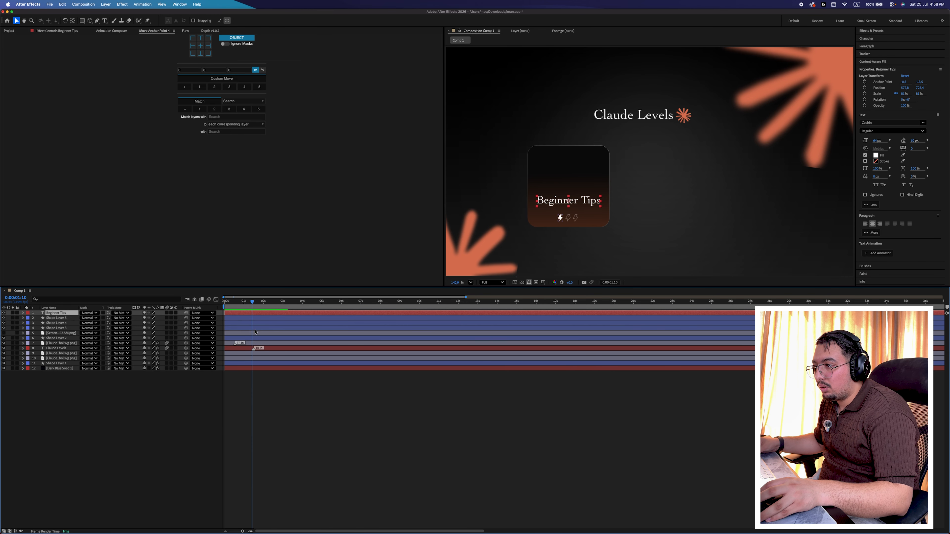
left_click(255, 328, "shift")
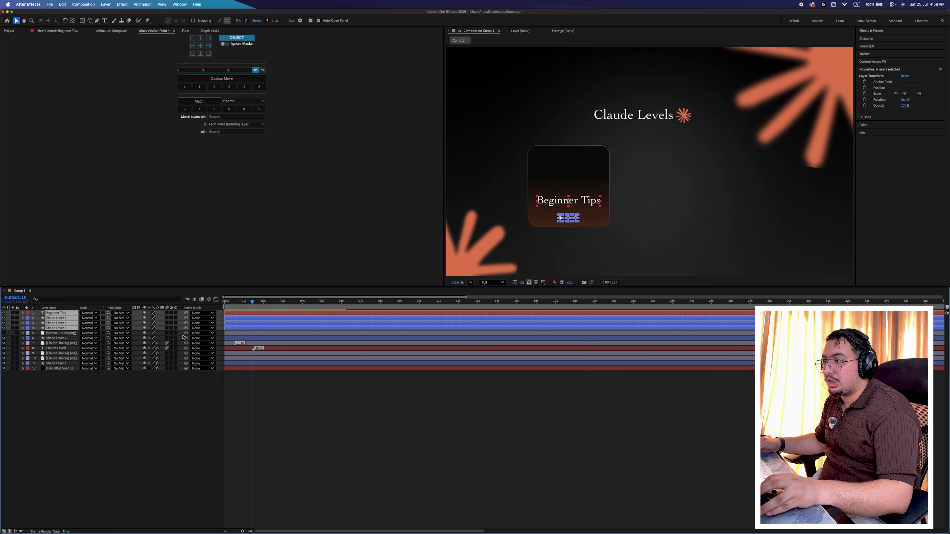
left_click(59, 314)
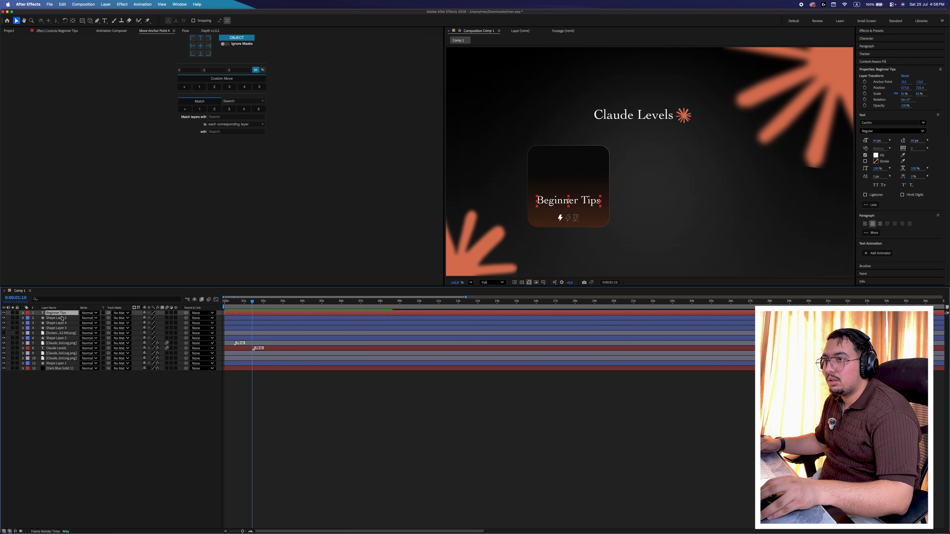
left_click(62, 318)
left_click(61, 323)
left_click(61, 328)
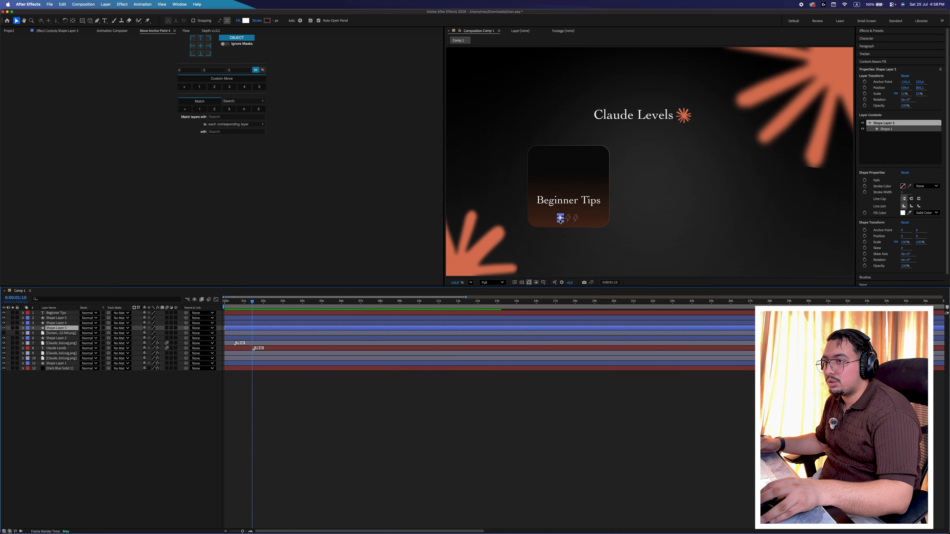
left_click(256, 338)
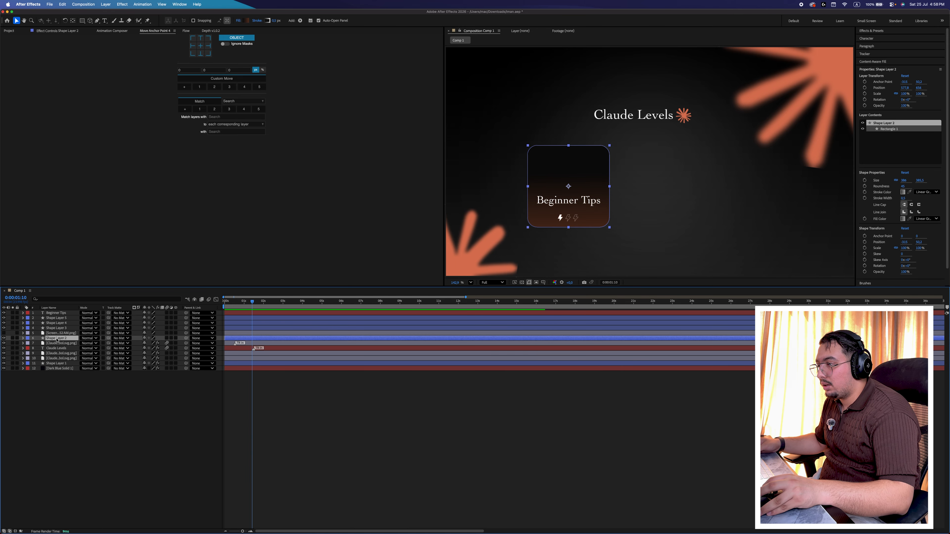
left_click_drag(57, 340, 57, 333)
left_click(524, 207)
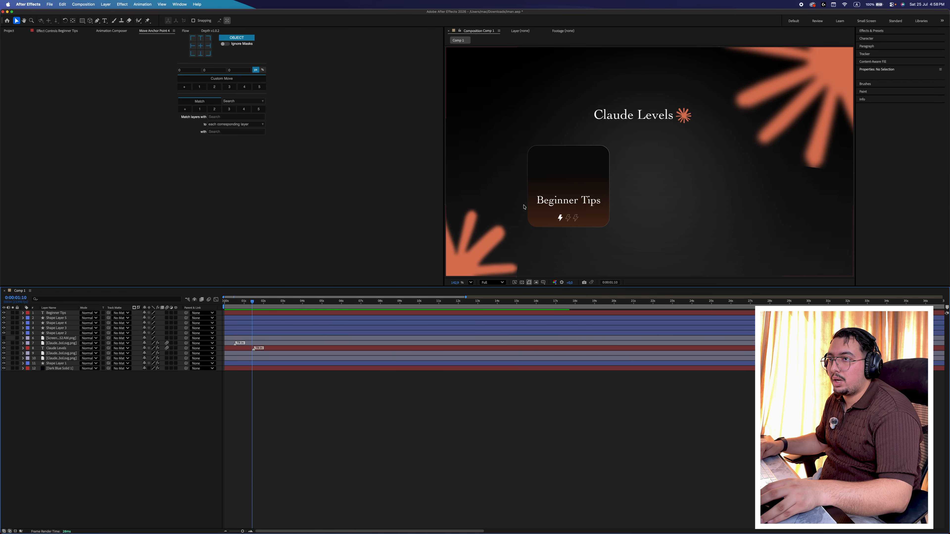
- Duplicate the complete card with its title and bolts twice and space the three cards evenly in a horizontal row
key("super+d")
left_click_drag(582, 177, 669, 180)
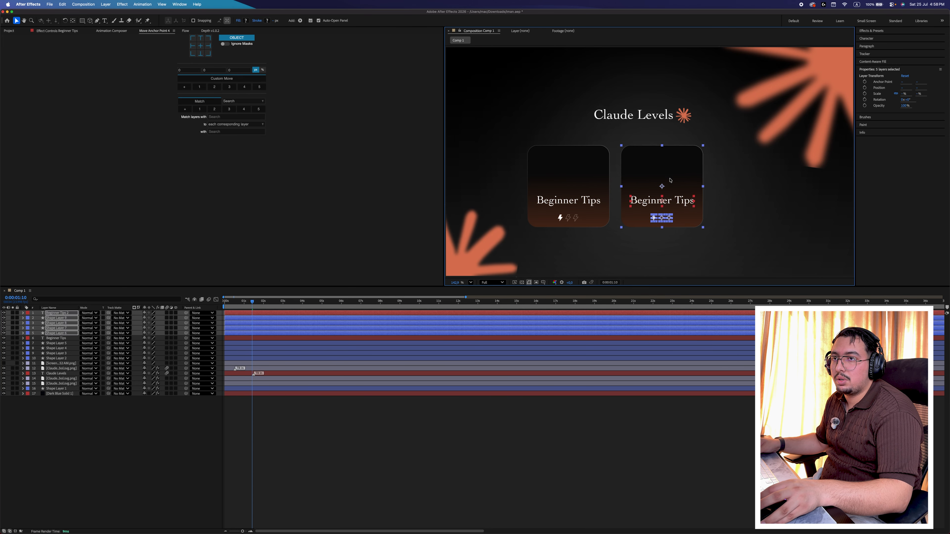
left_click(583, 440)
key("super+v")
left_click_drag(599, 183, 813, 185)
key("super+shift+a")
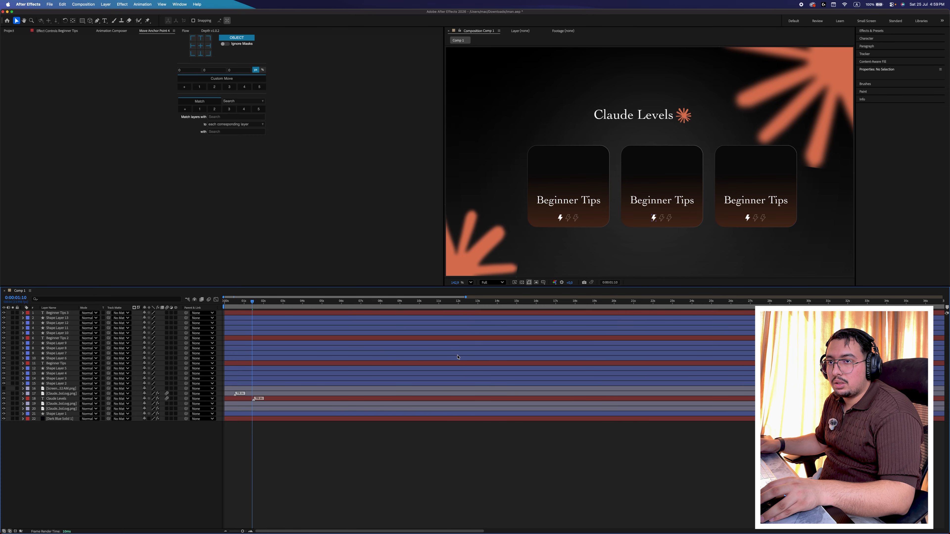
left_click(458, 354)
- Remove the stroke from the second bolt on the middle card and give it a solid white fill
left_click(662, 220)
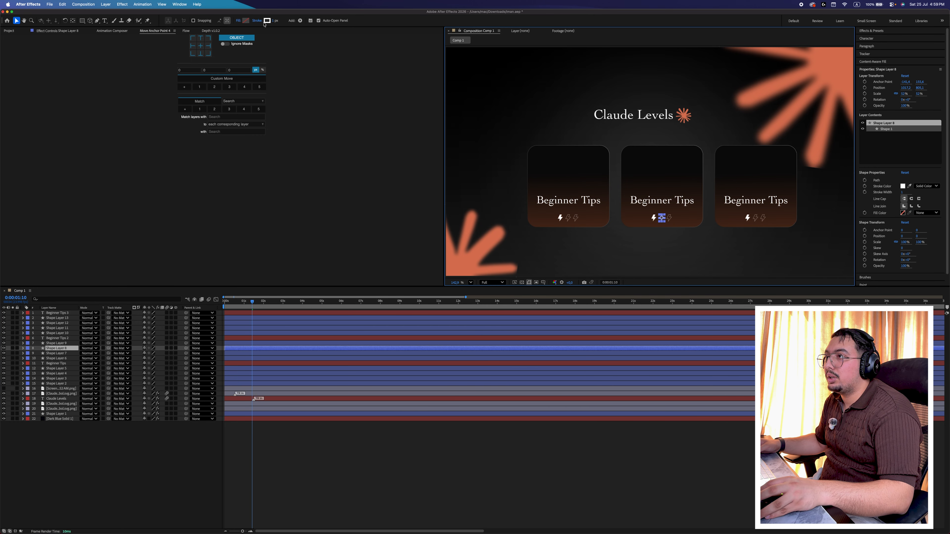
left_click(258, 23)
left_click(246, 92)
left_click(305, 124)
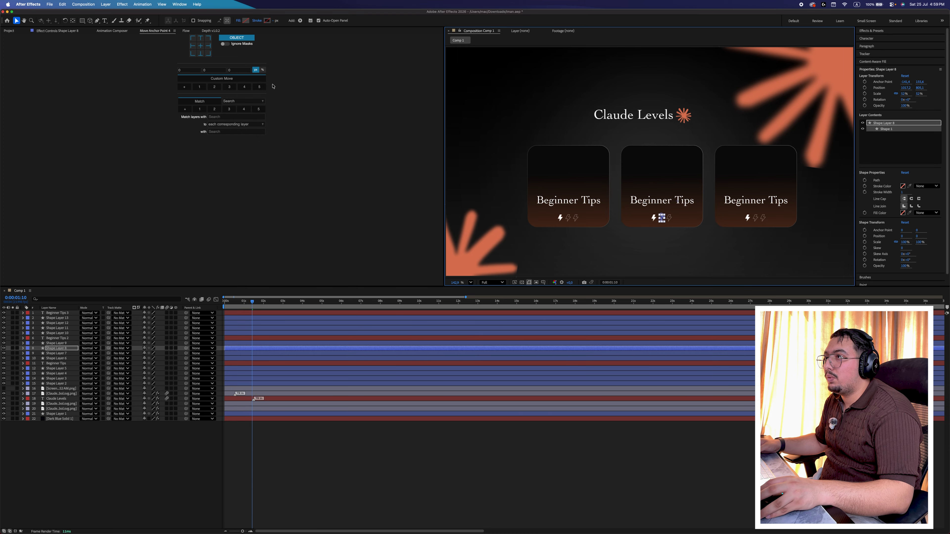
left_click(246, 22)
left_click_drag(348, 146, 317, 89)
key("Return")
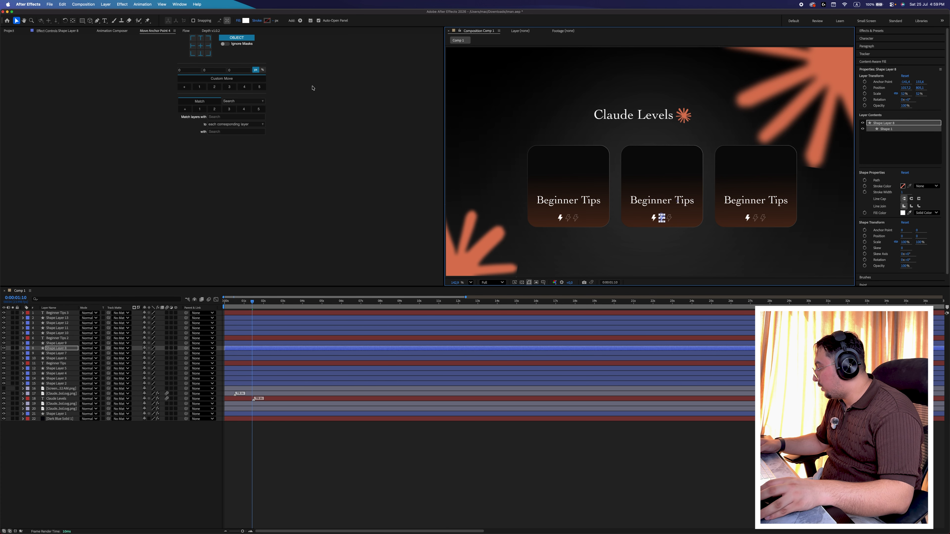
- Remove the stroke from the second bolt on the rightmost card and give it a solid white fill
left_click(755, 218)
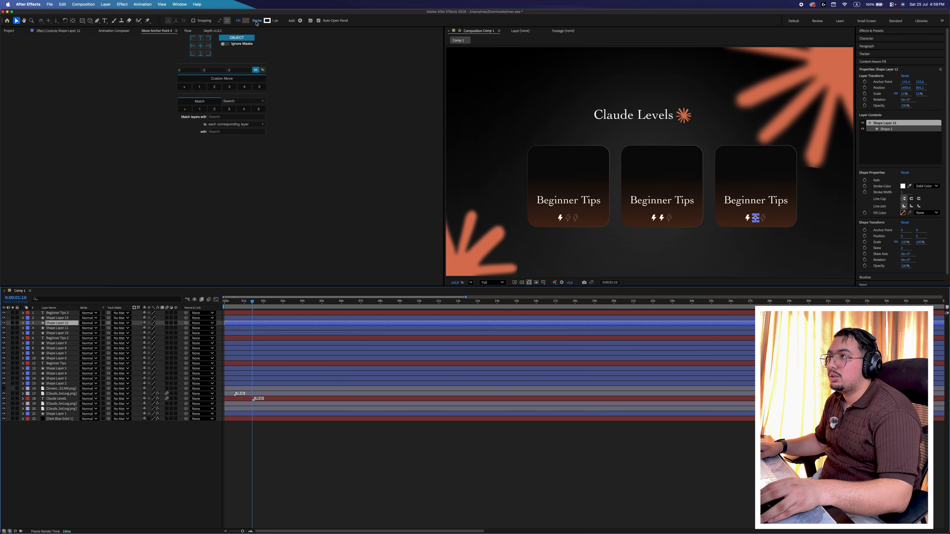
left_click(256, 21)
left_click(246, 92)
left_click(305, 124)
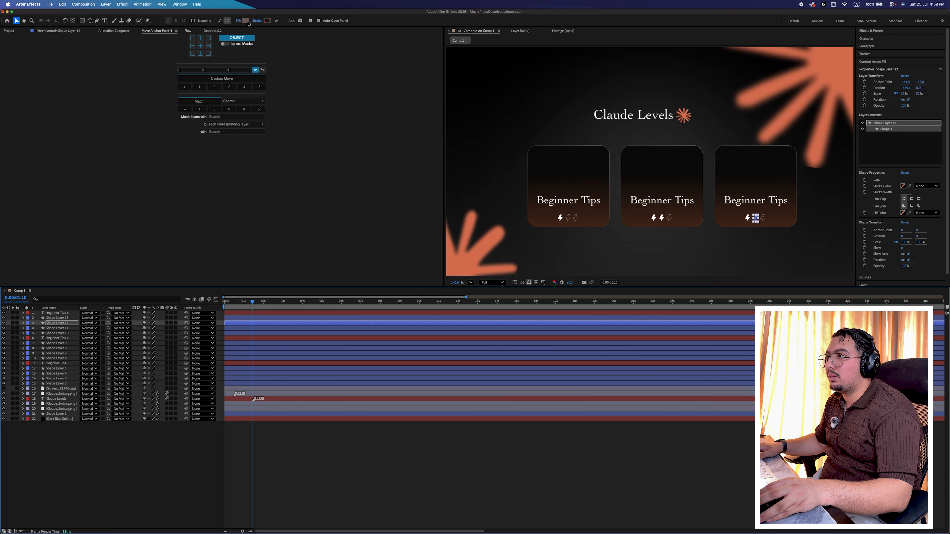
left_click(246, 21)
left_click_drag(361, 148, 321, 92)
key("Return")
- Give the third bolt on the rightmost card a solid white fill and clear the selection
left_click(341, 318)
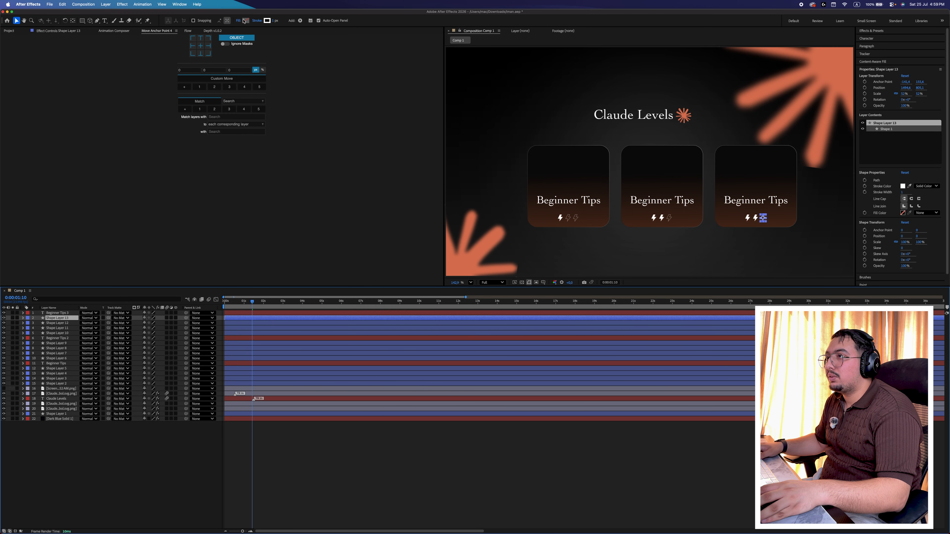
left_click(244, 22)
key("Return")
left_click(642, 458)
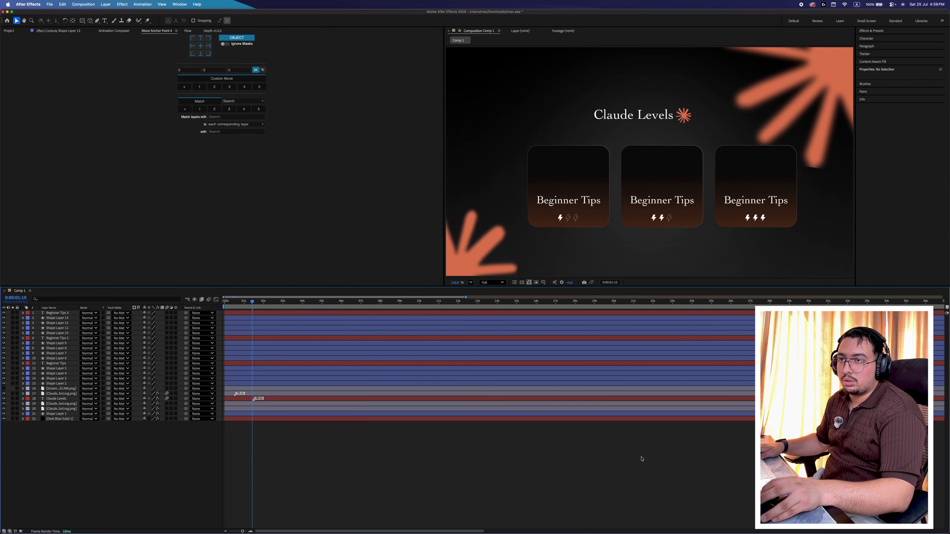
- Change the middle card's title to "Intermediate Tips"
left_click(659, 200)
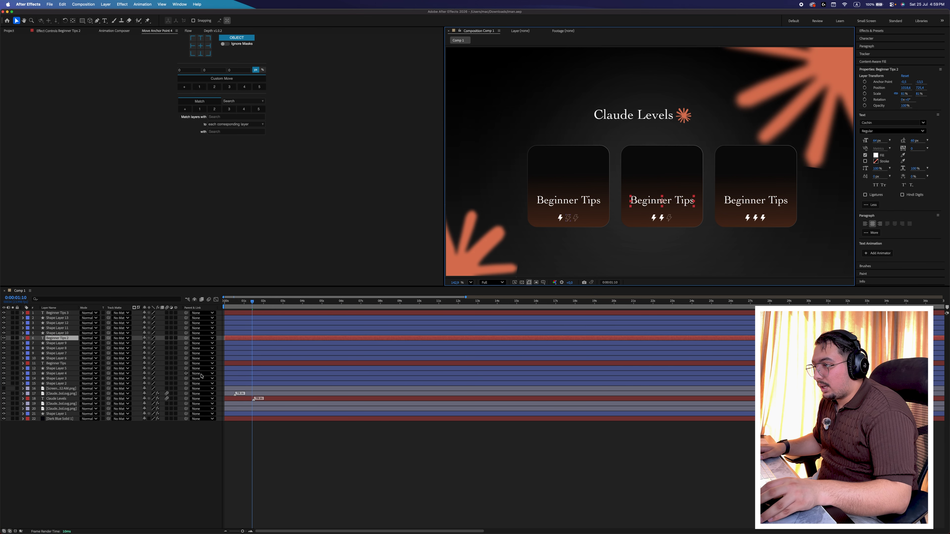
key("Return")
type("In")
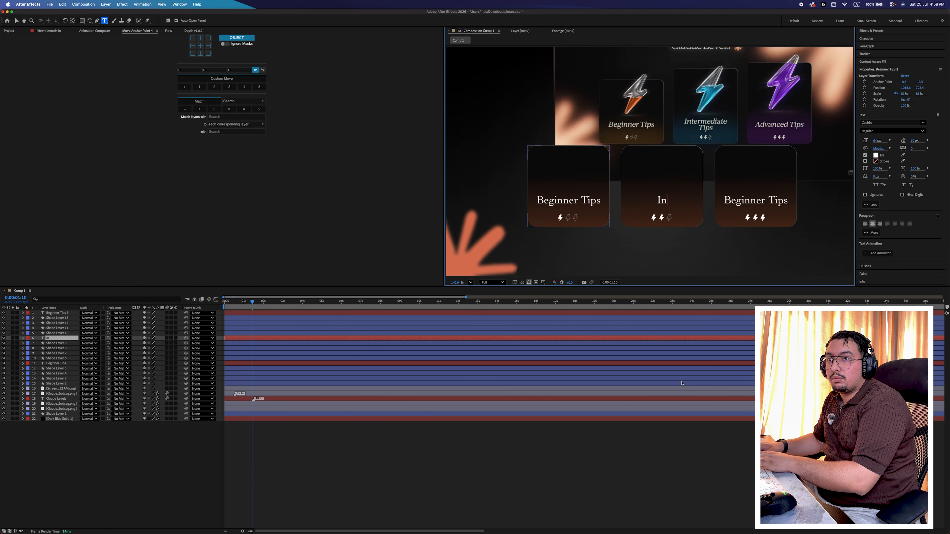
type("termediate Tips")
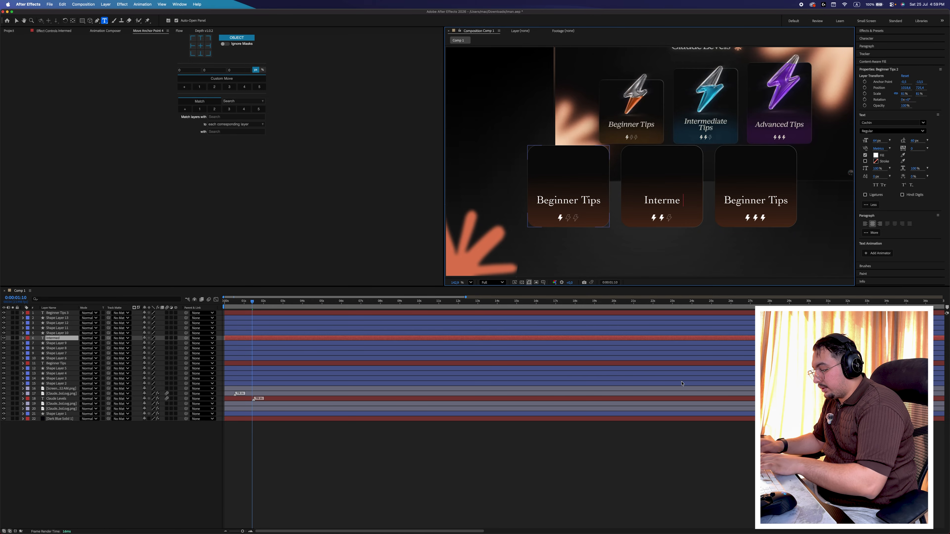
- Change the rightmost card's title to "Advanced Tips" and raise the two-line "Intermediate Tips" title clear of its bolts
double_click(632, 313)
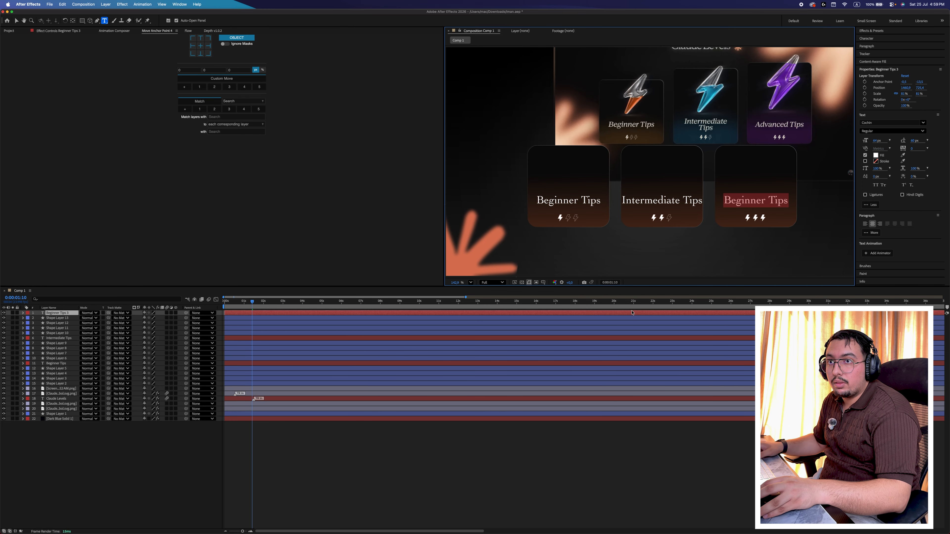
type("Adva")
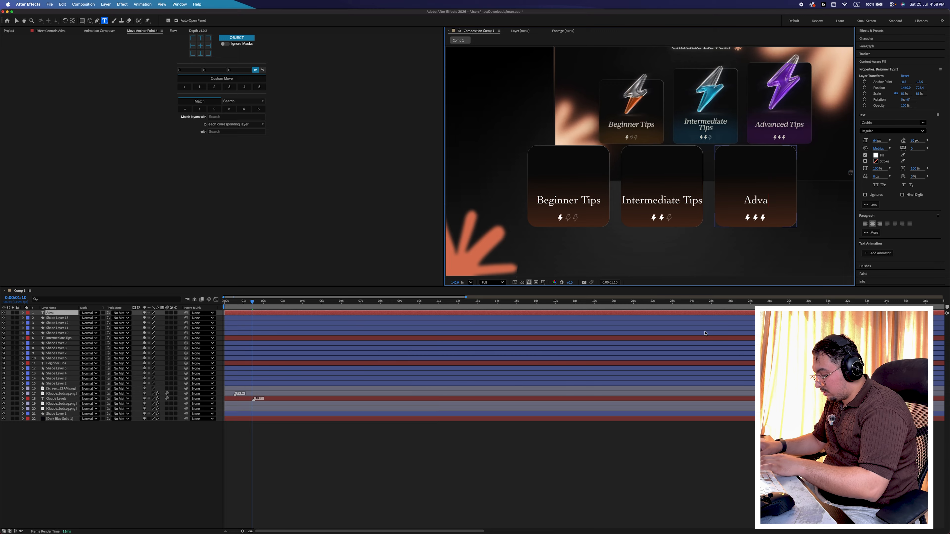
type("nced Tips")
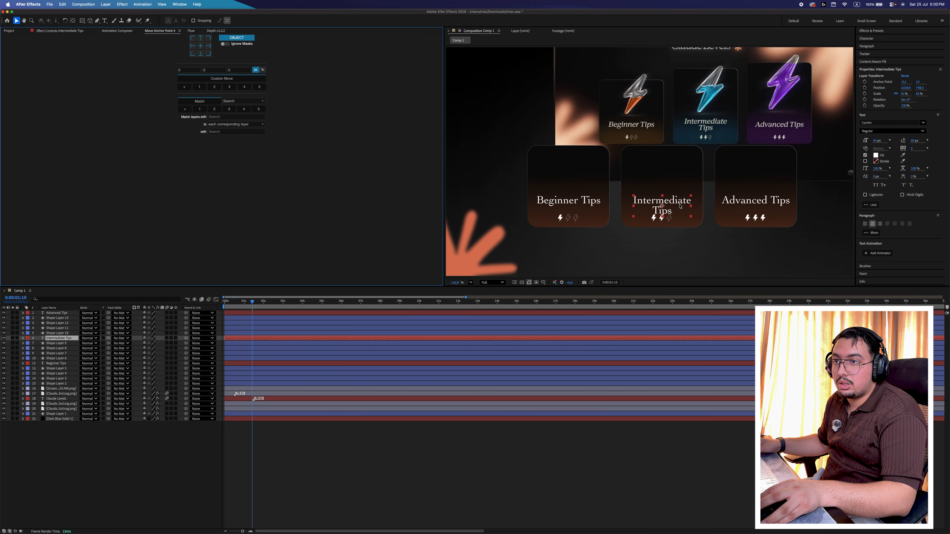
left_click_drag(678, 206, 678, 200)
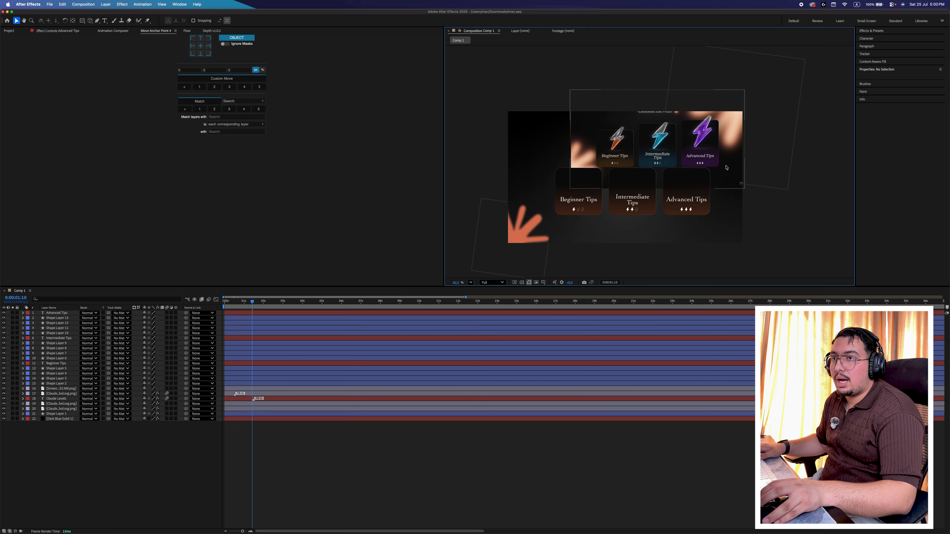
scroll(654, 167, "up", 1)
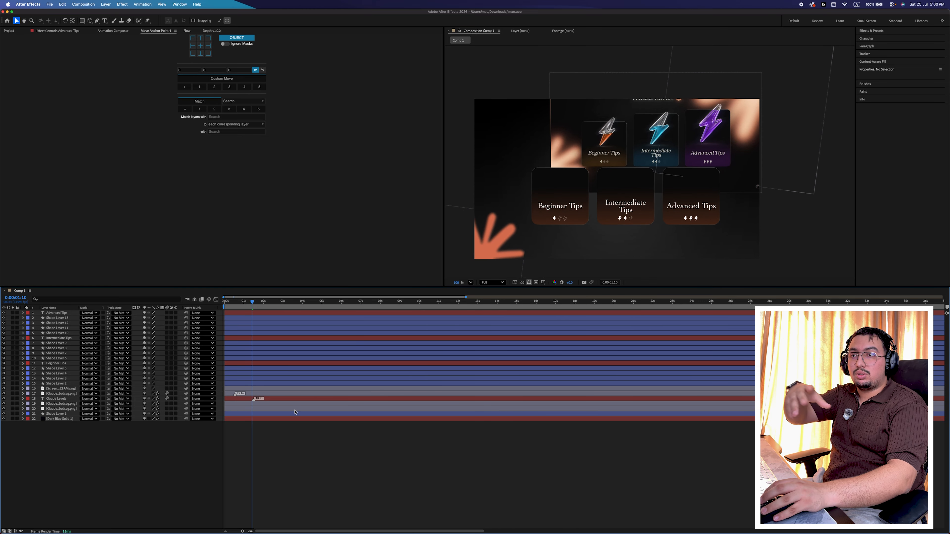
- Create an adjustment layer, duplicate it and place the duplicate directly above the "Intermediate Tips" text layer
right_click(89, 440)
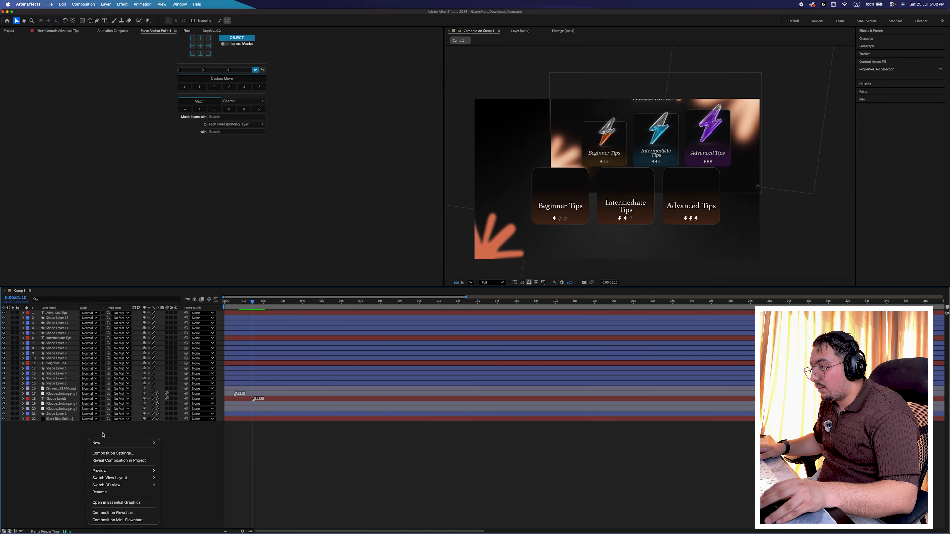
mouse_move(113, 443)
left_click(187, 461)
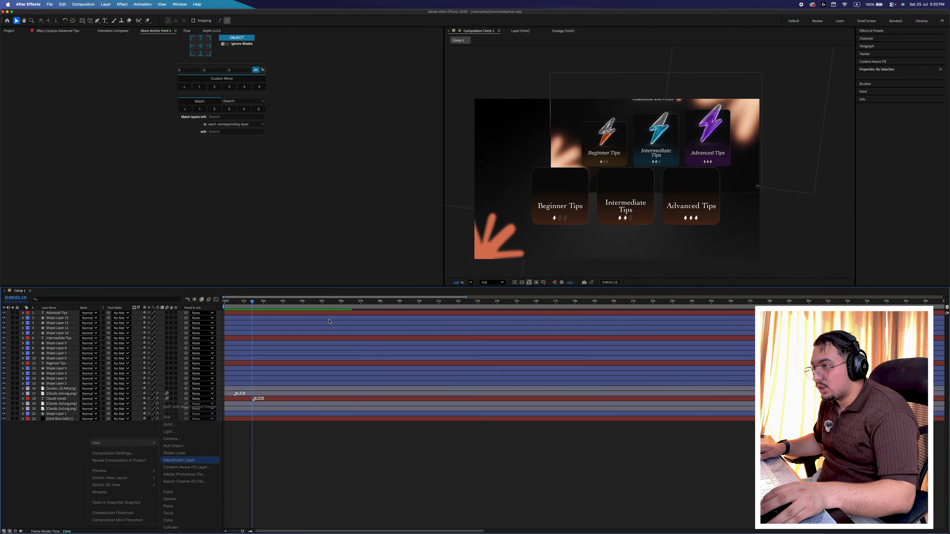
key("super+d")
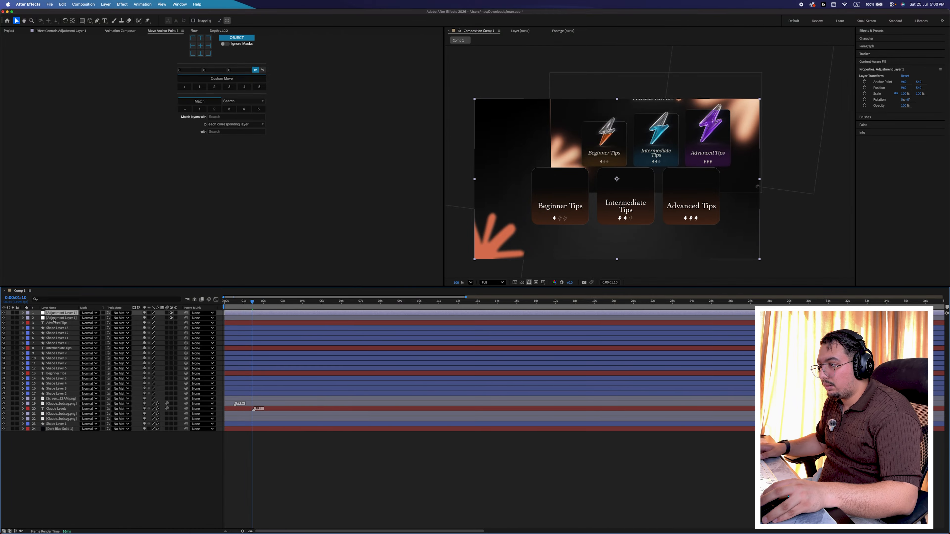
left_click_drag(54, 318, 58, 347)
- Parent the "Intermediate Tips" text and its card and bolt shape layers to the adjustment layer above them
left_click(58, 348)
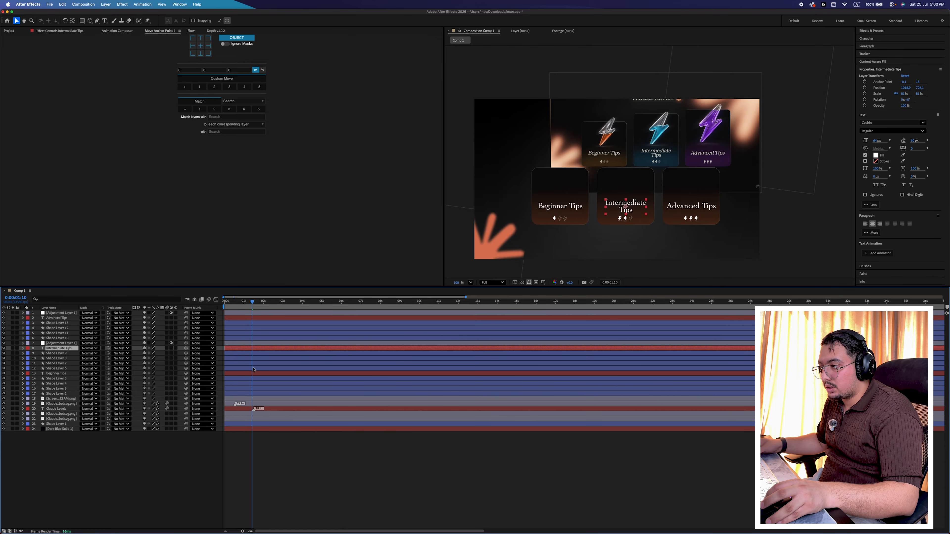
left_click(249, 369, "shift")
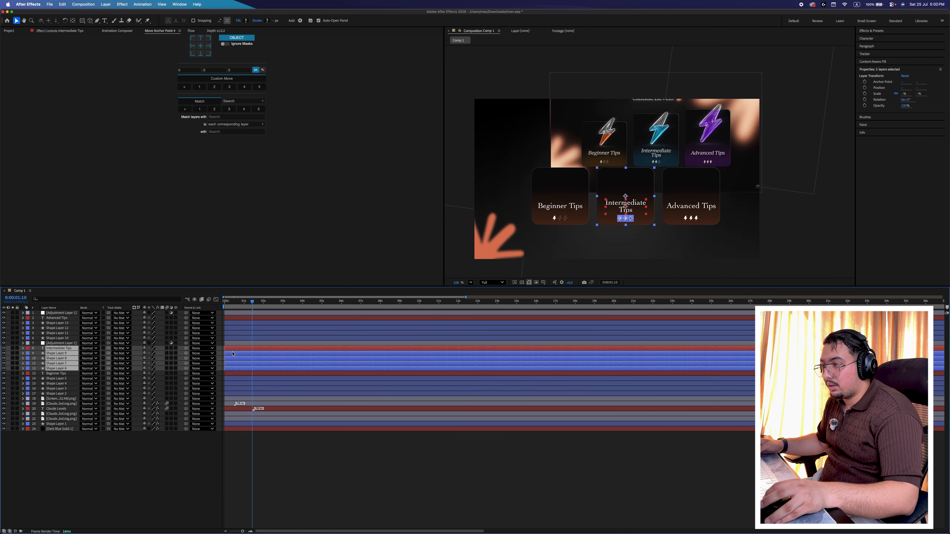
left_click_drag(186, 348, 56, 343)
- Parent the "Advanced Tips" text and its card and bolt shape layers to the topmost adjustment layer
left_click(60, 339)
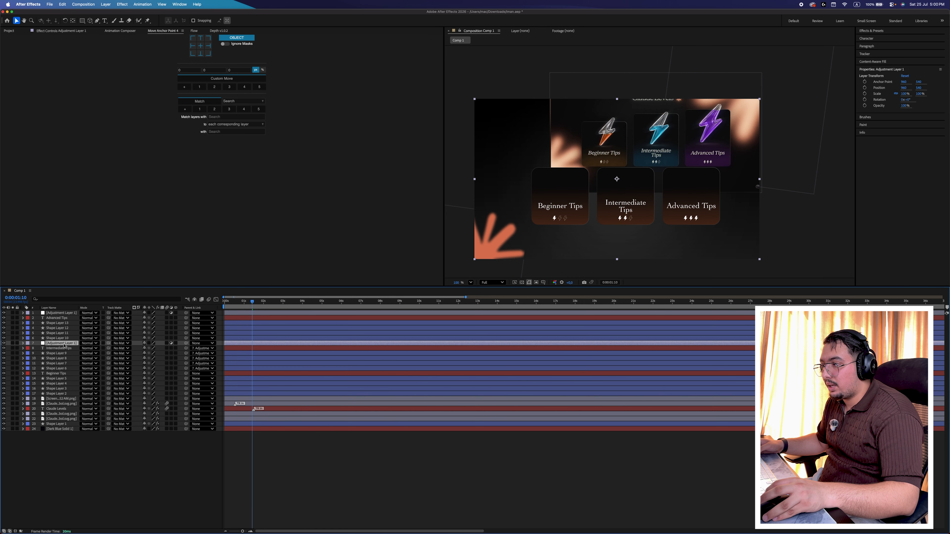
left_click(62, 319, "shift")
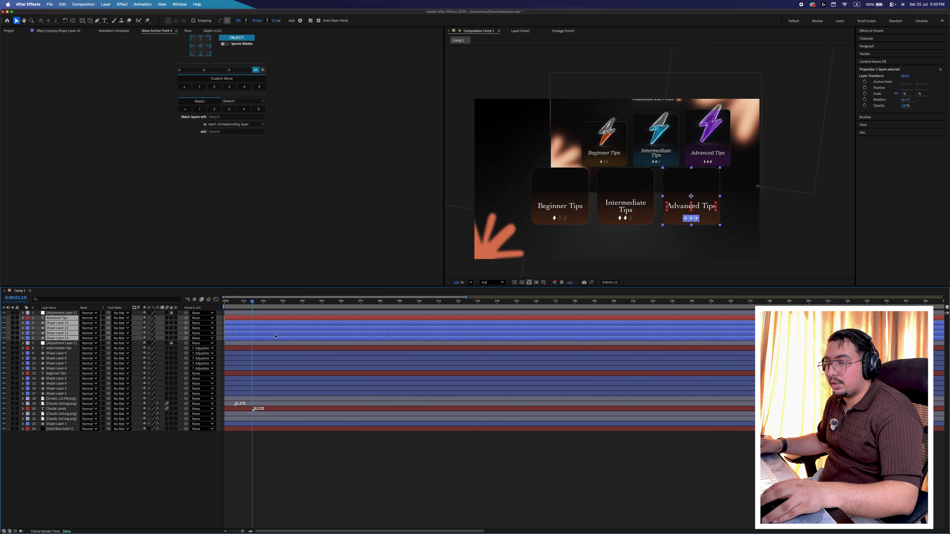
left_click_drag(186, 318, 56, 313)
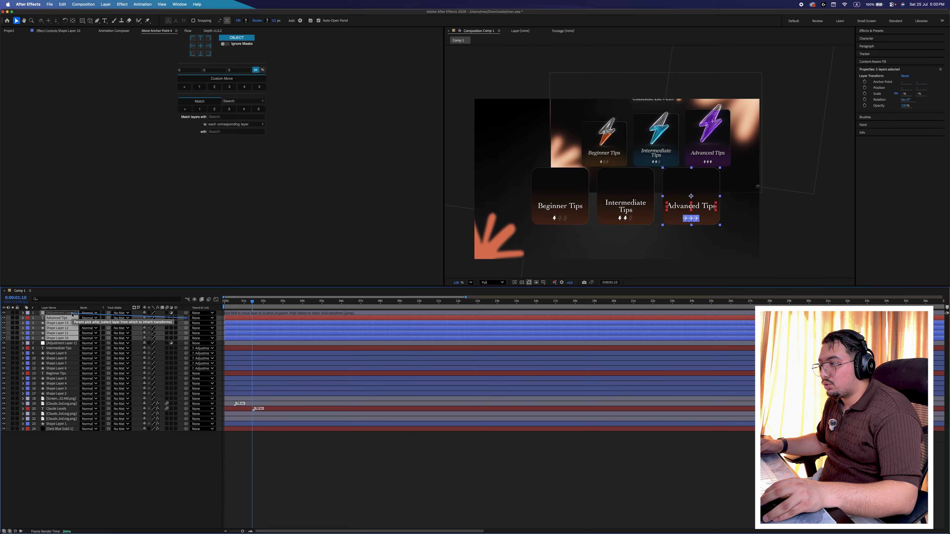
- Move the two adjustment layers' anchor points onto the centres of the "Advanced Tips" and "Intermediate Tips" cards
left_click(60, 313)
key("y")
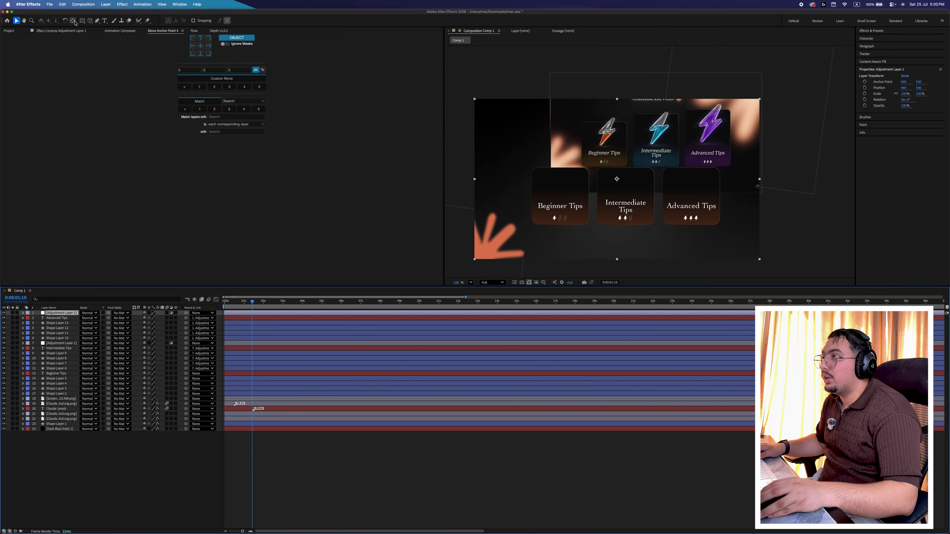
left_click_drag(617, 179, 688, 194)
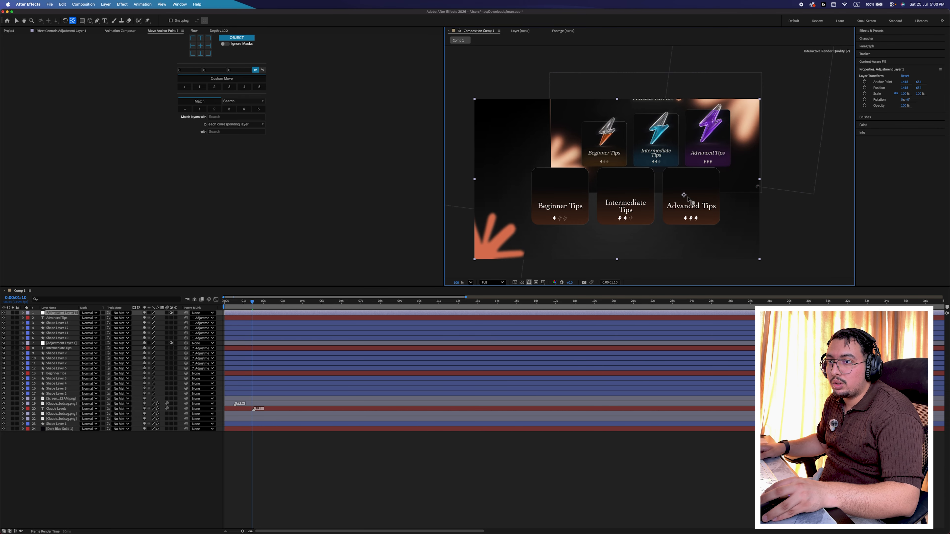
left_click(586, 344)
left_click_drag(617, 180, 625, 194)
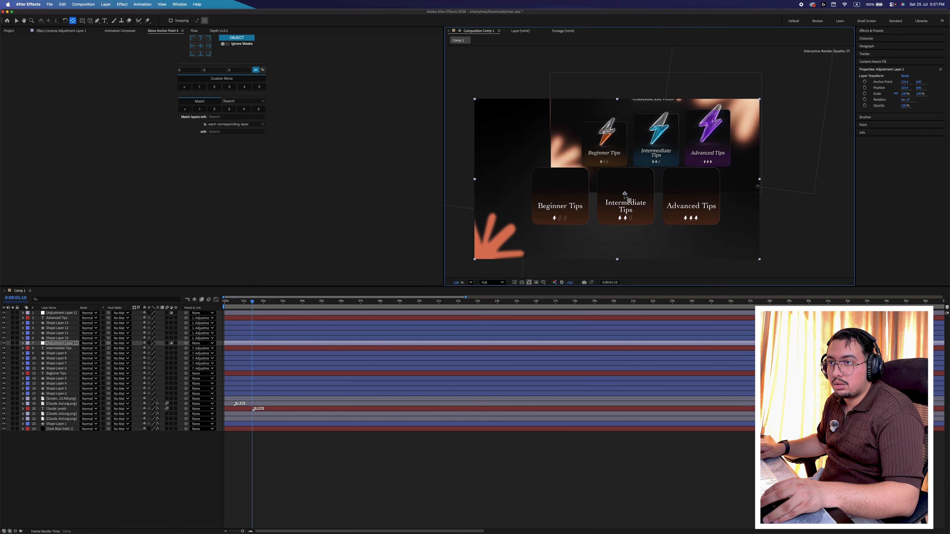
- Scale the "Intermediate Tips" card group up to about 122% and nudge it slightly up and right
key("v")
key("s")
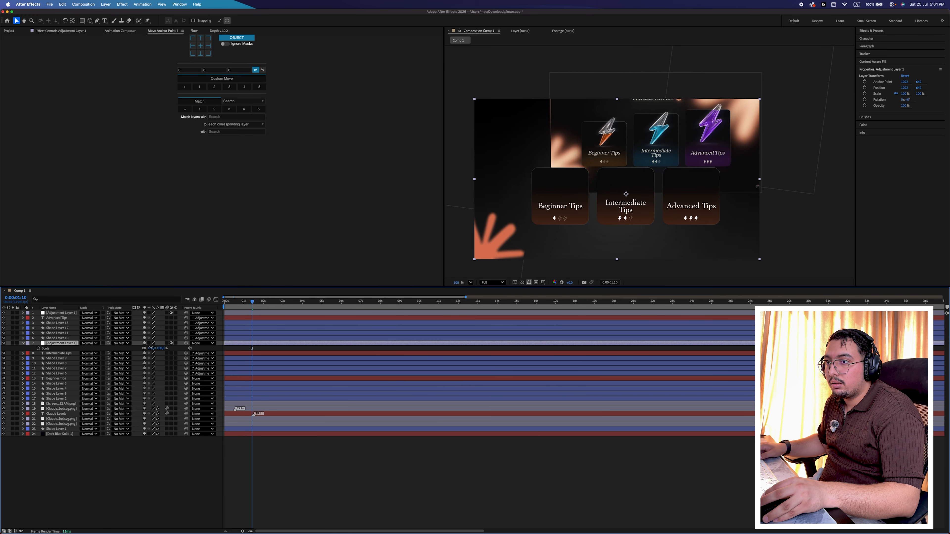
left_click_drag(150, 348, 157, 348)
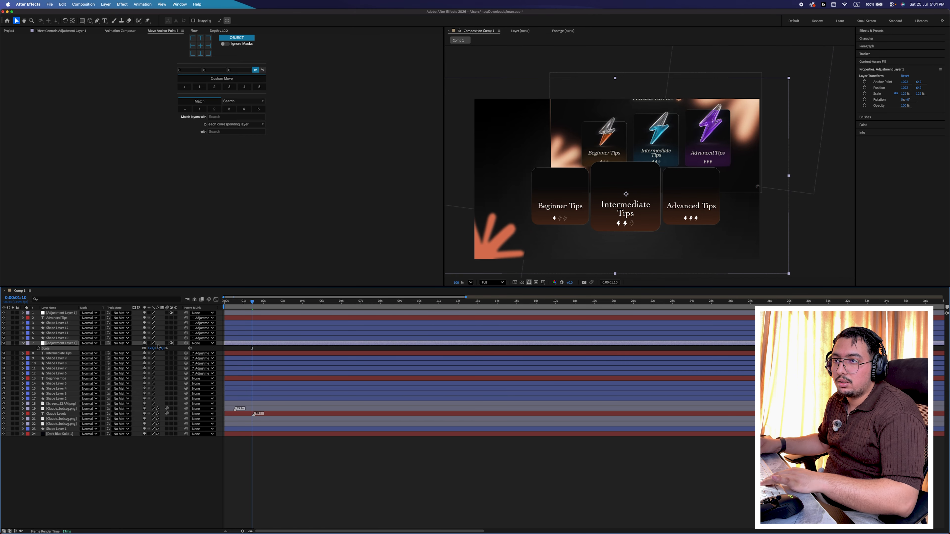
key("shift+Right")
key("shift+Right")
key("Left")
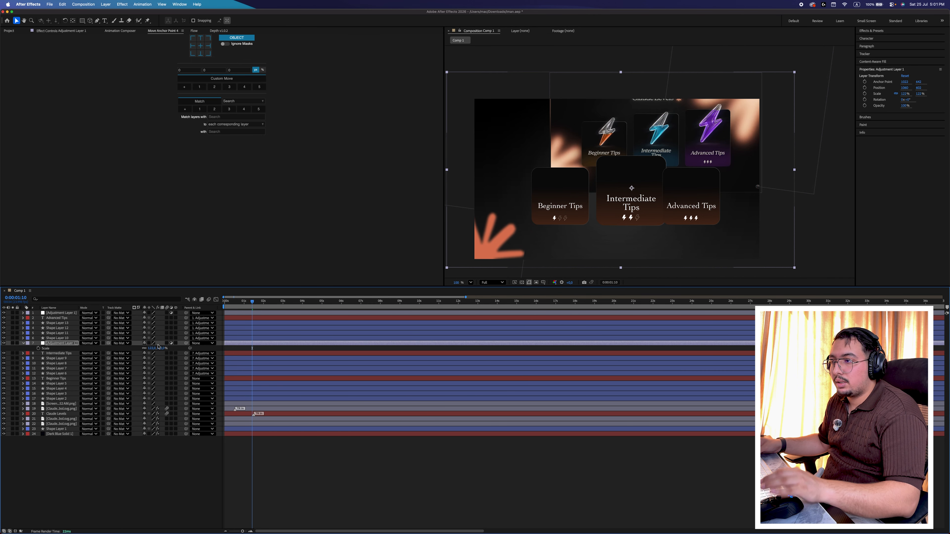
- Scale the "Advanced Tips" card group up to about 146% and move it up and right, clear of the middle card
left_click(230, 313)
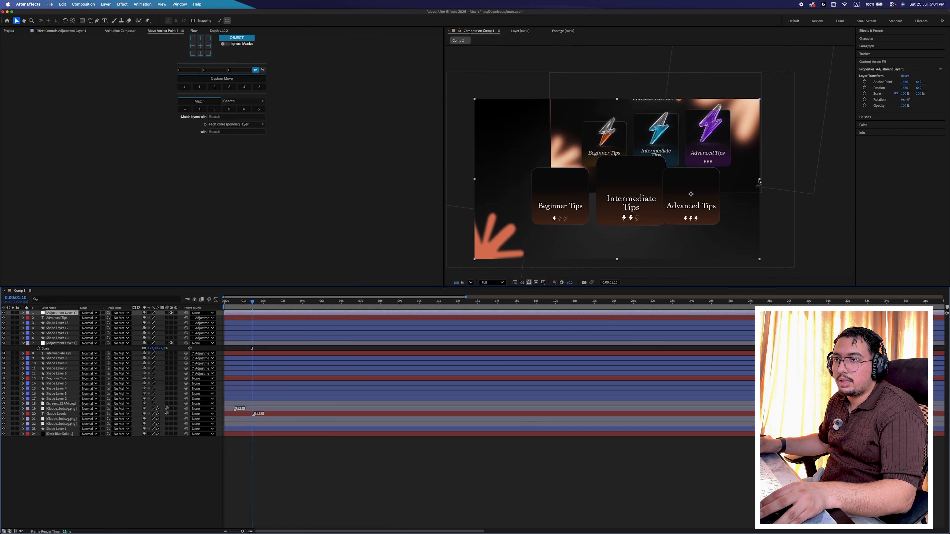
left_click_drag(759, 180, 790, 174)
left_click_drag(648, 213, 671, 201)
key("Right")
key("shift+Right")
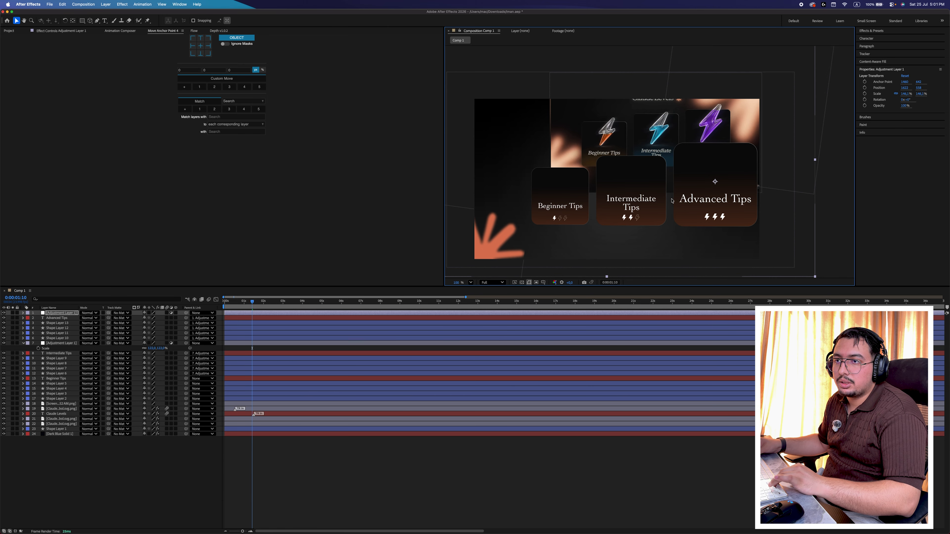
- Delete both adjustment layers that parent the "Advanced Tips" and "Intermediate Tips" groups
key("Delete")
left_click(254, 338)
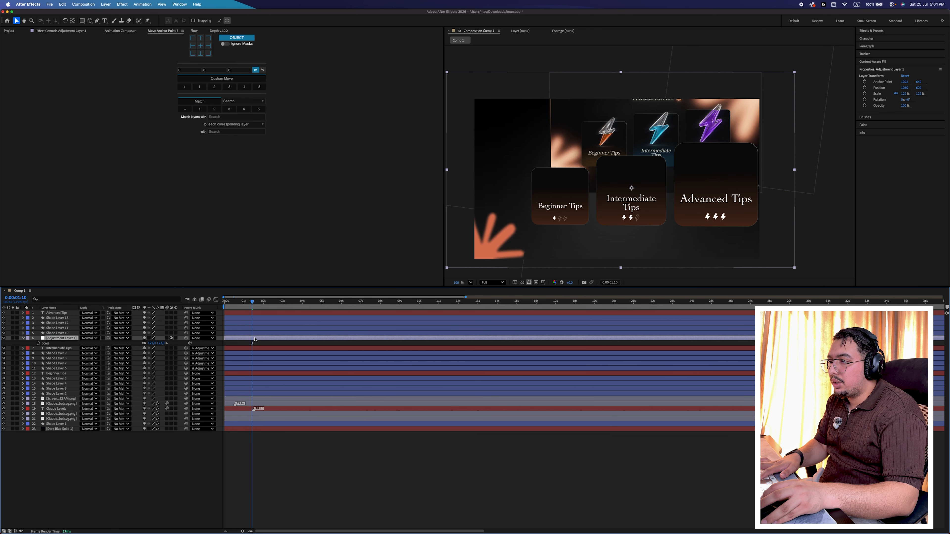
key("Delete")
- Create a new adjustment layer and parent the text and shape layers of all three cards to it
right_click(141, 468)
mouse_move(175, 450)
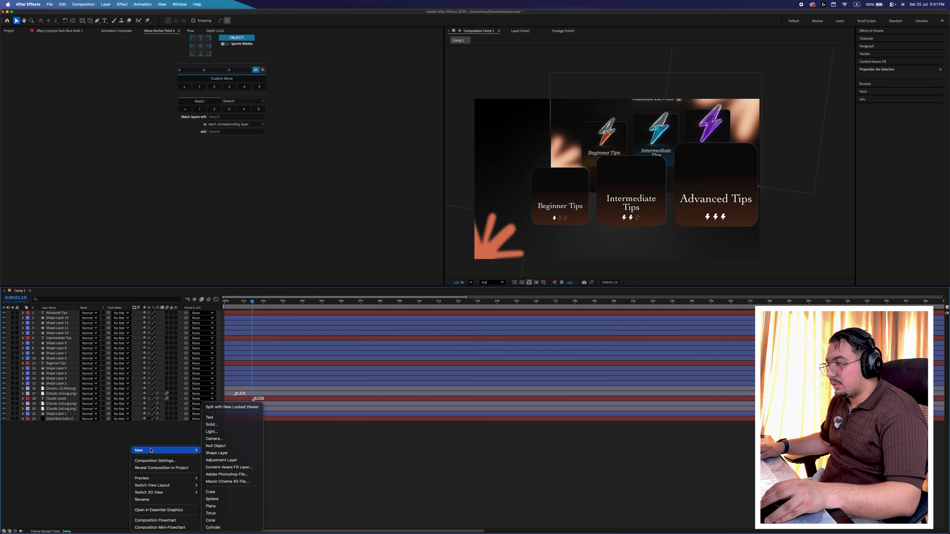
left_click(226, 461)
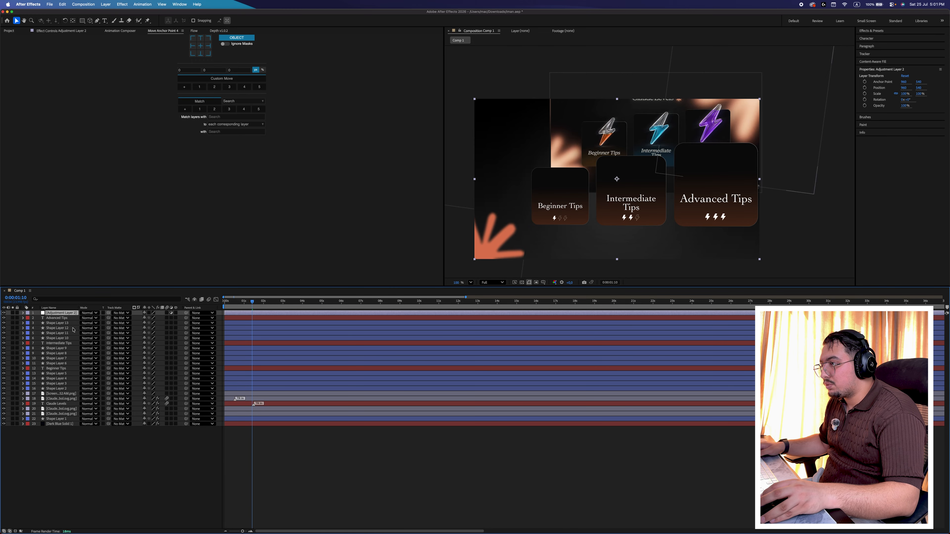
left_click(61, 318)
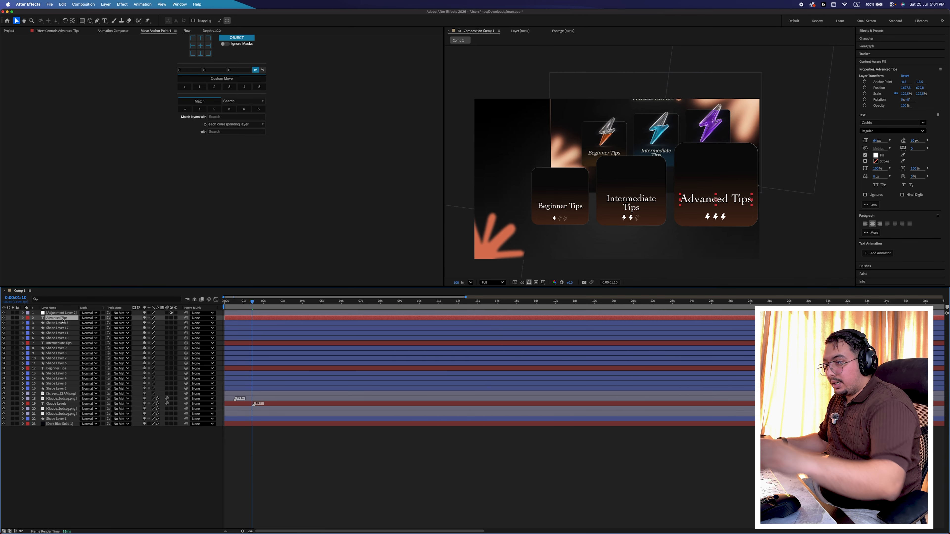
left_click(60, 388, "shift")
left_click_drag(186, 317, 60, 312)
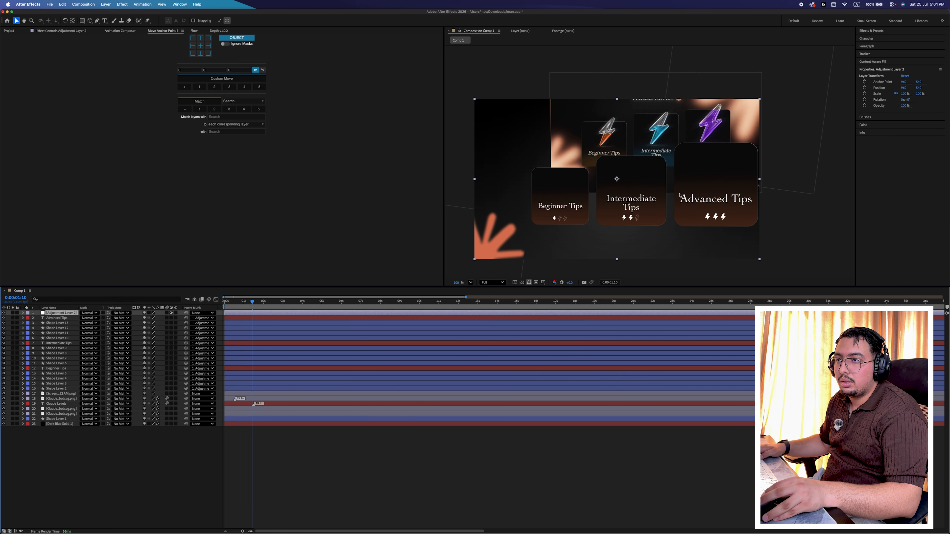
- Shift the three-card group to the left and hide the reference screenshot layer
left_click_drag(680, 195, 655, 195)
left_click(50, 395)
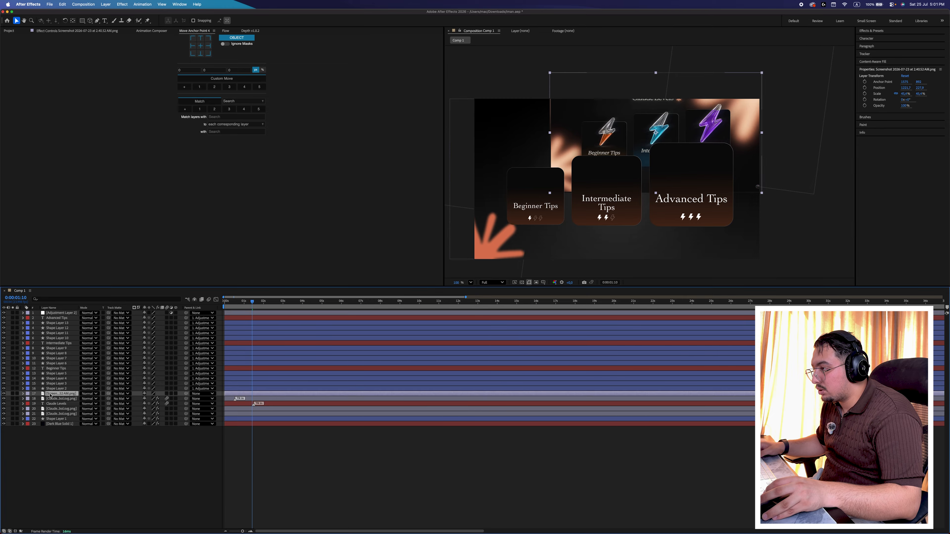
left_click(4, 393)
- Fit the composition in the viewer, scale the three-card group to about 81%, and delete its adjustment layer
left_click(62, 313)
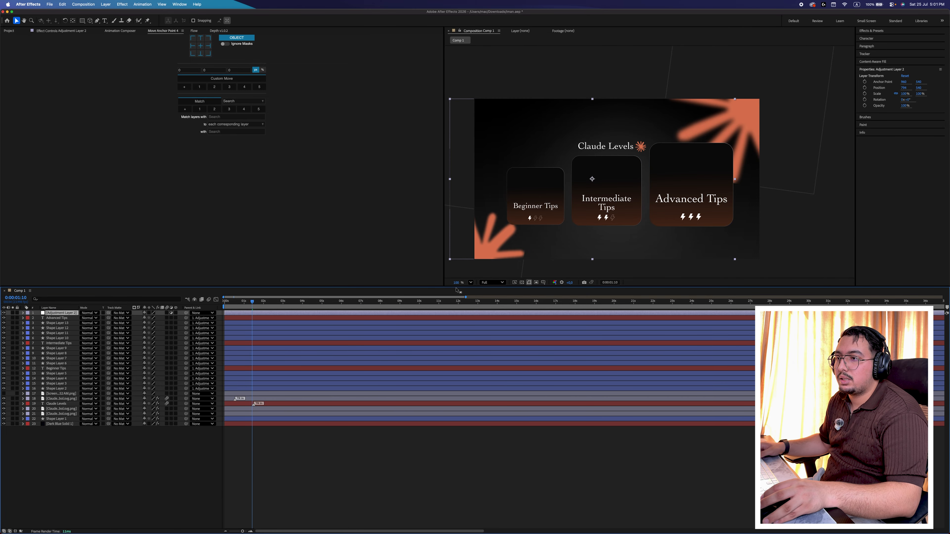
left_click(471, 283)
left_click(477, 292)
left_click_drag(771, 186, 761, 185)
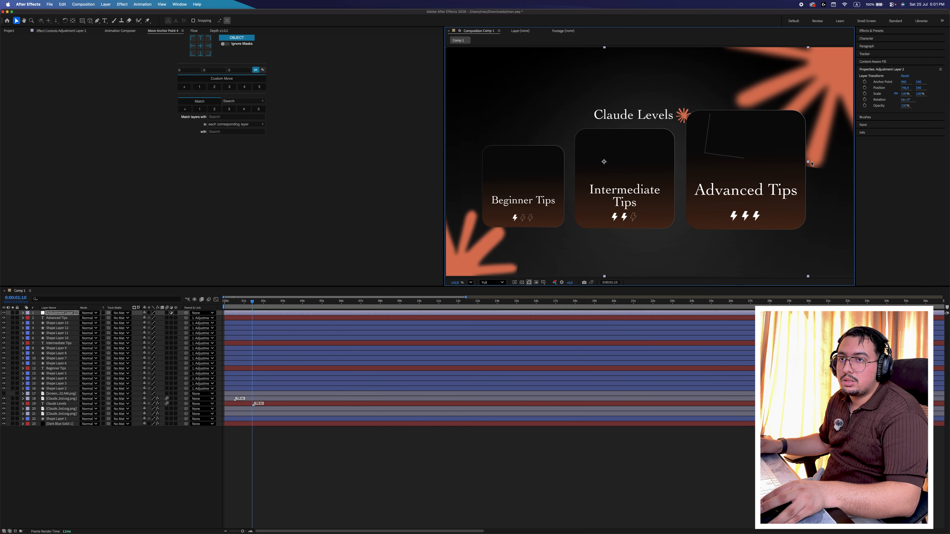
left_click_drag(808, 162, 768, 162)
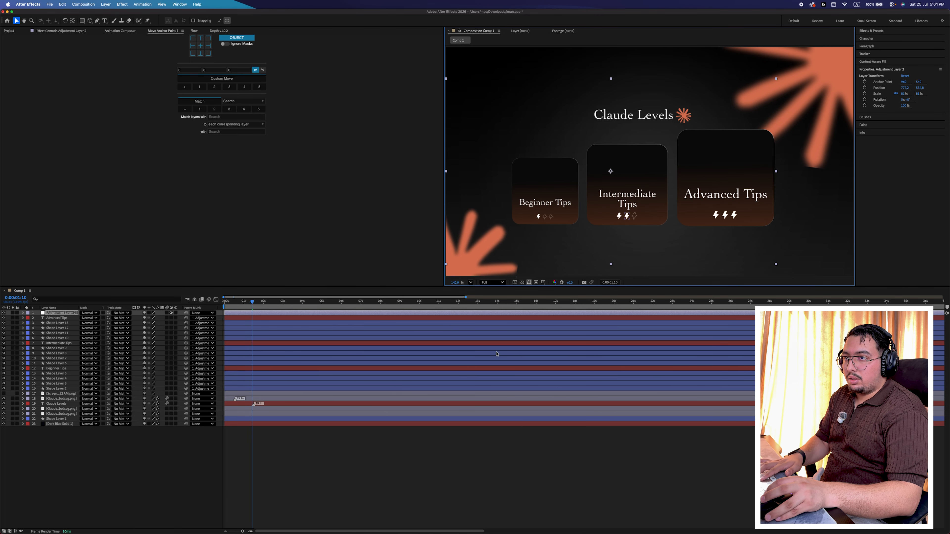
key("Delete")
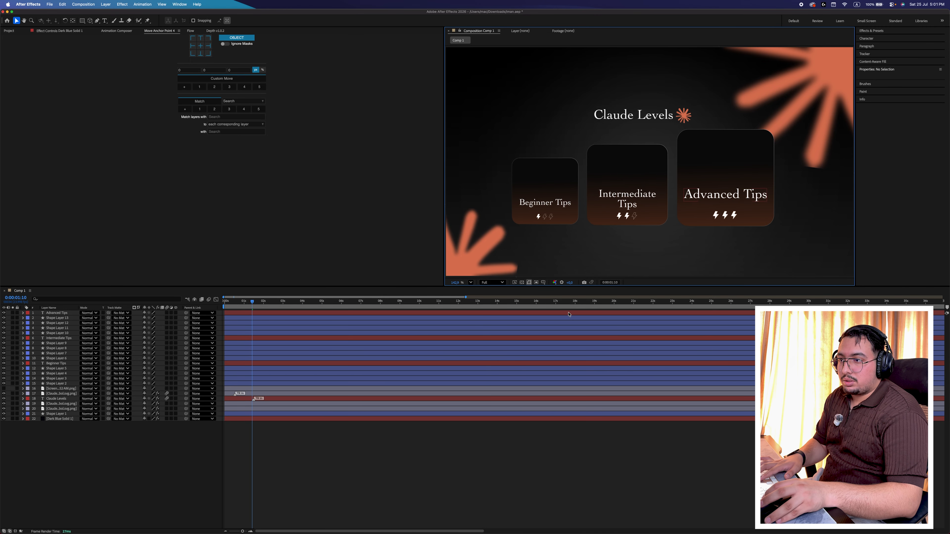
- Show the reference screenshot and change the "Intermediate Tips" card's gradient end colour to the blue sampled from the reference bolt
left_click(629, 165)
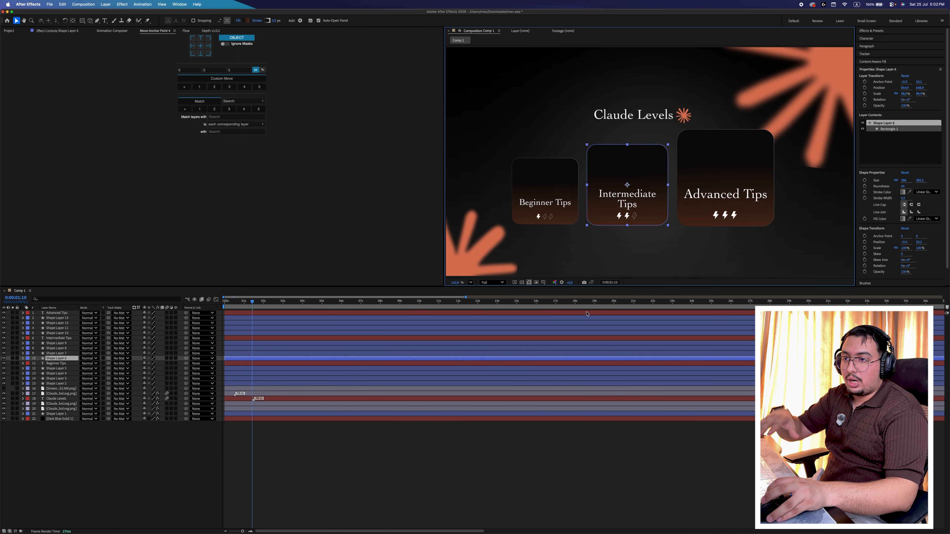
left_click(3, 388)
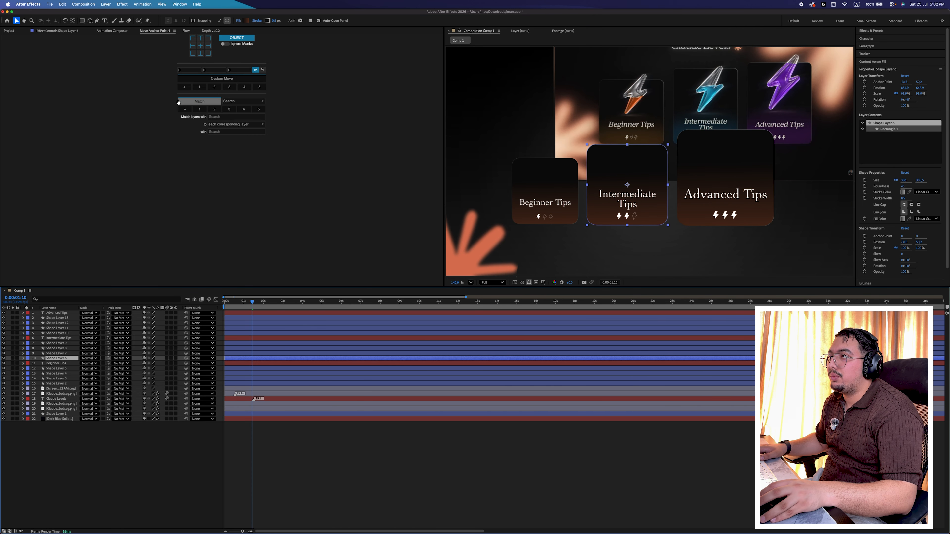
left_click(246, 20)
left_click(279, 181)
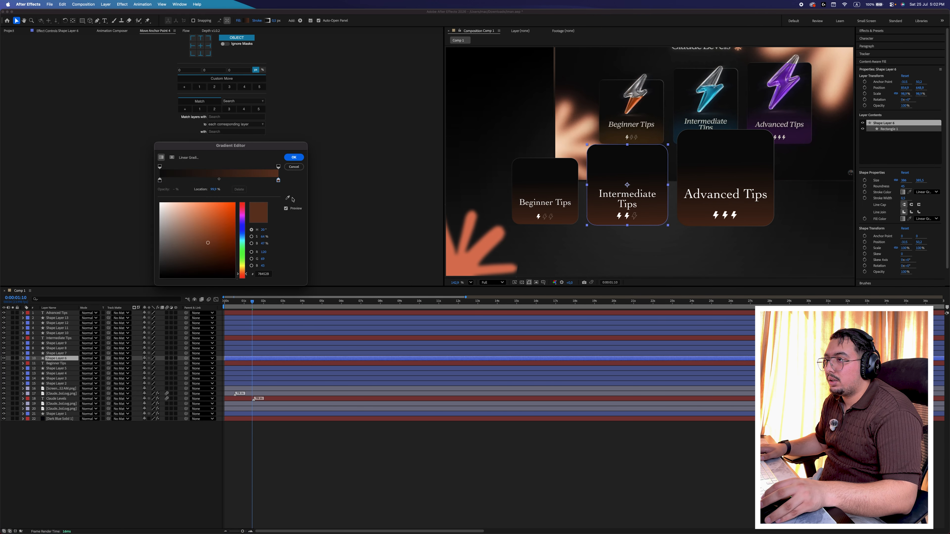
left_click(288, 197)
left_click(711, 91)
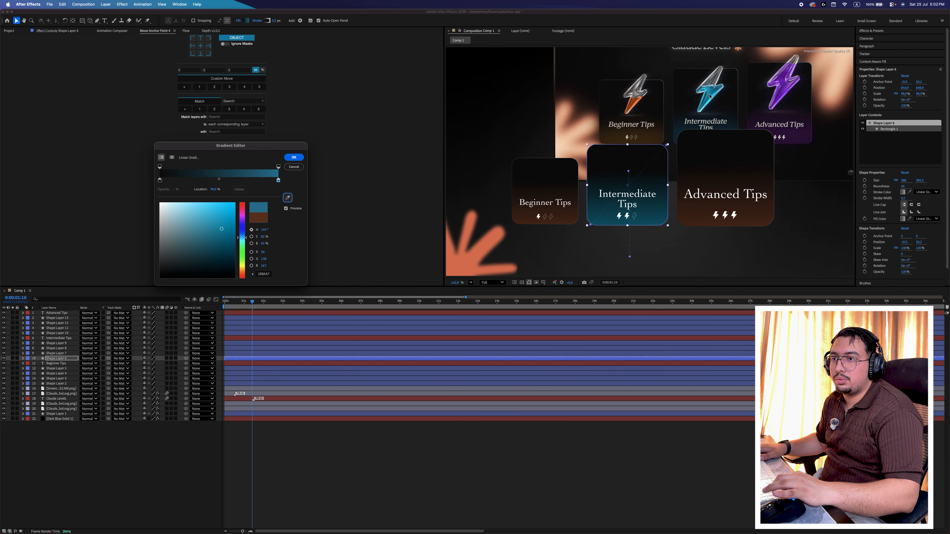
key("Return")
- Change the "Advanced Tips" card's gradient end colour to the purple sampled from the reference bolt
left_click(726, 187)
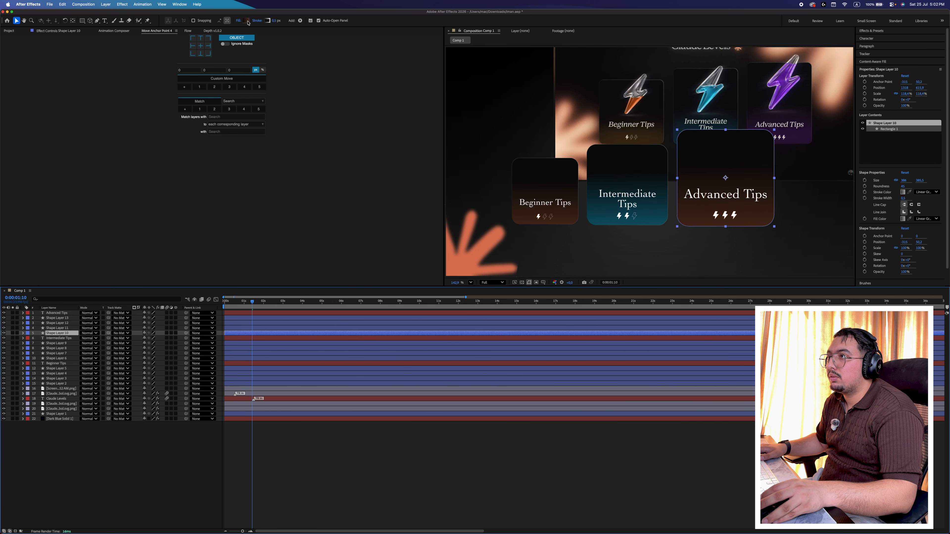
left_click(246, 20)
left_click(278, 180)
left_click(287, 197)
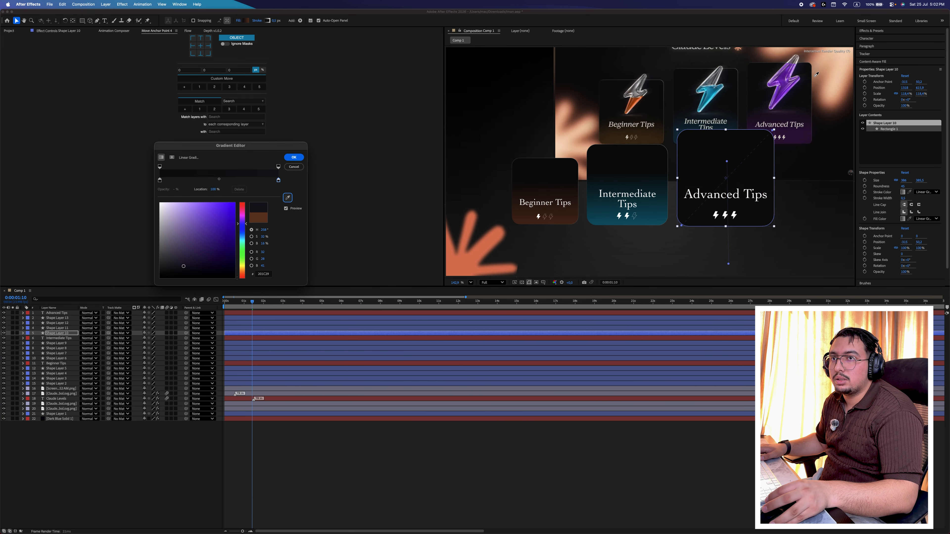
left_click(784, 85)
key("Return")
key("F2")
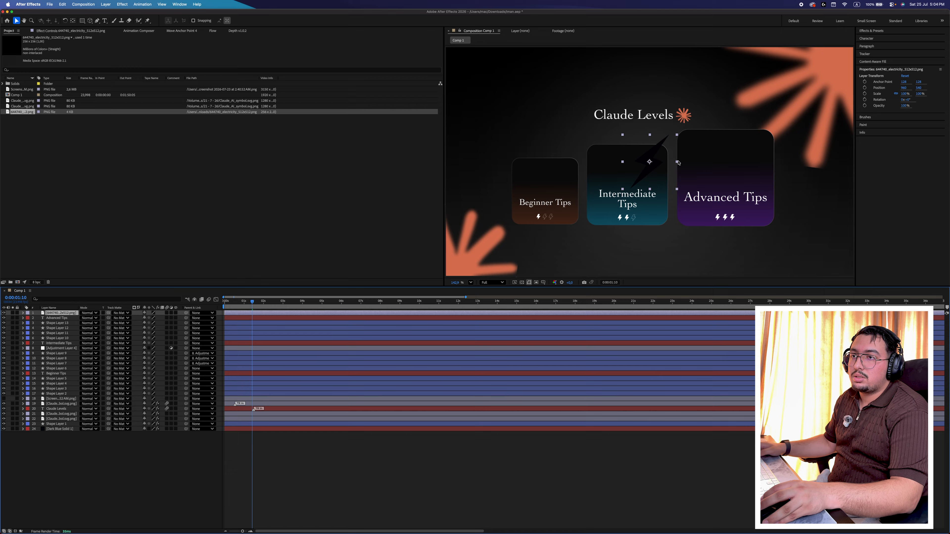
- Enlarge the imported lightning bolt image and apply the Tint effect, with black and white both mapped to white
left_click_drag(677, 162, 728, 163)
key("super+5")
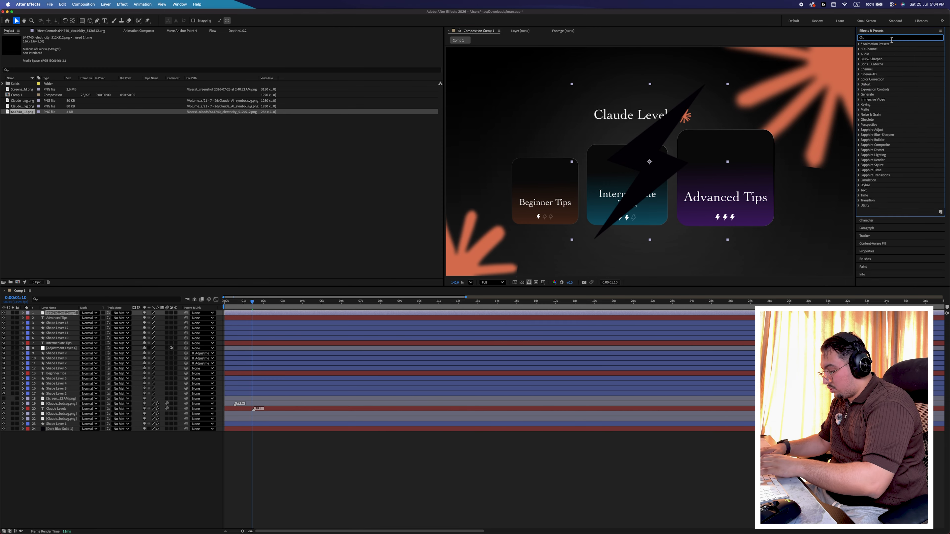
type("tint")
double_click(878, 65)
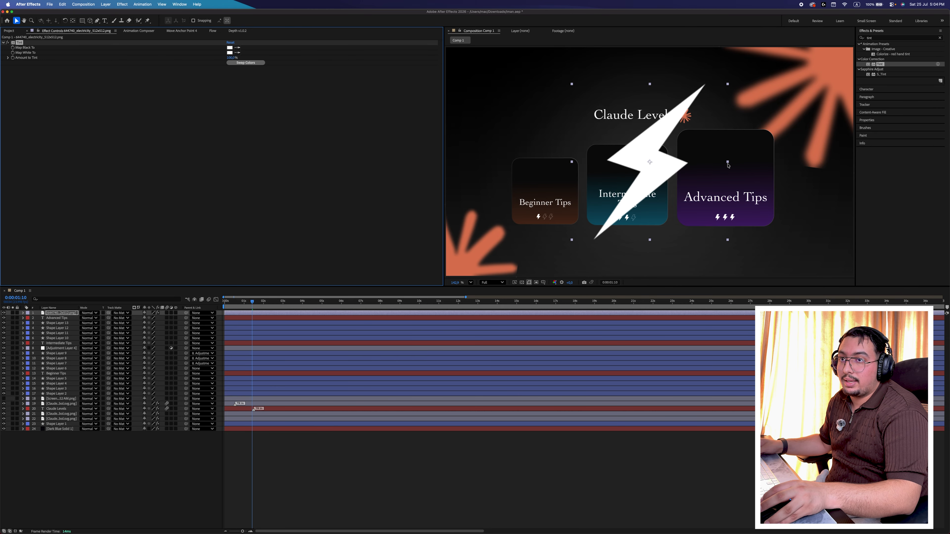
- Place the white bolt image, reduced in size, over the upper part of the "Beginner Tips" card and return to the timeline start
left_click_drag(688, 168, 683, 168)
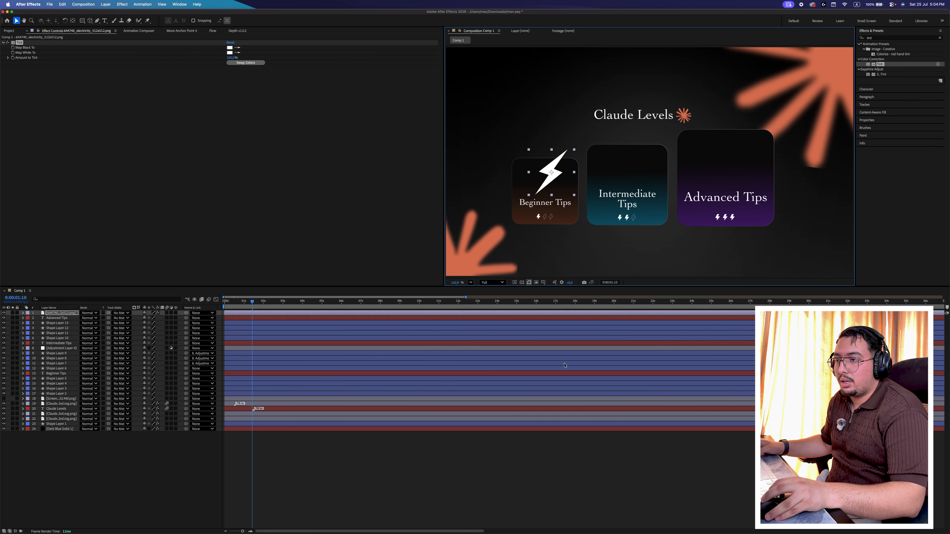
left_click(535, 451)
key("Home")
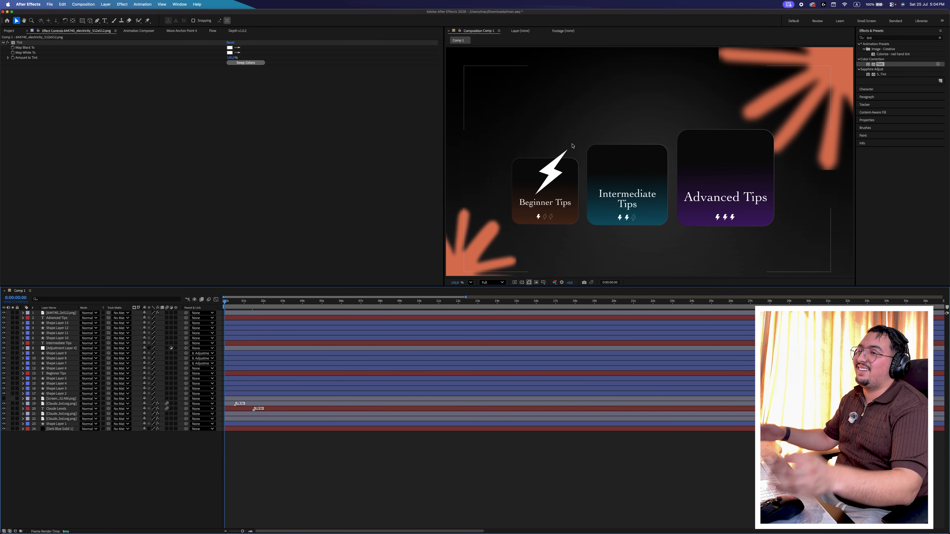
- Trace the bolt image with the Pen tool as a new shape layer with a solid white fill and no stroke
scroll(567, 172, "up", 5)
left_click_drag(567, 172, 635, 167)
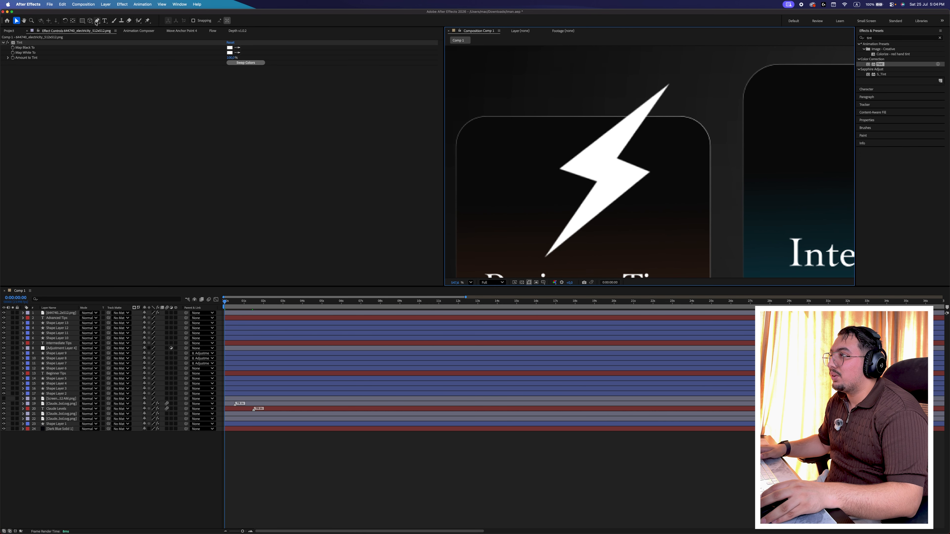
key("g")
left_click(668, 84)
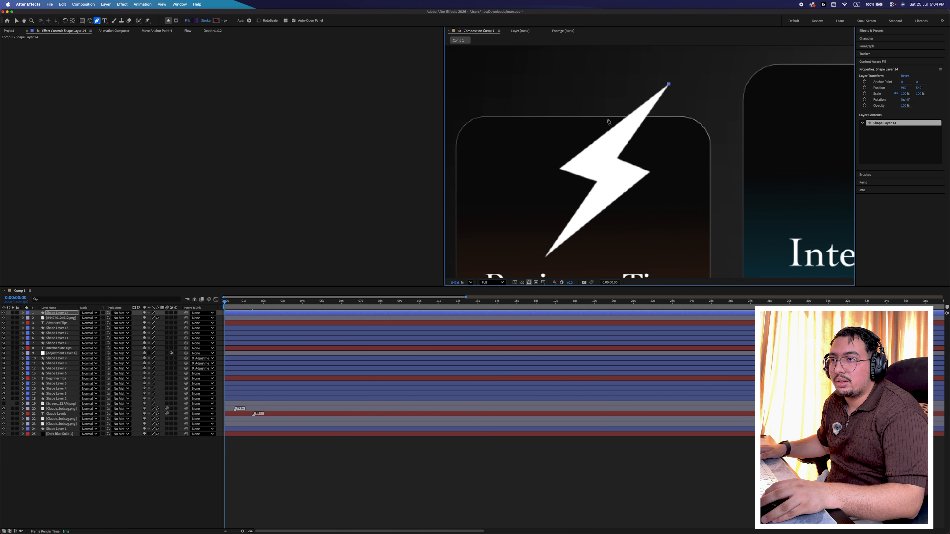
left_click(560, 169)
left_click(597, 182)
left_click(545, 258)
left_click(649, 171)
left_click(195, 21, "alt")
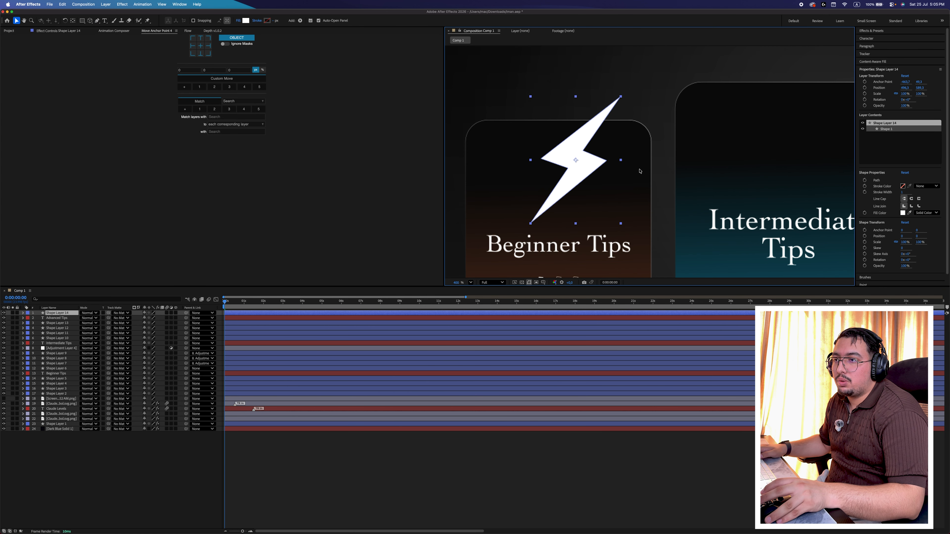
scroll(639, 171, "left", 2)
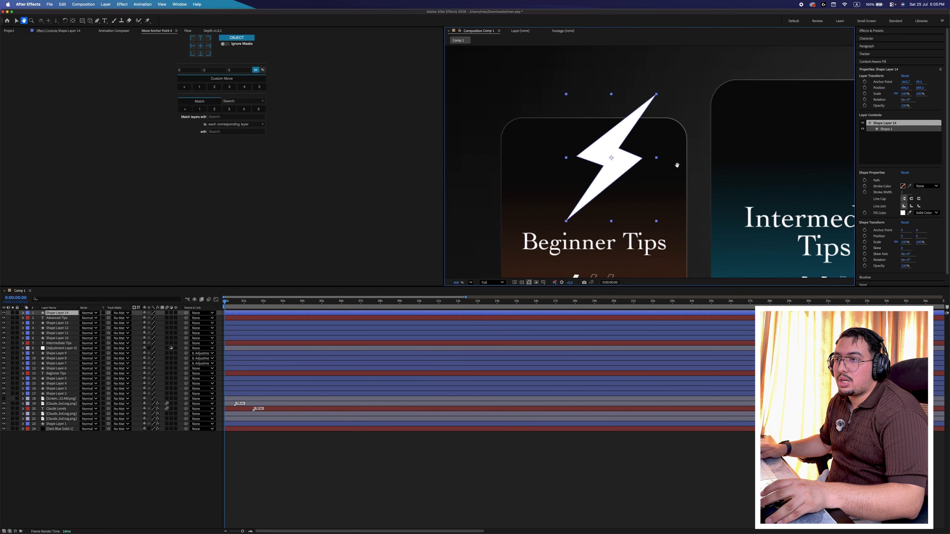
- Make the lightning bolt layer three-dimensional and set its extrusion depth to 100
left_click(176, 313)
left_click(23, 313)
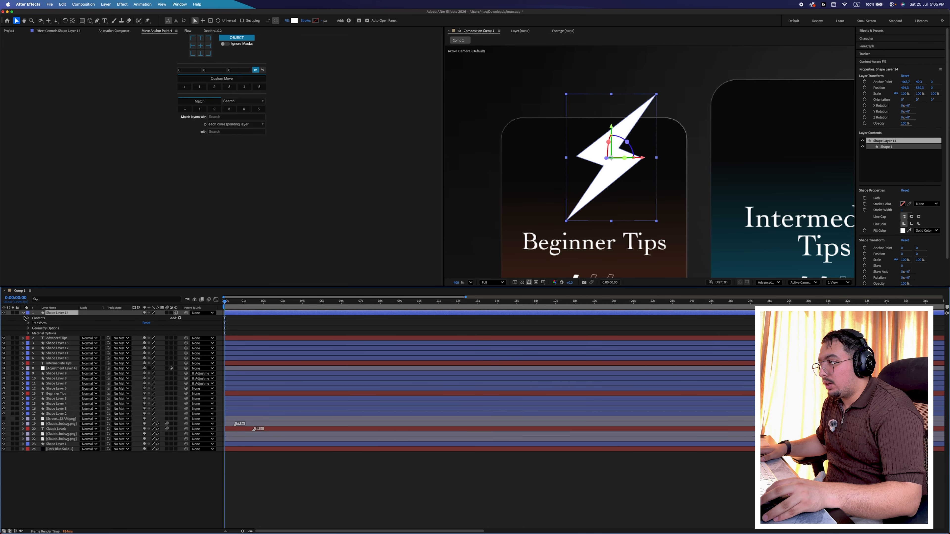
left_click(45, 329)
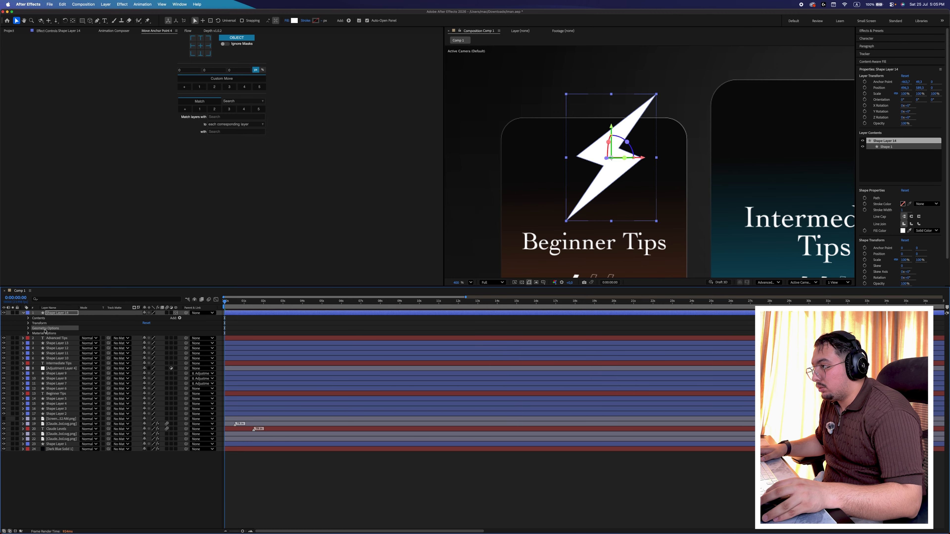
left_click(29, 329)
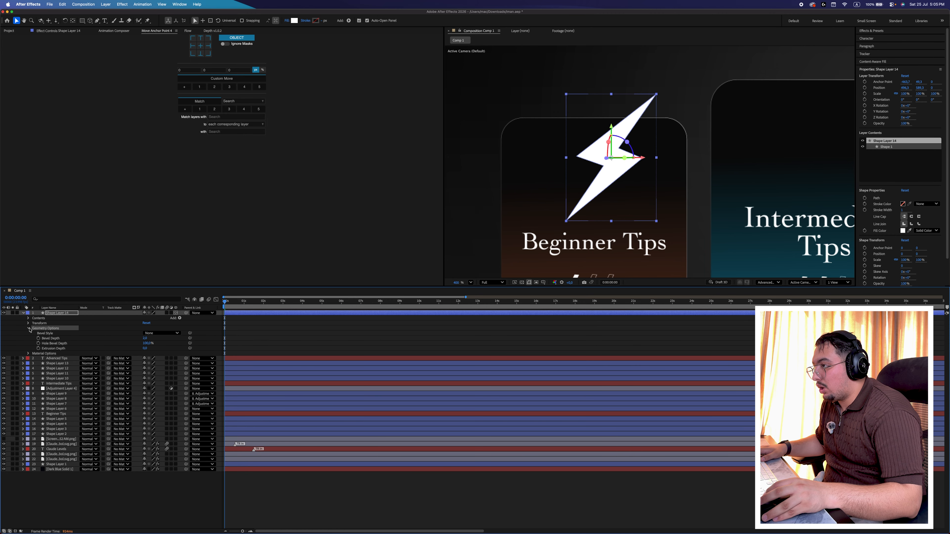
left_click(28, 354)
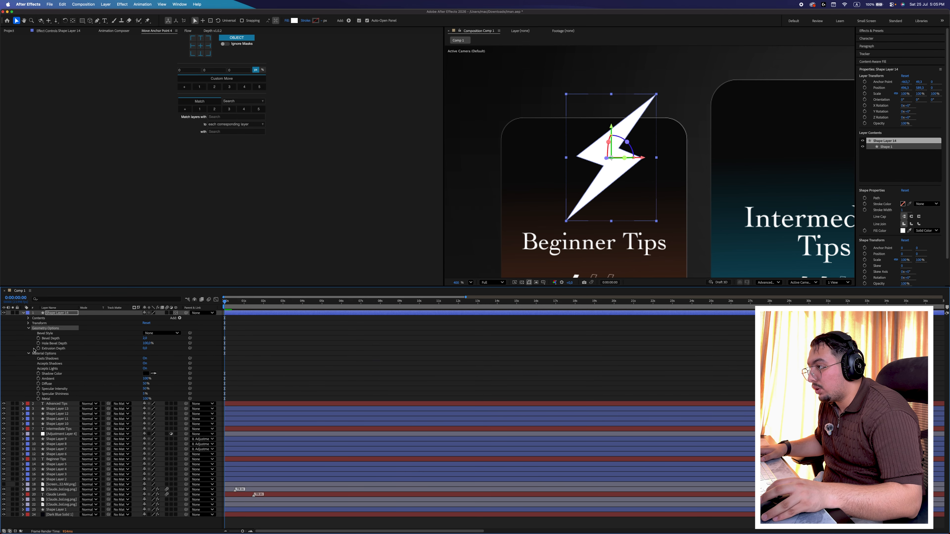
left_click(57, 349)
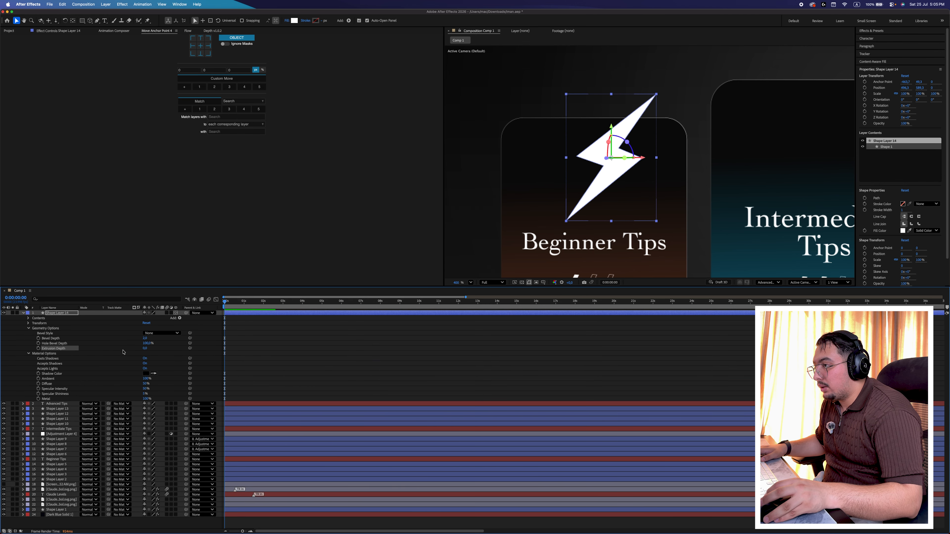
left_click(144, 349)
type("100")
key("Return")
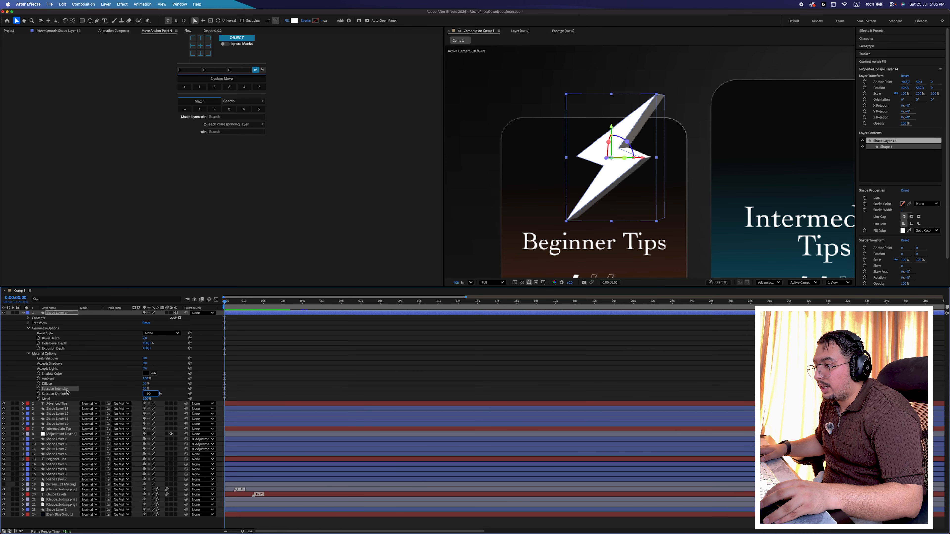
- Set the bolt's specular intensity to 100% and rotate it in 3D so its extruded side shows
left_click(146, 389)
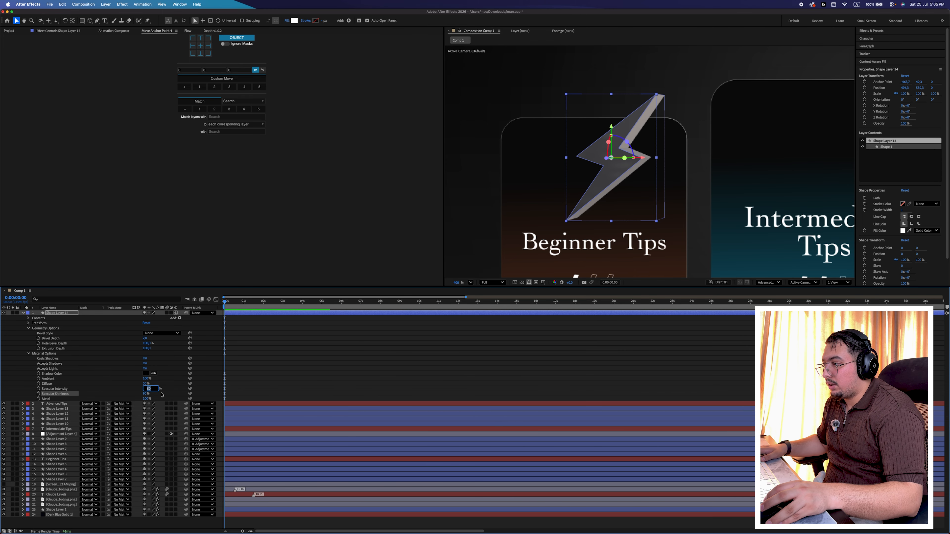
type("100")
key("Return")
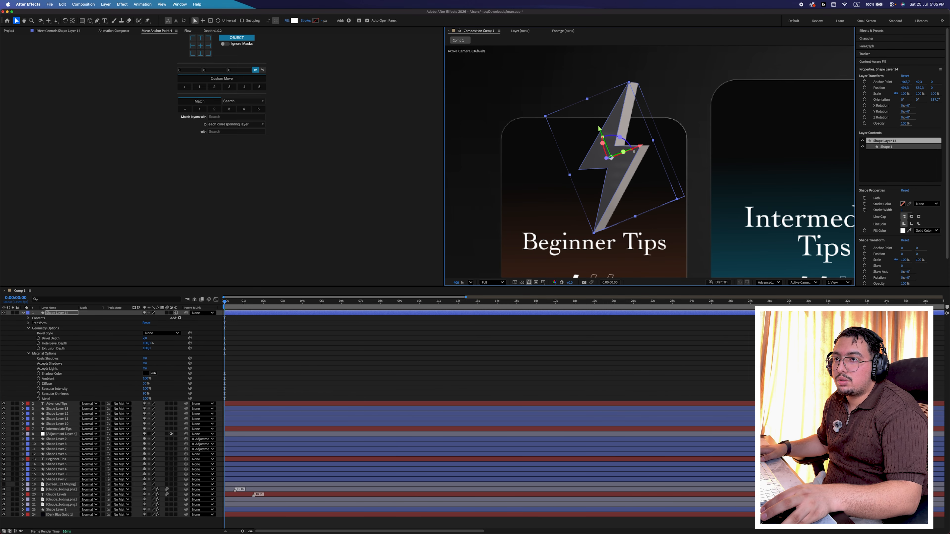
left_click_drag(622, 152, 628, 150)
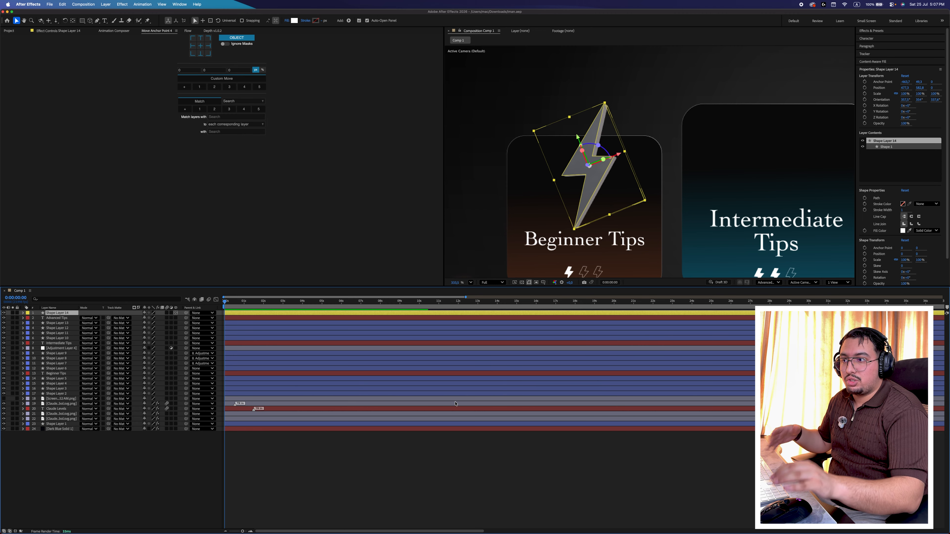
- Draw a rectangle on a new shape layer, covering all of the bolt on the Beginner Tips card except its upper tip
key("super+shift+a")
left_click(82, 20)
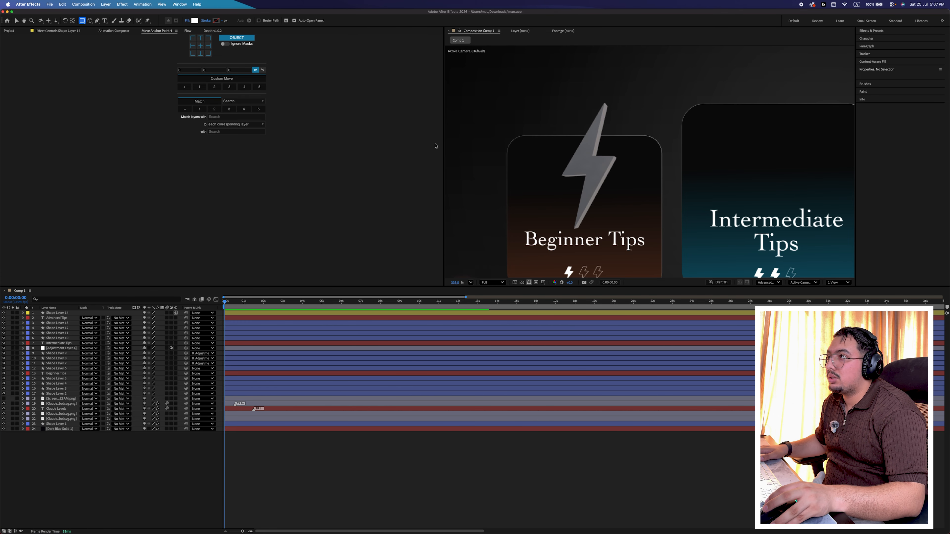
left_click_drag(507, 123, 674, 253)
key("v")
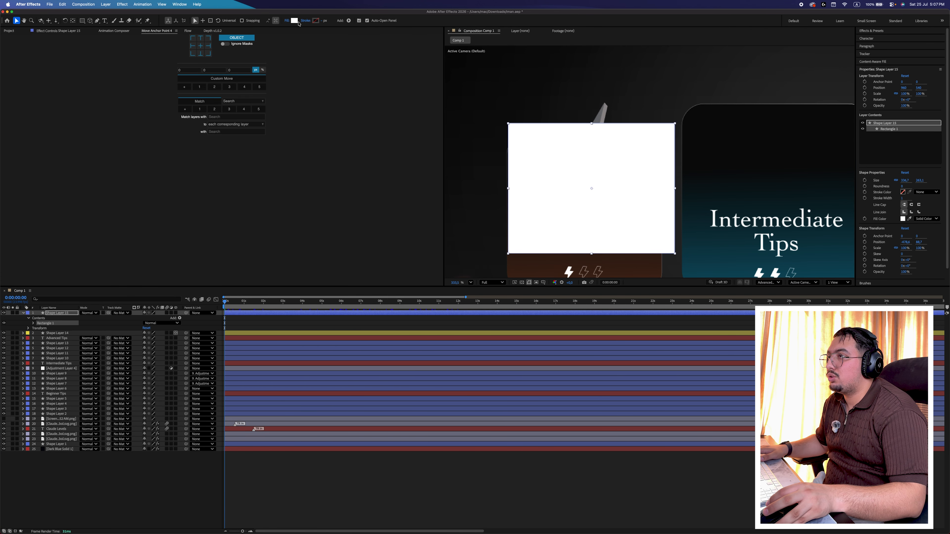
- Fill the rectangle with orange, centre its anchor point and move it slightly down over the bolt
left_click(294, 21)
left_click(412, 171)
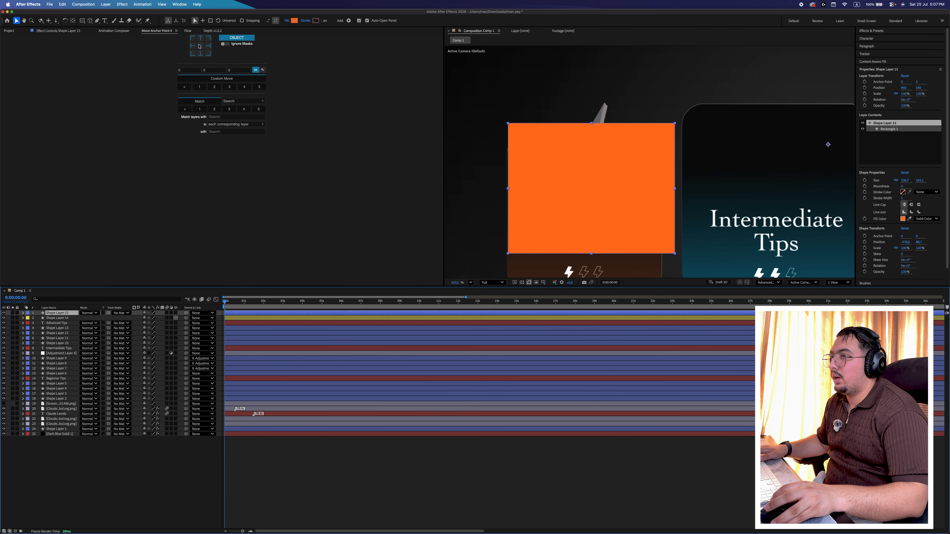
left_click(199, 46)
left_click_drag(607, 177, 609, 194)
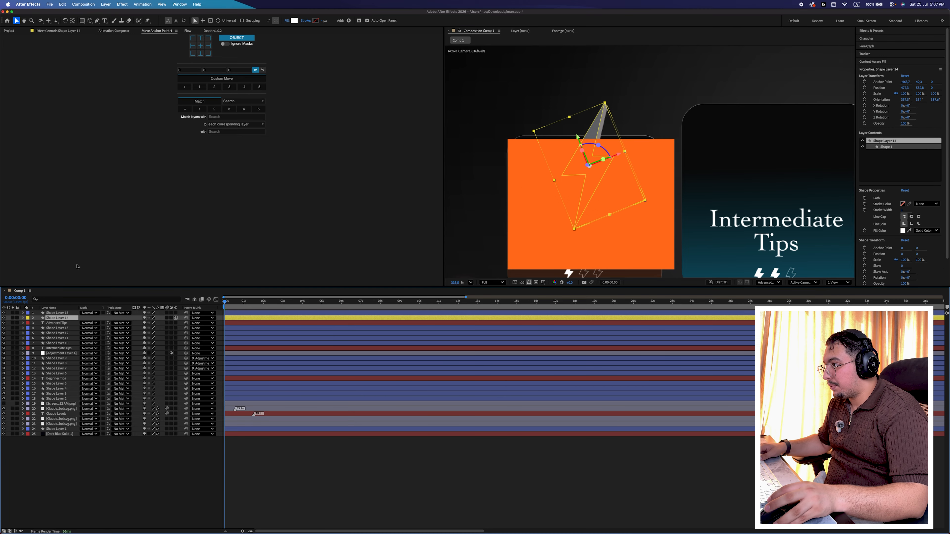
- Duplicate the 3D bolt layer and place the copy above the orange rectangle in the layer stack
key("super+d")
left_click_drag(63, 318, 63, 311)
left_click(64, 318)
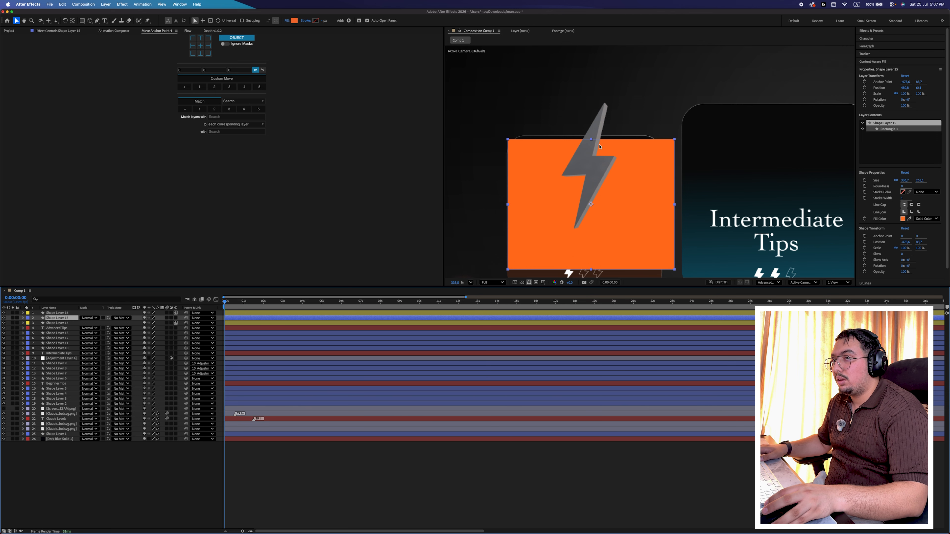
- Use the duplicated bolt as the orange rectangle's track matte and nudge the rectangle down slightly
left_click(121, 317)
left_click(124, 335)
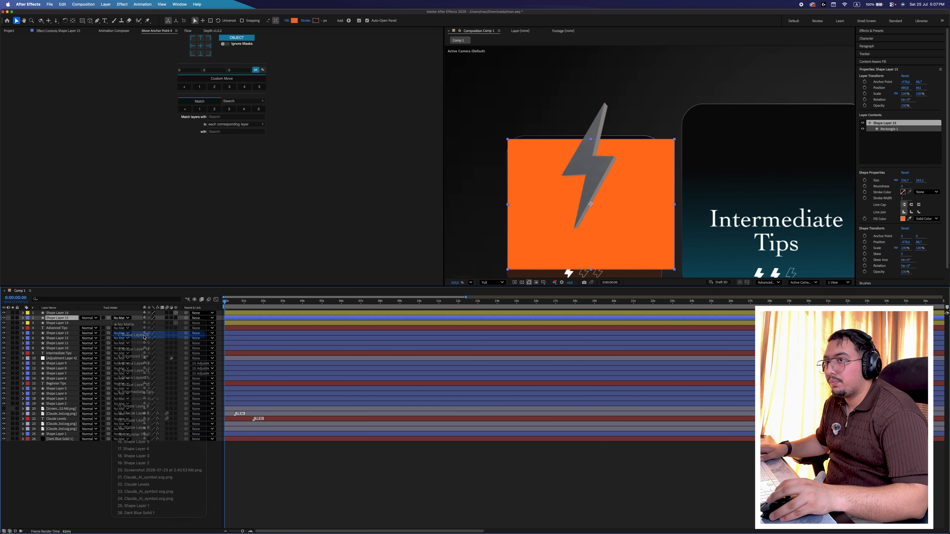
key("shift+Down")
key("shift+Down")
key("shift+Down")
key("shift+Down")
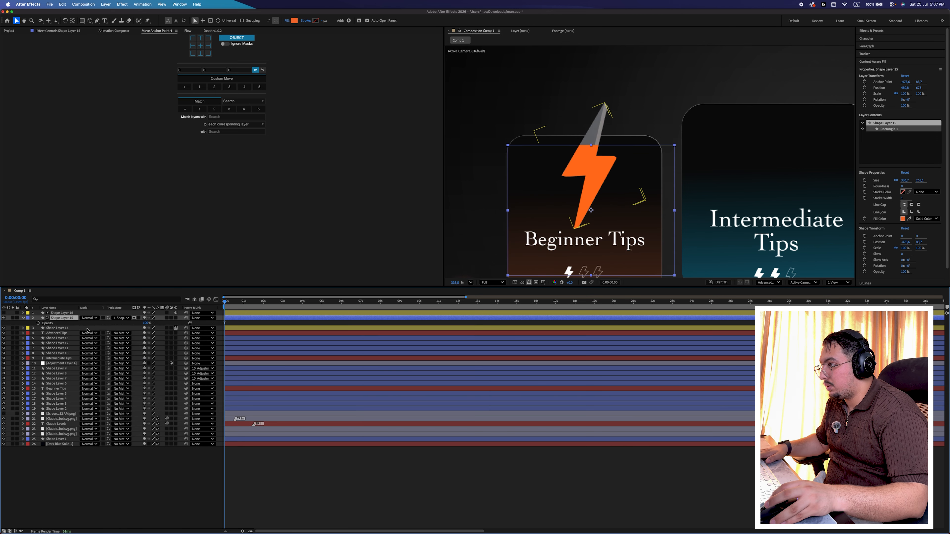
- Set the orange rectangle layer's opacity to 70%
key("t")
left_click(148, 323)
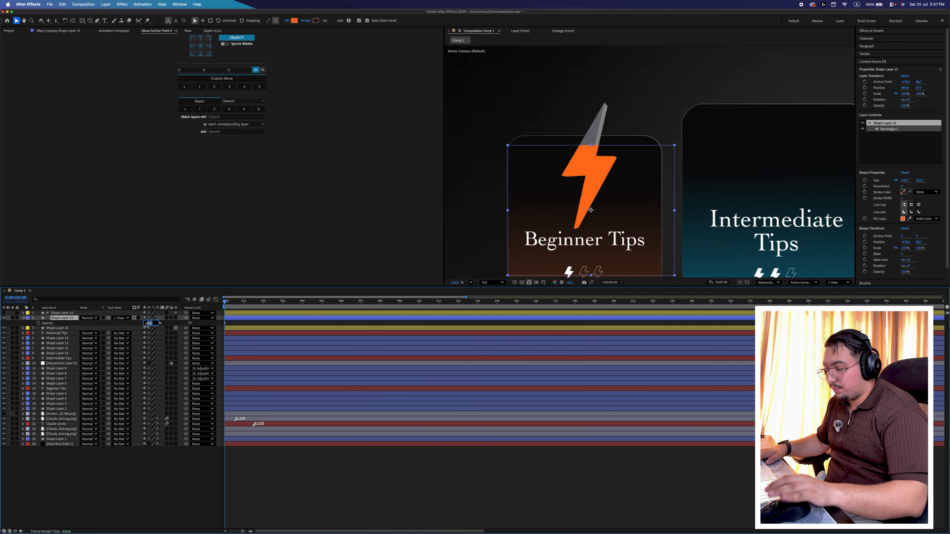
key("Return")
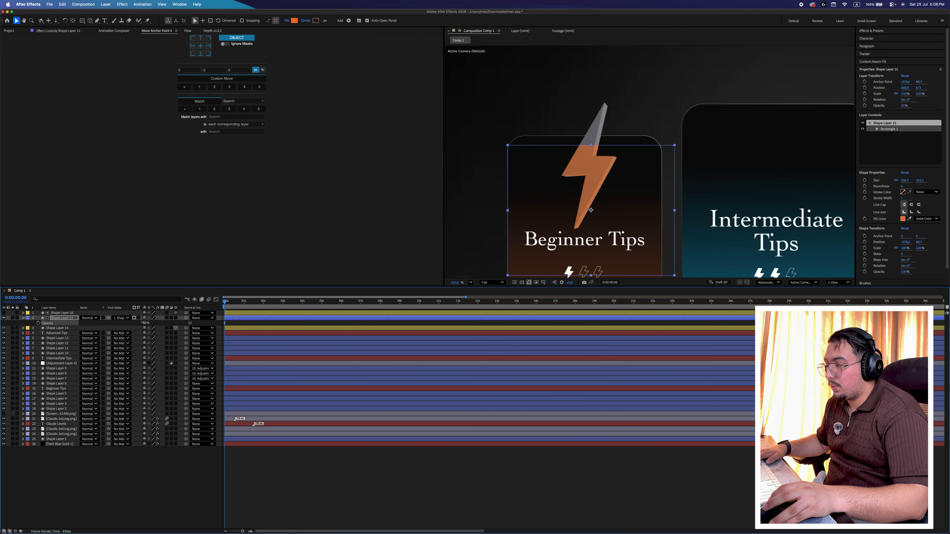
left_click(147, 322)
key("Return")
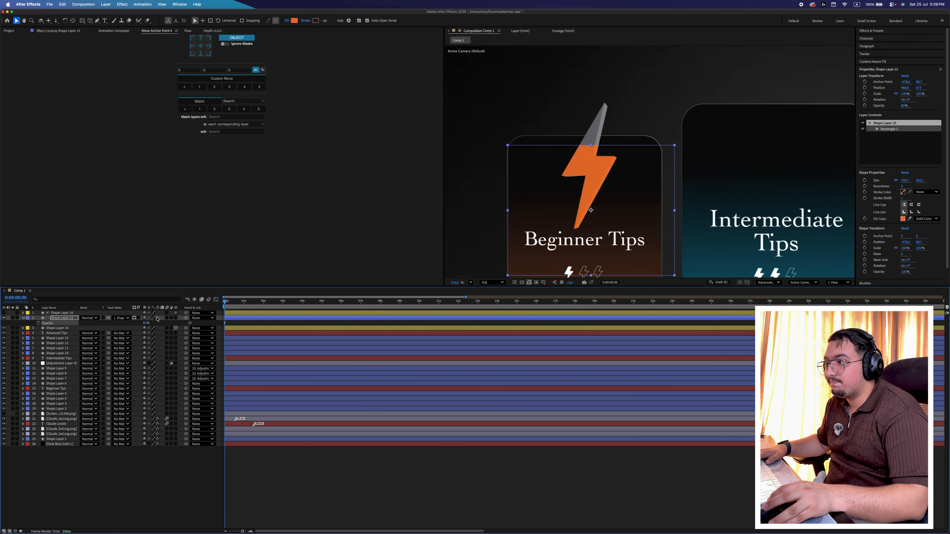
left_click(146, 322)
key("Return")
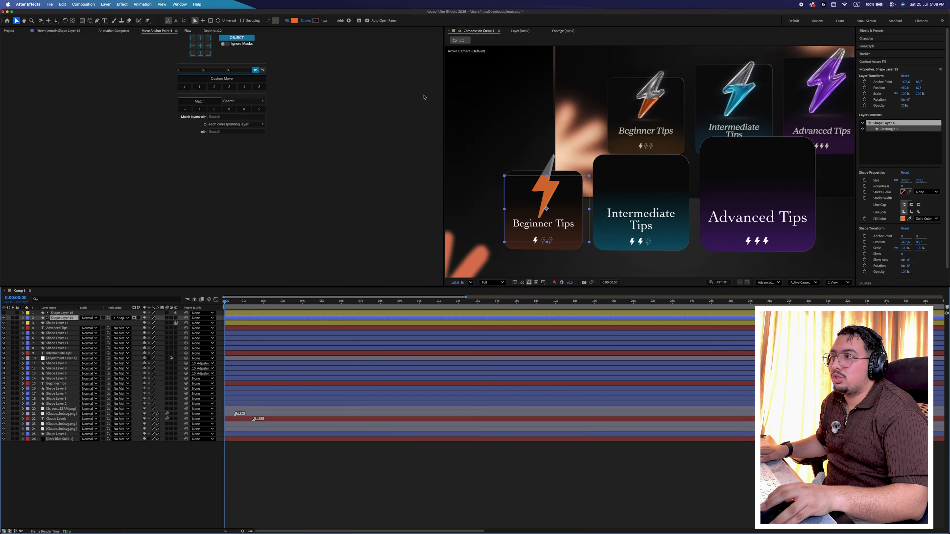
- Adjust the rectangle's fill to a slightly redder orange
left_click(294, 21)
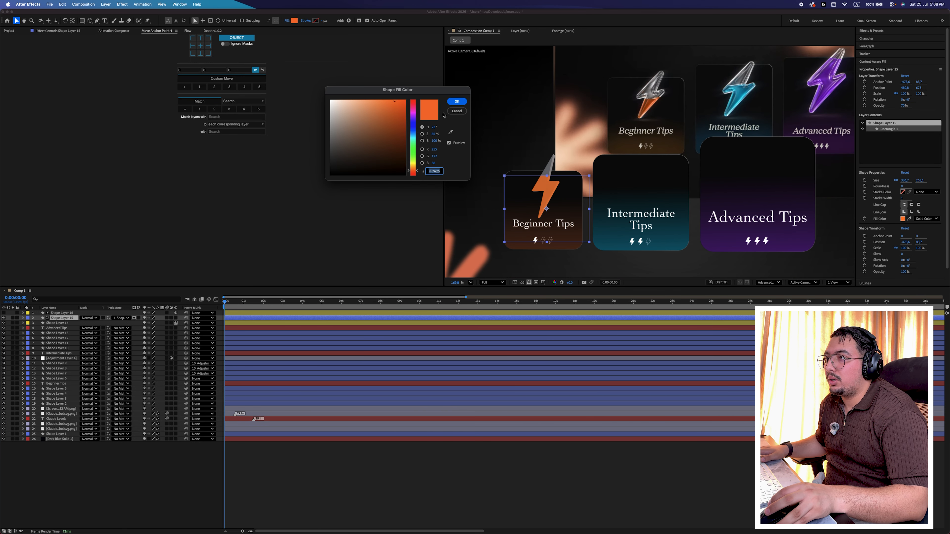
left_click(451, 132)
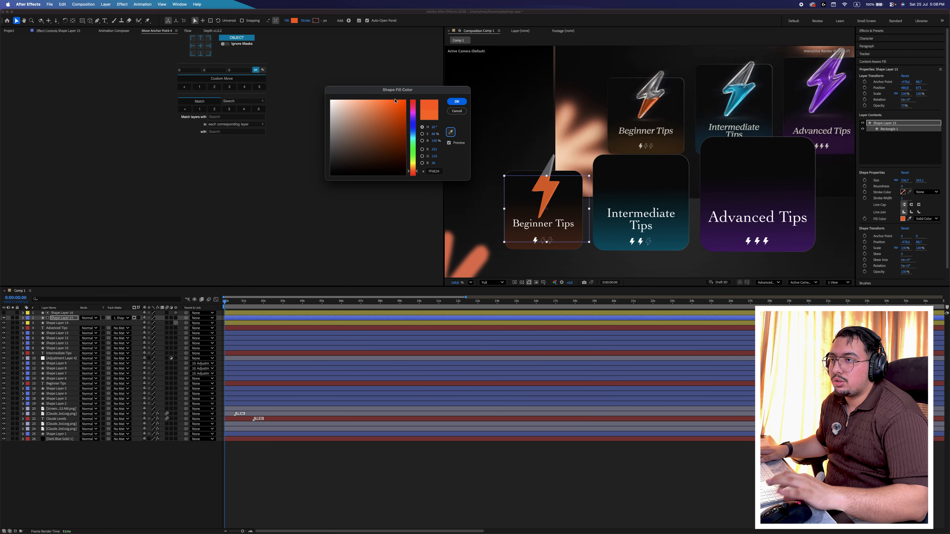
key("Return")
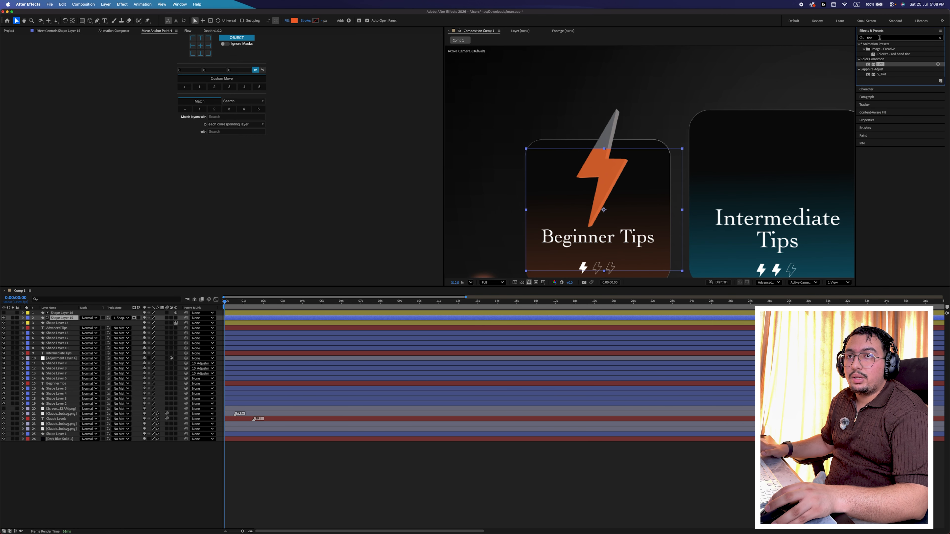
- Find the Wave Warp effect and apply it to the orange rectangle layer
double_click(878, 38)
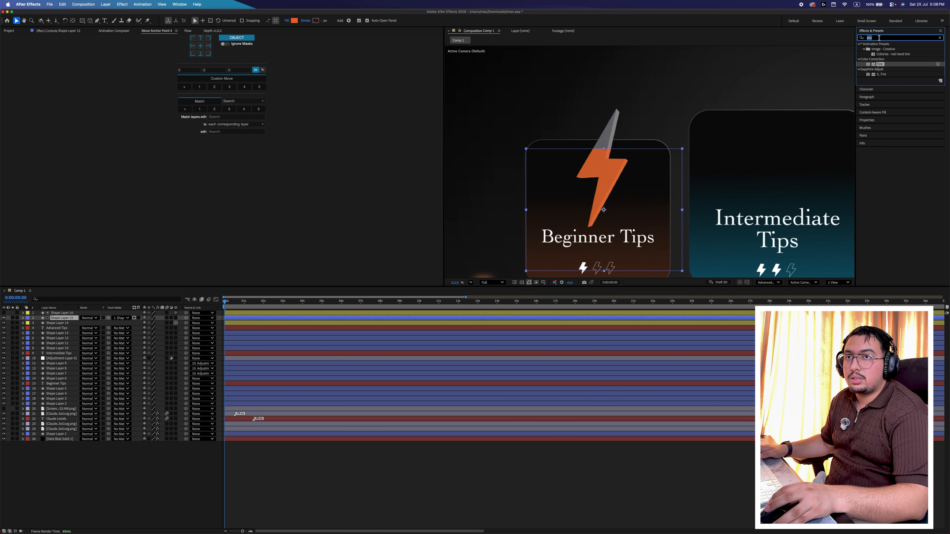
type("wave")
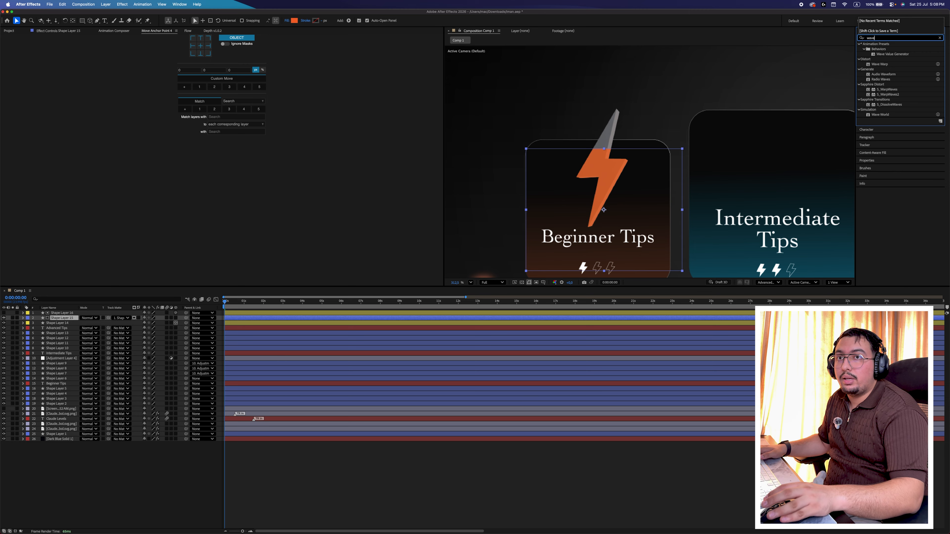
left_click_drag(879, 64, 620, 154)
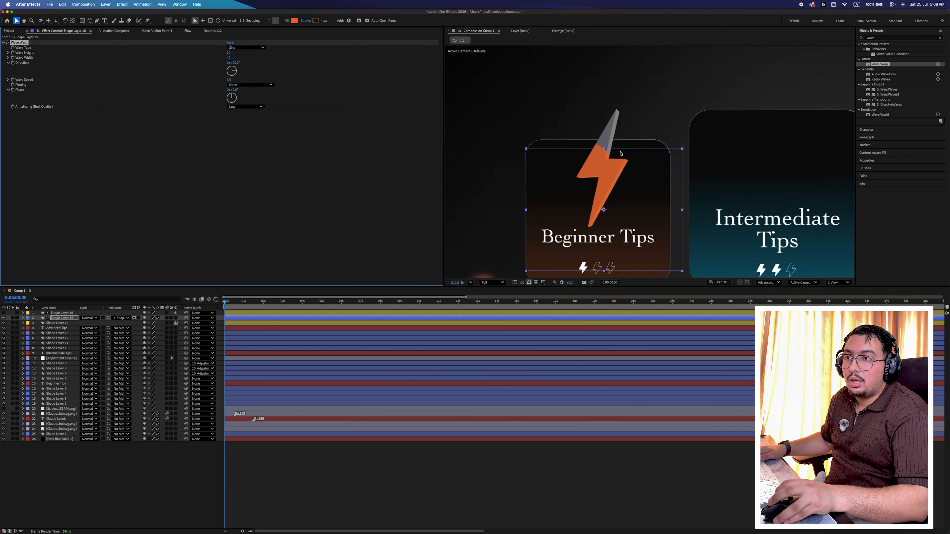
- Set the Wave Warp wave height to 10 and preview the motion
mouse_move(229, 52)
left_mouse_down()
mouse_move(221, 52)
mouse_move(245, 61)
left_mouse_up()
left_click(229, 53)
type("1")
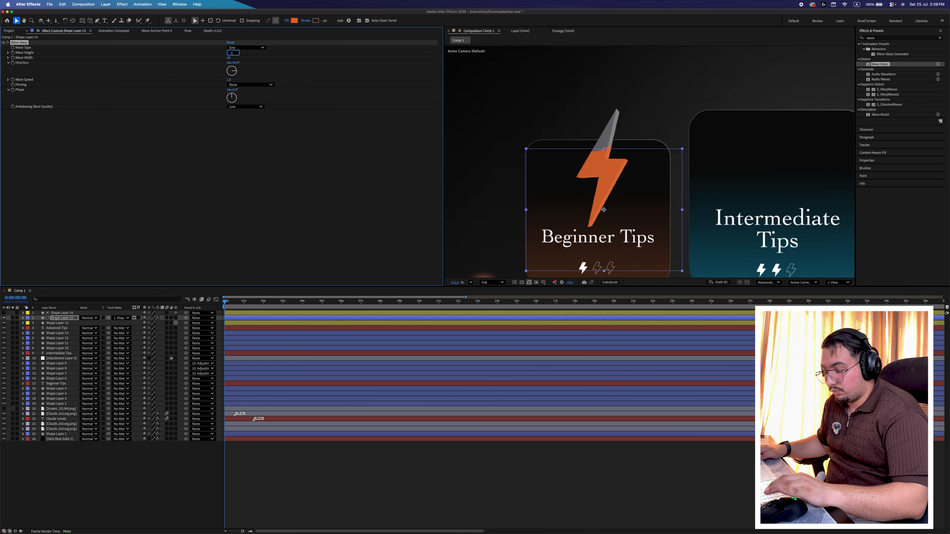
type("0")
key("Return")
key("space")
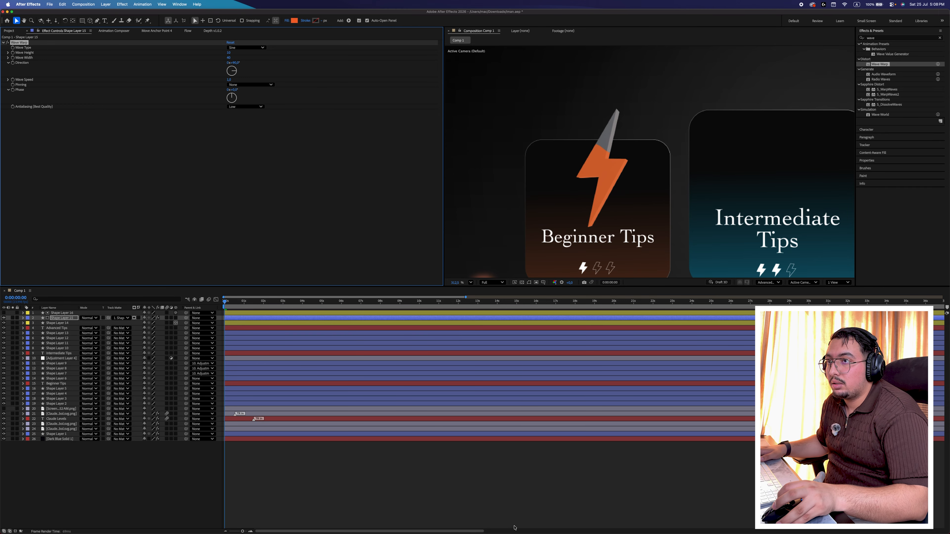
- Set the Wave Warp wave speed to 0,5, increase the wave width and preview the result
left_click(230, 80)
type("0,5")
key("Return")
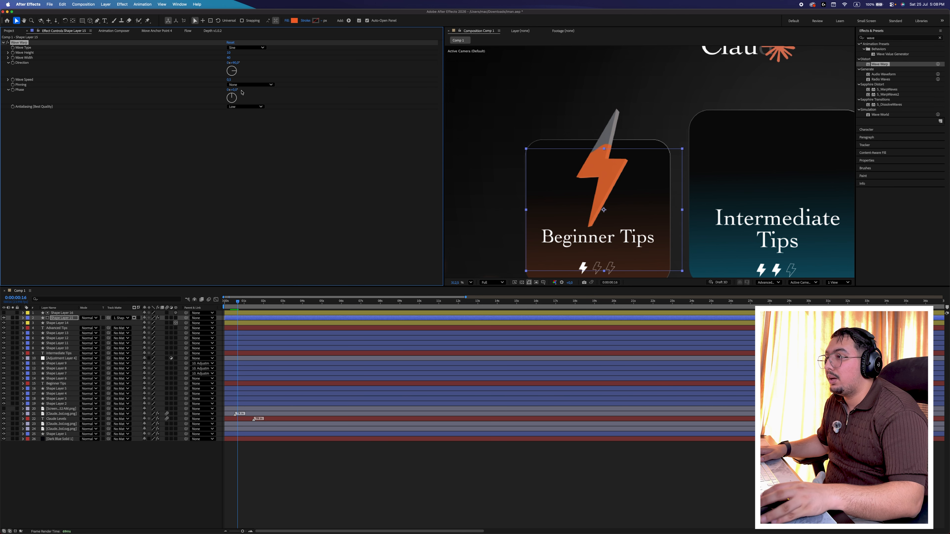
left_click_drag(229, 58, 251, 54)
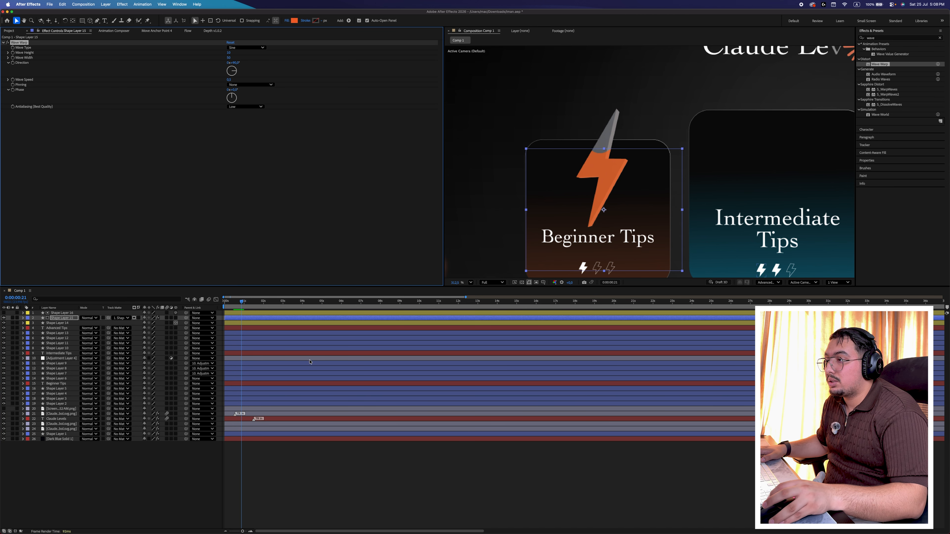
mouse_move(244, 306)
left_mouse_down()
mouse_move(224, 306)
mouse_move(253, 306)
left_mouse_up()
left_click_drag(229, 58, 322, 62)
key("space")
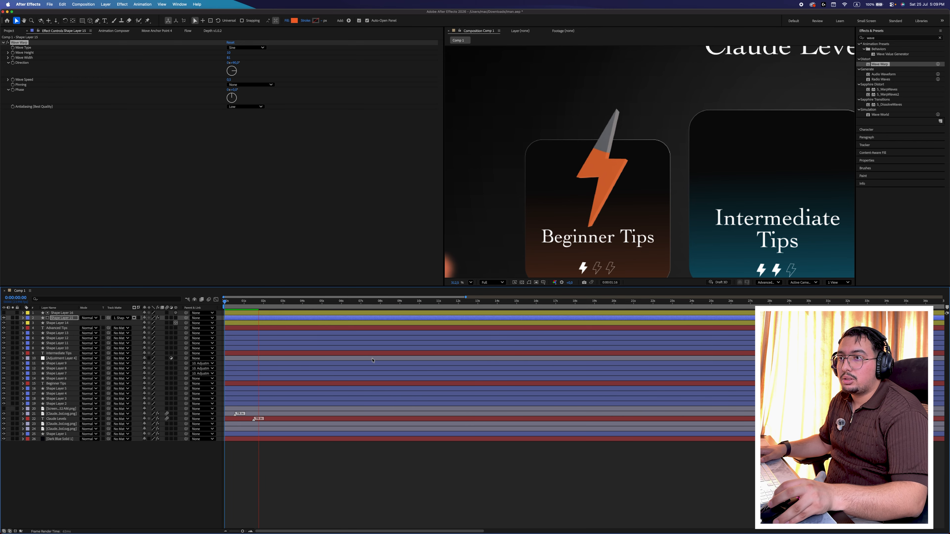
- Duplicate the wavy orange rectangle and shift the rear copy slightly upward
key("ctrl+d")
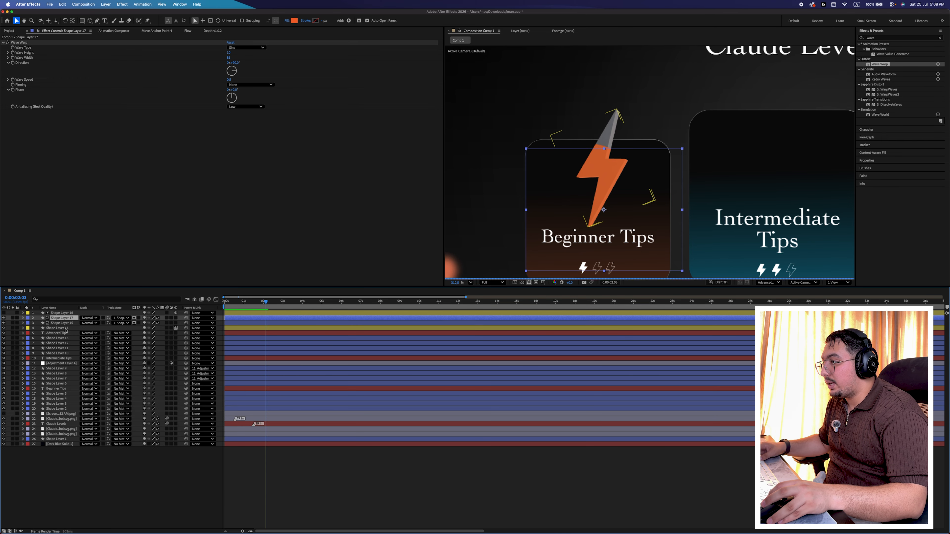
left_click(63, 324)
left_click_drag(615, 180, 615, 178)
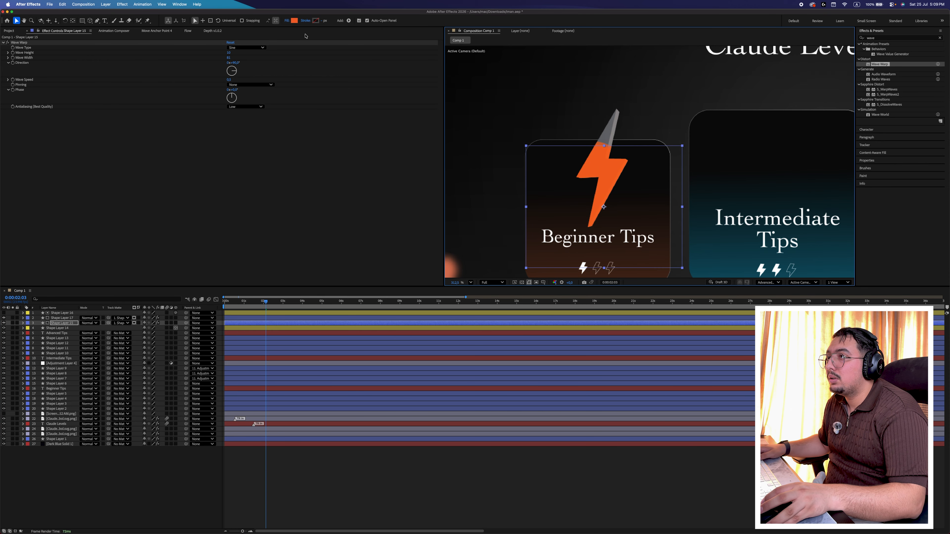
- Change the rear wave rectangle's fill to a darker orange
left_click(295, 21)
left_click_drag(396, 104, 398, 113)
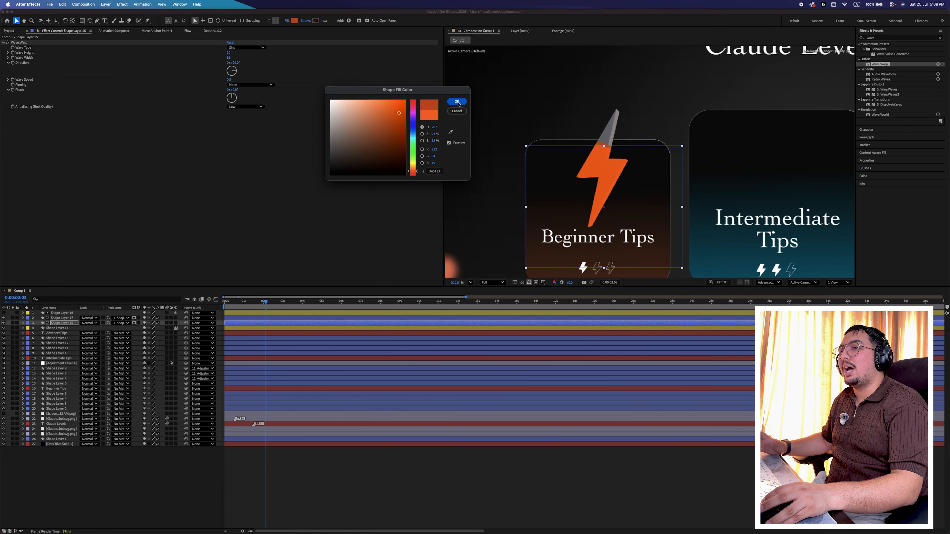
left_click(456, 102)
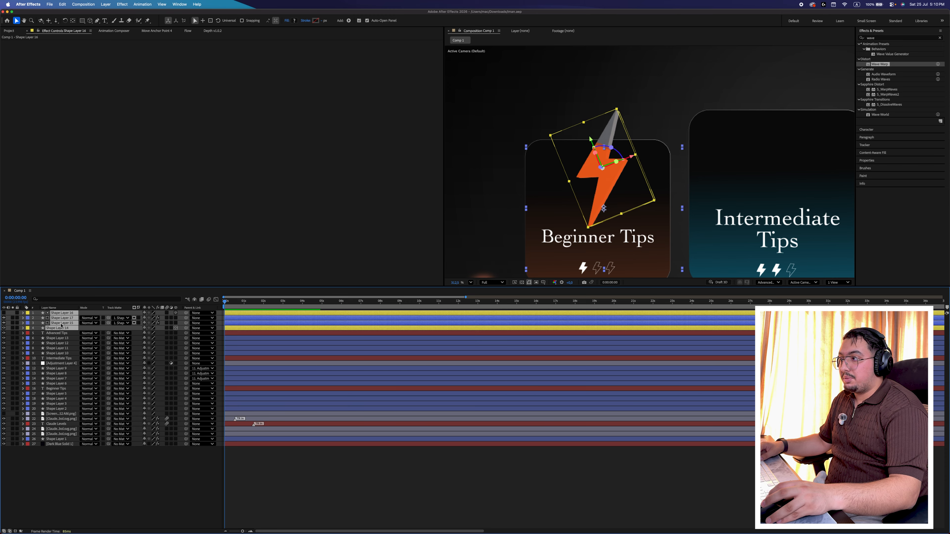
- Duplicate the four layers that form the Beginner Tips lightning bolt
left_click(323, 465)
scroll(707, 158, "down", 5)
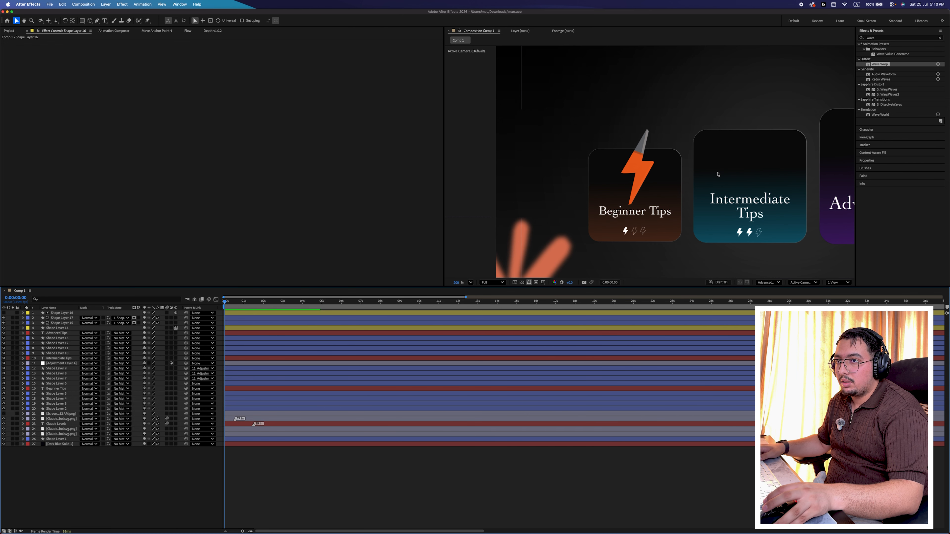
key("super+v")
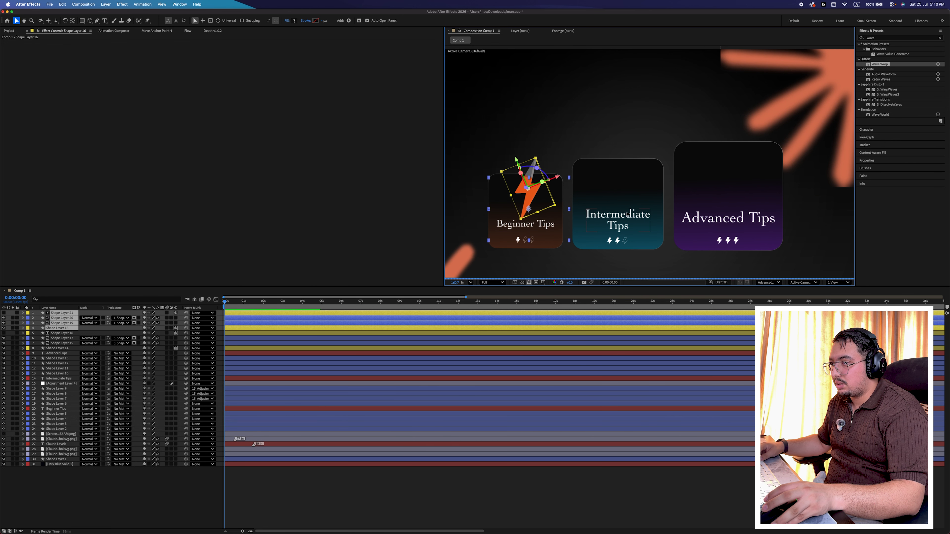
- Add a new adjustment layer on top and parent the four duplicated bolt layers to it
right_click(148, 479)
mouse_move(179, 450)
left_click(238, 460)
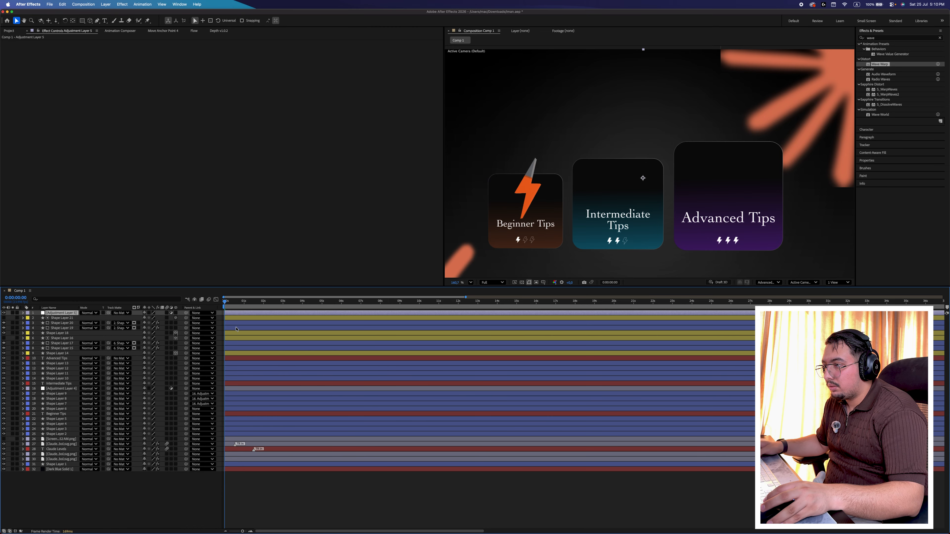
left_click_drag(186, 318, 62, 313)
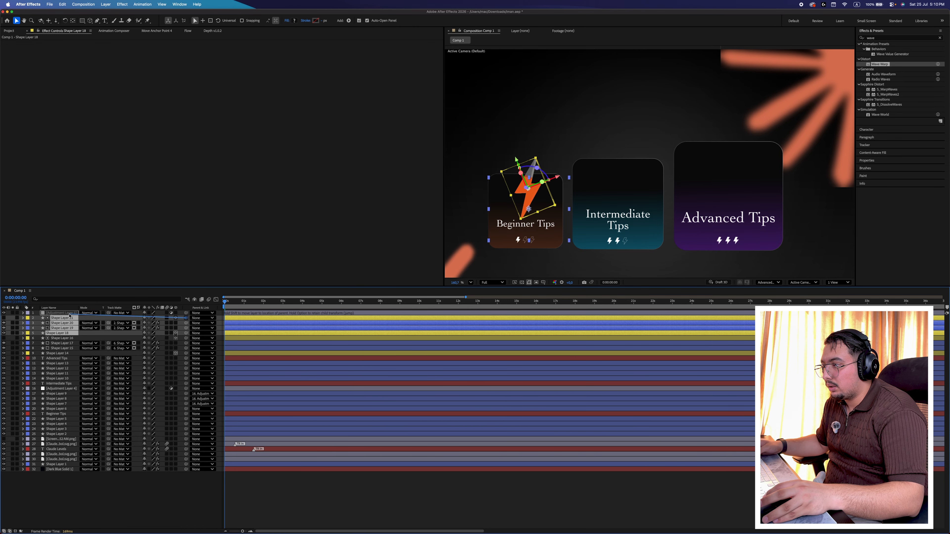
- Centre the new adjustment layer's anchor point on the orange bolt and make the layer 3D
left_click(62, 313)
left_click(176, 313)
key("y")
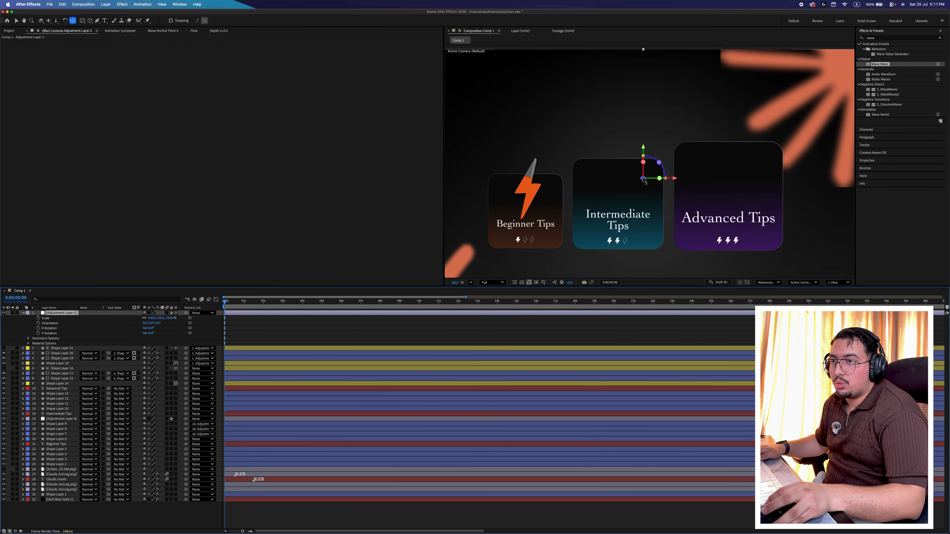
left_click_drag(644, 179, 576, 188)
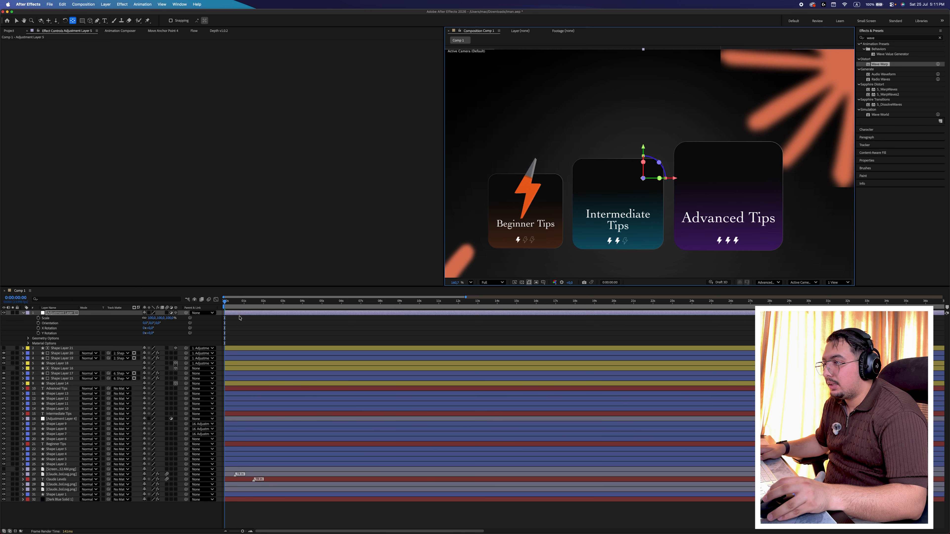
left_click(175, 313)
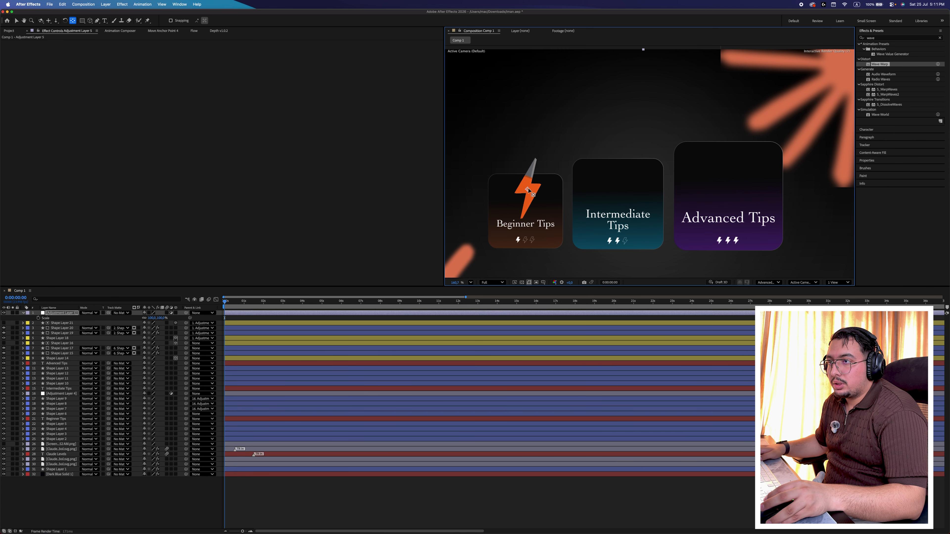
left_click(175, 313)
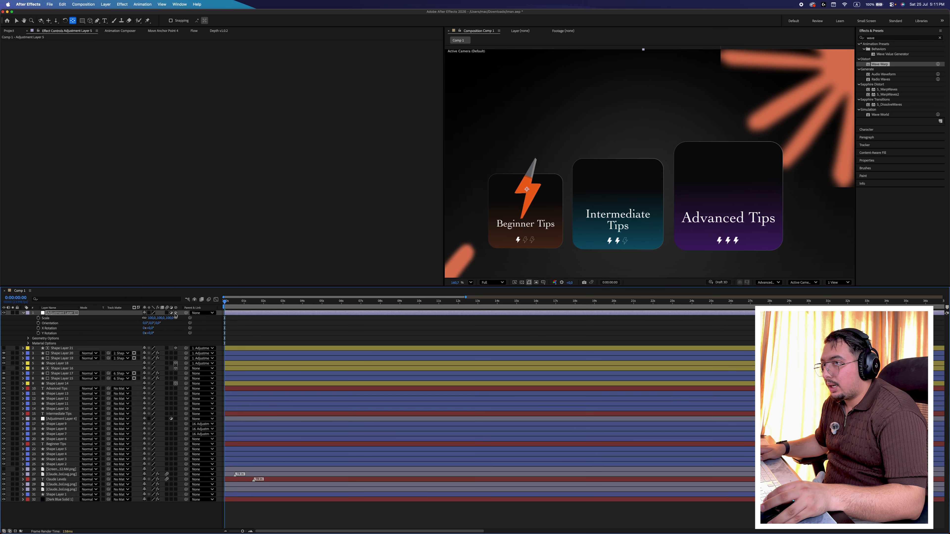
- Move the duplicated bolt onto the Intermediate Tips card and rotate it slightly in 3D around its vertical axis
key("v")
left_click_drag(560, 189, 625, 199)
key("u")
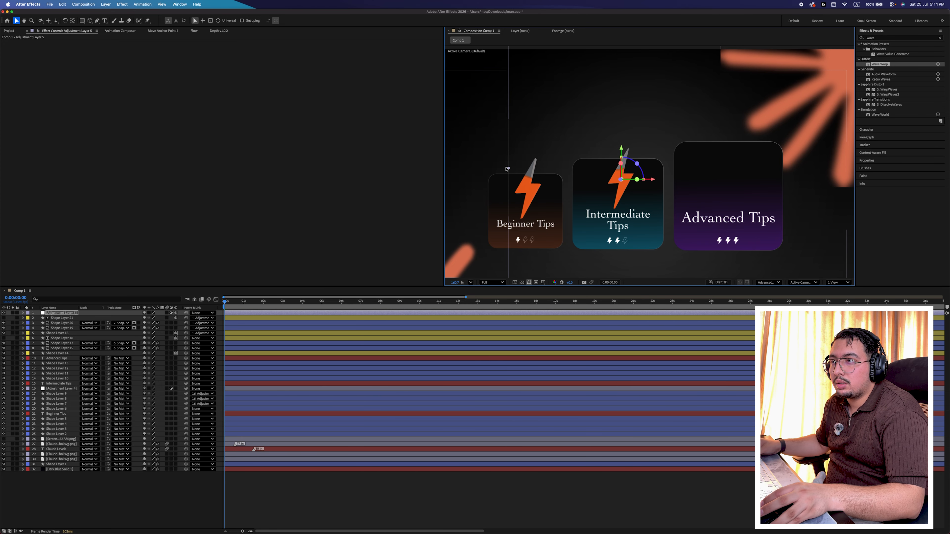
left_click_drag(507, 168, 500, 168)
mouse_move(637, 179)
left_mouse_down()
mouse_move(621, 179)
mouse_move(632, 179)
left_mouse_up()
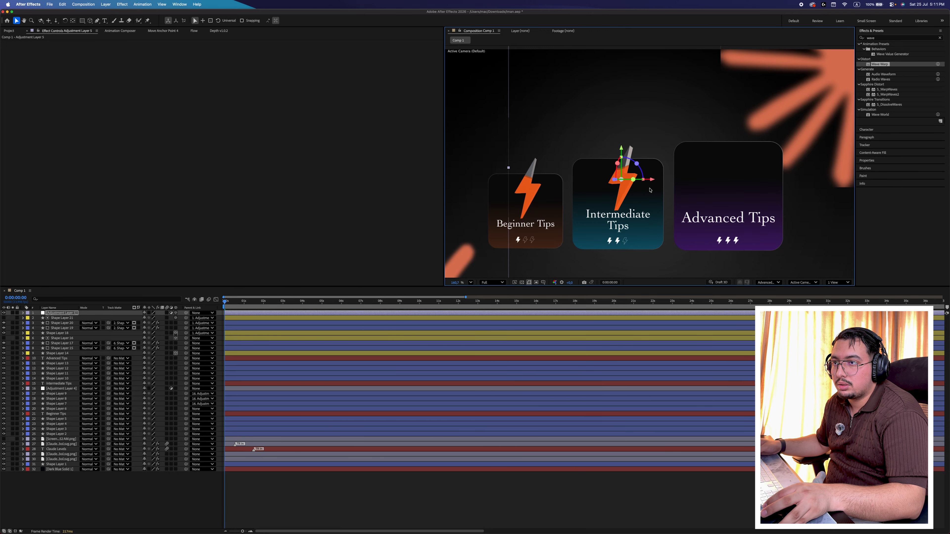
- Duplicate the Intermediate Tips bolt with its adjustment layer, then move the copy onto the Advanced Tips card and enlarge it
left_click(243, 332, "shift")
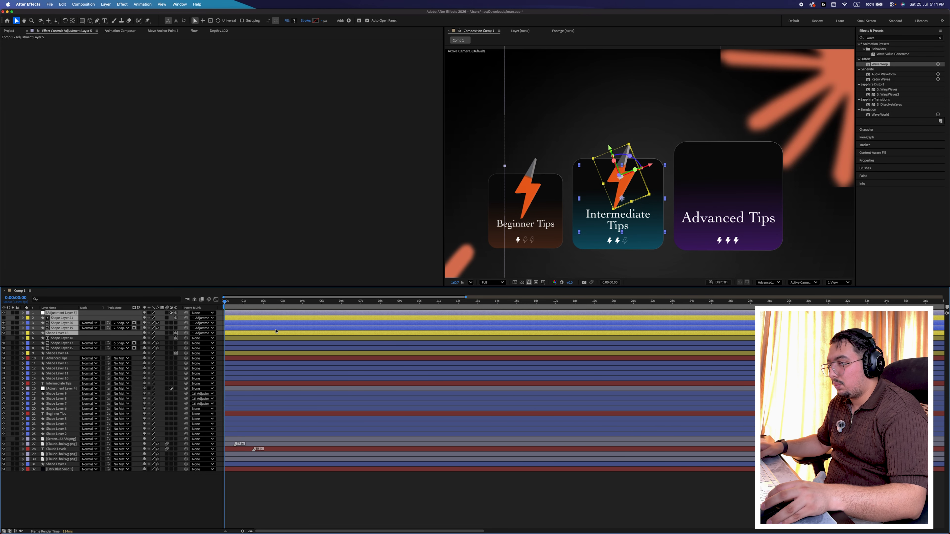
key("super+d")
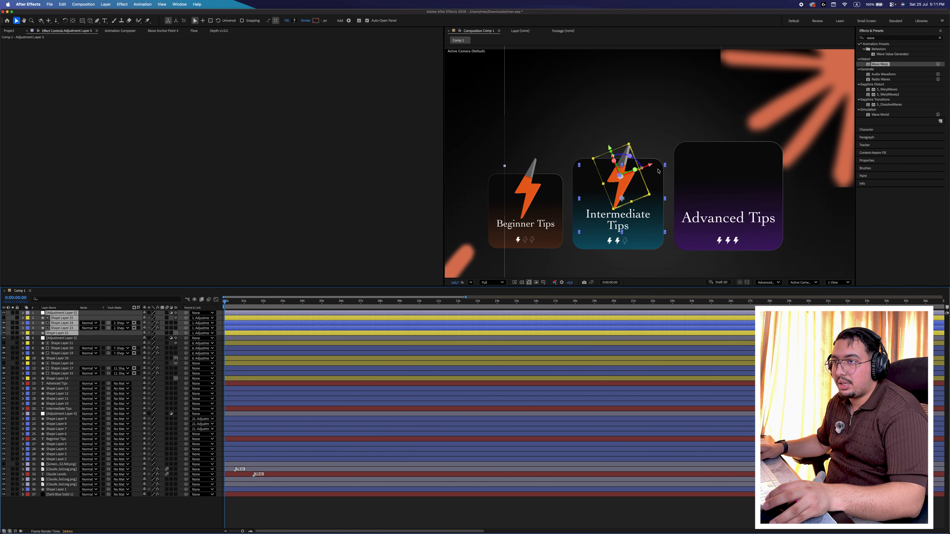
left_click(61, 313)
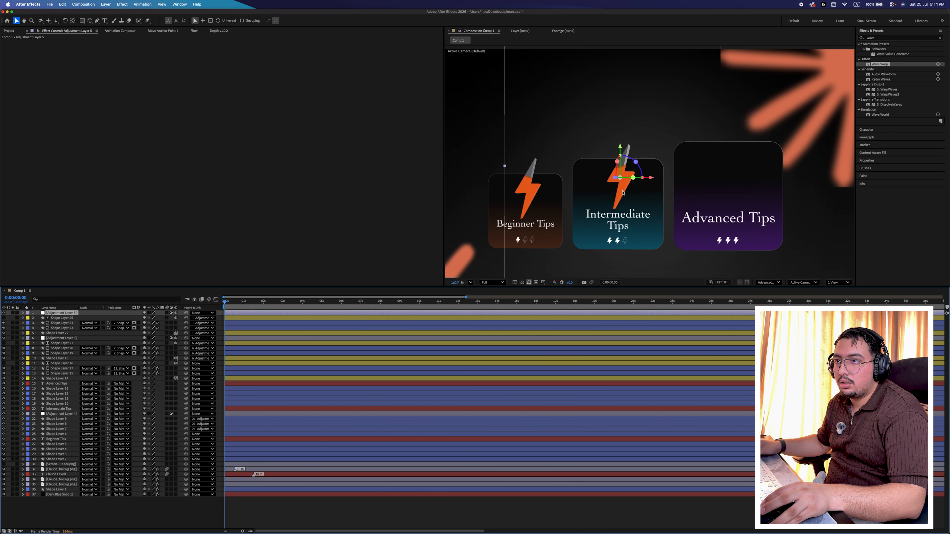
left_click_drag(623, 191, 742, 181)
key("s")
left_click(23, 313)
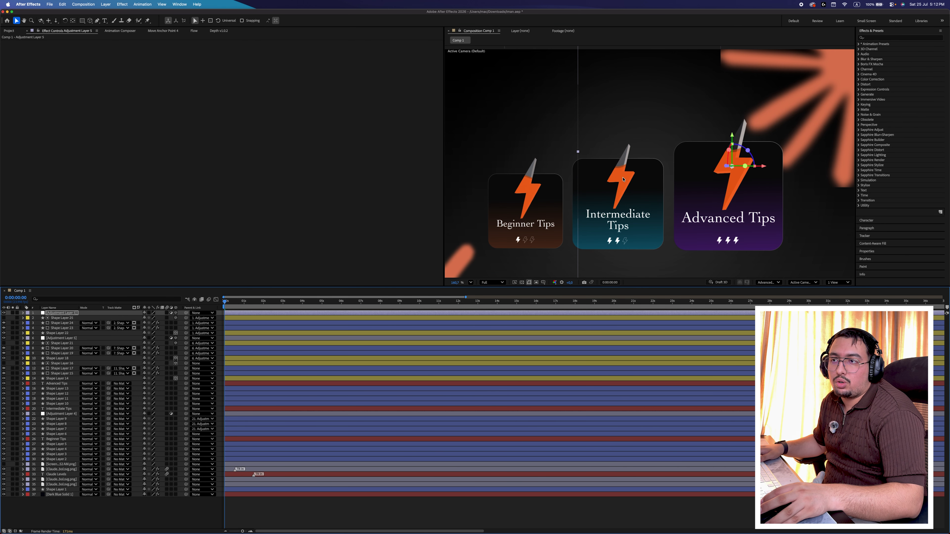
left_click(379, 339)
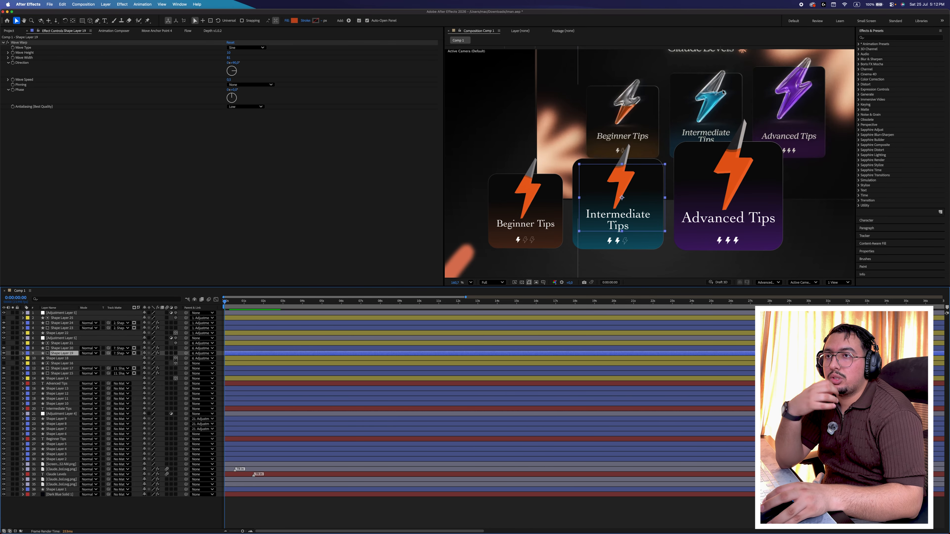
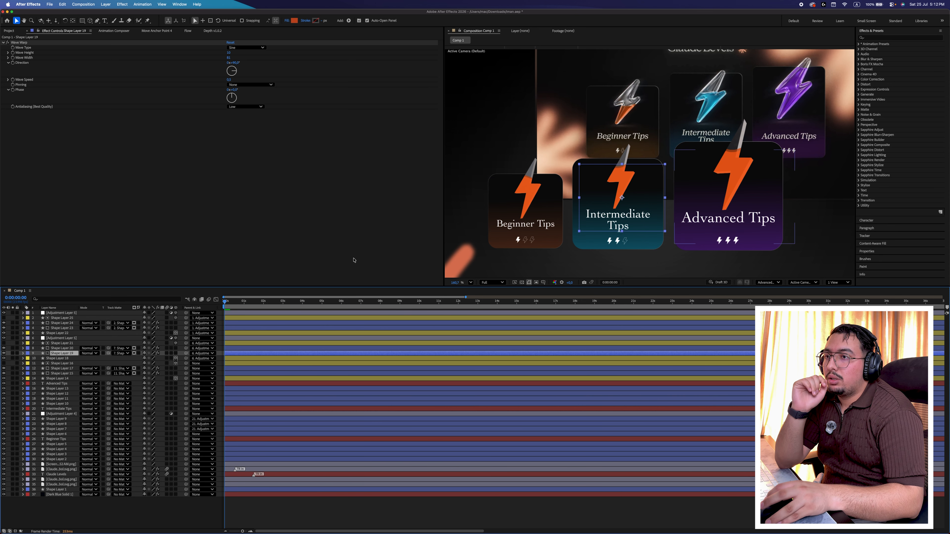
left_click(295, 21)
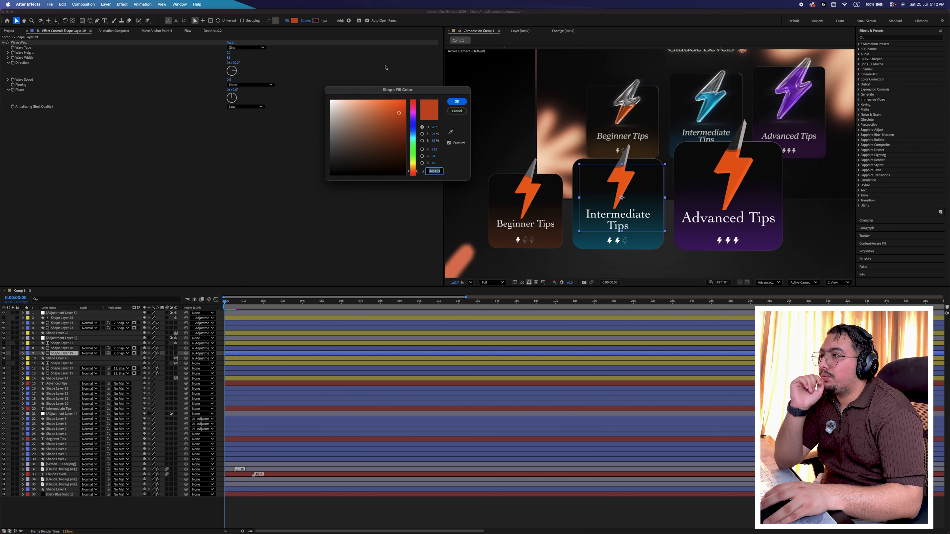
left_click(457, 112)
- Recolour the front wave of the Intermediate Tips bolt bright blue, sampling the reference image's blue bolt and brightening the shade
left_click(377, 349)
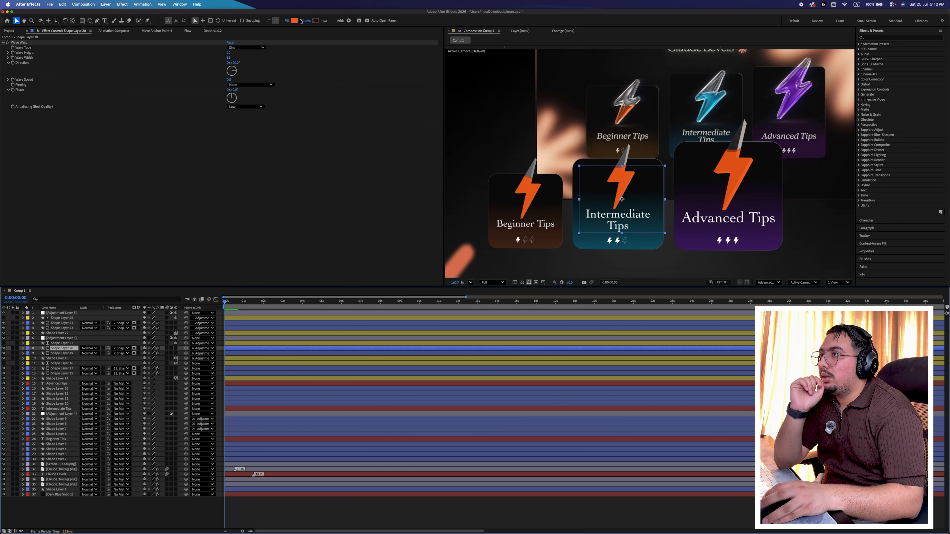
left_click(295, 21)
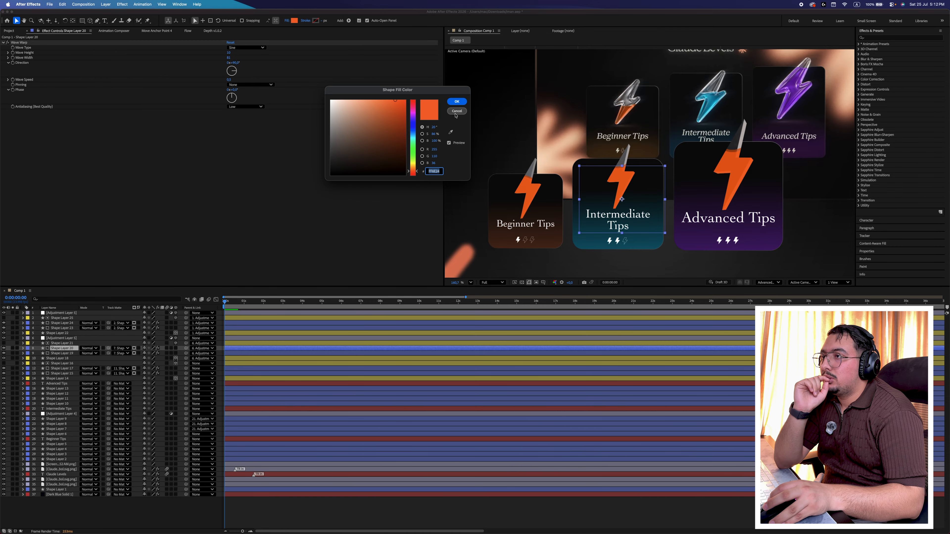
left_click(450, 132)
left_click(705, 105)
left_click(382, 100)
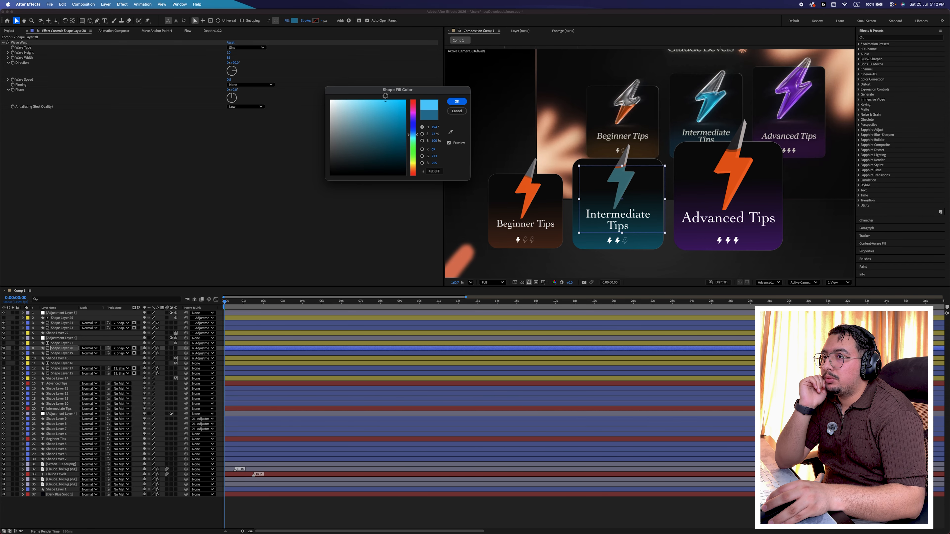
key("Return")
- Recolour the rear wave of the Intermediate Tips bolt with a blue sampled from the reference image
left_click(257, 354)
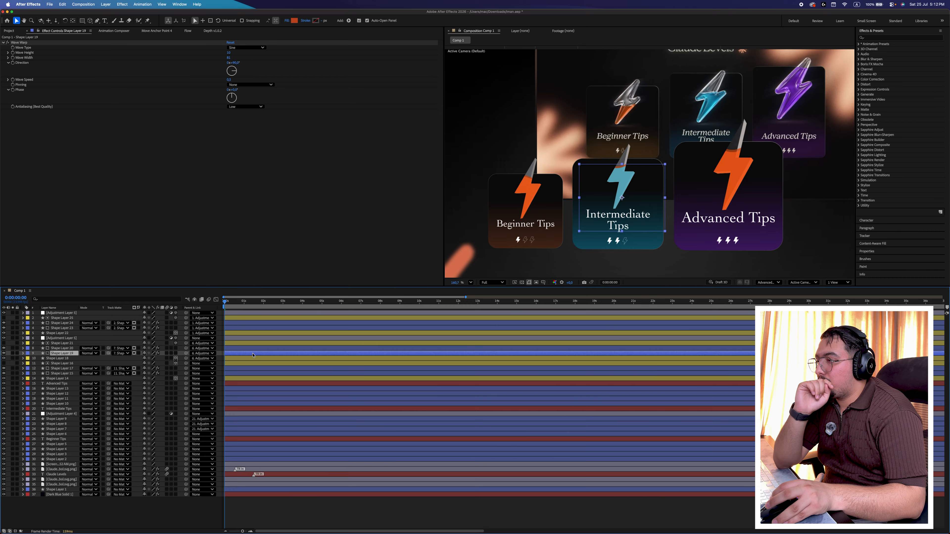
left_click(294, 21)
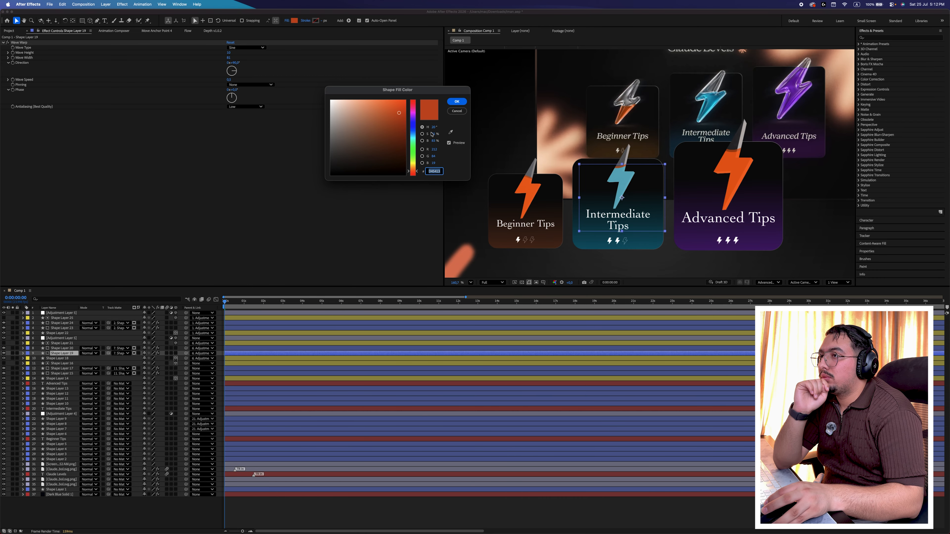
left_click(450, 133)
left_click(703, 105)
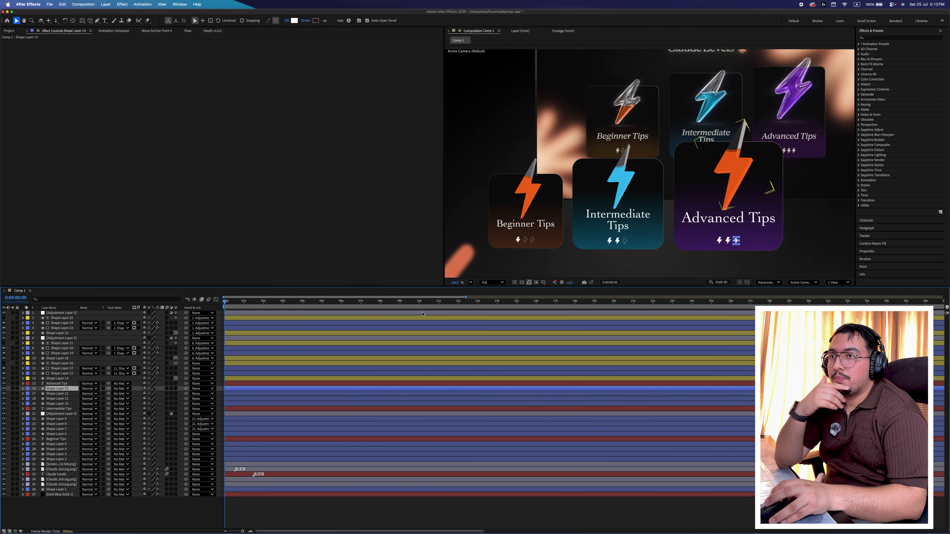
- Recolour the front wave of the Advanced Tips bolt with a purple sampled from the reference image
left_click(316, 324)
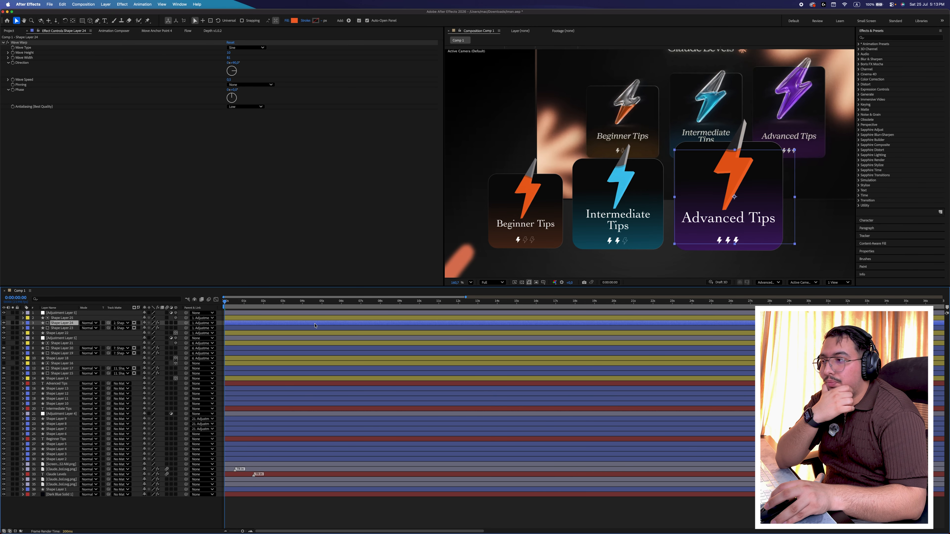
left_click(295, 21)
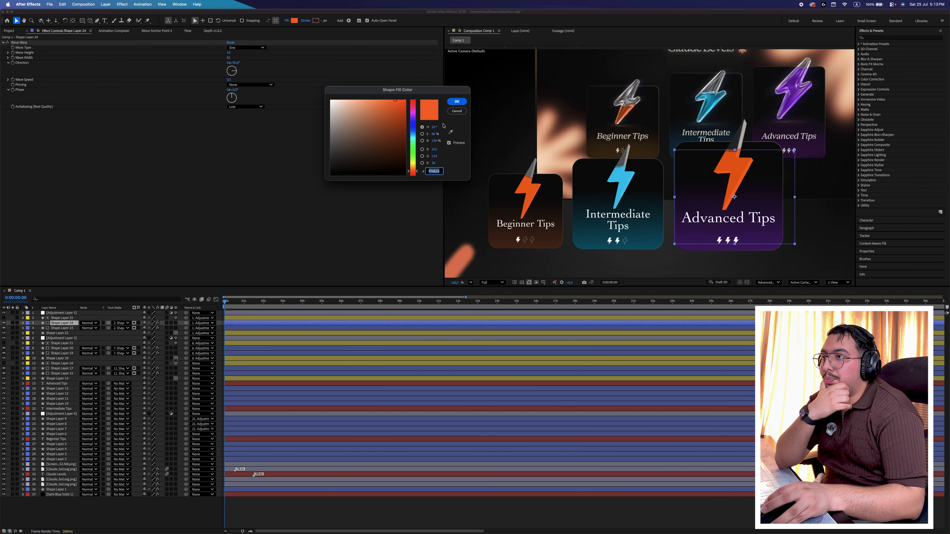
left_click(451, 131)
key("Return")
- Change the rear wave of the Advanced Tips bolt to a darker purple sampled on screen and deselect the layers
left_click(317, 328)
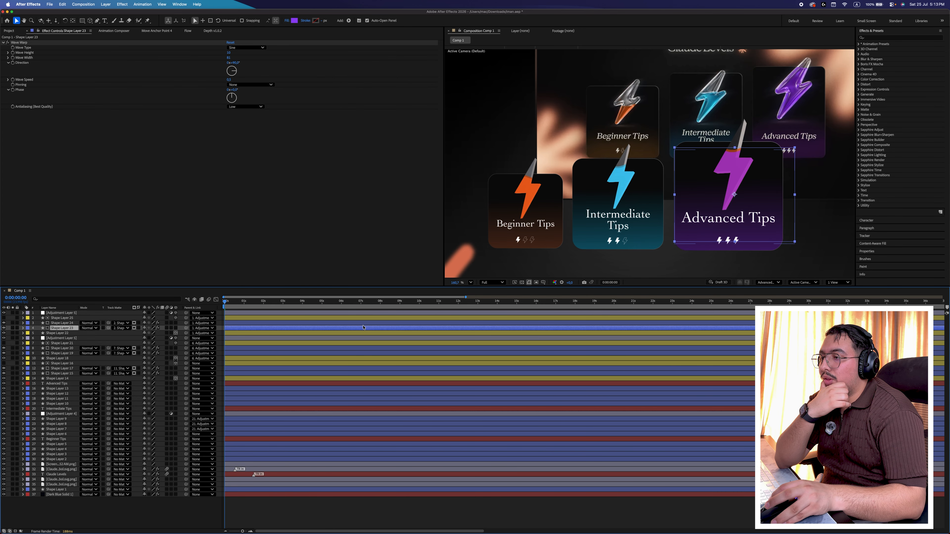
left_click(295, 21)
left_click(450, 132)
left_click(731, 164)
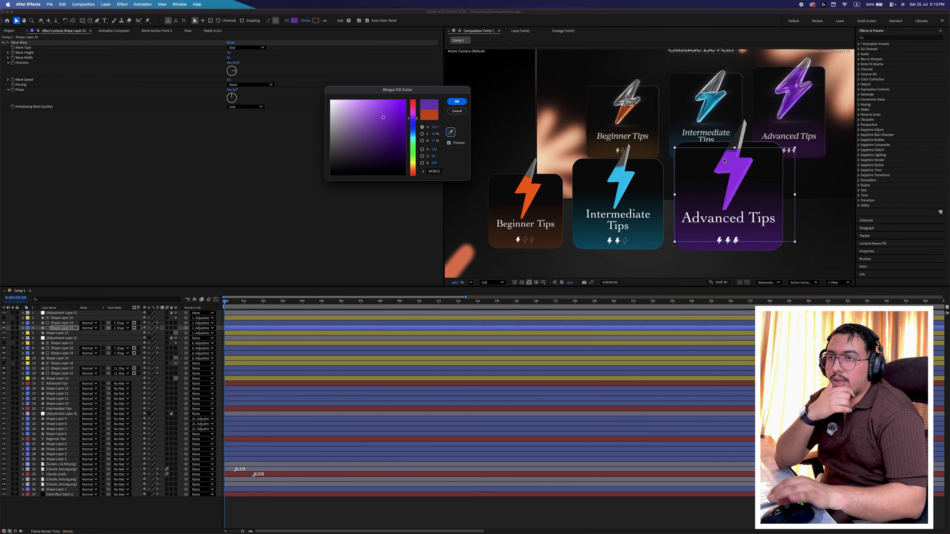
key("Return")
key("F2")
left_click_drag(224, 302, 223, 307)
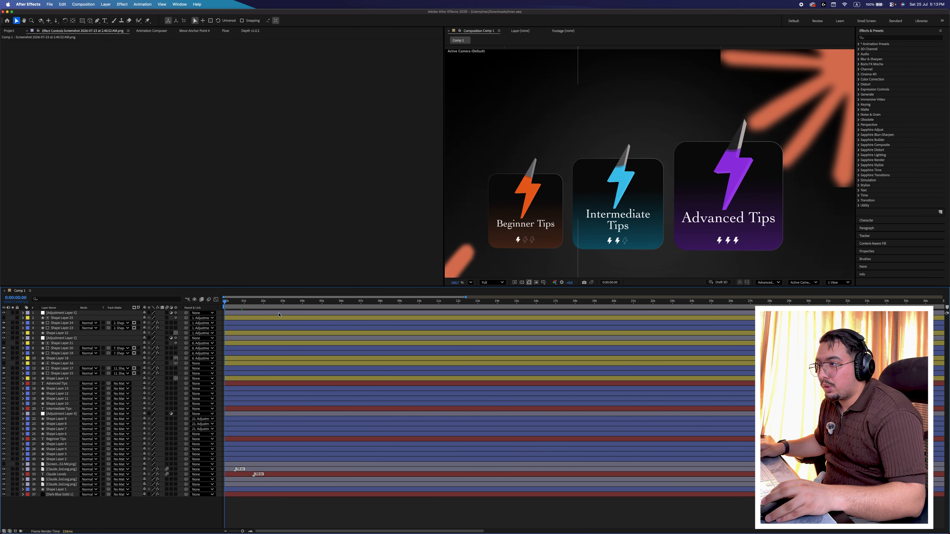
- Pre-compose the Advanced Tips bolt layers and their adjustment layer as "third"
left_click(261, 313)
left_click(260, 333, "shift")
key("super+shift+c")
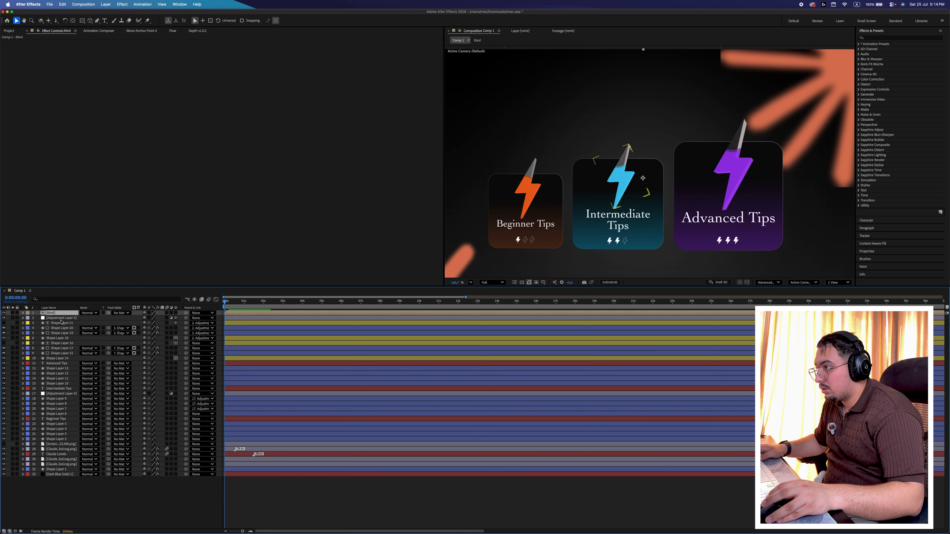
- Pre-compose the Intermediate Tips bolt layers and their adjustment layer as "second"
left_click(144, 318)
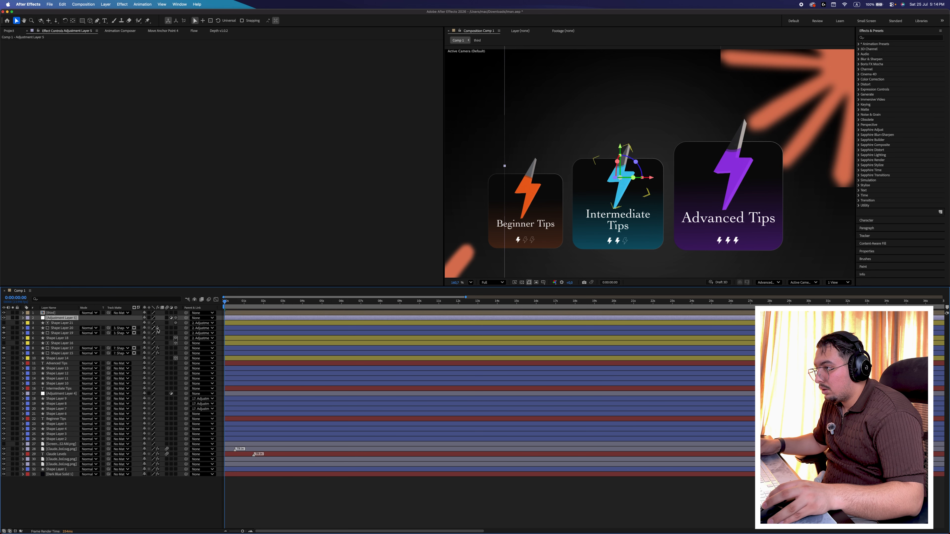
left_click(234, 338, "shift")
right_click(235, 338)
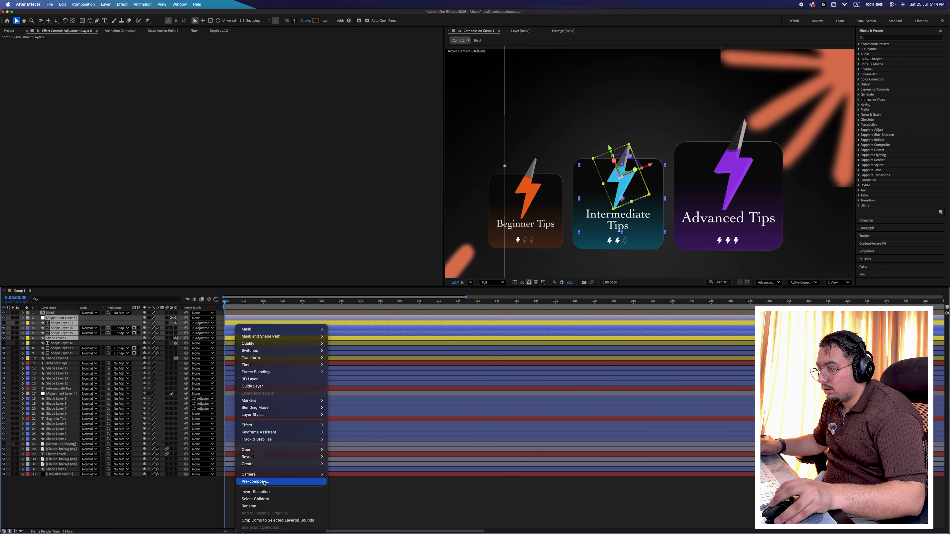
left_click(255, 482)
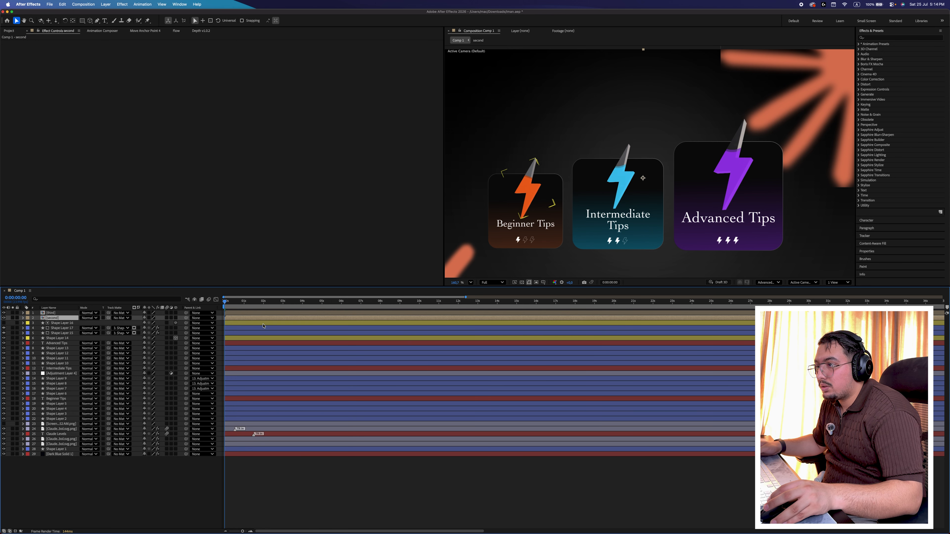
- Pre-compose the four Beginner Tips bolt layers as "first"
left_click(252, 323)
left_click(252, 338, "shift")
right_click(249, 322)
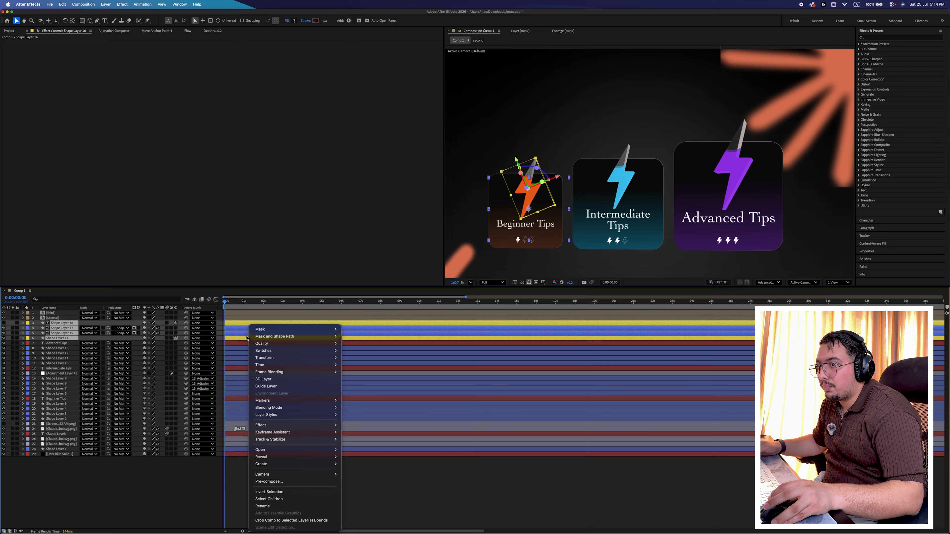
left_click(254, 465)
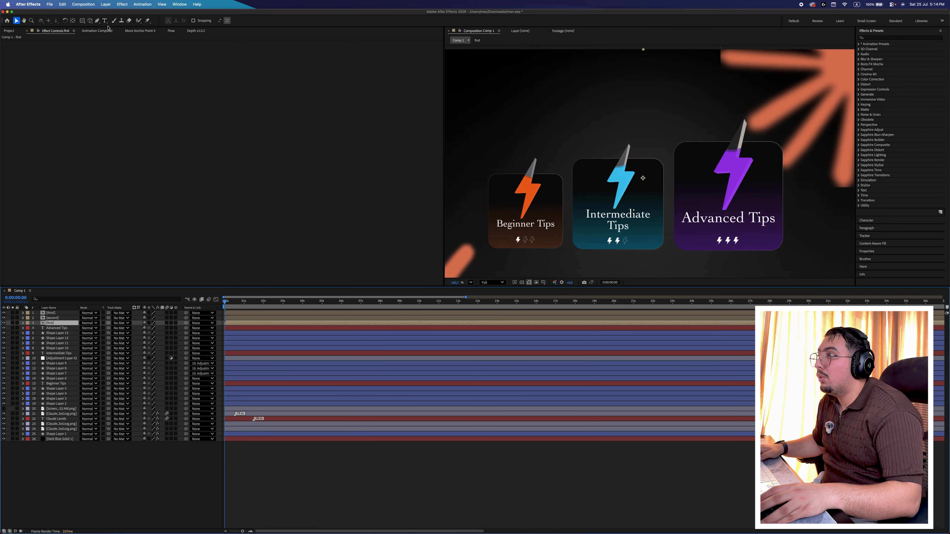
- Move the anchor point of the "first" pre-comp onto the centre of the orange bolt and save the project
left_click(72, 20)
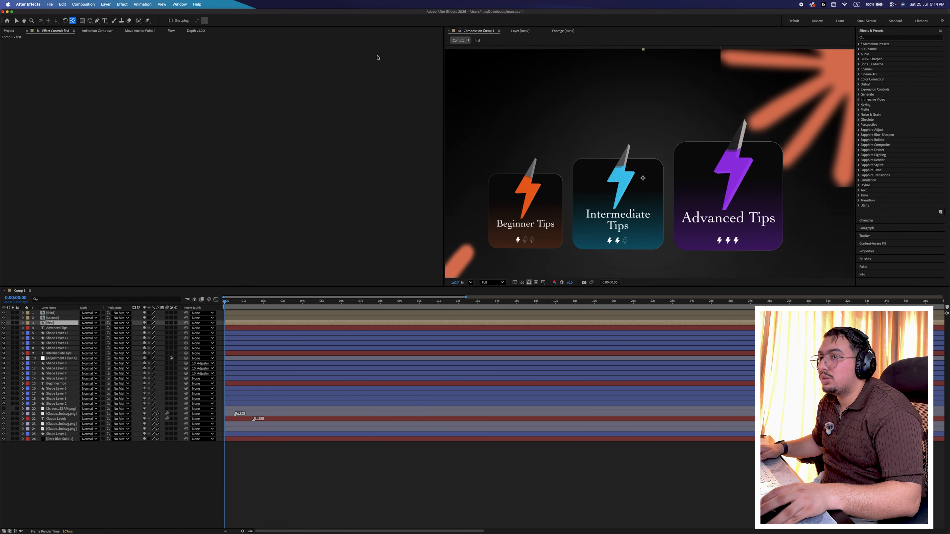
left_click_drag(643, 179, 527, 188)
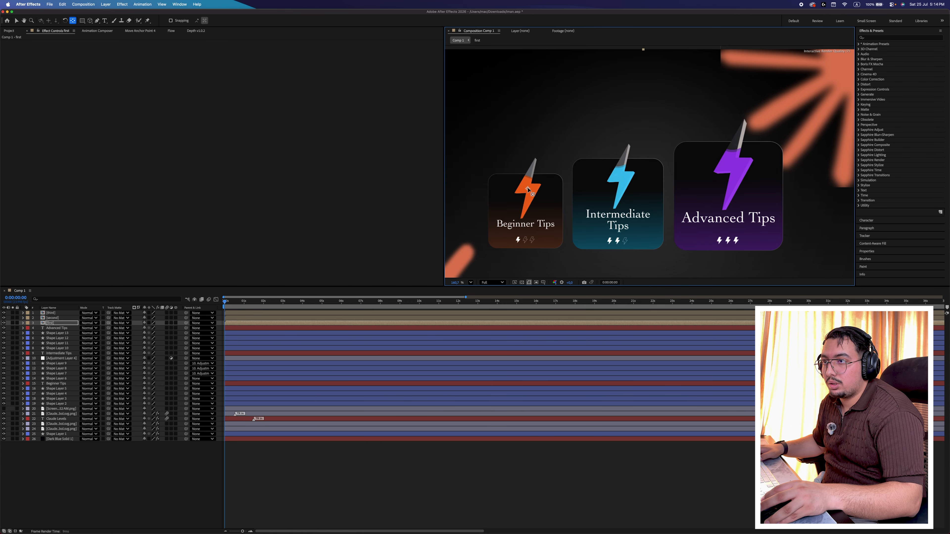
key("v")
key("super+s")
- Add an Inner Glow layer style to the "first" pre-comp and change its glow colour to white
right_click(248, 325)
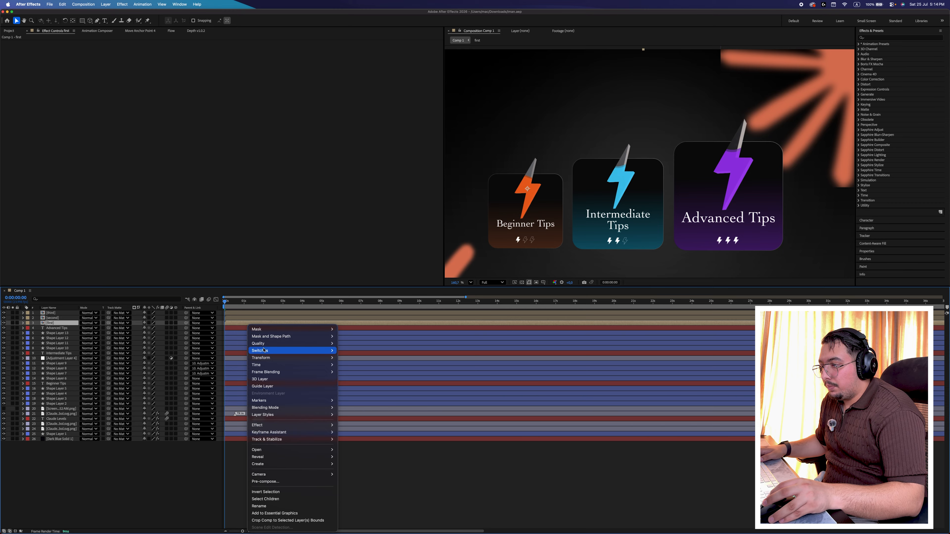
mouse_move(303, 416)
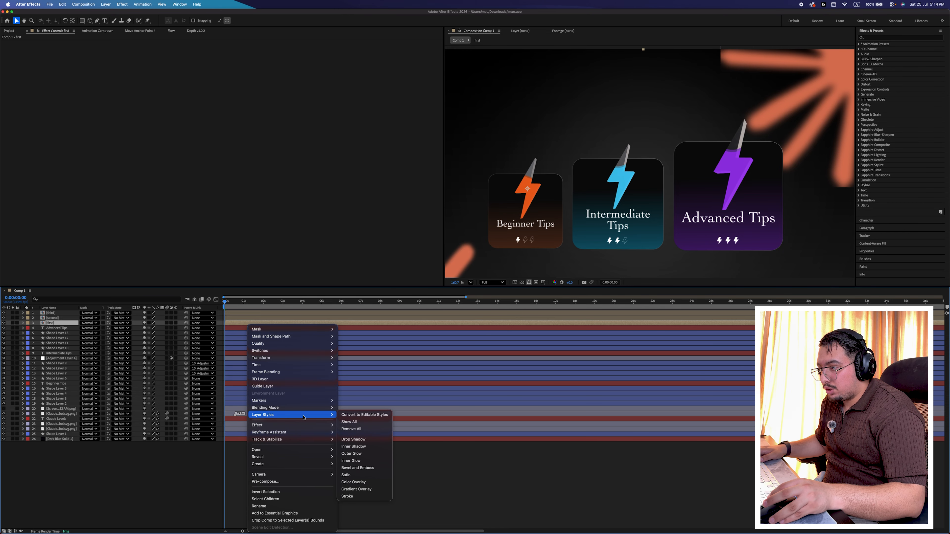
left_click(351, 461)
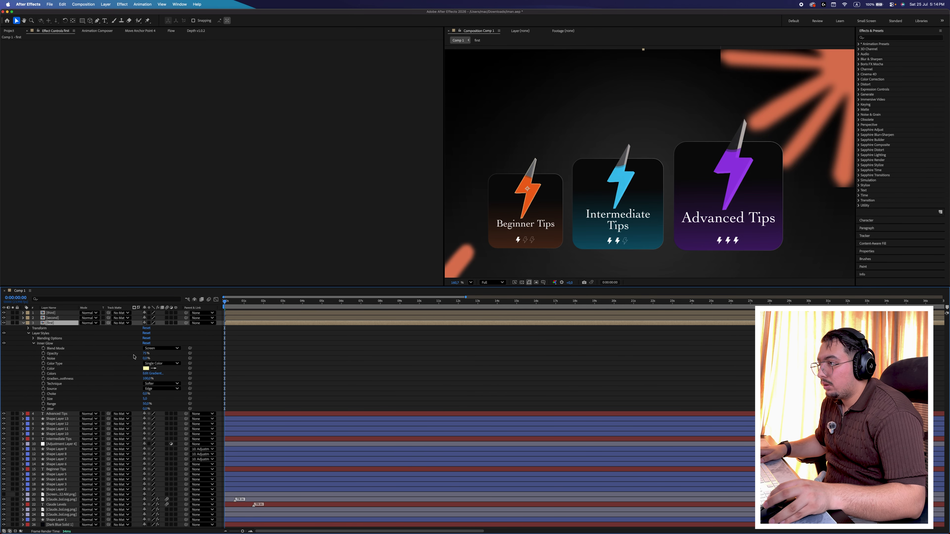
left_click(146, 368)
left_click_drag(398, 152, 305, 76)
key("Return")
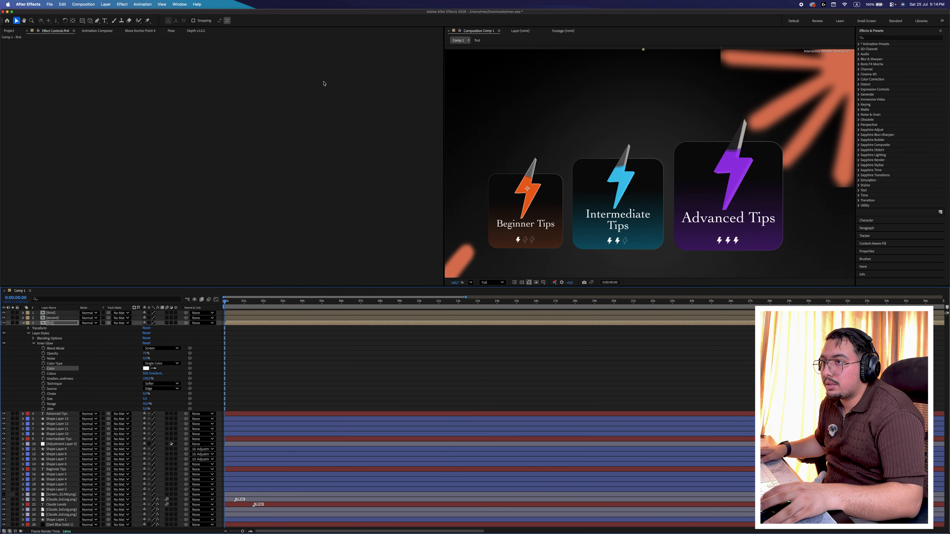
- Increase the inner glow's size on the orange bolt and set its opacity to 50% and its noise to 10%
scroll(493, 203, "up", 5)
left_click_drag(144, 399, 146, 398)
left_click(145, 353)
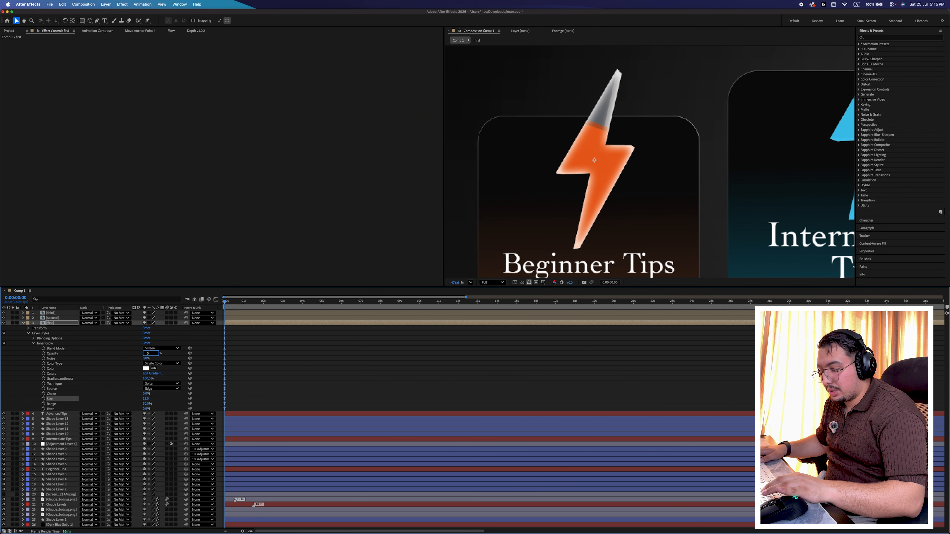
type("50")
key("Return")
left_click(145, 359)
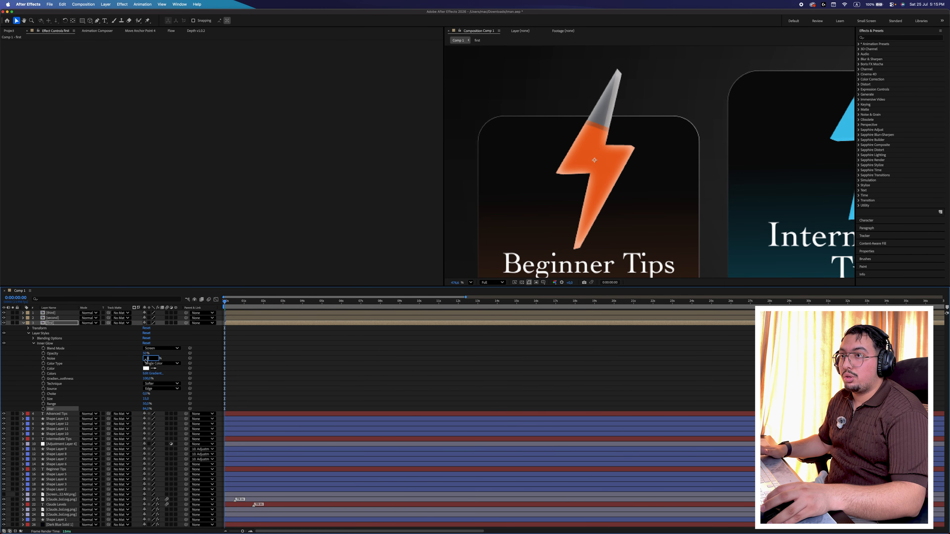
type("10")
key("Return")
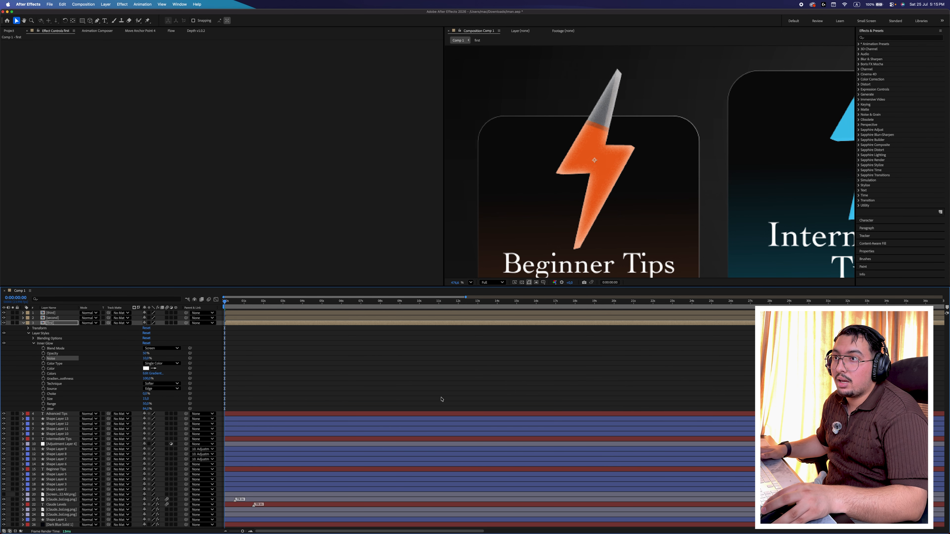
- Copy the layer styles of the "first" pre-comp onto the "second" and "third" pre-comps and deselect them
scroll(635, 222, "down", 3)
scroll(673, 223, "up", 1)
scroll(691, 222, "down", 1)
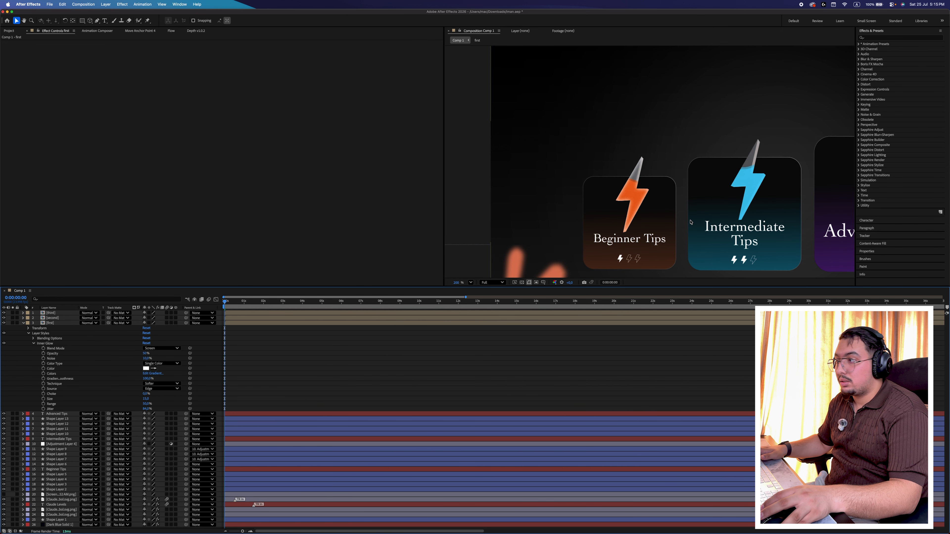
left_click_drag(690, 221, 588, 221)
left_click(45, 343)
left_click(33, 343)
left_click(44, 332)
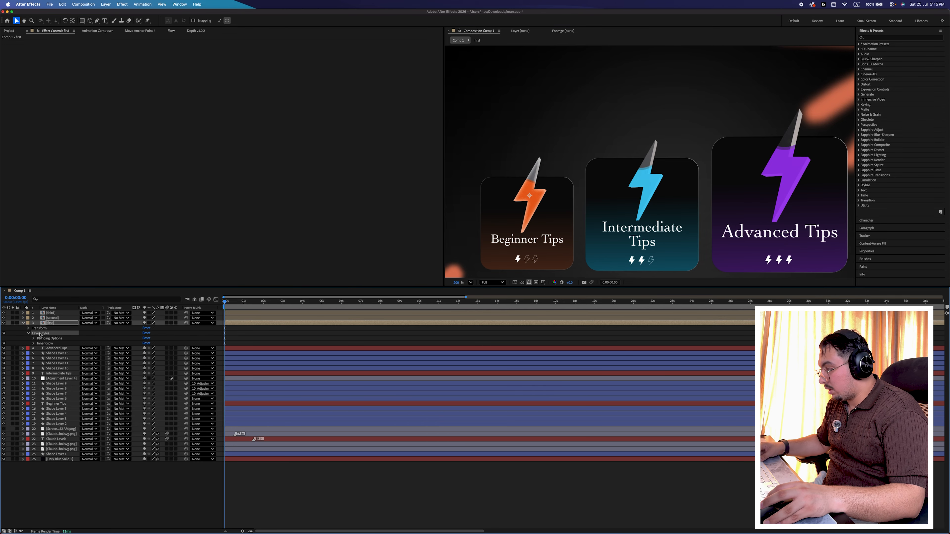
left_click(56, 318)
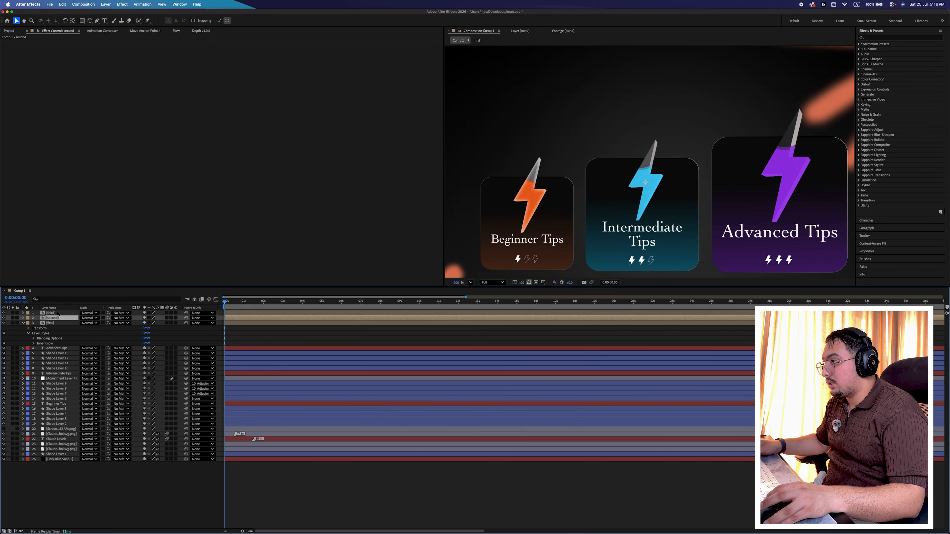
left_click(58, 314, "shift")
key("super+v")
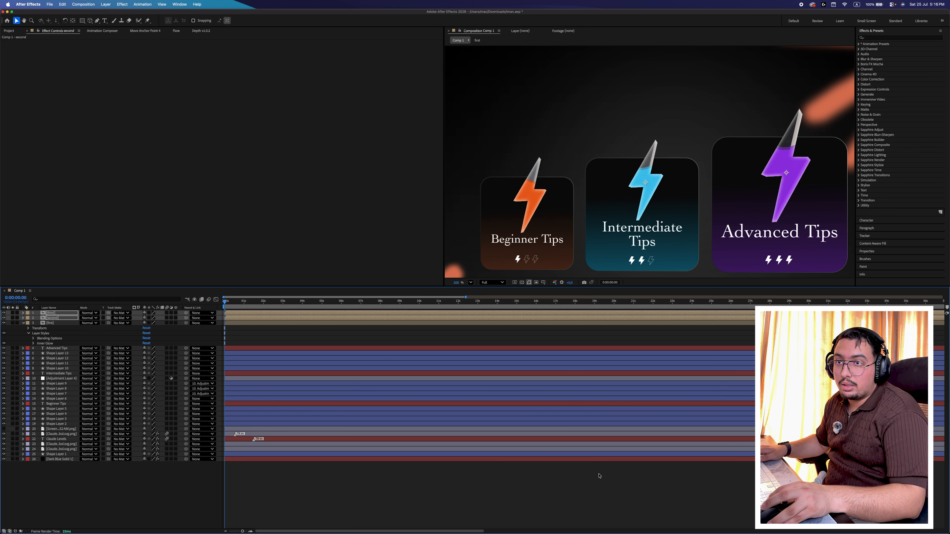
left_click(600, 475)
scroll(654, 191, "up", 2)
scroll(825, 166, "down", 1)
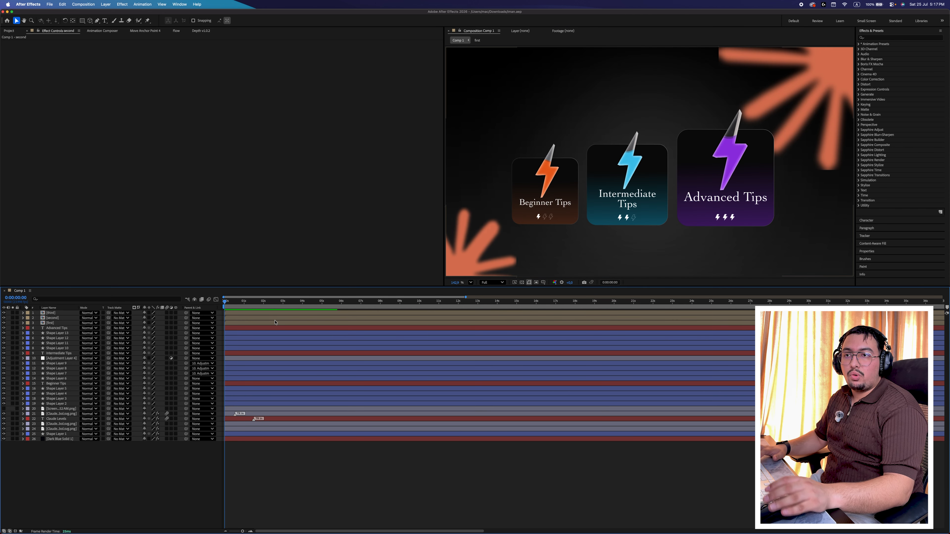
- In the "first" pre-comp, keyframe both wave layers' Position from below the bolt at the start to the filled level at about 2:18
left_click(293, 323)
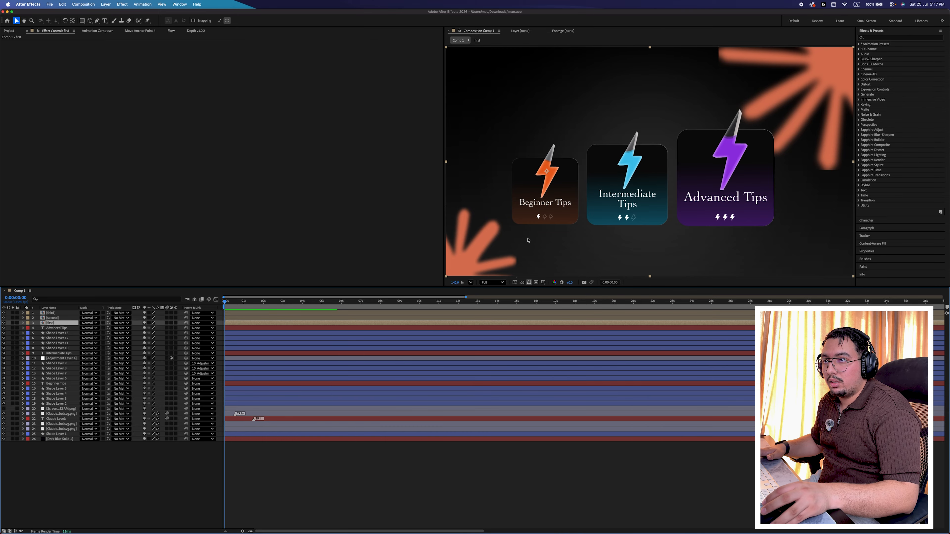
double_click(282, 323)
key("p")
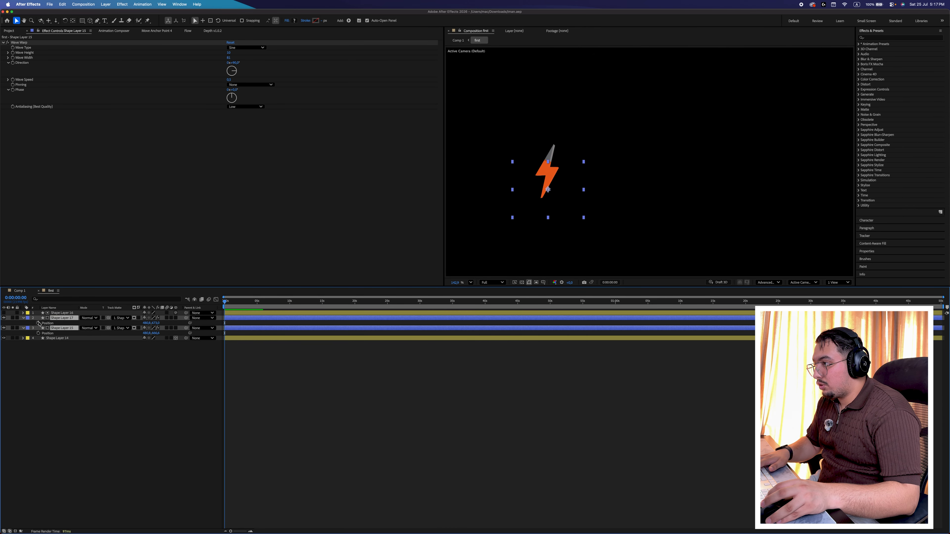
left_click(38, 323)
mouse_move(225, 323)
left_mouse_down()
mouse_move(252, 323)
mouse_move(241, 319)
left_mouse_up()
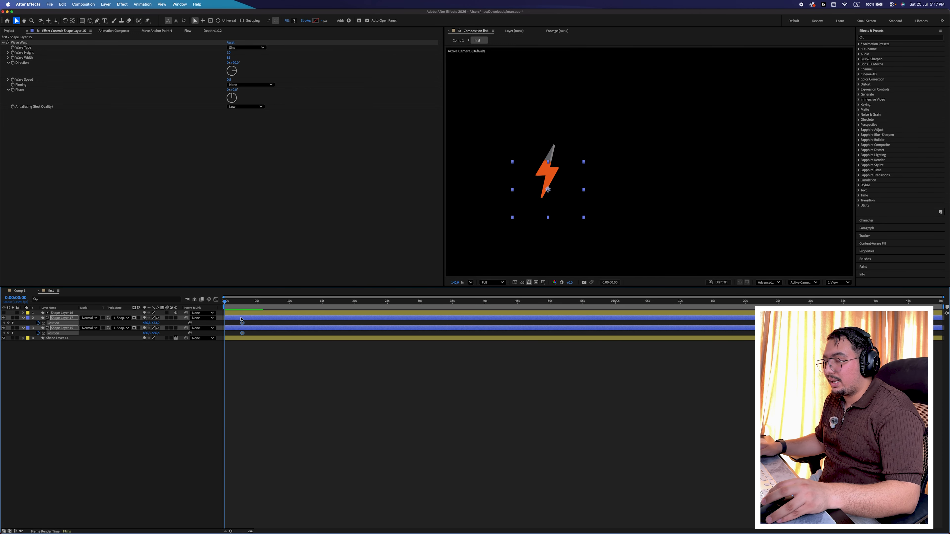
left_click_drag(158, 325, 221, 317)
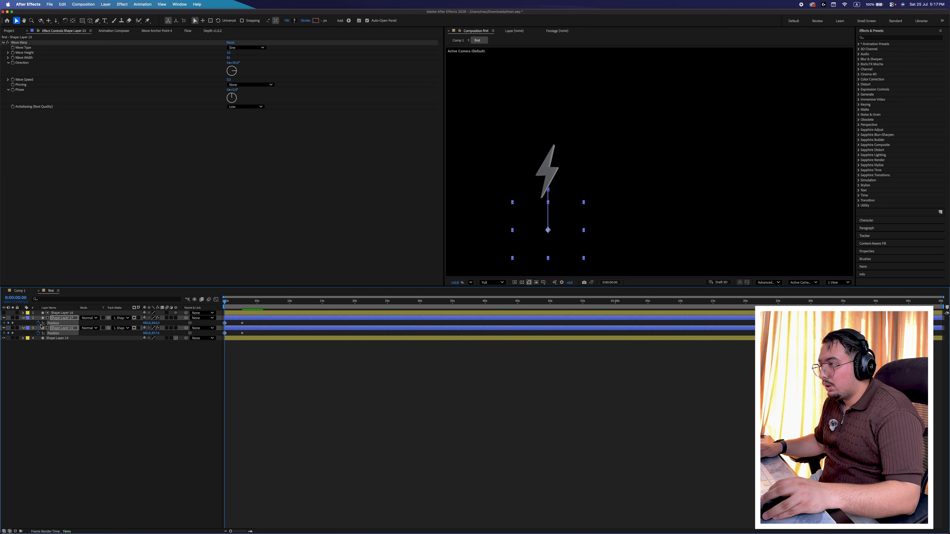
- Lower both waves' end keyframes at 2:18 so the orange liquid fills only the bolt's lower third, and ease all Position keyframes
left_click(12, 323)
left_click_drag(155, 324, 184, 320)
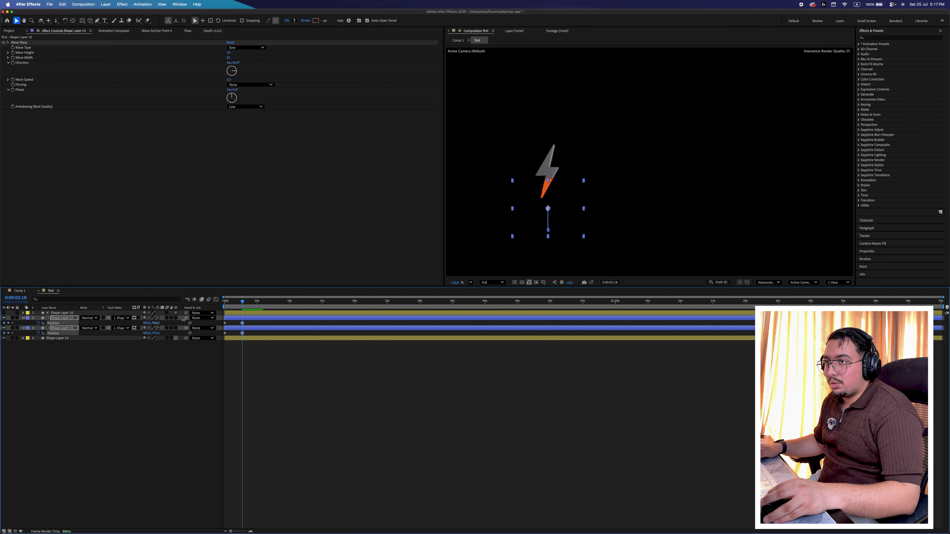
left_click_drag(253, 320, 221, 334)
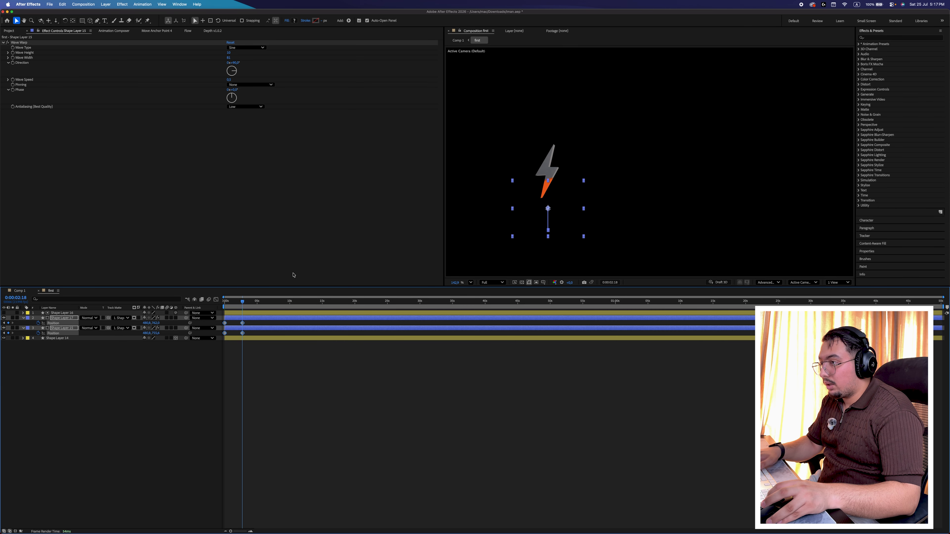
- Preview the orange bolt's fill animation from the start
left_click_drag(243, 305, 223, 307)
key("space")
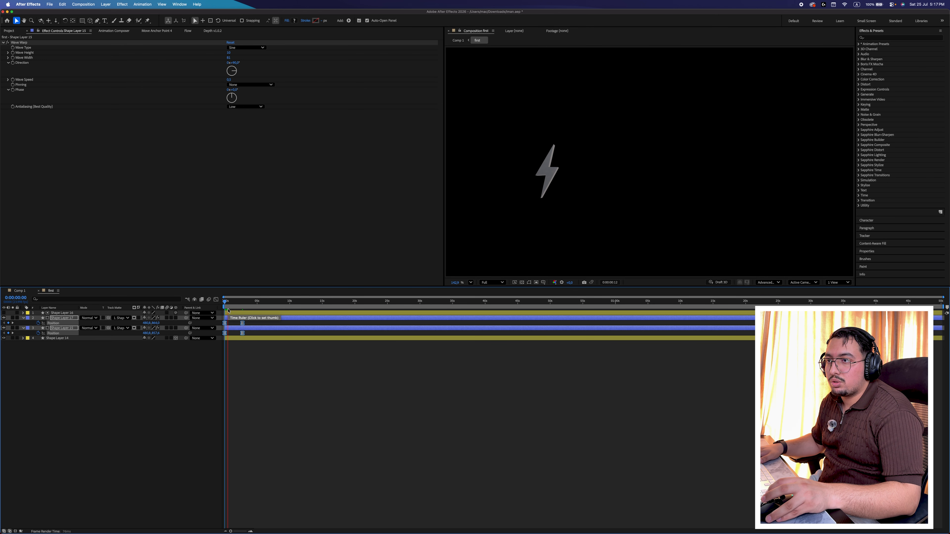
key("space")
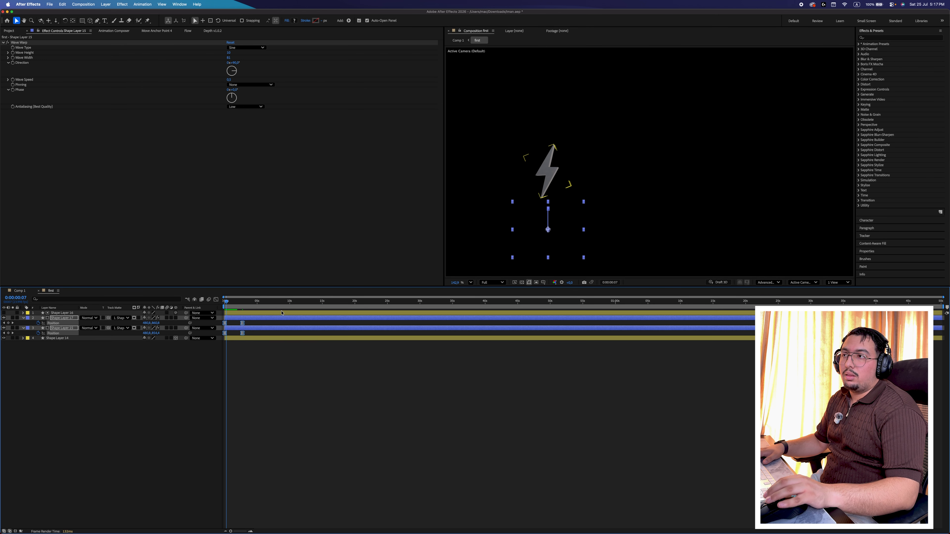
key("space")
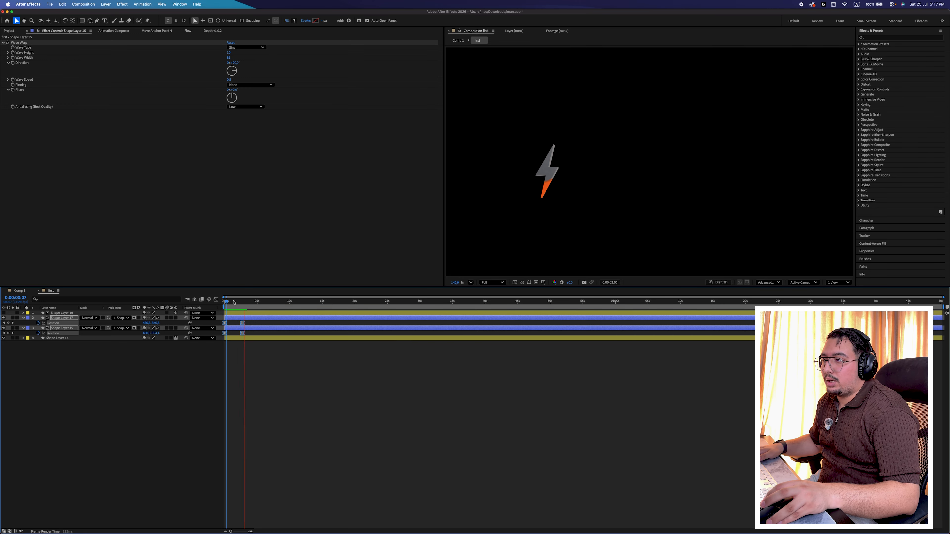
left_click_drag(227, 303, 228, 302)
- Paste the orange waves' Position keyframes onto both wave layers of the "second" pre-comp at the start and reveal them
key("u")
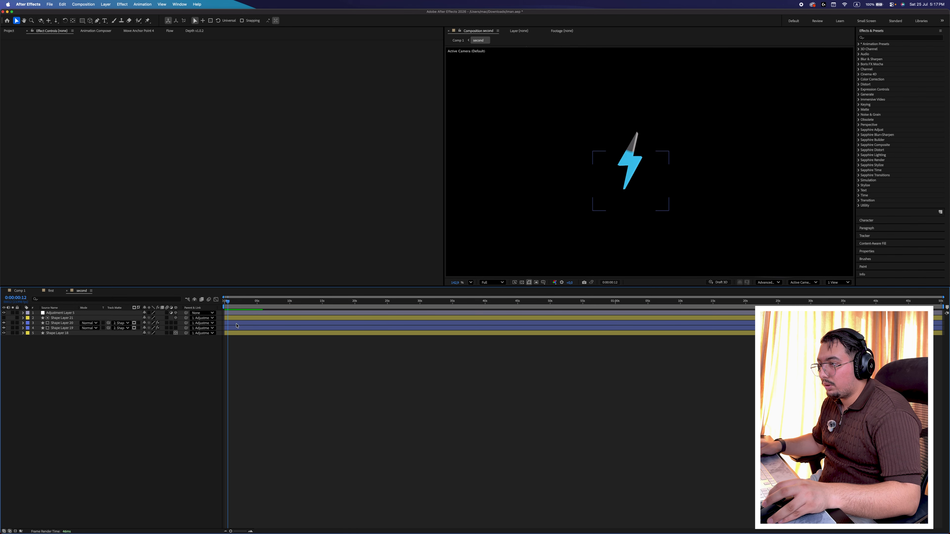
left_click(236, 324)
left_click(238, 328, "shift")
key("Home")
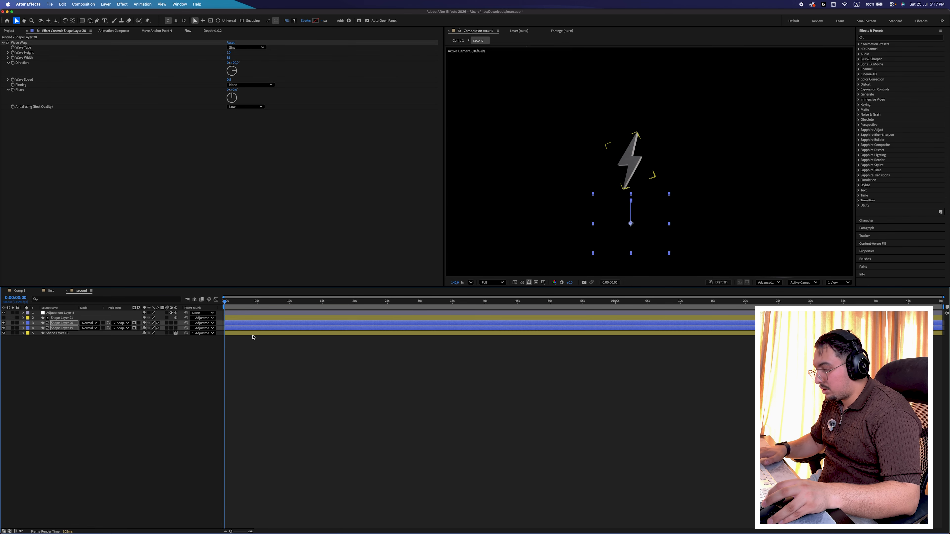
key("u")
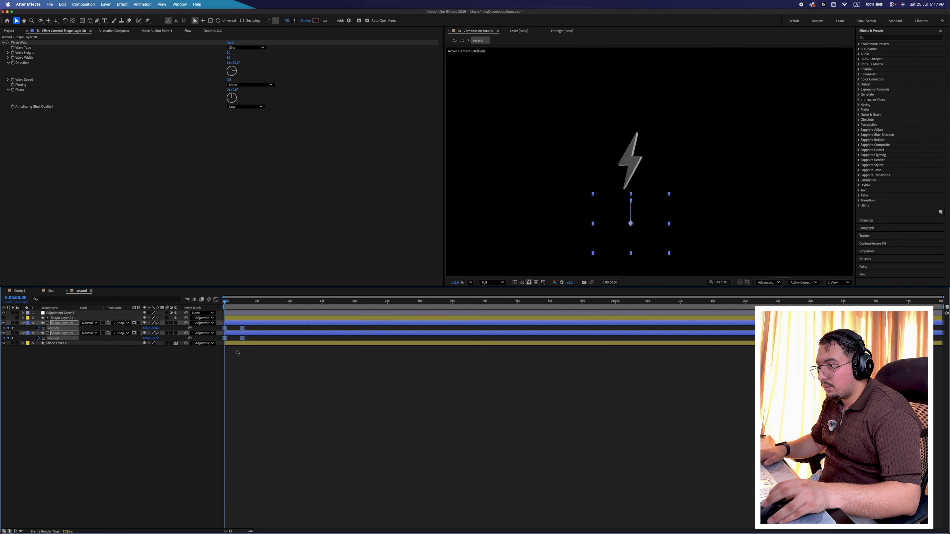
- Raise both waves at the 2:18 keyframes so the blue liquid fills just over half the bolt, and preview the fill
left_click(237, 353)
key("k")
left_click(245, 323)
left_click(248, 333, "shift")
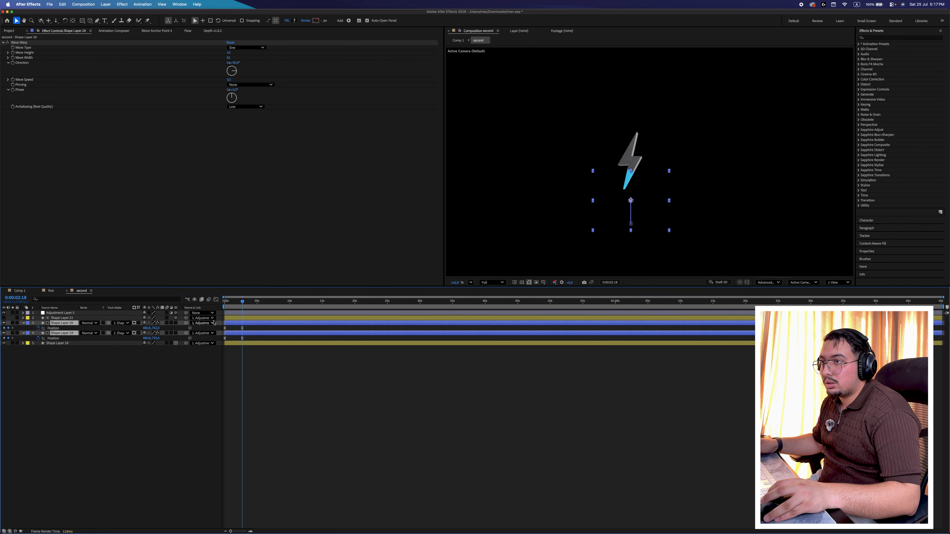
left_click_drag(155, 328, 139, 330)
left_click_drag(252, 326, 212, 340)
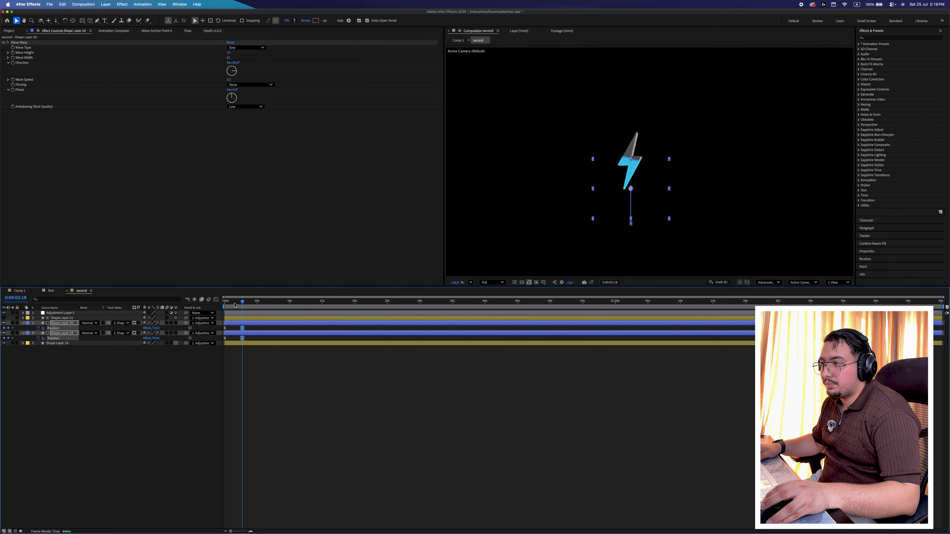
key("Home")
key("space")
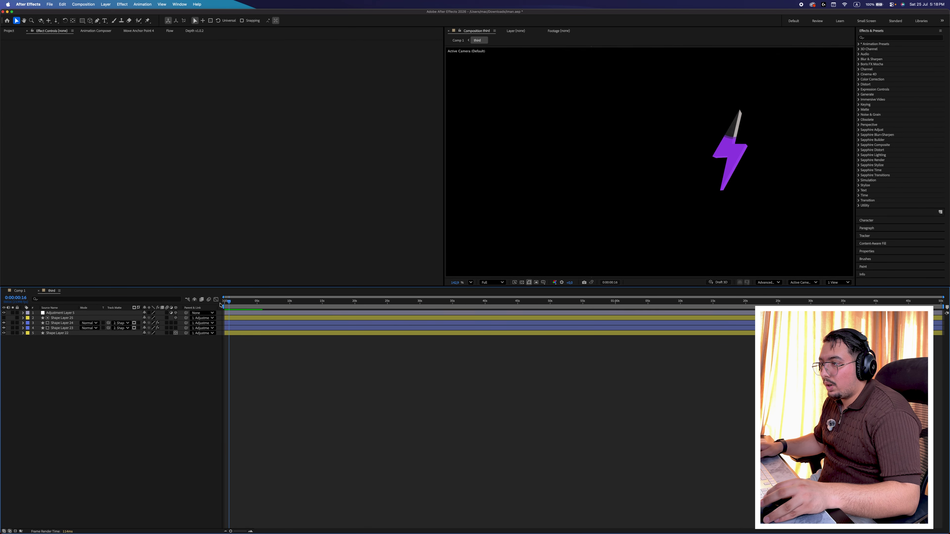
- Paste the wave Position keyframes onto both wave layers of the "third" pre-comp at the start and reveal them
left_click_drag(221, 305, 217, 305)
left_click(284, 323)
left_click(290, 328, "shift")
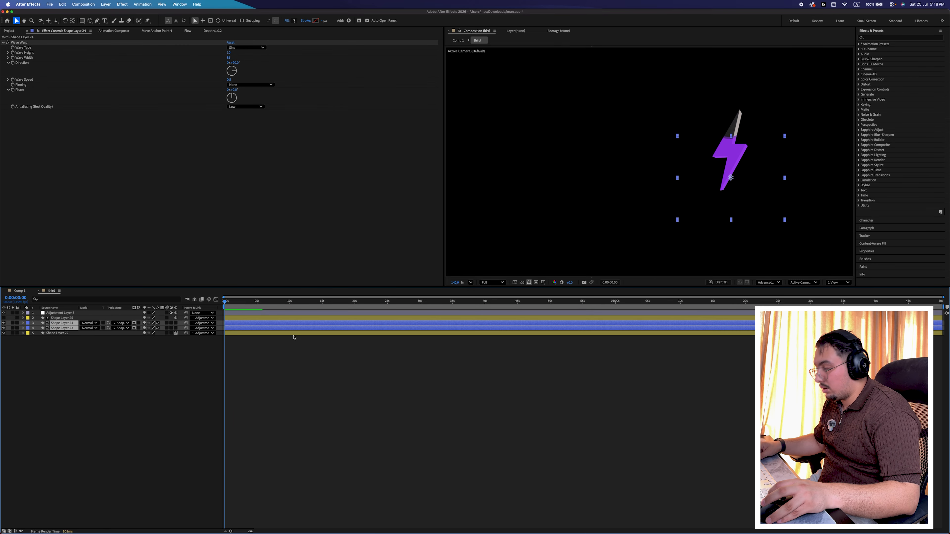
key("super+v")
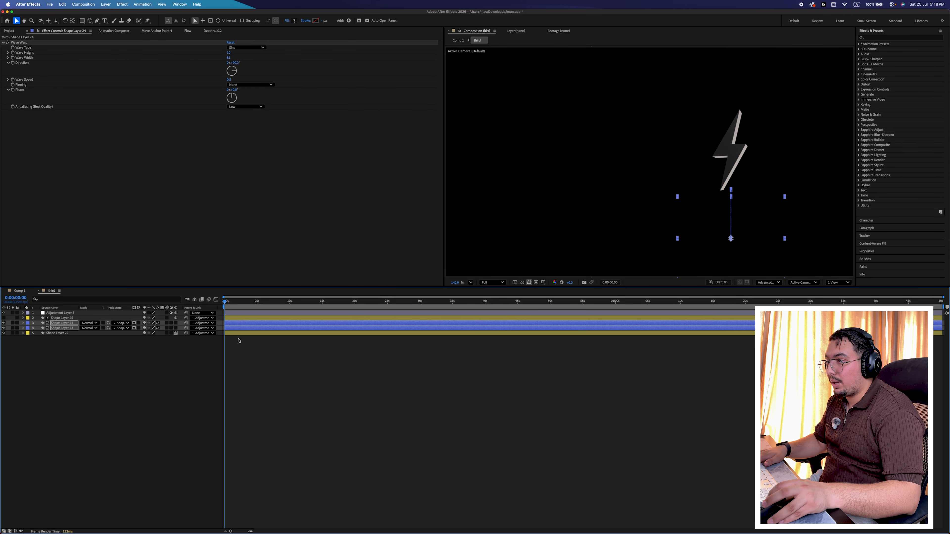
key("u")
- Raise both waves at the 2:18 keyframes so the purple liquid fills most of the bolt, and deselect the layers
key("k")
left_click_drag(141, 331, 134, 333)
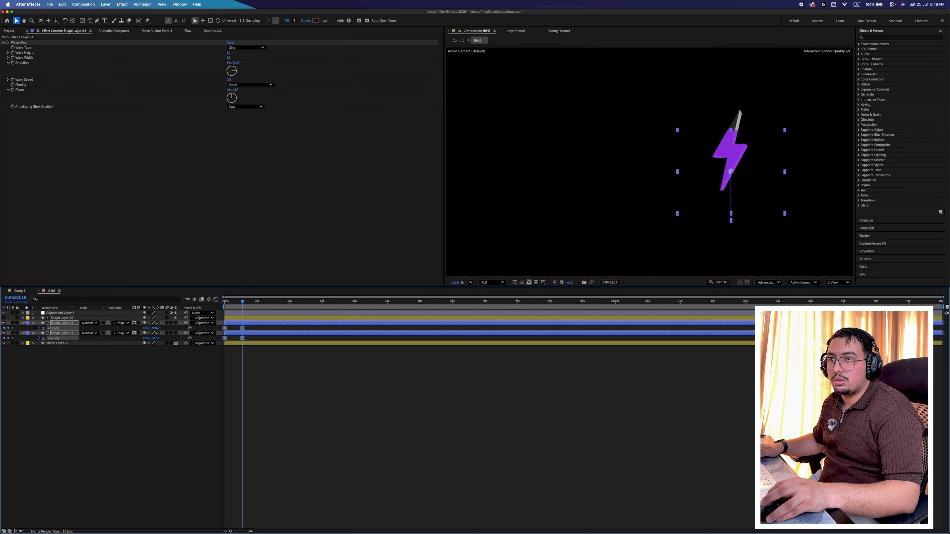
key("Up")
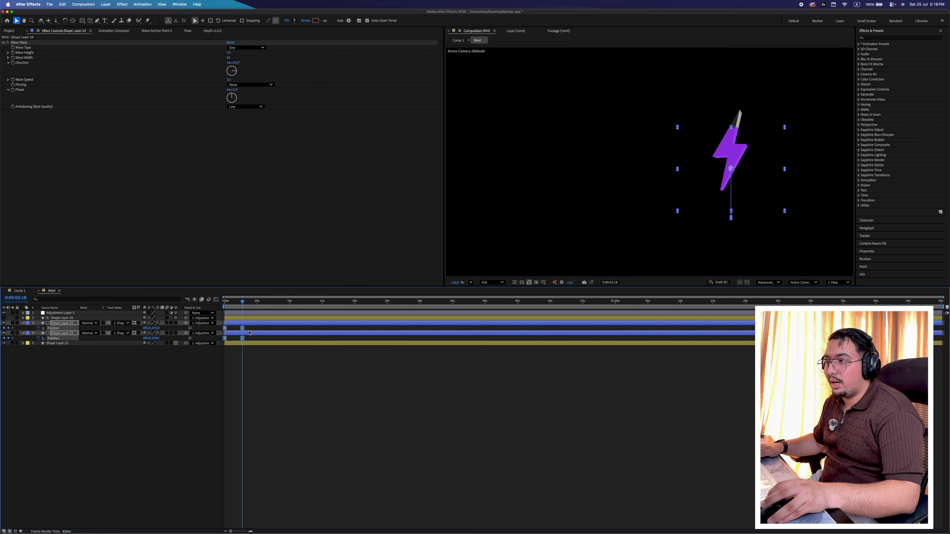
left_click(373, 379)
- Return to Comp 1 and preview the fill animation of all three bolts
key("super+w")
key("space")
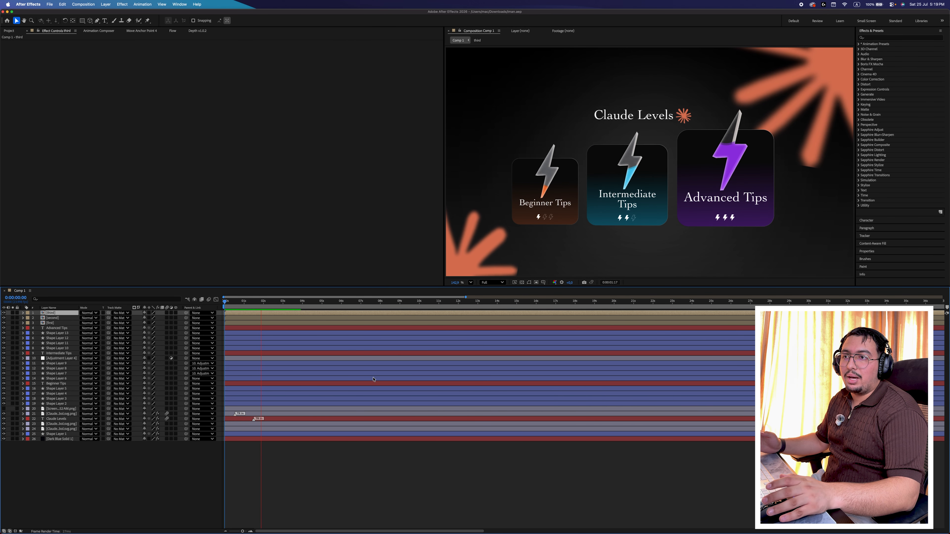
key("space")
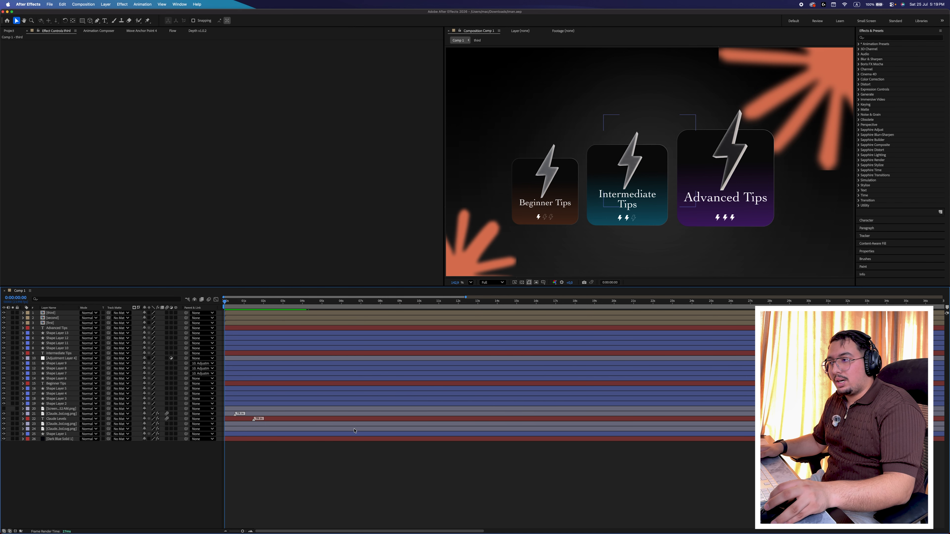
left_click(242, 324)
left_click(310, 449)
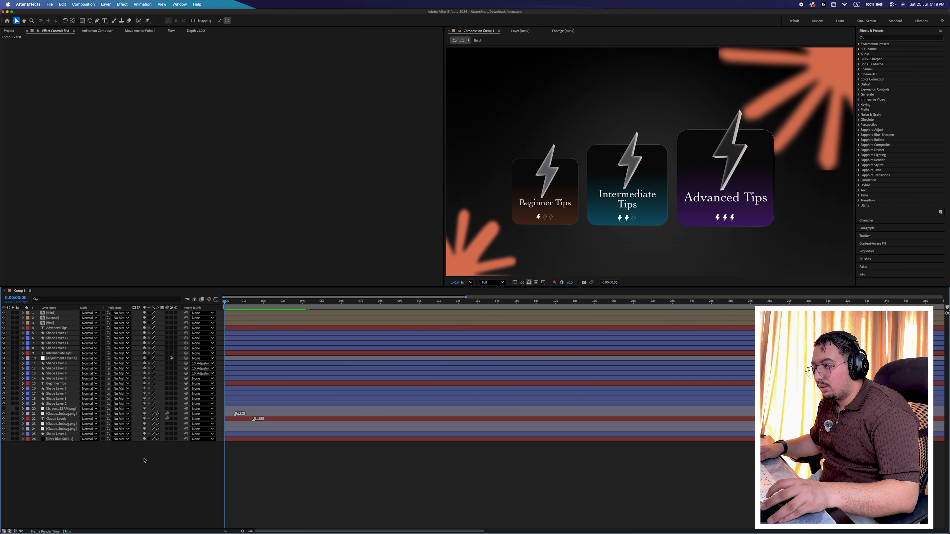
right_click(147, 447)
mouse_move(180, 450)
left_click(236, 461)
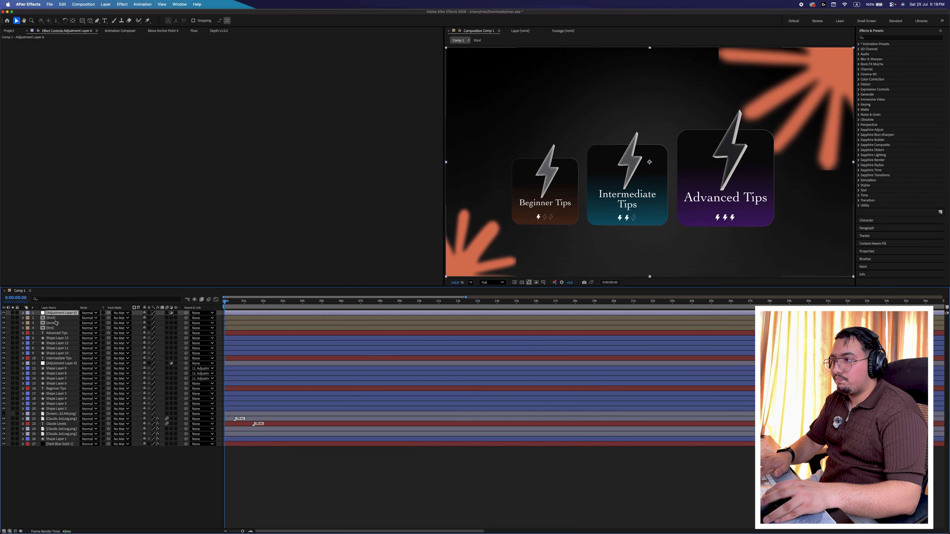
key("Delete")
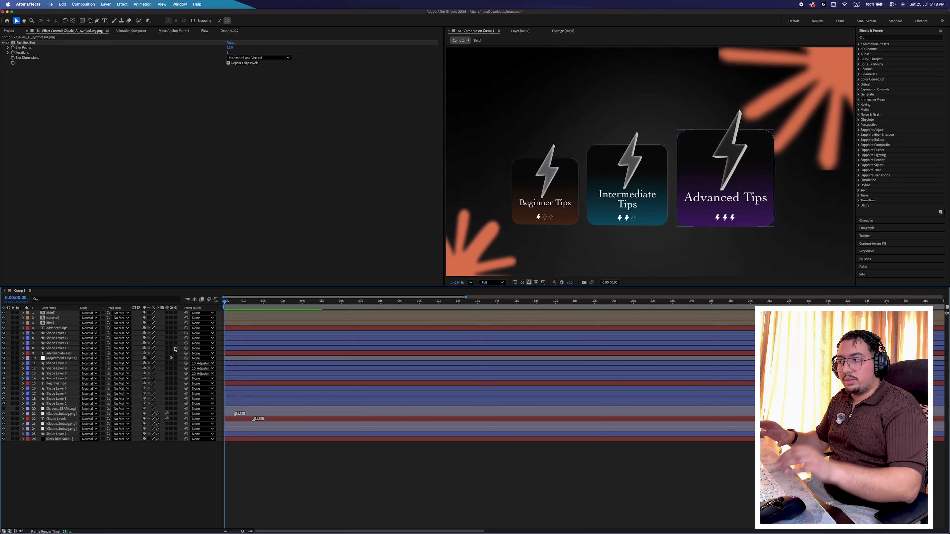
- Identify the layers that make up each tip card and delete the adjustment layer among the Intermediate Tips layers
left_click(245, 321)
left_click(240, 319)
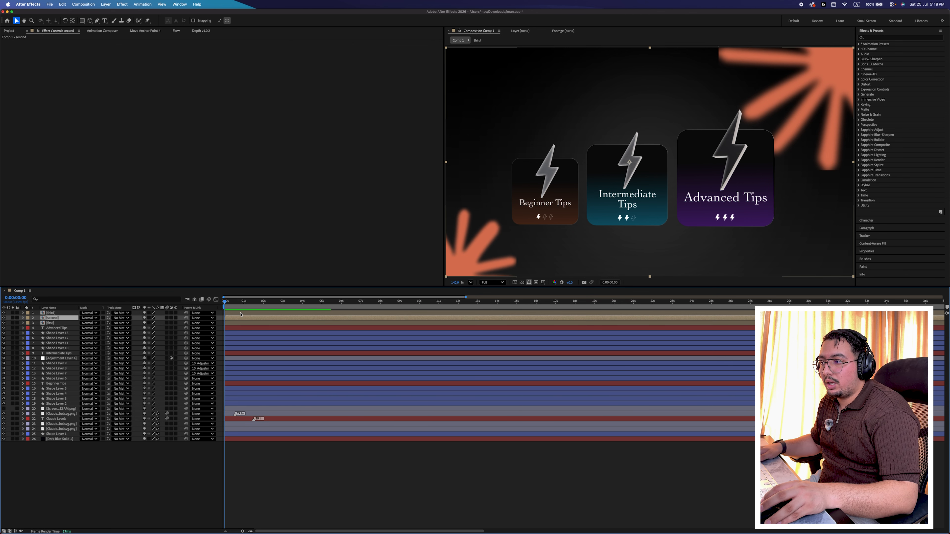
left_click(239, 314)
left_click(247, 348)
left_click(258, 329, "shift")
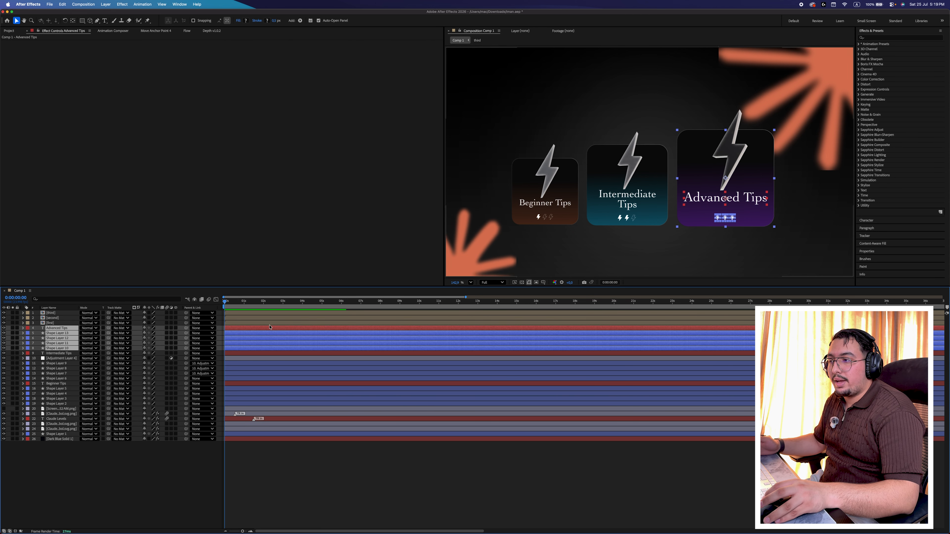
left_click(261, 353)
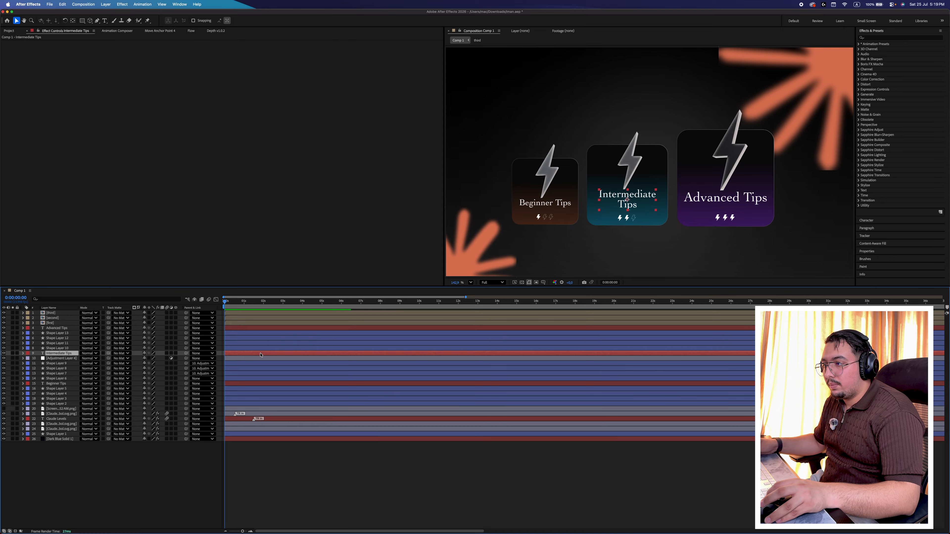
left_click(254, 378, "shift")
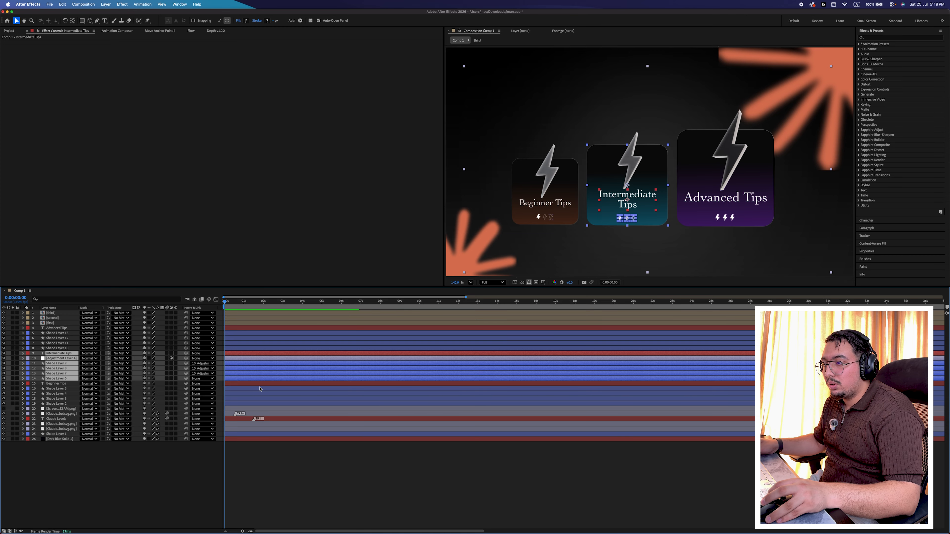
left_click(260, 384)
left_click(253, 403, "shift")
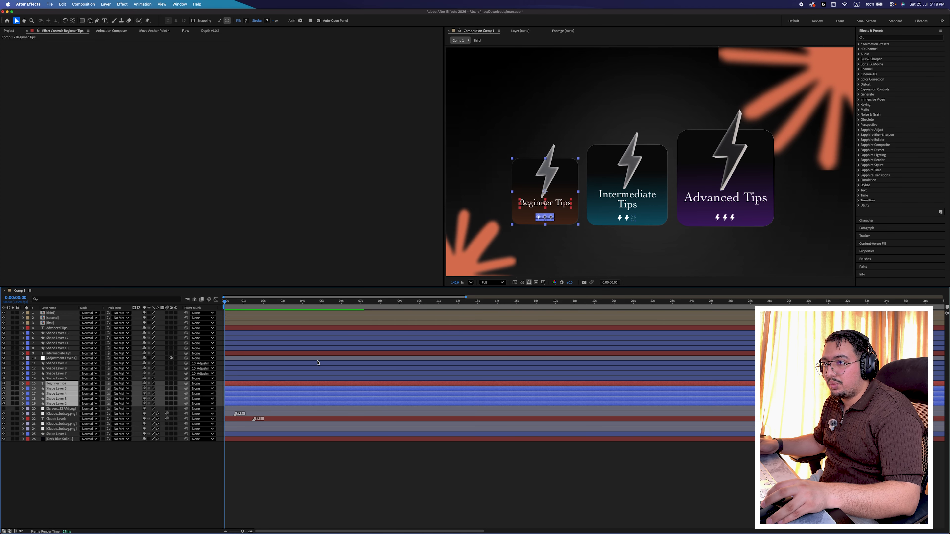
key("apostrophe")
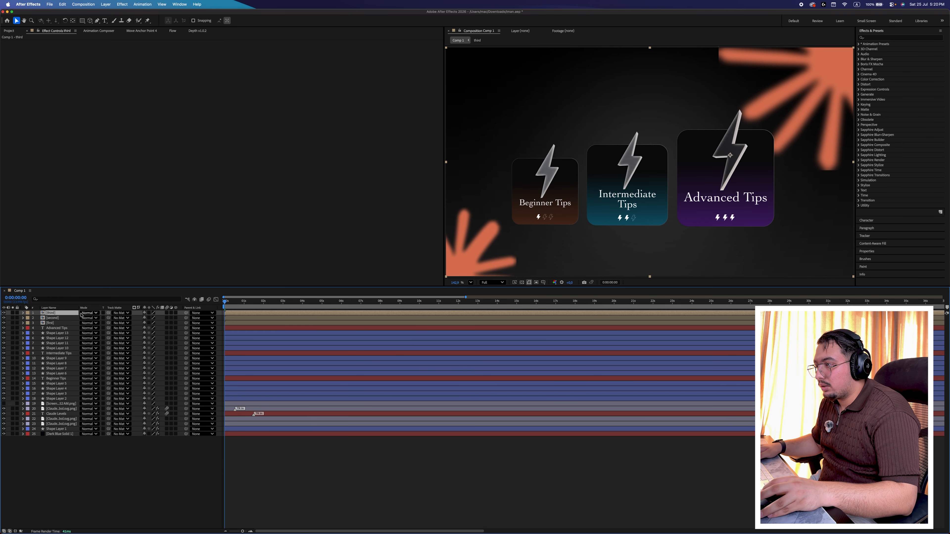
- Move the "third" bolt above the Advanced Tips layers and pre-compose them together as "card 3"
left_click_drag(64, 313, 67, 327)
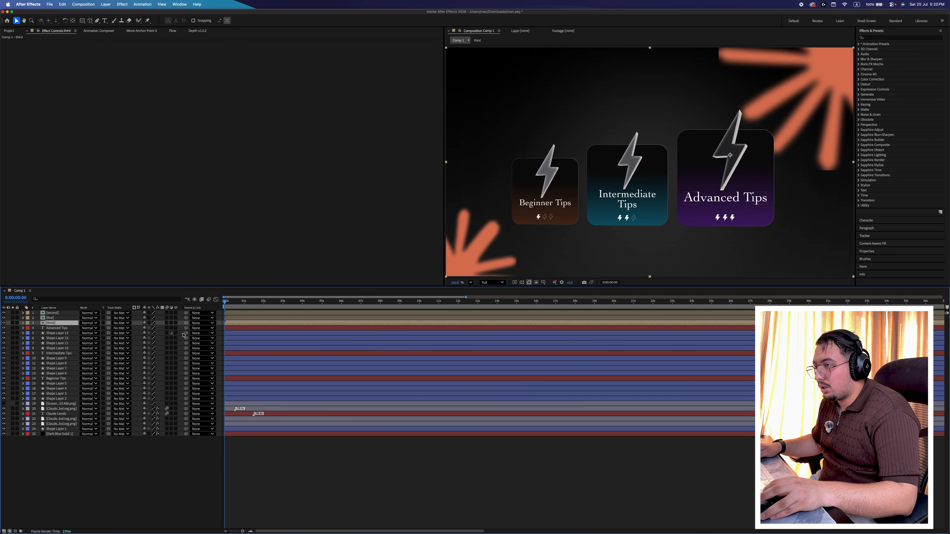
left_click(237, 348, "shift")
right_click(270, 346)
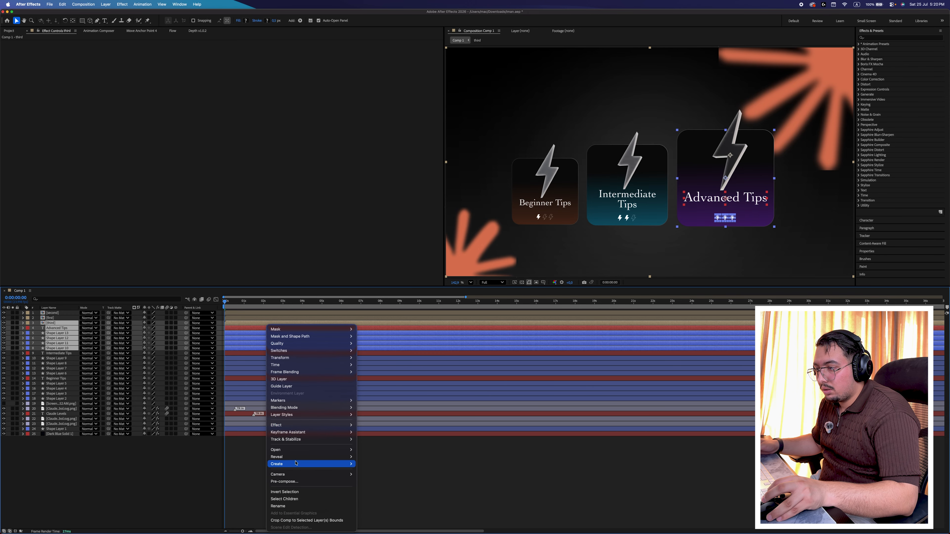
left_click(294, 481)
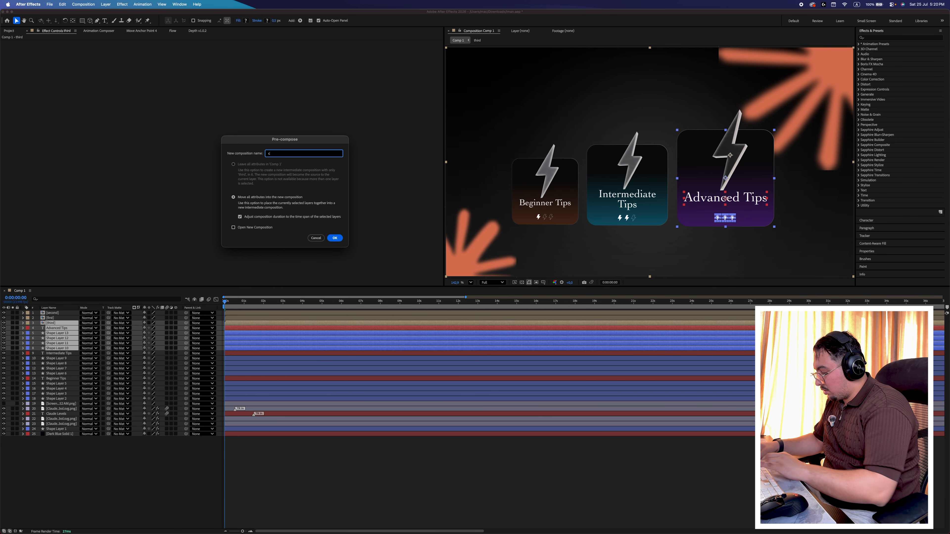
type("card 3")
key("Return")
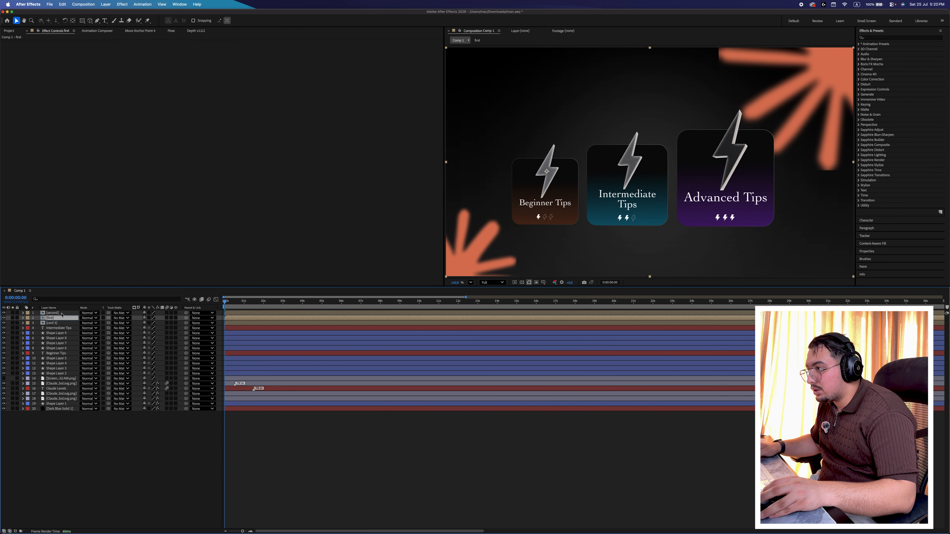
- Move the "second" bolt above the Intermediate Tips layers and pre-compose them together as "card 2"
left_click_drag(63, 314, 63, 329)
left_click(241, 348, "shift")
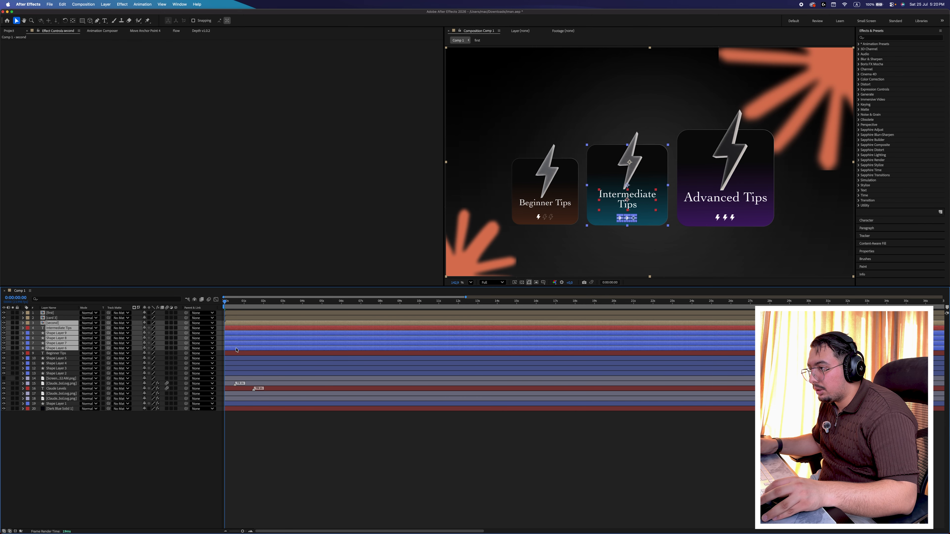
key("super+shift+c")
type("card 2")
key("Return")
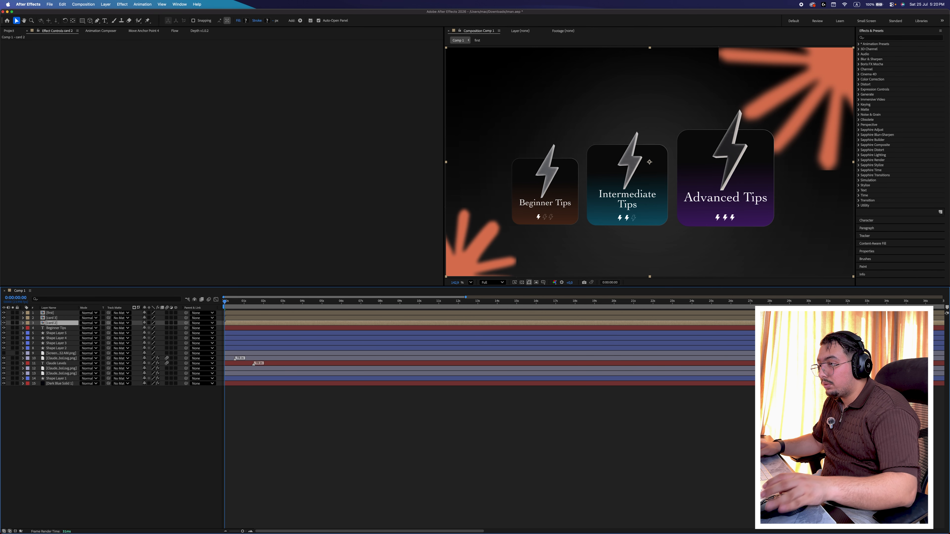
- Move the "first" bolt above the Beginner Tips layers and pre-compose them together as "card 1"
left_click_drag(51, 313, 55, 326)
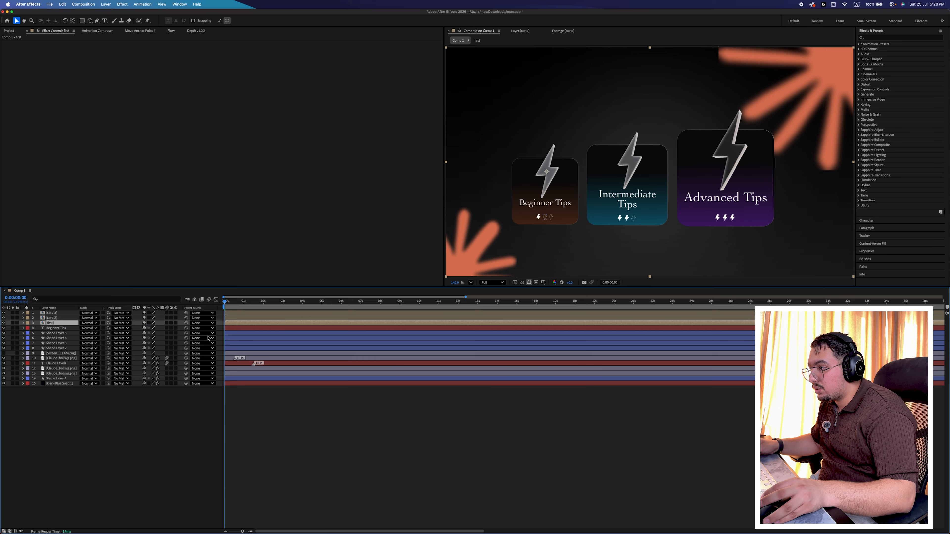
left_click(235, 328)
left_click(236, 348)
left_click(237, 321, "shift")
key("super+shift+c")
type("c")
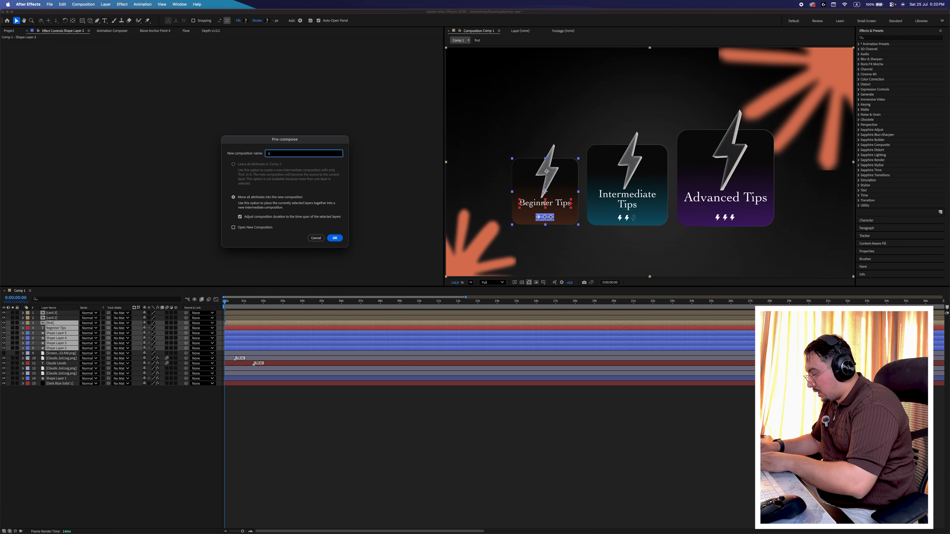
type("ard 1")
key("Return")
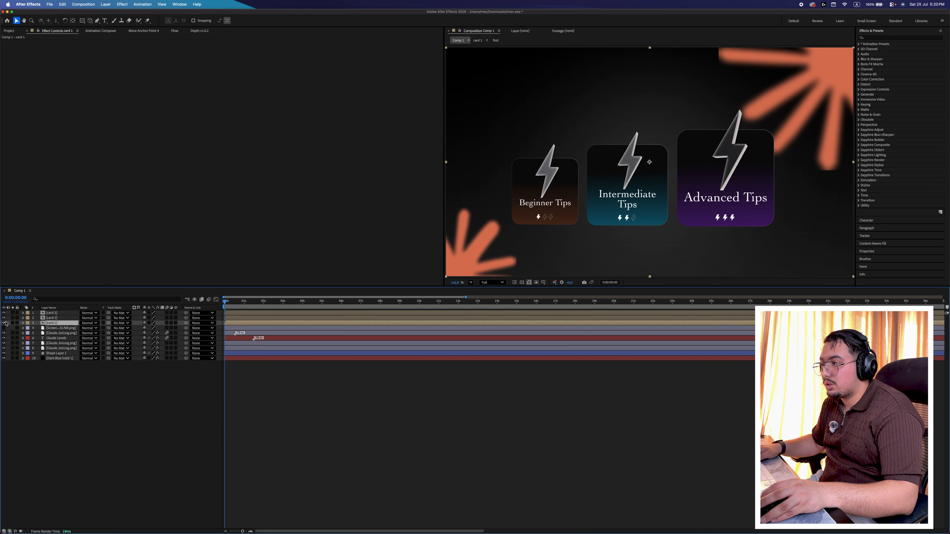
- Toggle the visibility of the three card pre-comps to check that each one holds its complete card
left_click(4, 322)
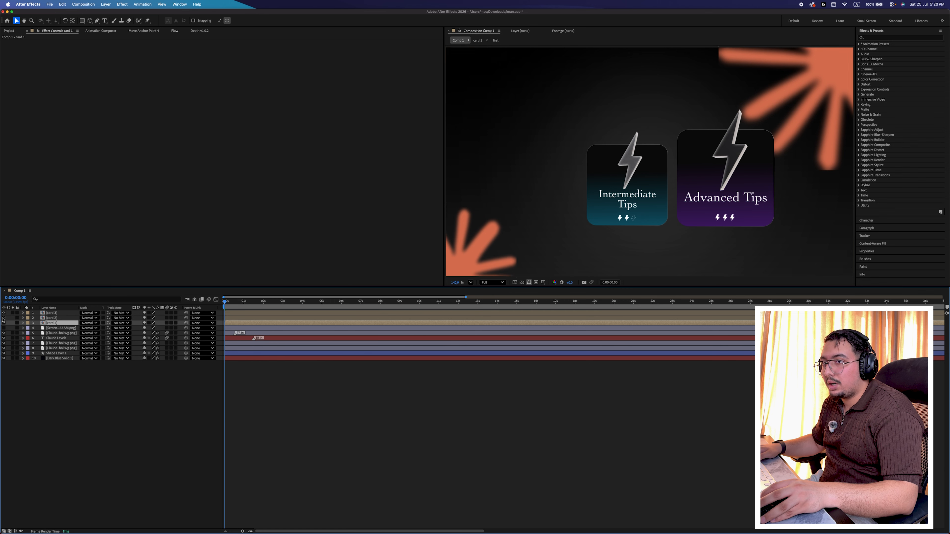
left_click(4, 317)
left_click(3, 312)
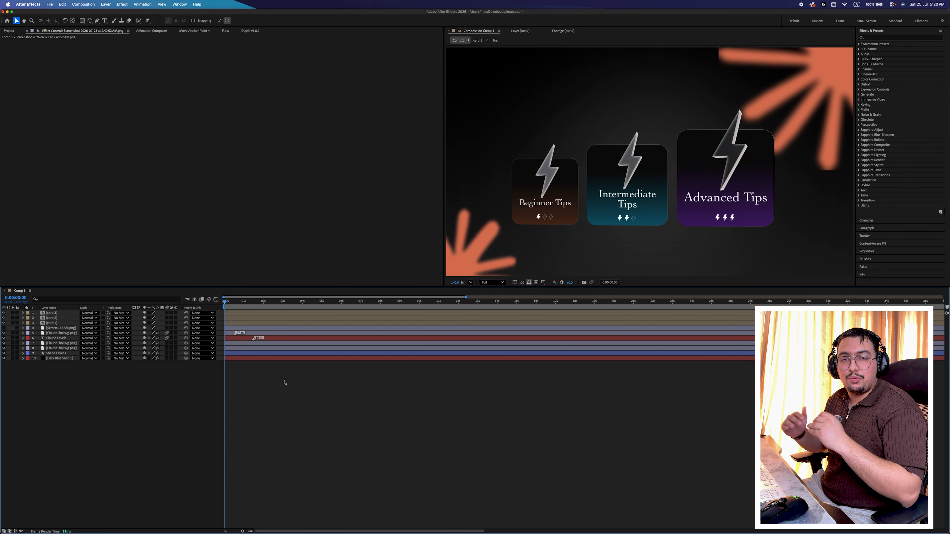
- Add Position and Opacity keyframes at the start of all three card layers
left_click(51, 313)
left_click(52, 323, "shift")
left_click(151, 31)
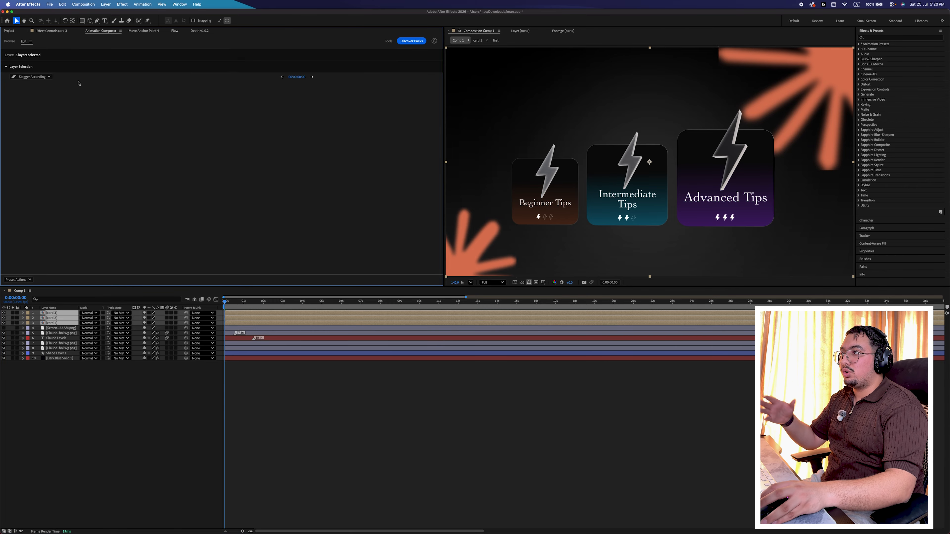
left_click(14, 43)
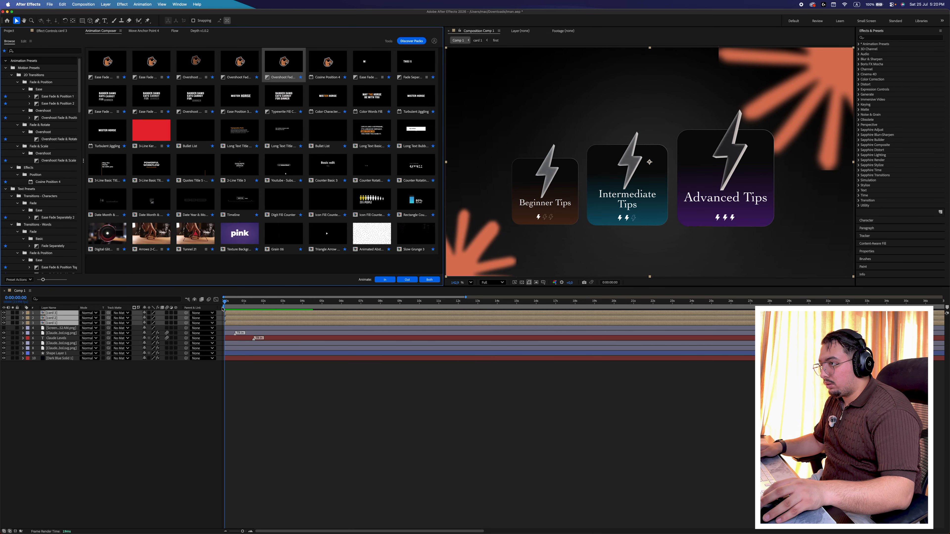
key("p")
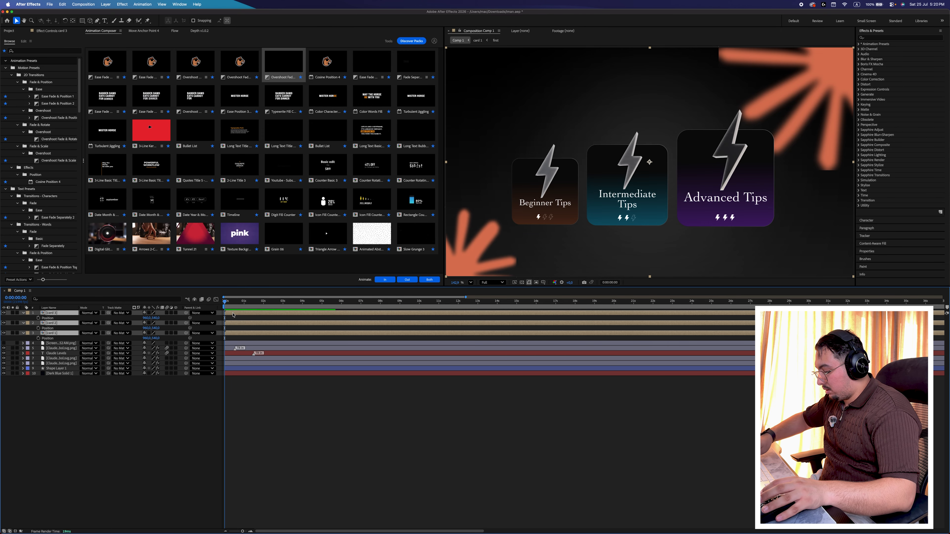
key("shift+t")
left_click(38, 318)
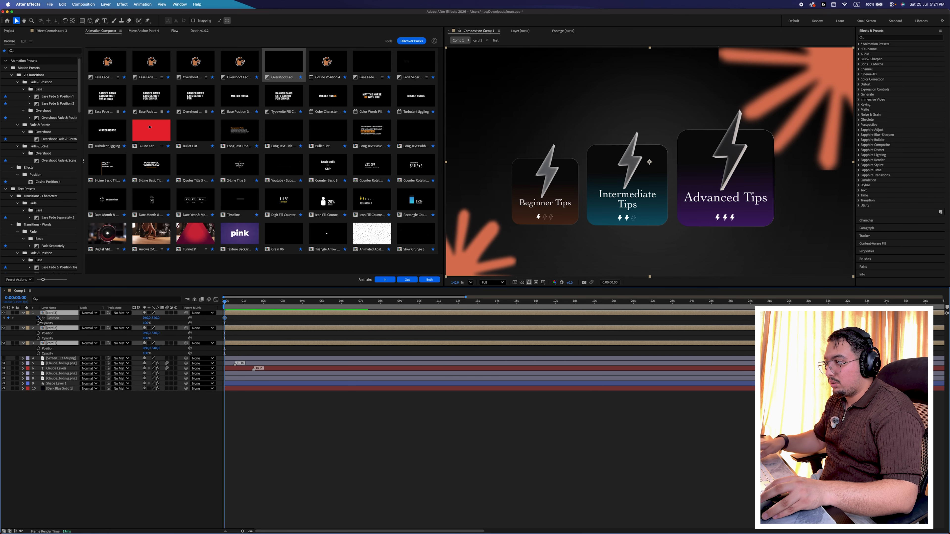
left_click(38, 322)
- Move the cards' keyframes to about 2 seconds, and at the start key a slightly lower Position and 0% Opacity
left_click_drag(229, 319, 223, 358)
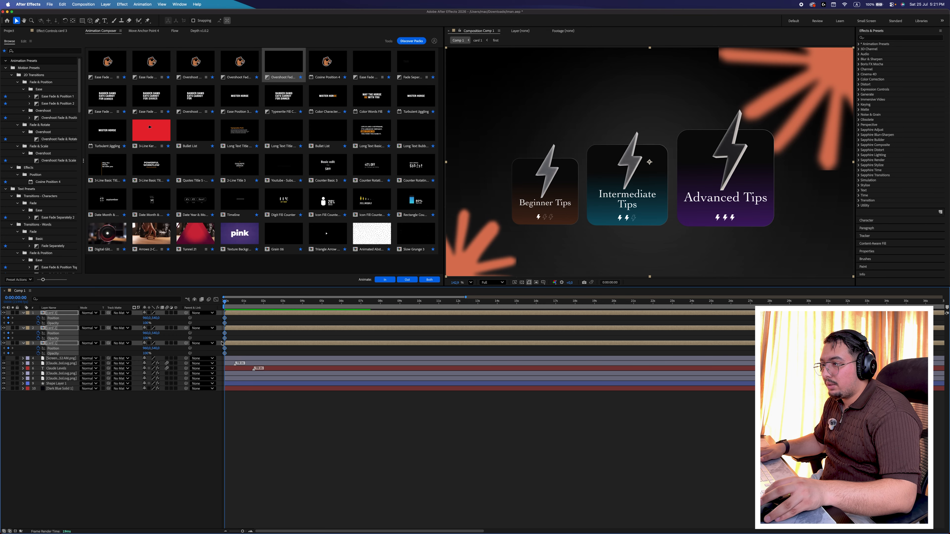
left_click_drag(224, 321, 255, 325)
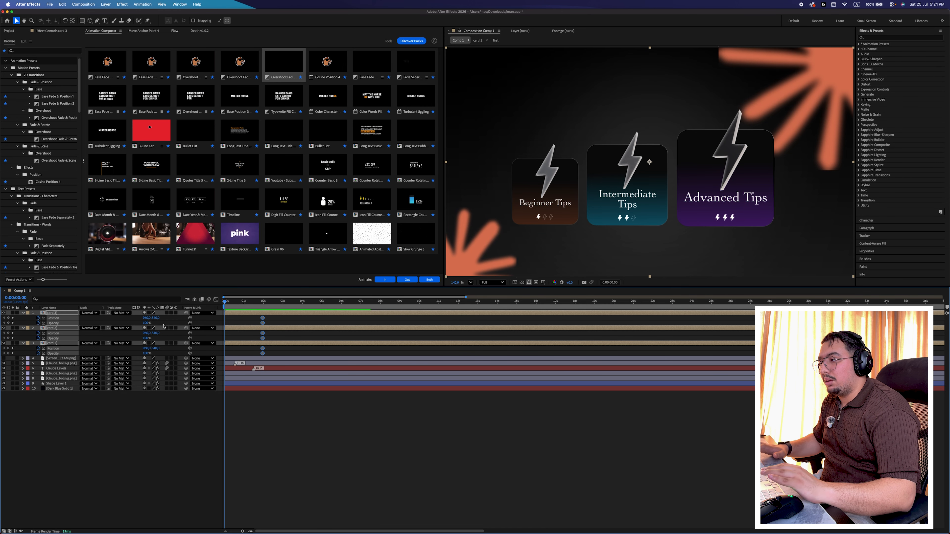
left_click_drag(155, 318, 54, 333)
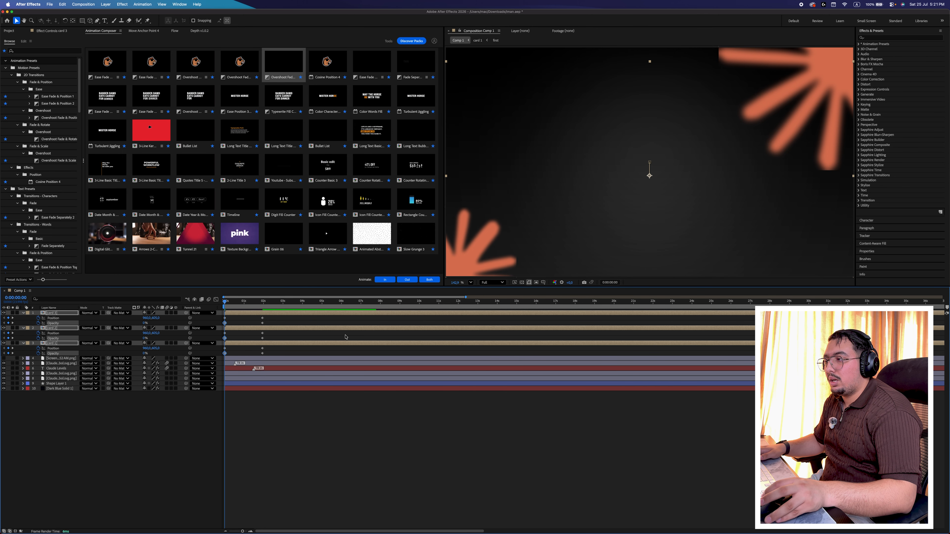
- Apply the steep ease-out Flow curve to all Position and Opacity keyframes of the cards and preview their entrance
left_click_drag(268, 316, 187, 357)
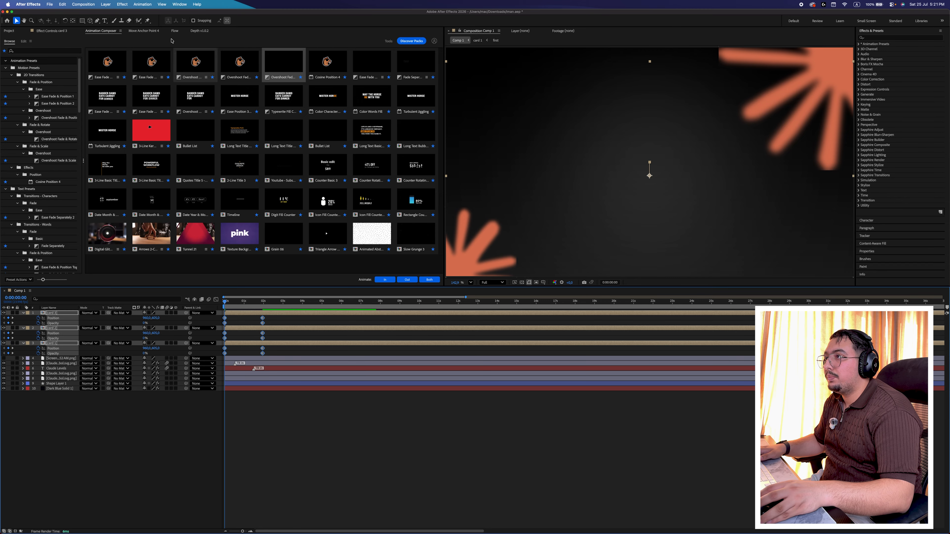
left_click(171, 30)
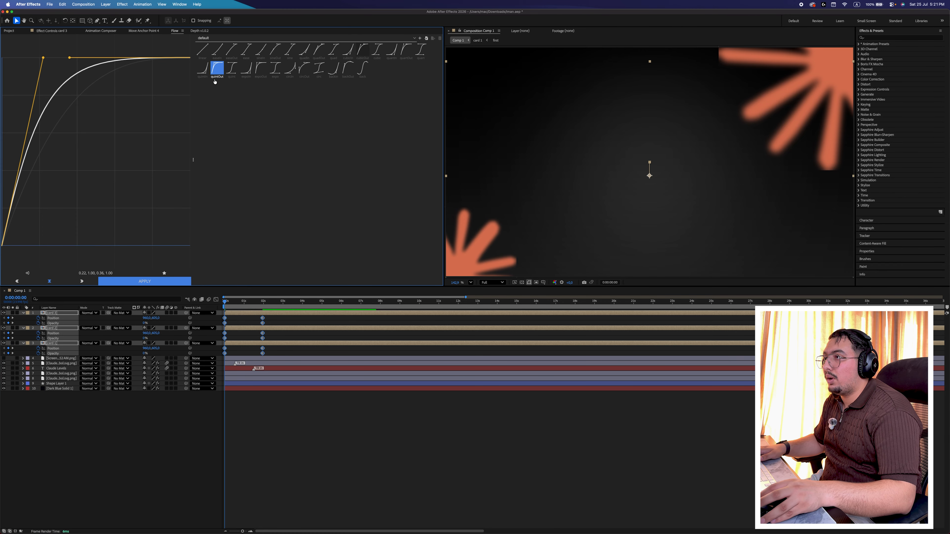
left_click(144, 283)
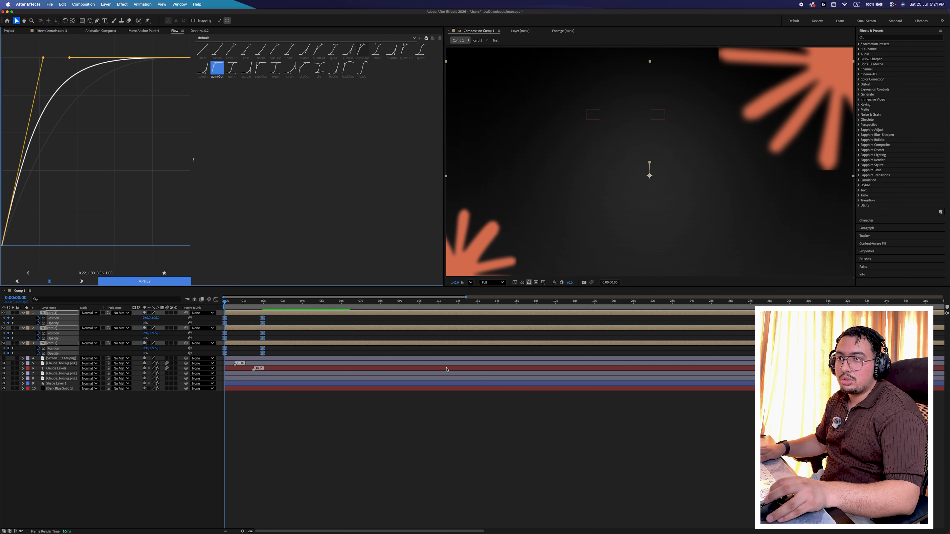
key("space")
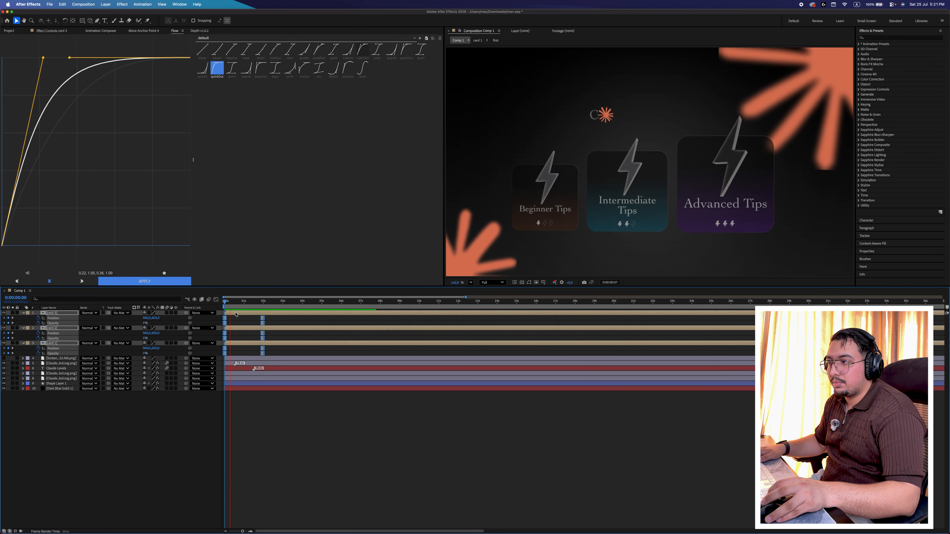
key("space")
- Collapse the card properties, stagger the starts of card 2 and card 3 by a few frames each, and preview the result
key("u")
left_click_drag(232, 317, 240, 315)
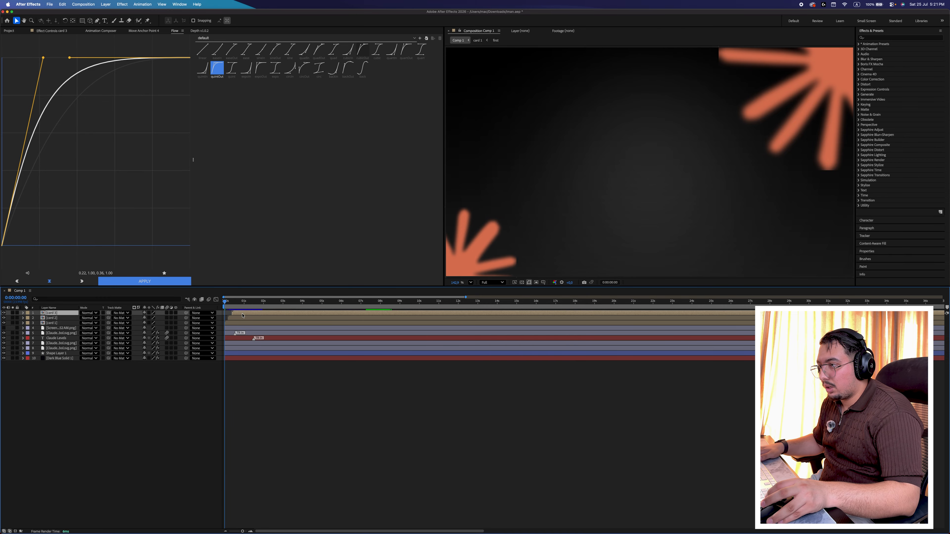
key("space")
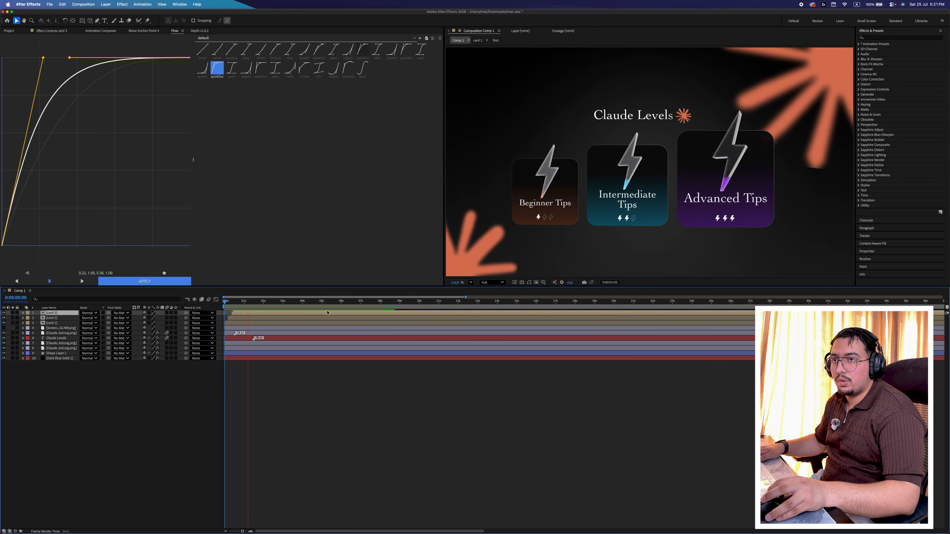
- Stop the preview with the bolts filled and create a new adjustment layer above all layers in Comp 1
right_click(75, 375)
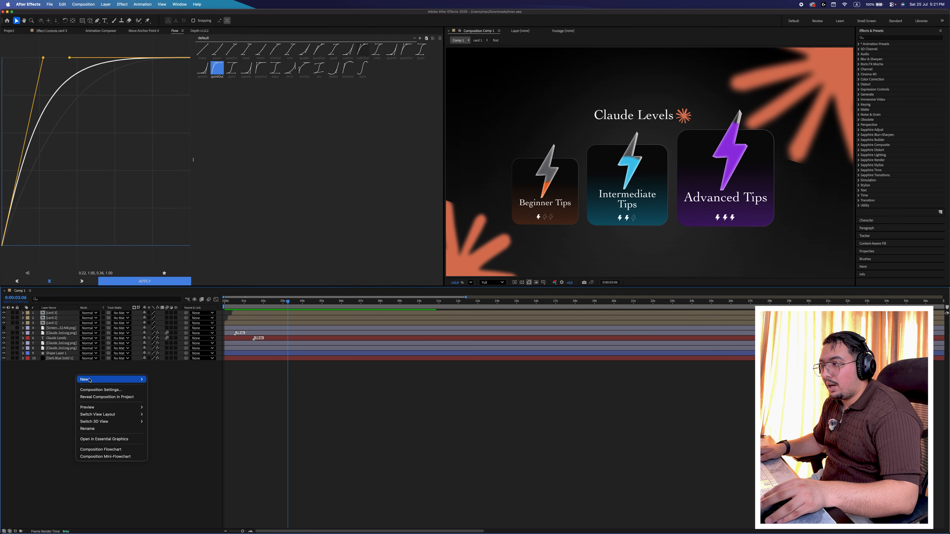
mouse_move(84, 380)
left_click(167, 432)
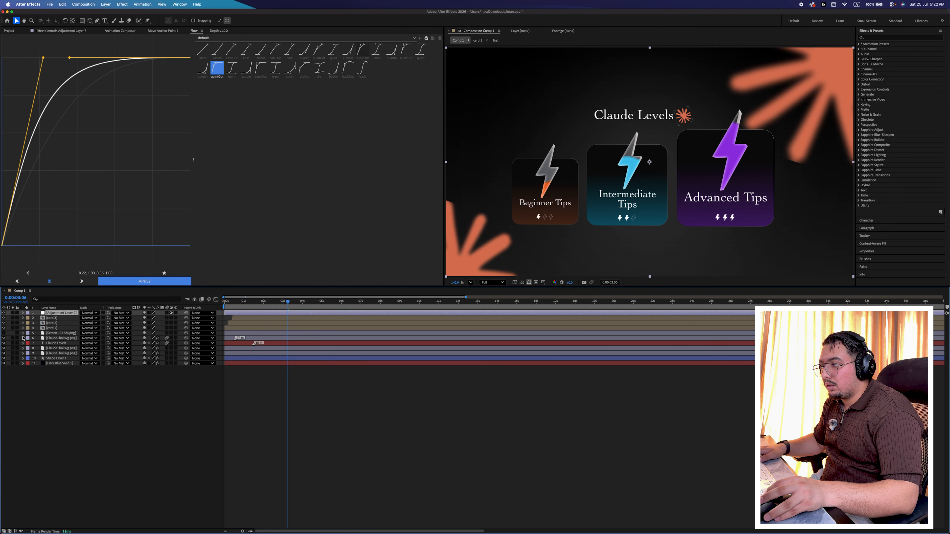
- Delete the hidden screenshot layer beneath the three card layers
left_click(58, 318)
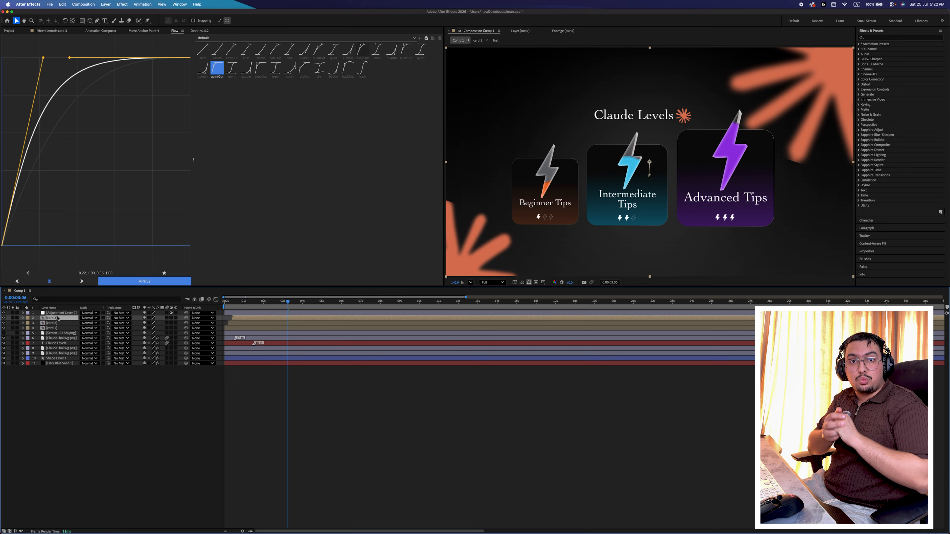
left_click(53, 327, "shift")
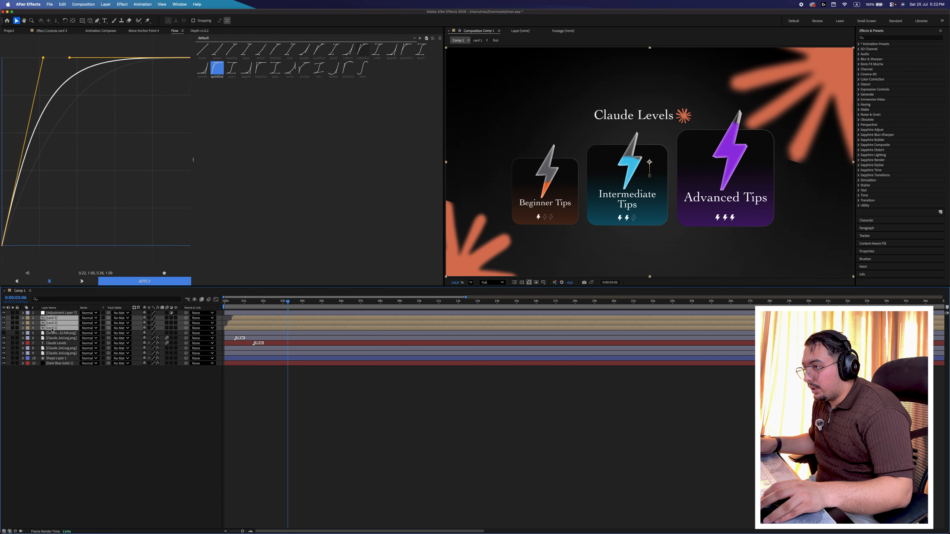
left_click(51, 333)
key("Delete")
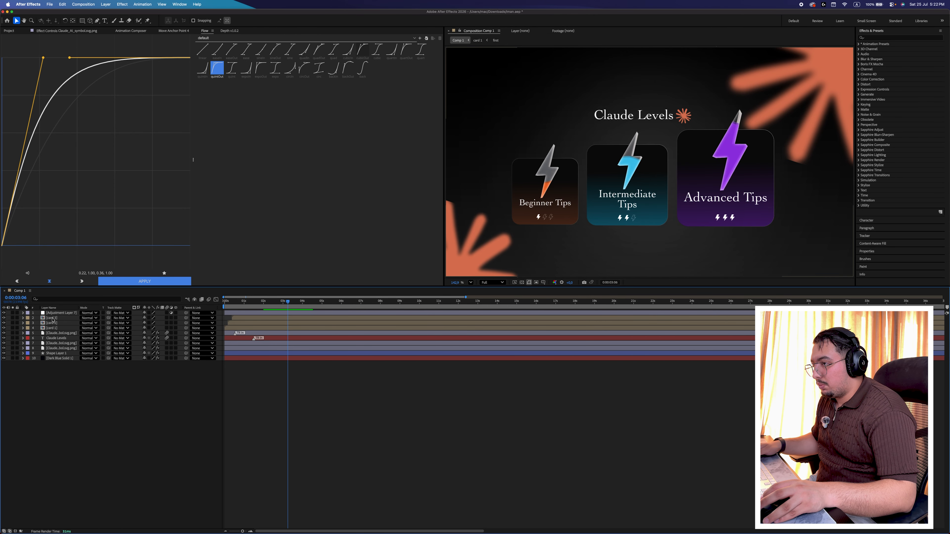
- Parent the three cards, the Claude Levels title and all Claude logo layers to the new adjustment layer
left_click(53, 318)
left_click(58, 353, "shift")
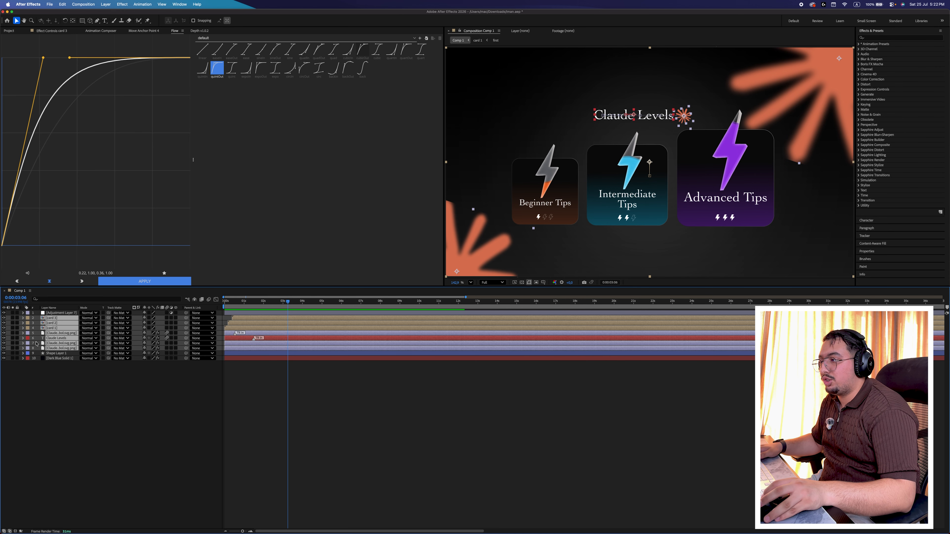
left_click(56, 354)
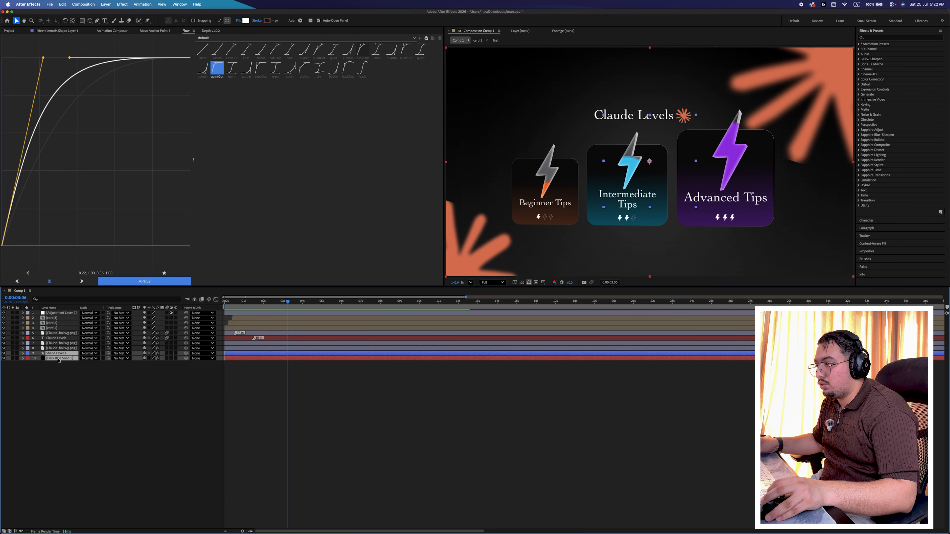
left_click(56, 348)
left_click(58, 322, "shift")
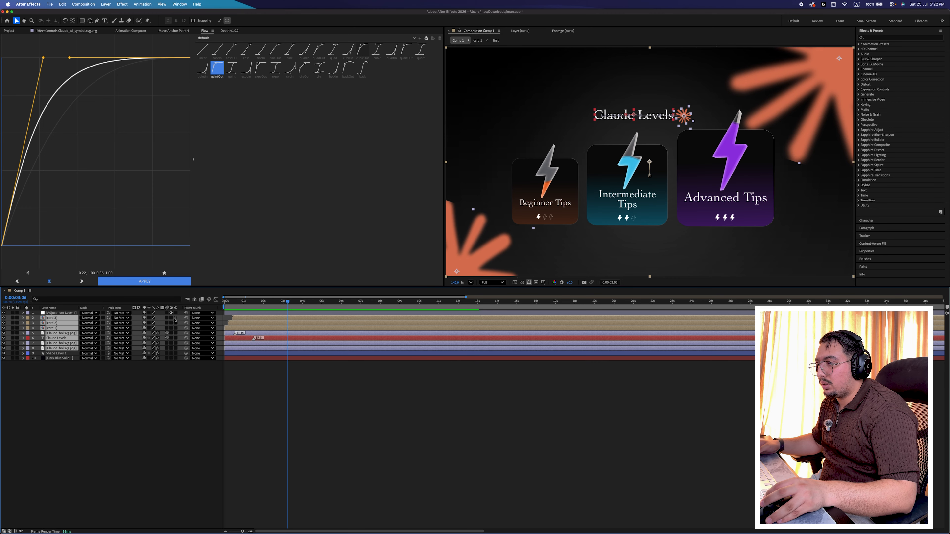
left_click_drag(185, 317, 60, 313)
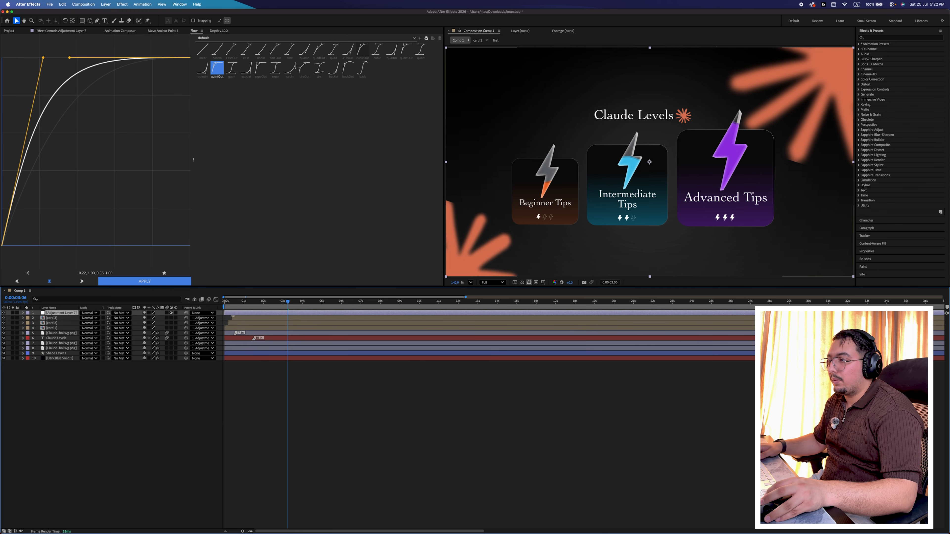
- Try scaling the adjustment layer to test the parented layers, and undo the change
left_click(225, 305)
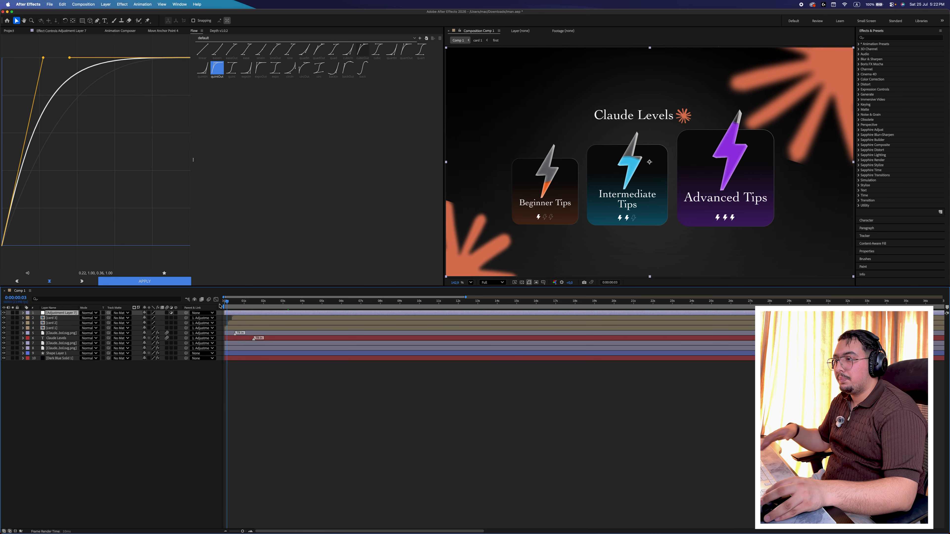
left_click(331, 306)
key("s")
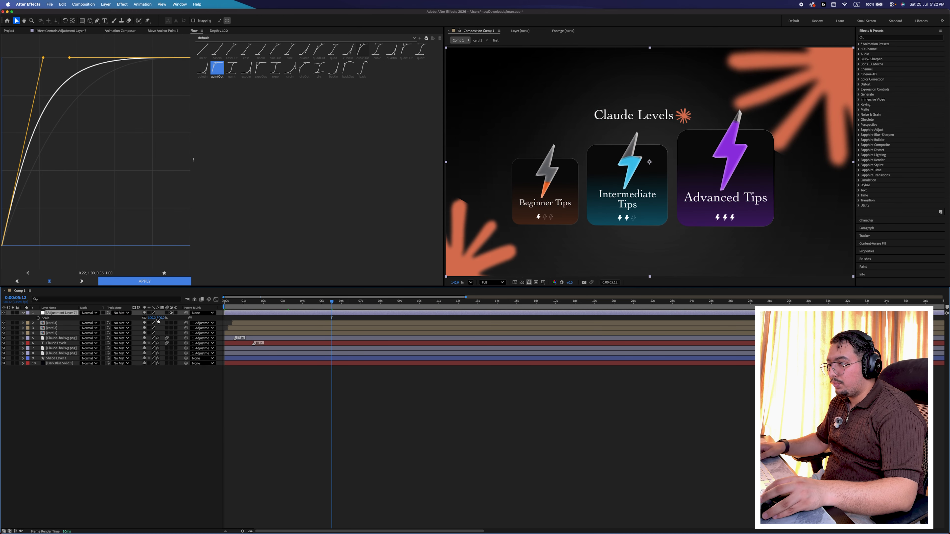
left_click_drag(157, 318, 144, 319)
key("super+z")
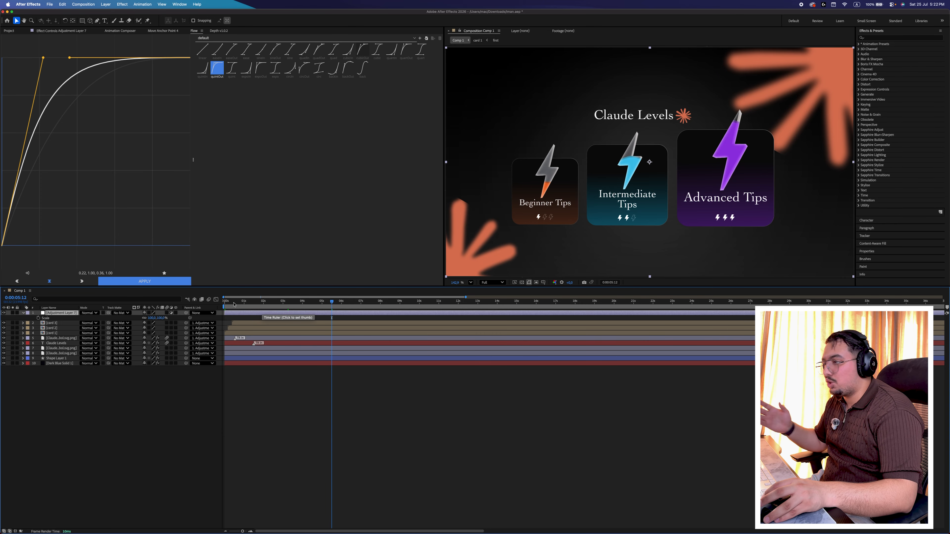
- Key the adjustment layer's Scale at 0 seconds and slightly larger at 4 seconds, and preview the slow zoom
left_click(265, 306)
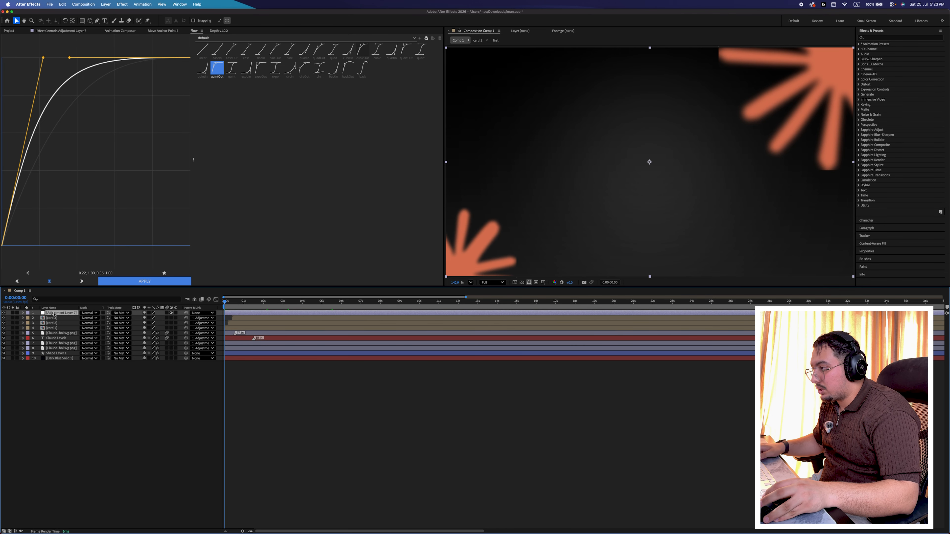
key("s")
left_click(302, 302)
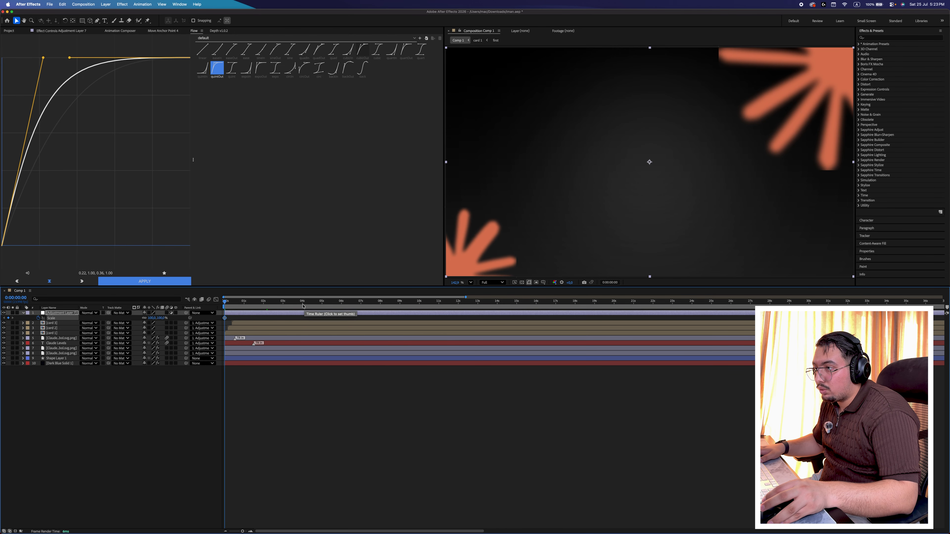
left_click(156, 319)
key("Return")
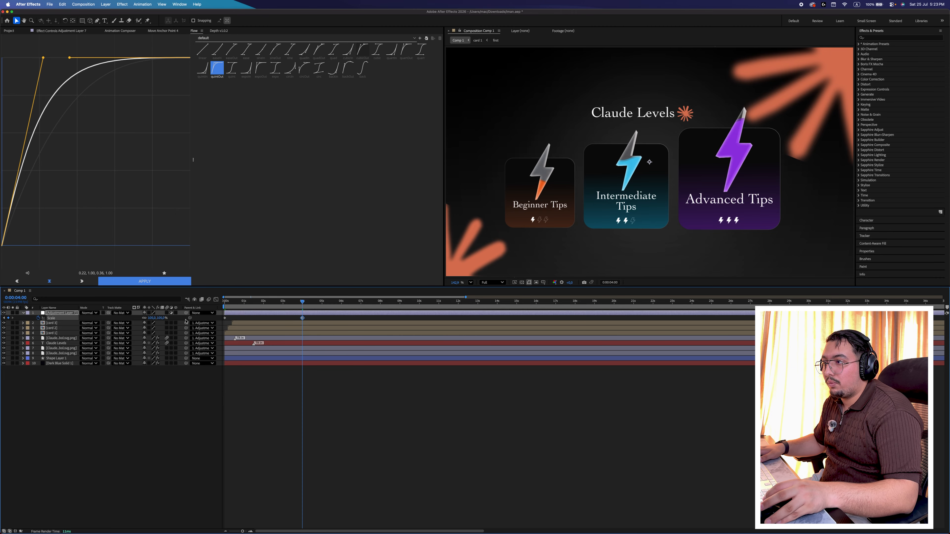
left_click_drag(302, 301, 242, 301)
key("space")
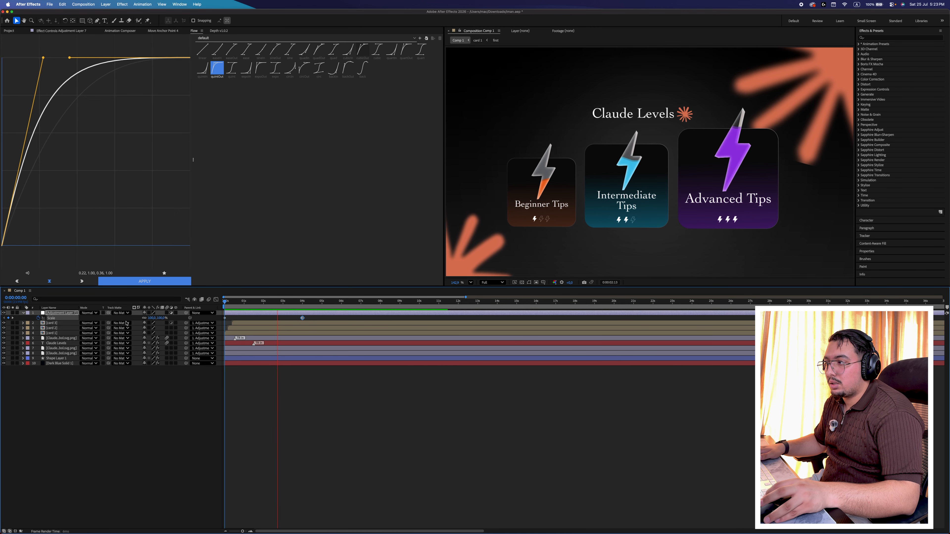
- Reveal the adjustment layer's Position alongside Scale, key Position at 4 seconds, and advance one frame
left_click(12, 317)
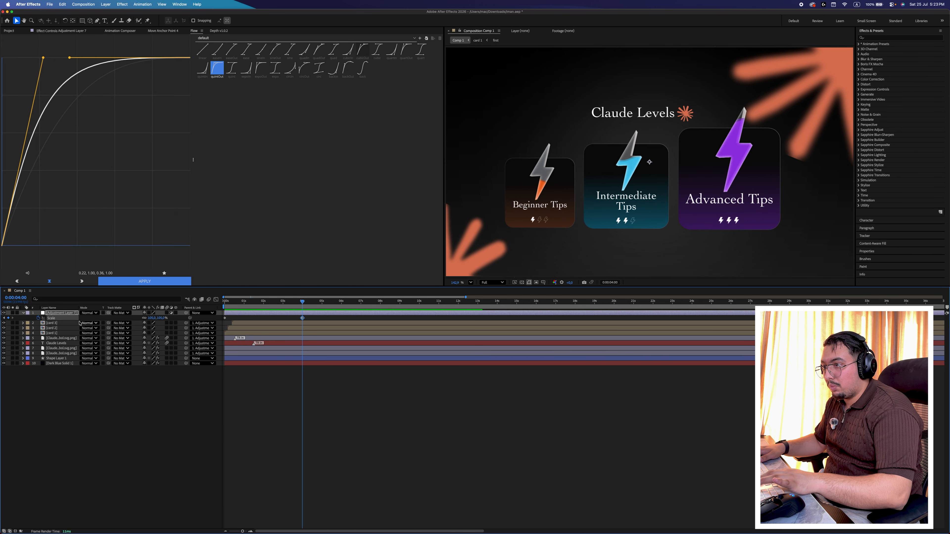
key("Page_Down")
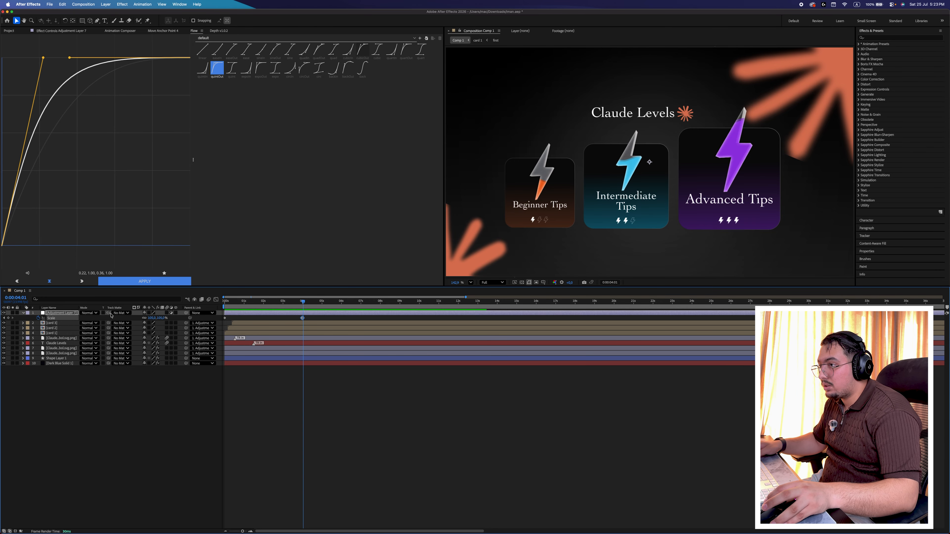
key("shift+p")
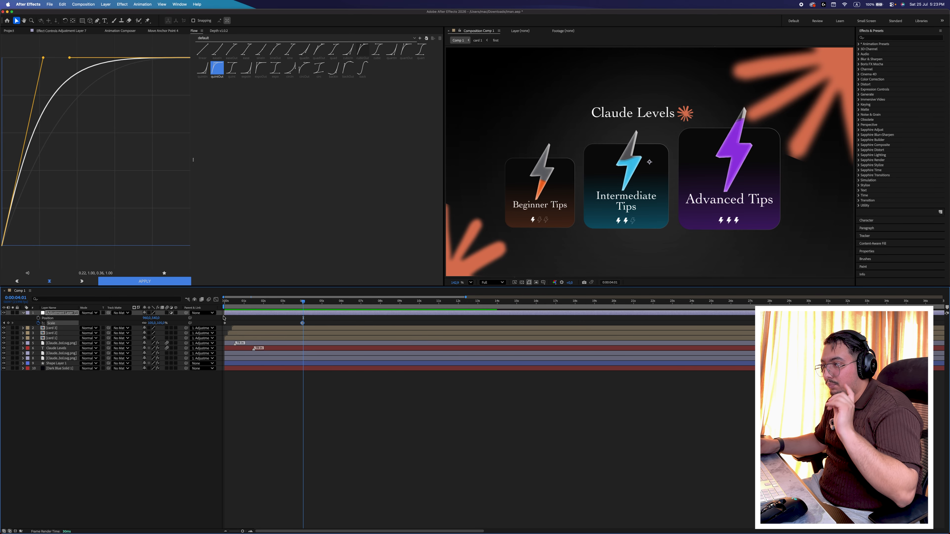
key("j")
left_click(38, 317)
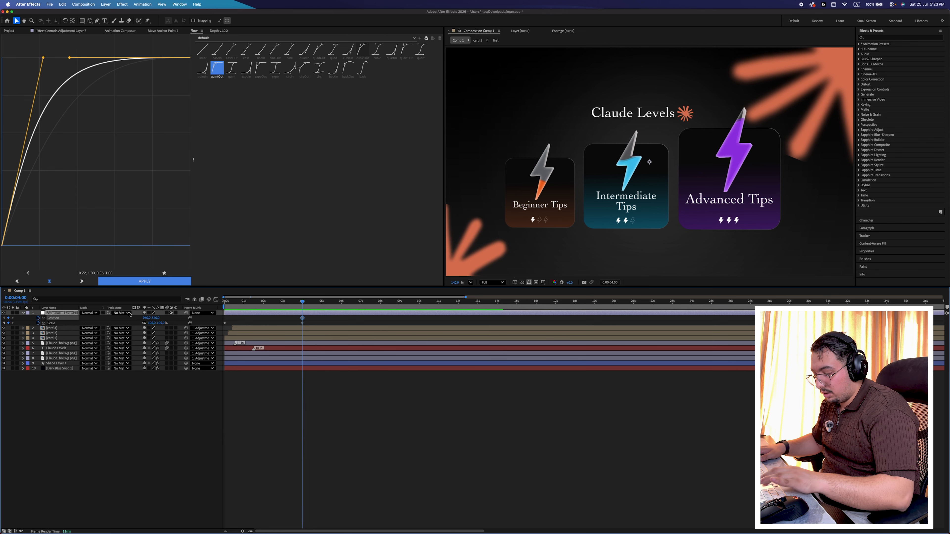
key("Page_Down")
left_click(132, 403)
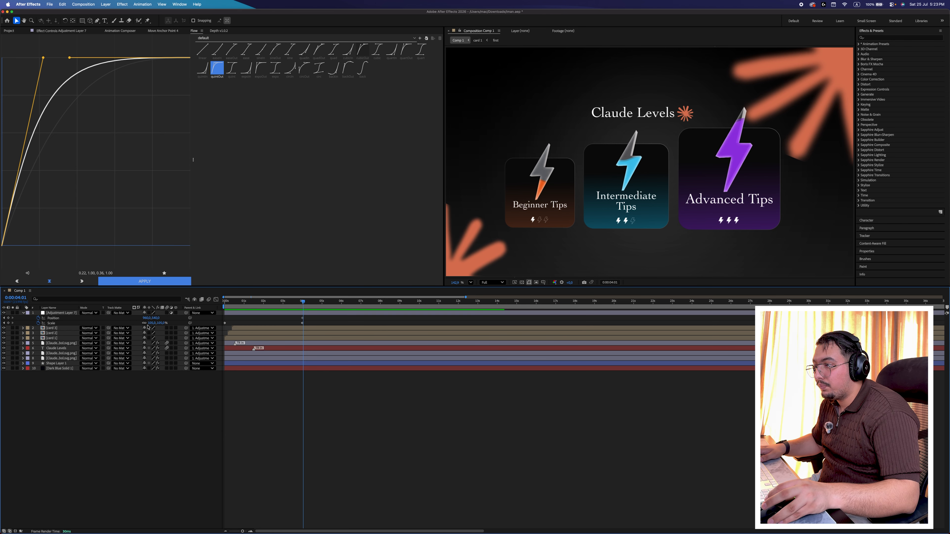
- At 0:00:04:01 enlarge Scale and shift Position to frame the Beginner and Intermediate cards, and at 8 seconds pan Position to the Advanced card
left_click_drag(151, 323, 365, 318)
left_click_drag(158, 318, 143, 318)
left_click_drag(341, 306, 381, 306)
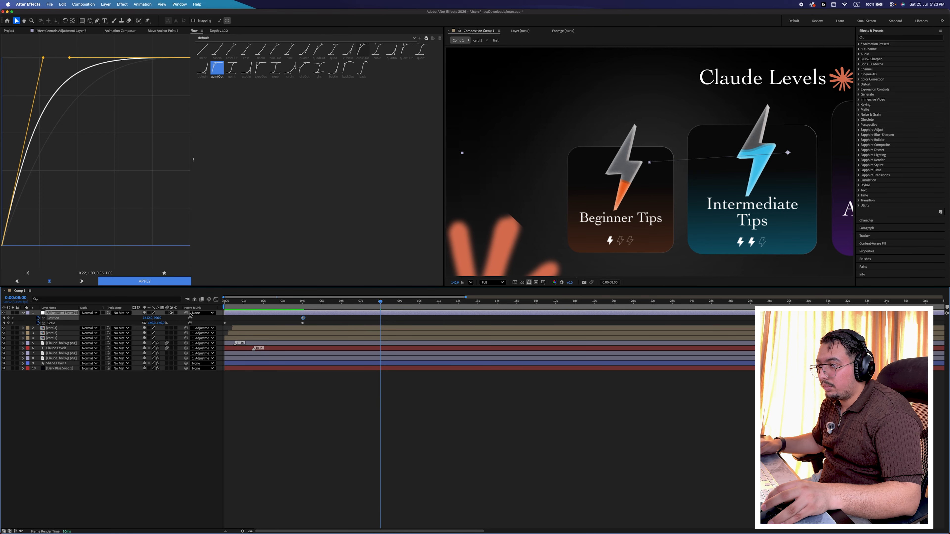
left_click_drag(146, 317, 114, 318)
- Apply the 0.66, 0.00, 0.34, 1.00 cubic Flow curve to the later Position and Scale keyframes, and preview from the start
left_click_drag(392, 317, 303, 328)
left_click(377, 49)
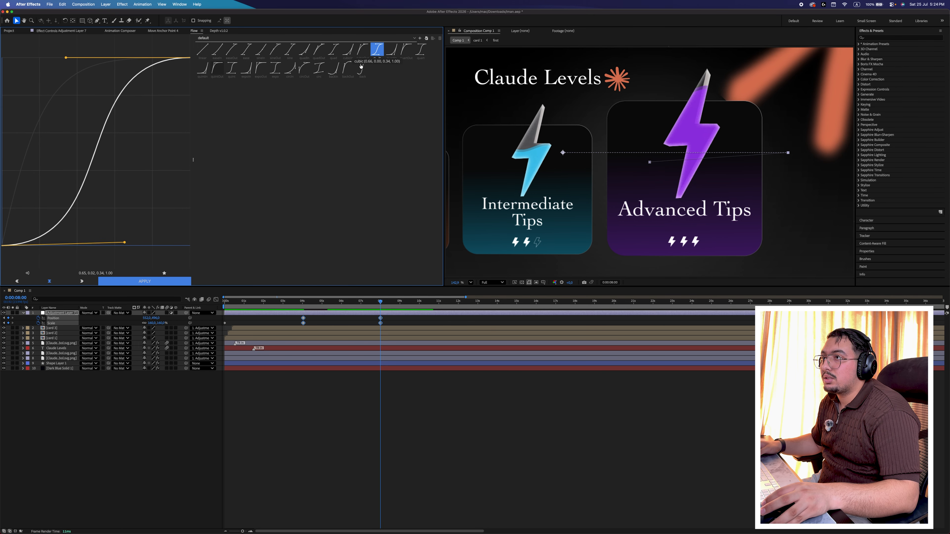
left_click(144, 281)
left_click(224, 301)
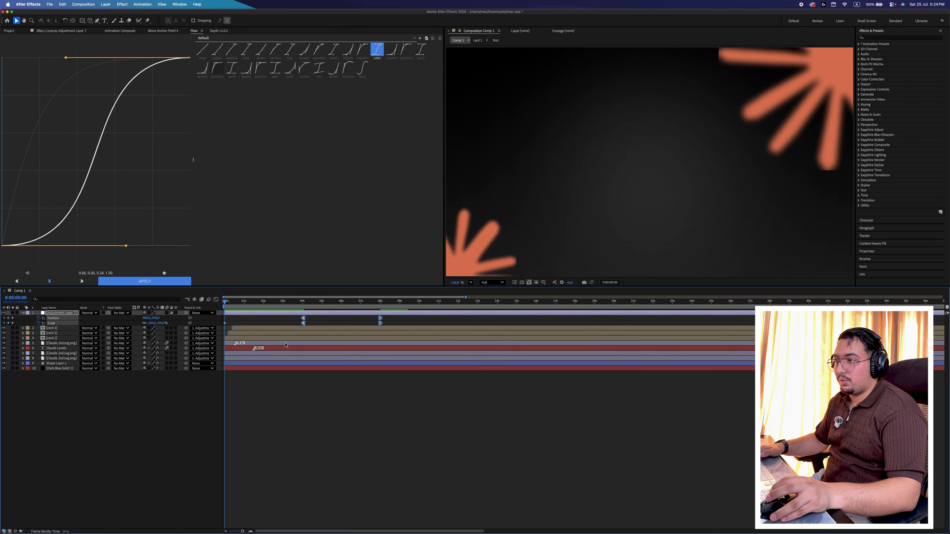
key("space")
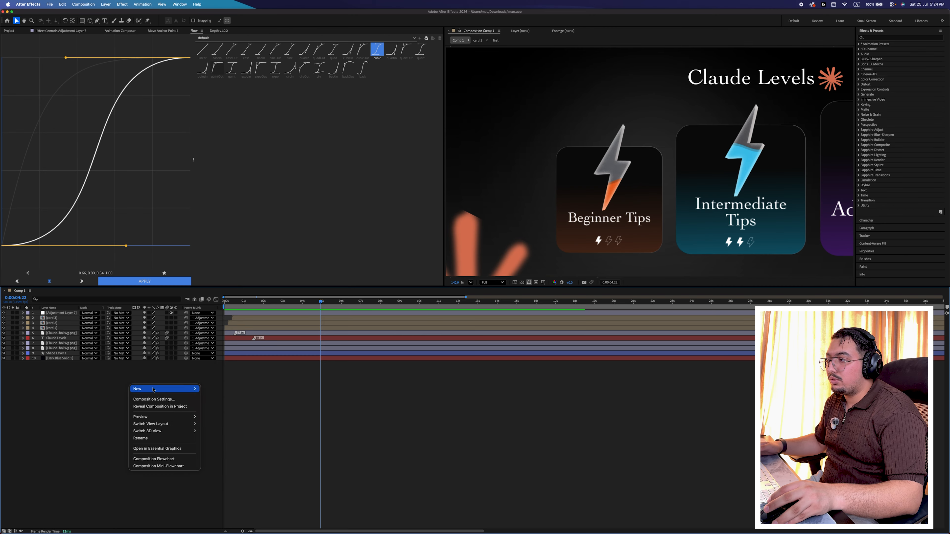
- Create a full-frame black solid above all layers in Comp 1
mouse_move(164, 388)
left_click(212, 406)
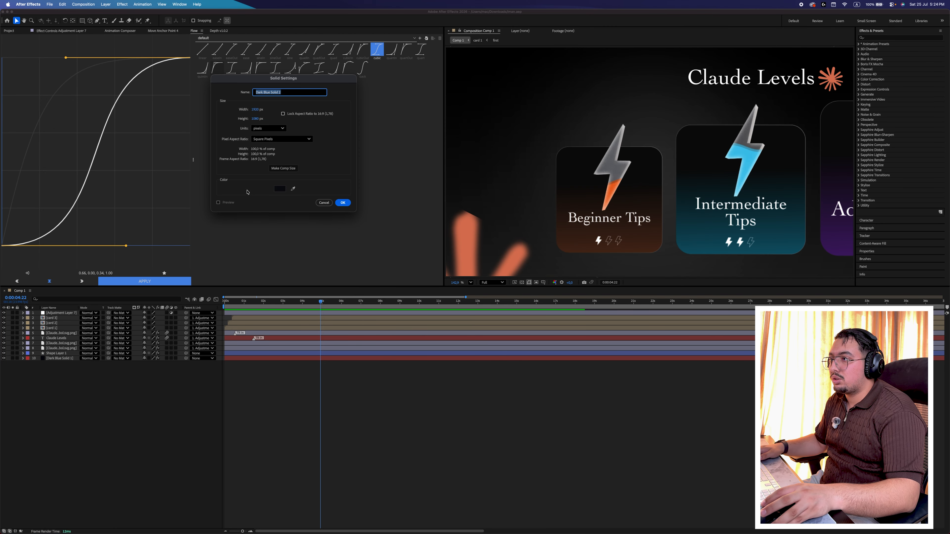
left_click(280, 188)
- Copy the orange bolt pre-comp from card 1 into Comp 1 above the black solid, enlarge it and reposition it
left_click(275, 334)
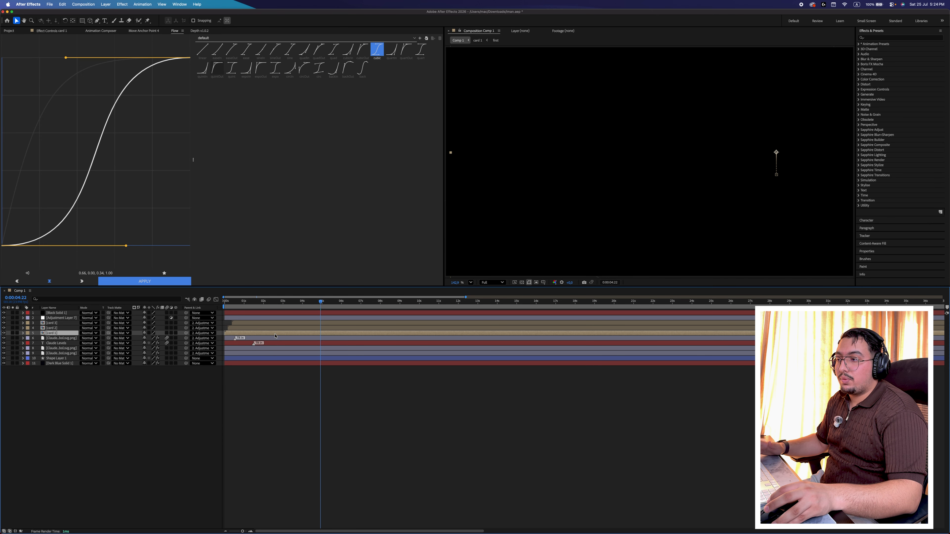
double_click(275, 335)
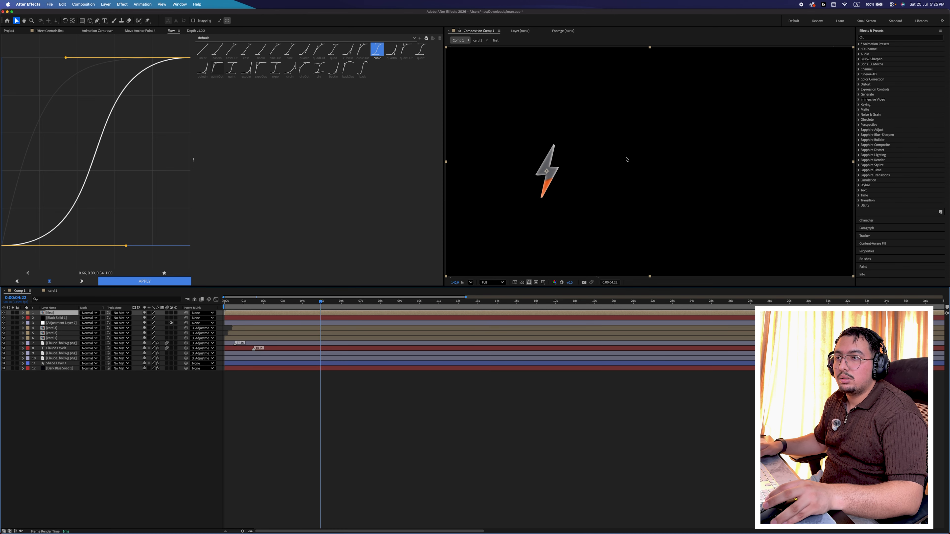
left_click_drag(650, 277, 677, 434)
left_click_drag(608, 146, 628, 144)
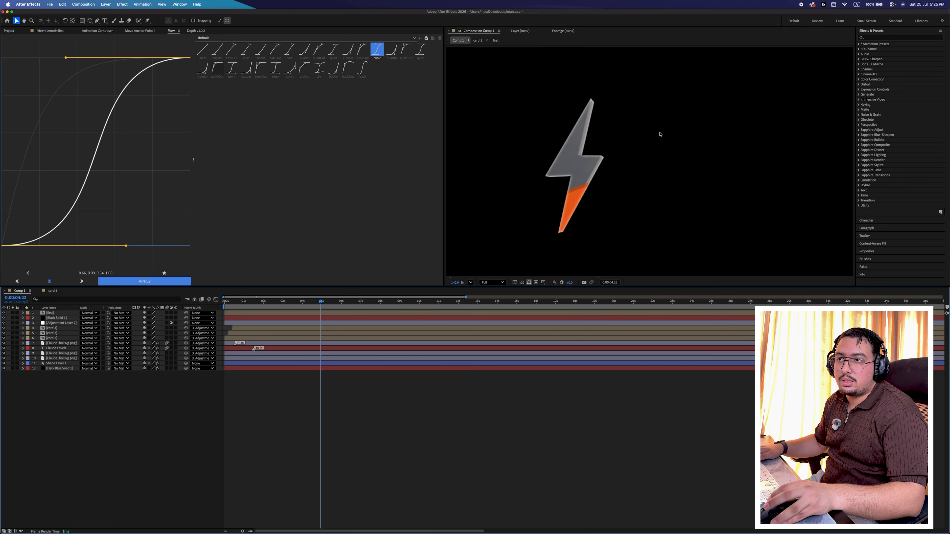
- Add the white text "Beginner", enlarge it and place it so it overlaps the bolt
left_click(105, 21)
left_click(654, 207)
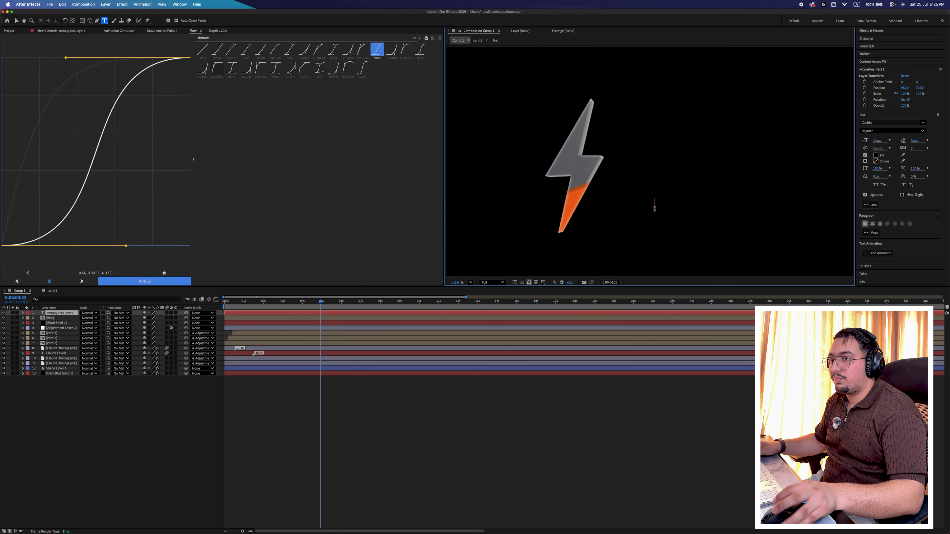
type("Beginner")
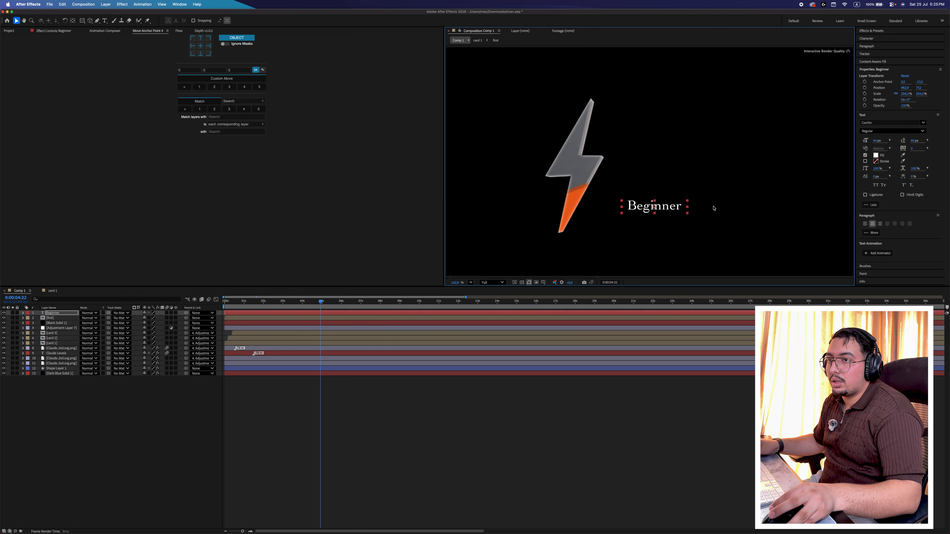
left_click_drag(712, 208, 685, 127)
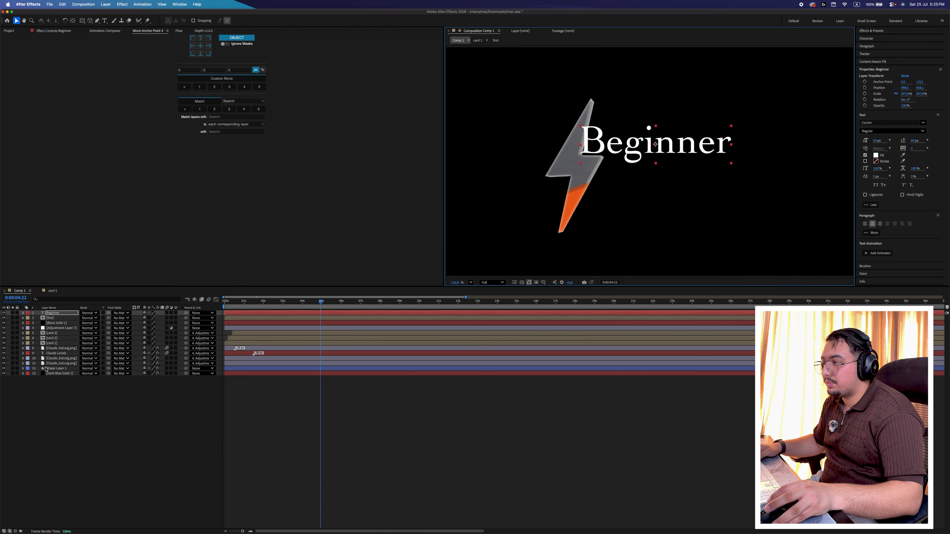
- Move the Beginner text layer beneath the bolt layer, shrink the text and place it beside the bolt
left_click_drag(57, 315, 57, 321)
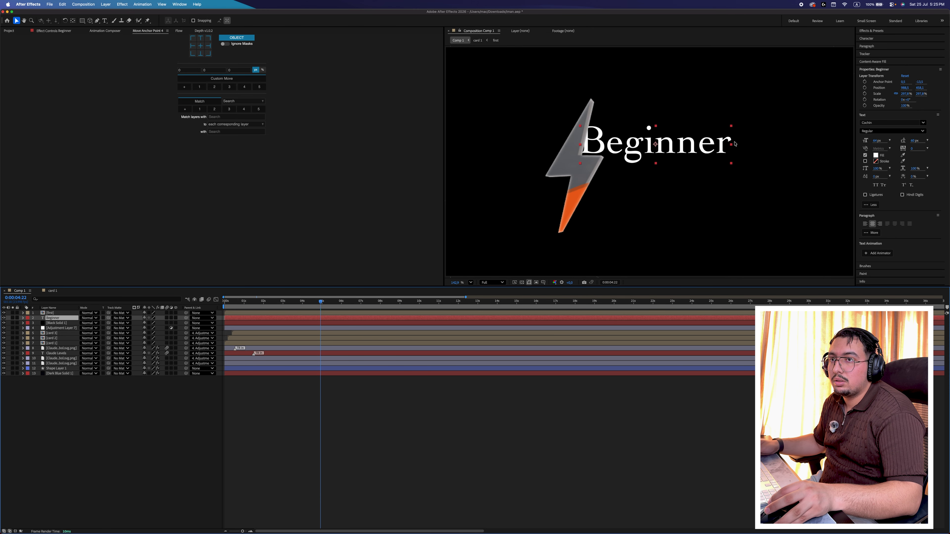
left_click_drag(734, 143, 696, 151)
left_click(716, 412)
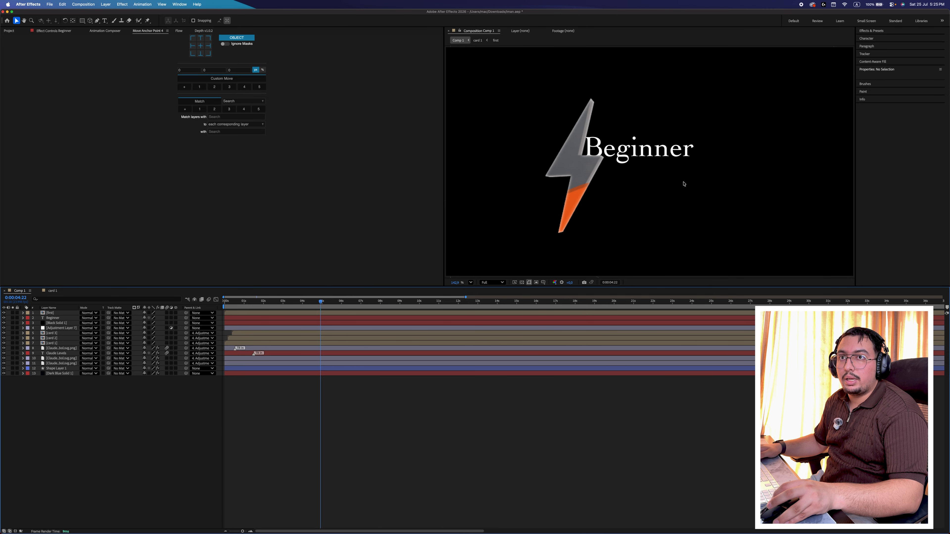
- Search the effects and presets for "counter" and add the Percentage Counter Monospaced preset as a new text layer
left_click(884, 32)
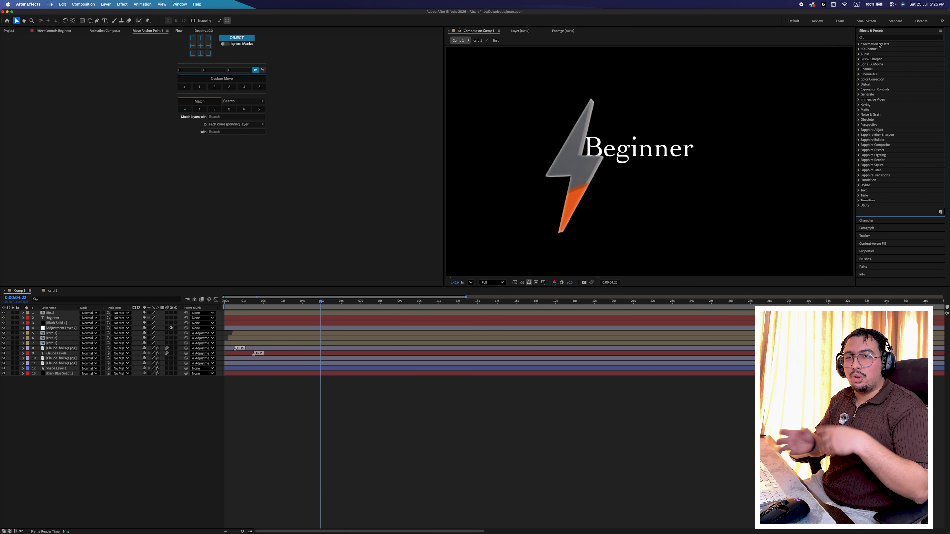
left_click(882, 37)
type("counter")
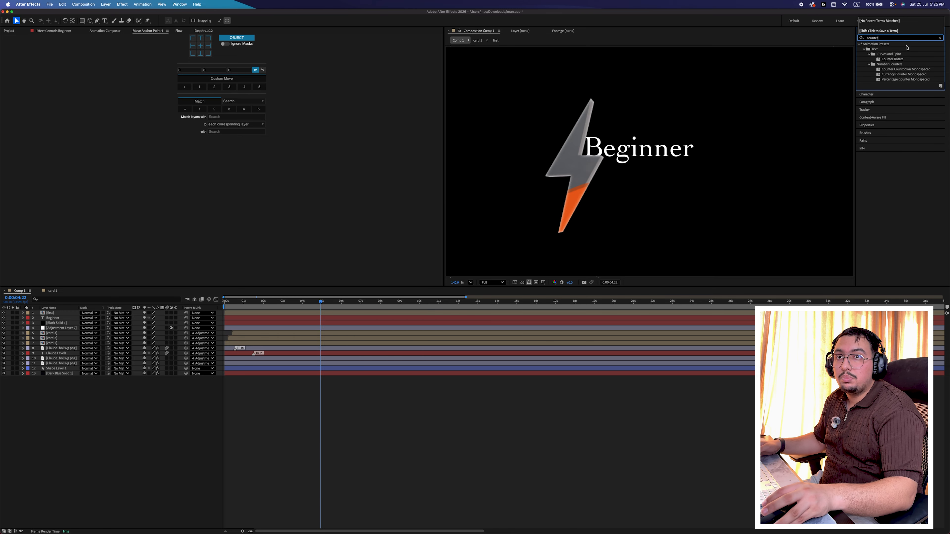
double_click(897, 80)
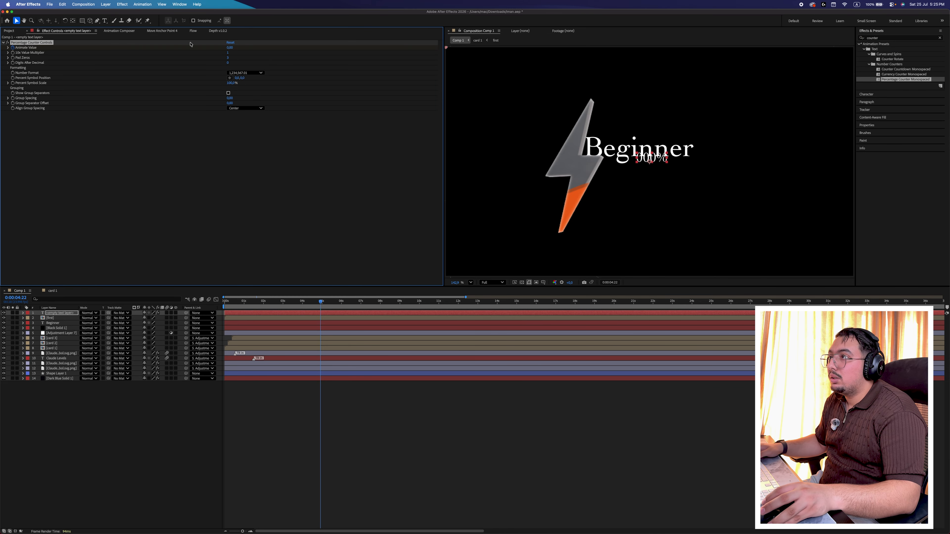
- Centre the percentage counter's anchor point, enlarge it beneath the Beginner text and move its layer below the bolt layer
left_click(162, 30)
left_click(200, 45)
left_click_drag(656, 163, 639, 200)
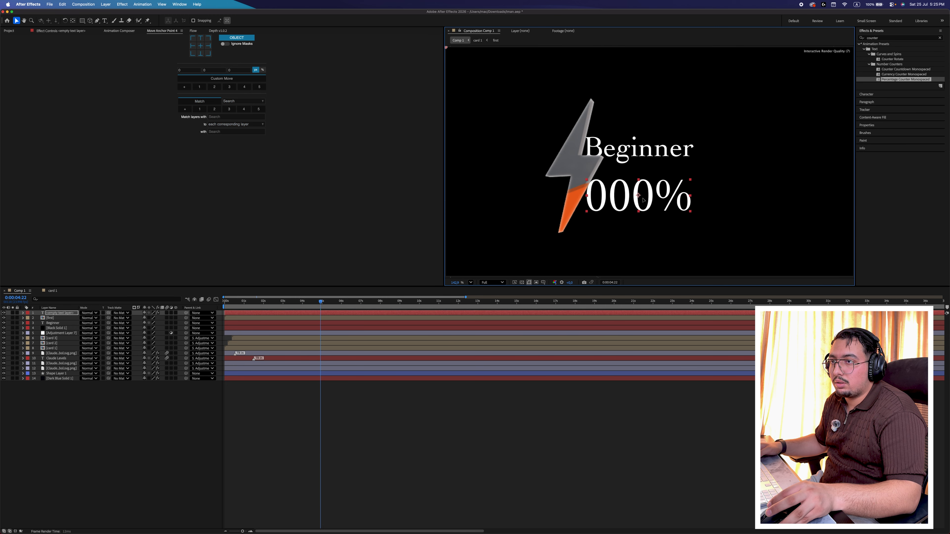
key("super+bracketleft")
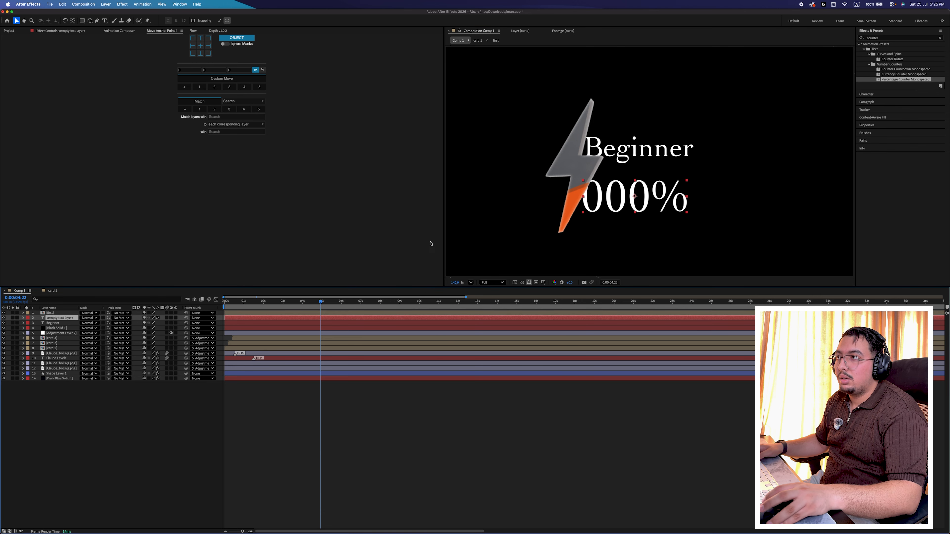
- Reduce the percentage counter's Pad Zeros so that it starts from a single digit
left_click(125, 36)
left_click(60, 31)
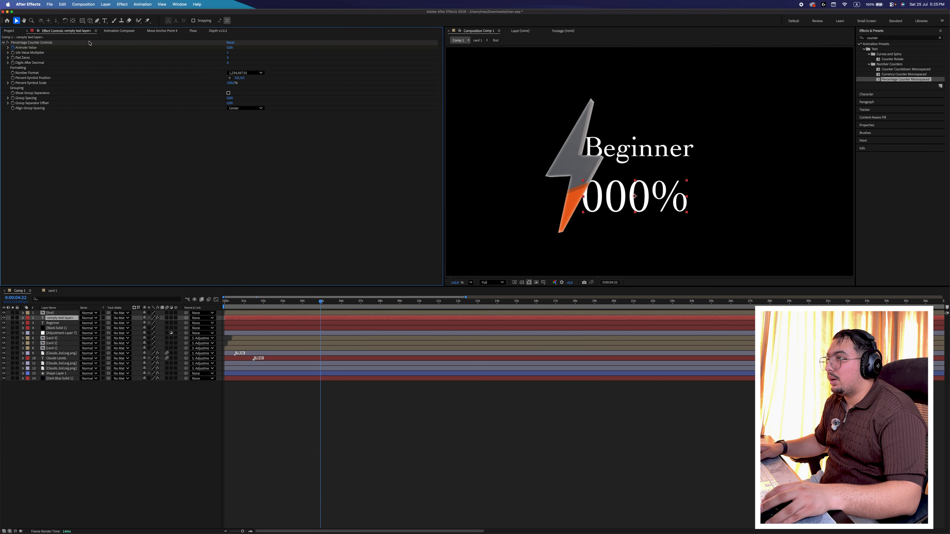
left_click(228, 58)
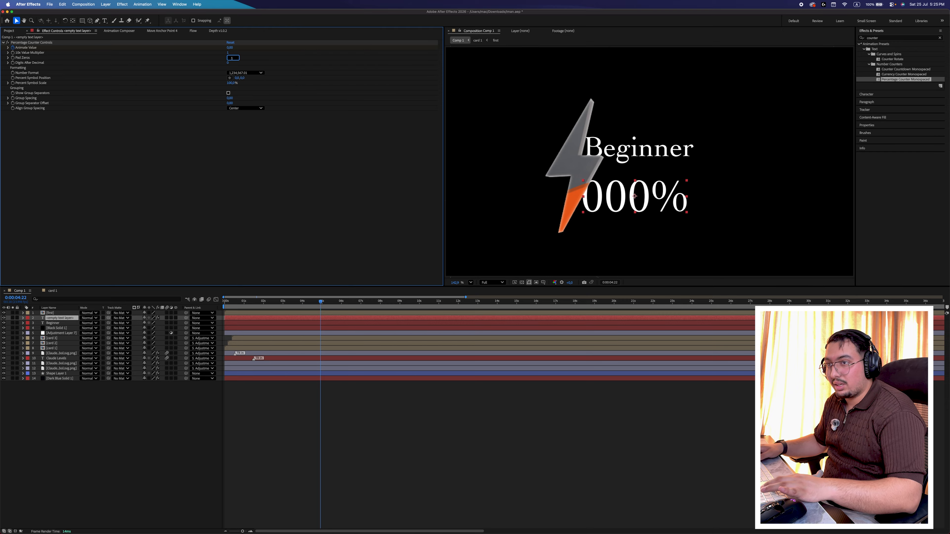
key("Return")
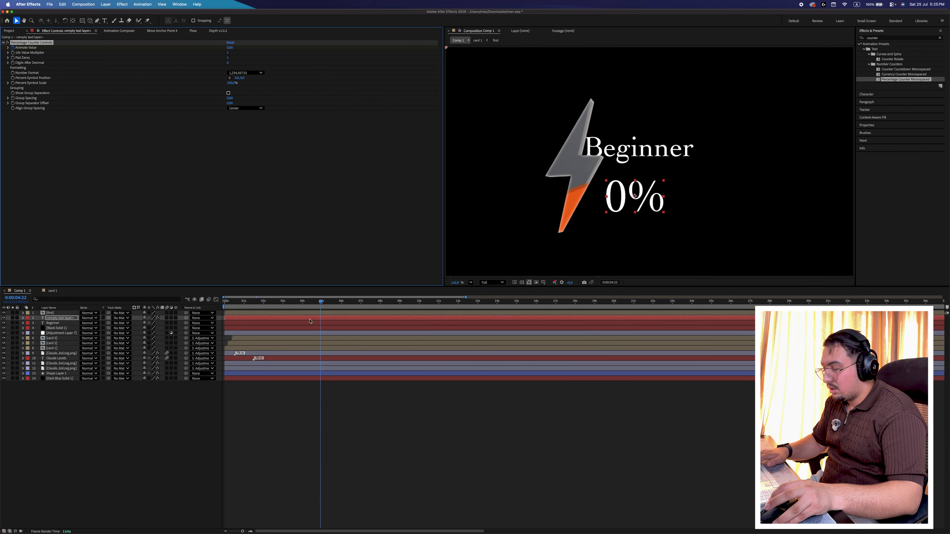
- Set the counter's final Animate Value keyframe to 20 and scrub through the count
key("u")
key("space")
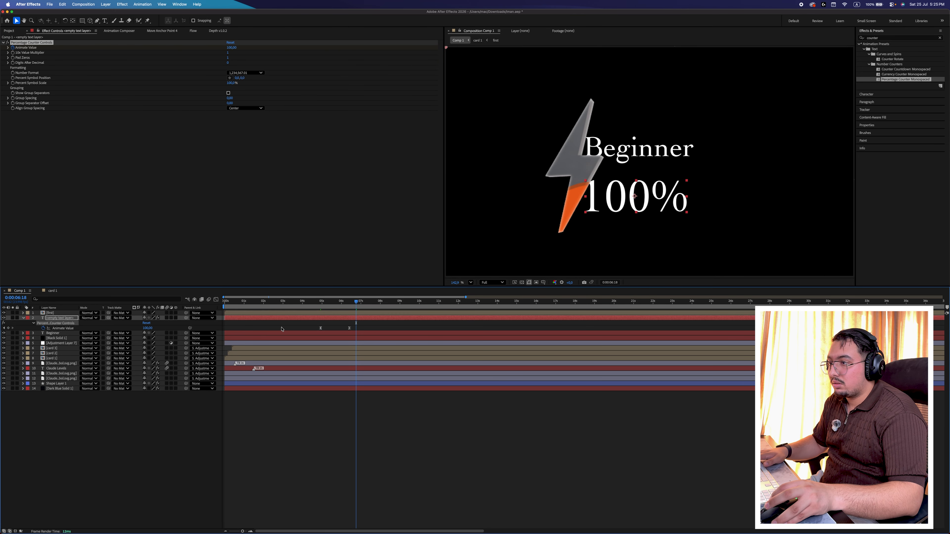
key("j")
left_click(149, 328)
type("2")
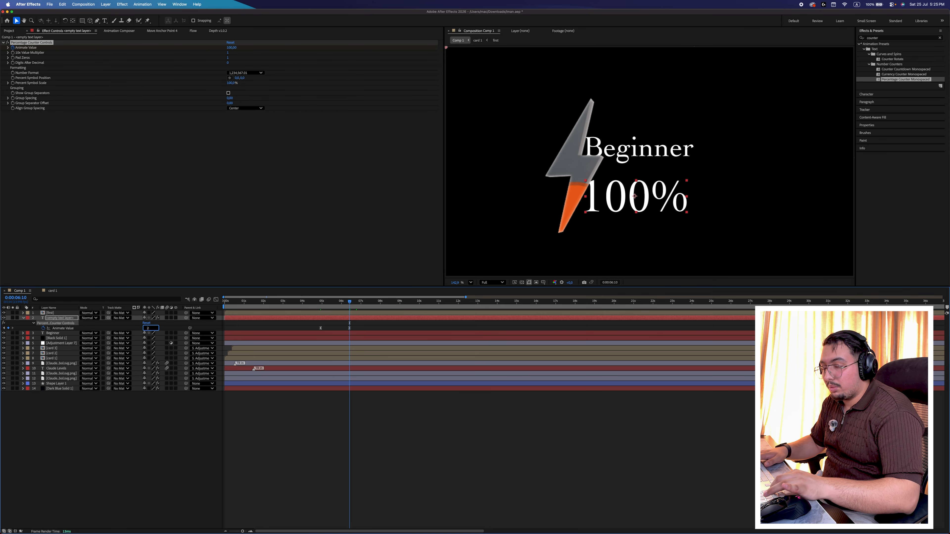
type("0")
key("Return")
left_click_drag(330, 310, 349, 302)
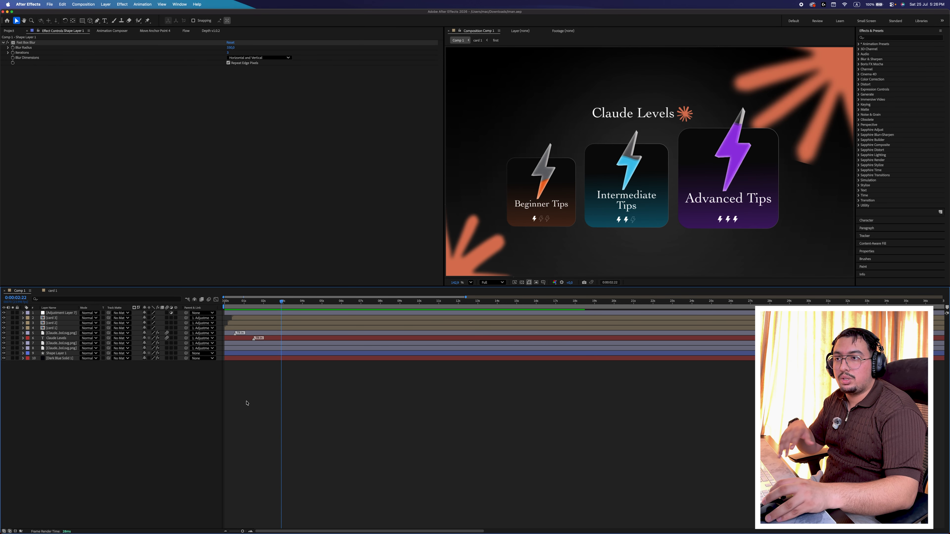
- Add a new adjustment layer at the top of Comp 1 and change its label colour to pink
right_click(113, 383)
mouse_move(150, 385)
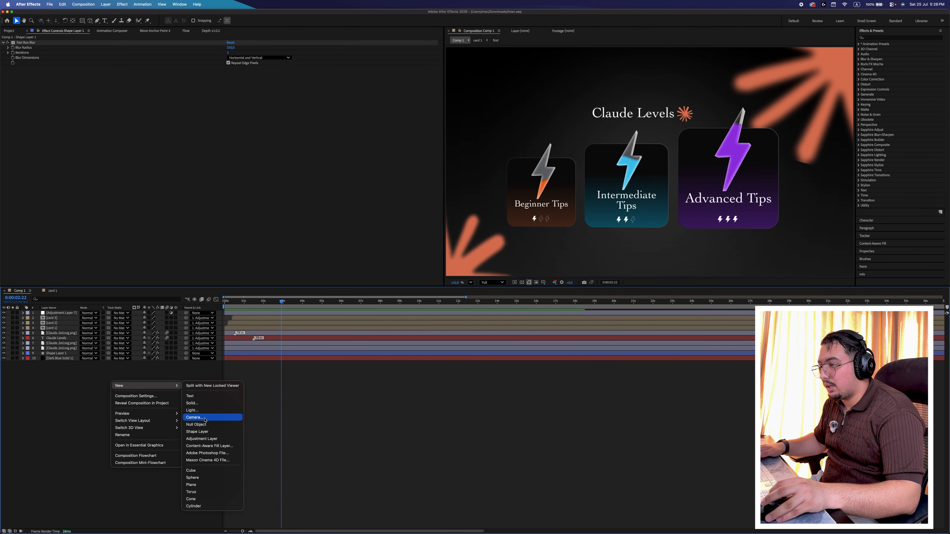
left_click(202, 439)
left_click(28, 313)
left_click(42, 363)
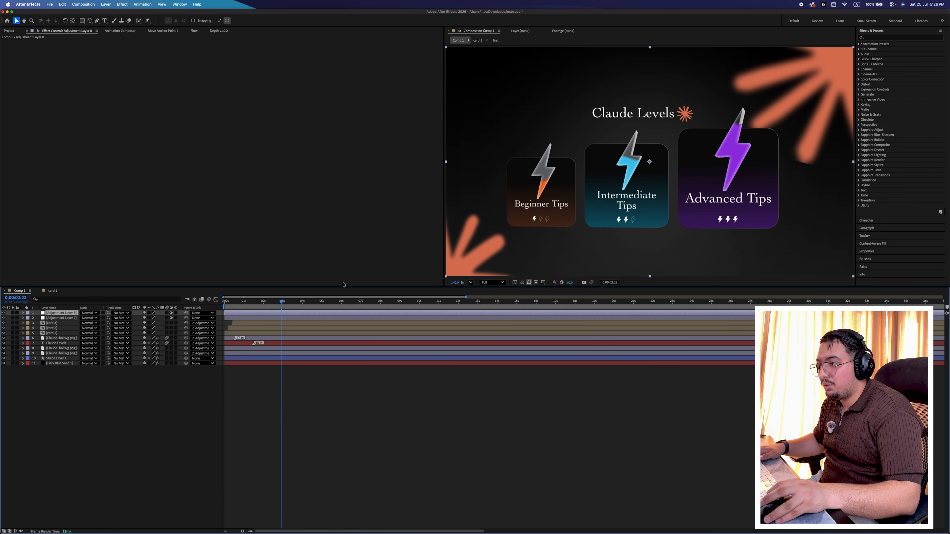
- Apply the Noise effect to the new adjustment layer and raise the Amount of Noise slightly
left_click(919, 38)
type("noise")
left_click_drag(881, 69, 484, 68)
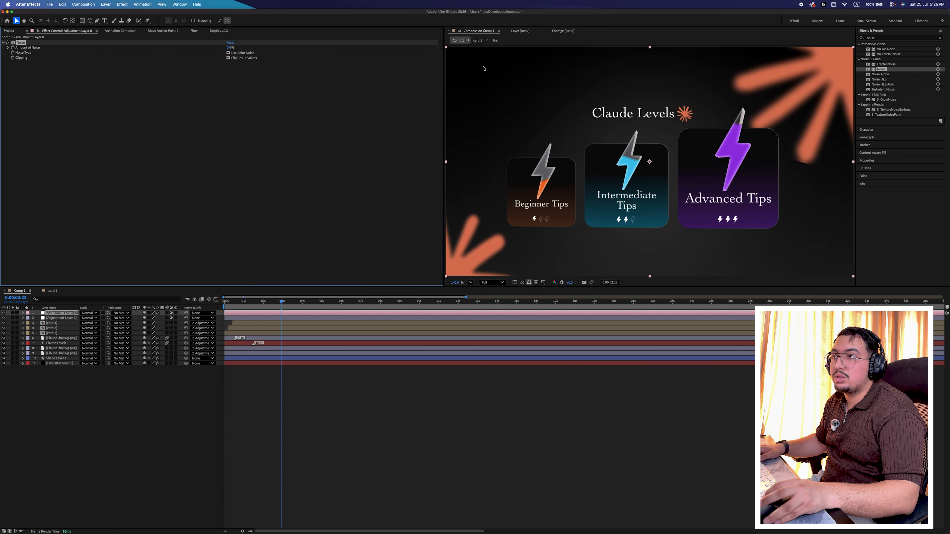
left_click_drag(231, 47, 234, 48)
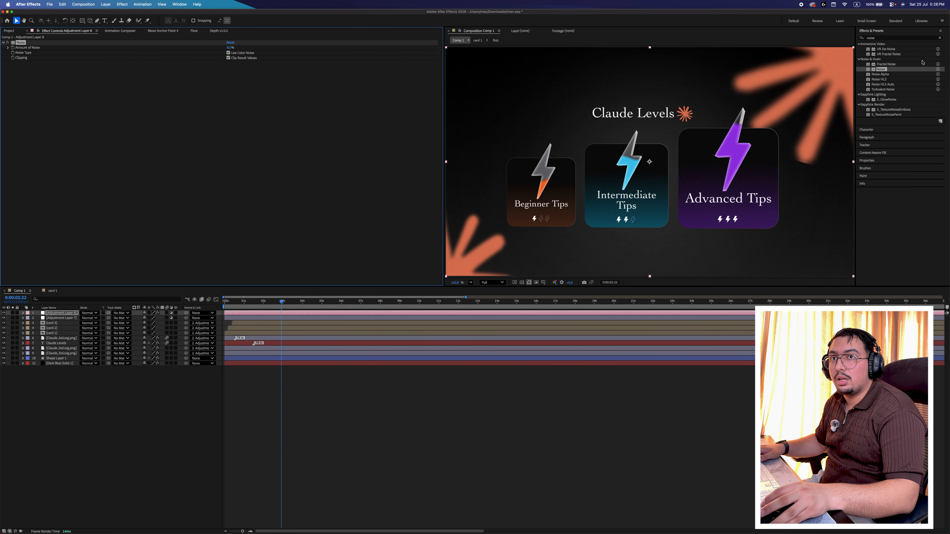
- Add CC Vignette to the same adjustment layer and scrub through the composition to check the darkened edges
left_click(940, 38)
type("vign")
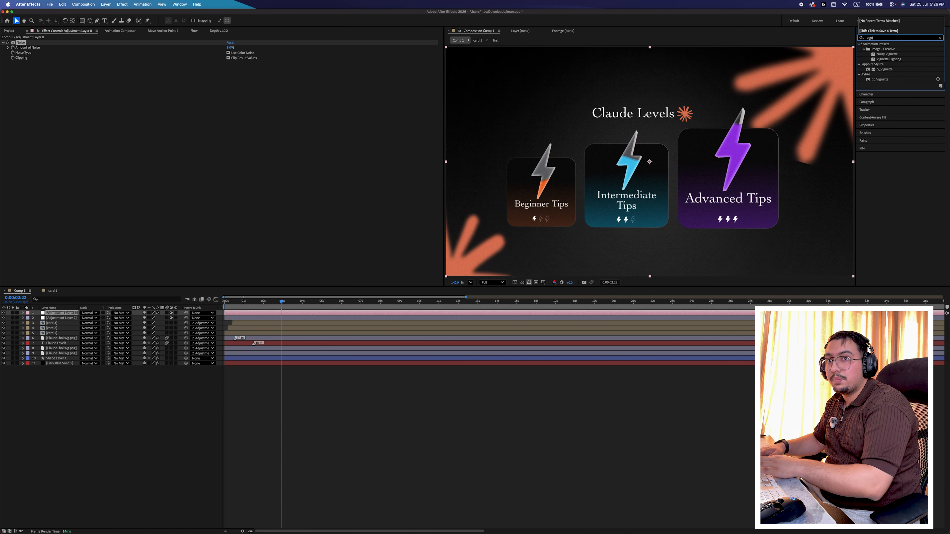
left_click_drag(879, 79, 772, 92)
left_click(939, 37)
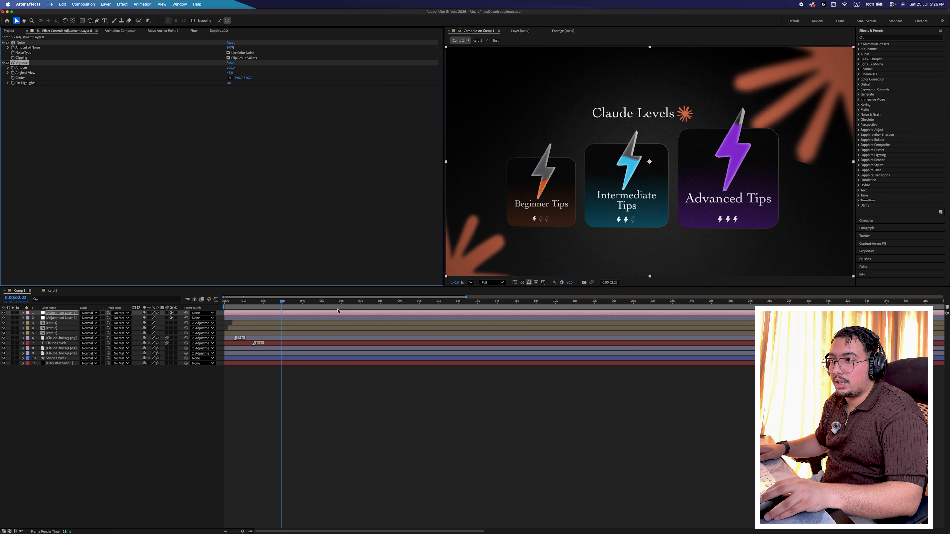
left_click_drag(338, 309, 282, 307)
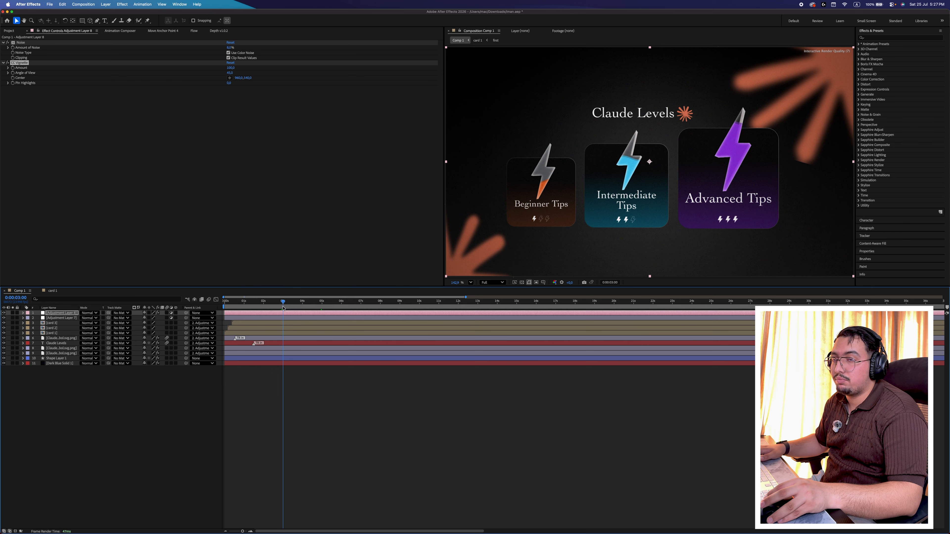
left_click(430, 404)
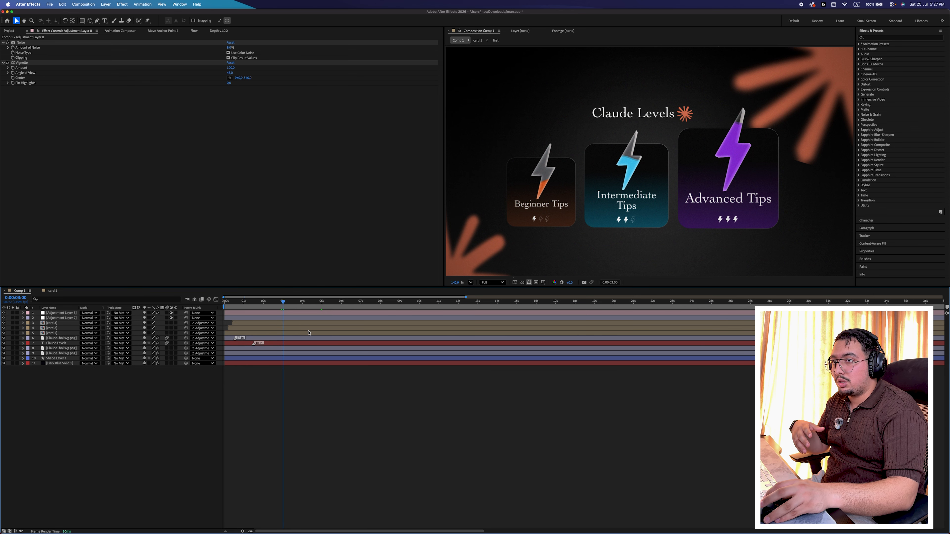
- Apply the Glow effect to the Claude logo beside the title, lower its threshold, enlarge its radius and adjust its intensity
left_click(889, 37)
type("glow")
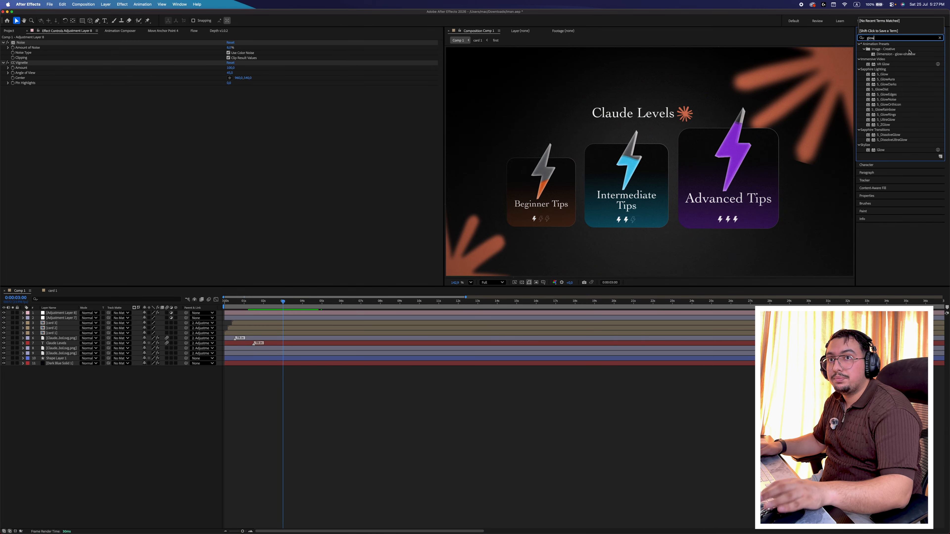
left_click_drag(881, 149, 75, 338)
left_click_drag(227, 68, 202, 71)
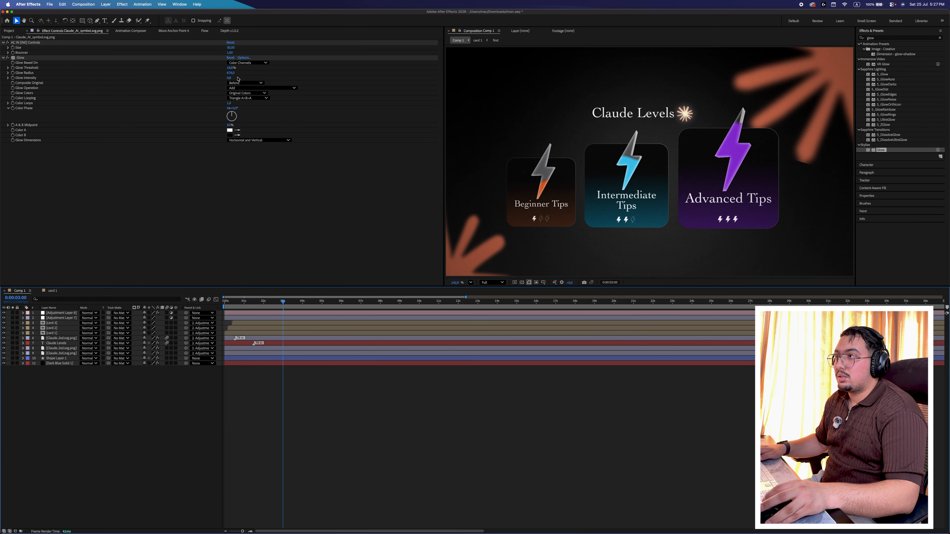
left_click_drag(227, 78, 225, 77)
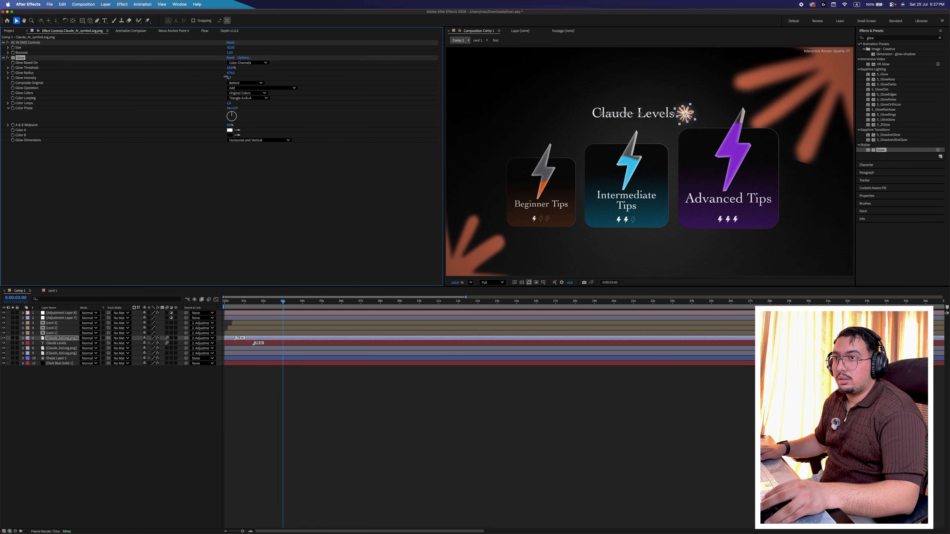
- Apply Glow with a larger radius to the bolt pre-comp in card 1 and give the bolt in card 2 the same glow
left_click(881, 151)
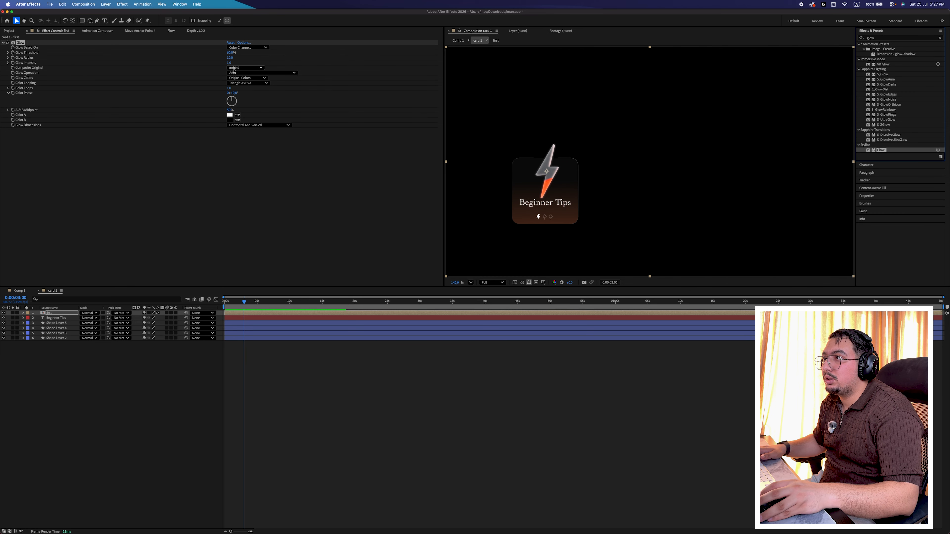
left_click_drag(229, 58, 249, 58)
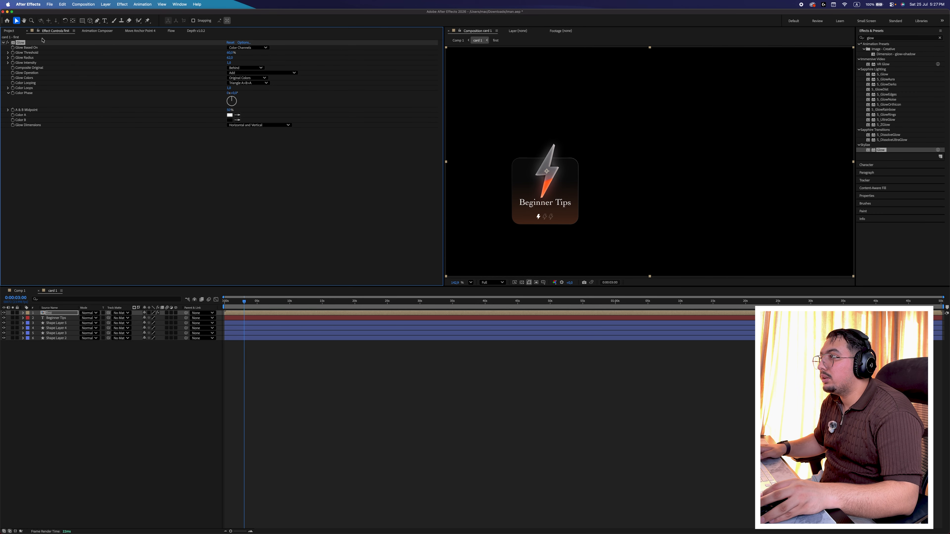
left_click(38, 292)
double_click(321, 329)
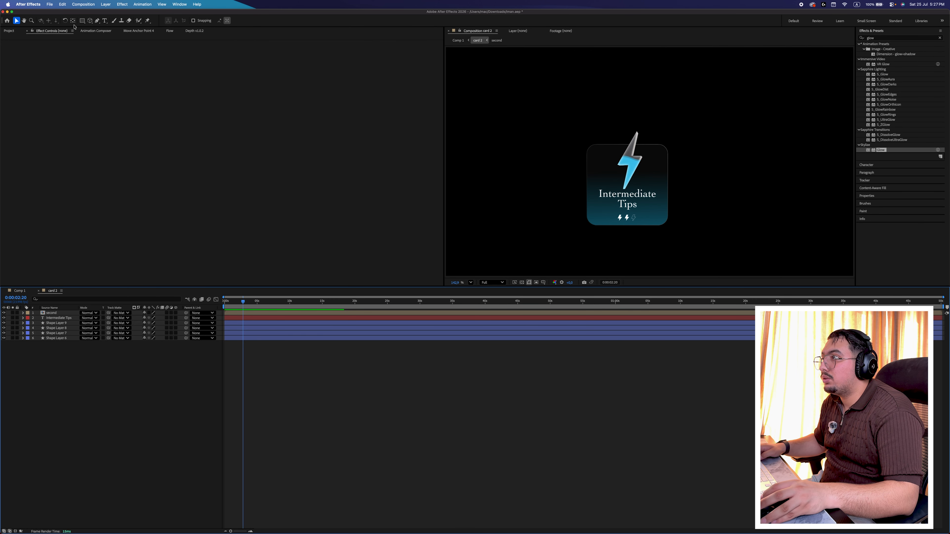
left_click(250, 312)
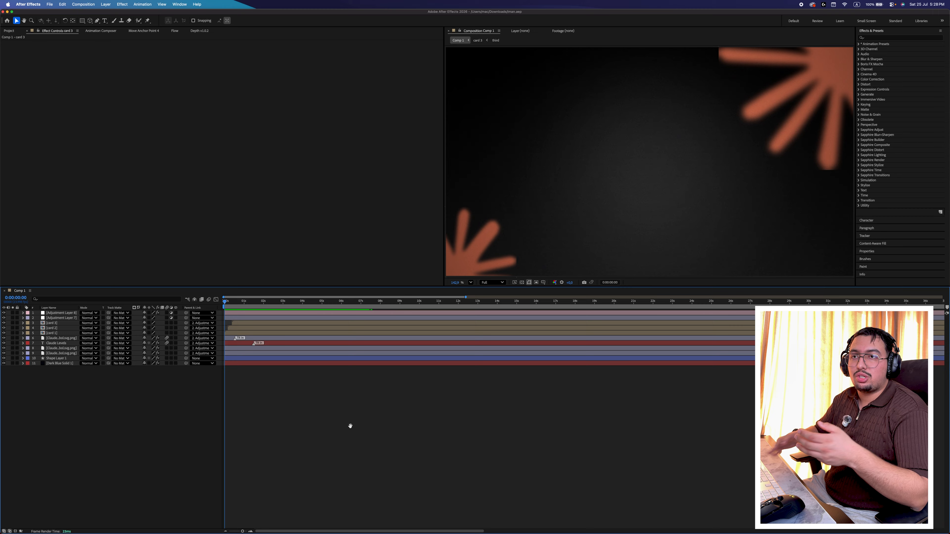
- Play and scrub through Comp 1 to review the card entrance, liquid fill, glow and camera-like movement
key("space")
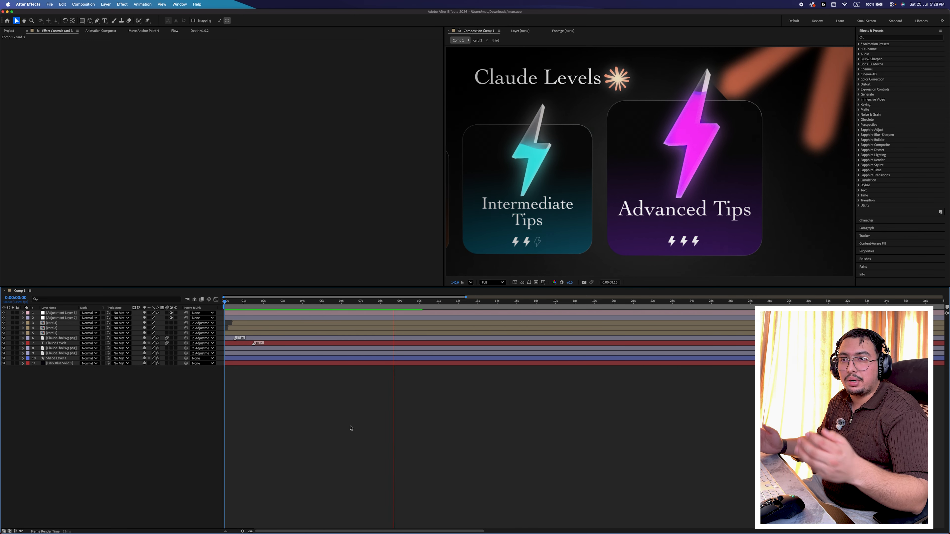
left_click(377, 302)
left_click_drag(374, 306, 262, 305)
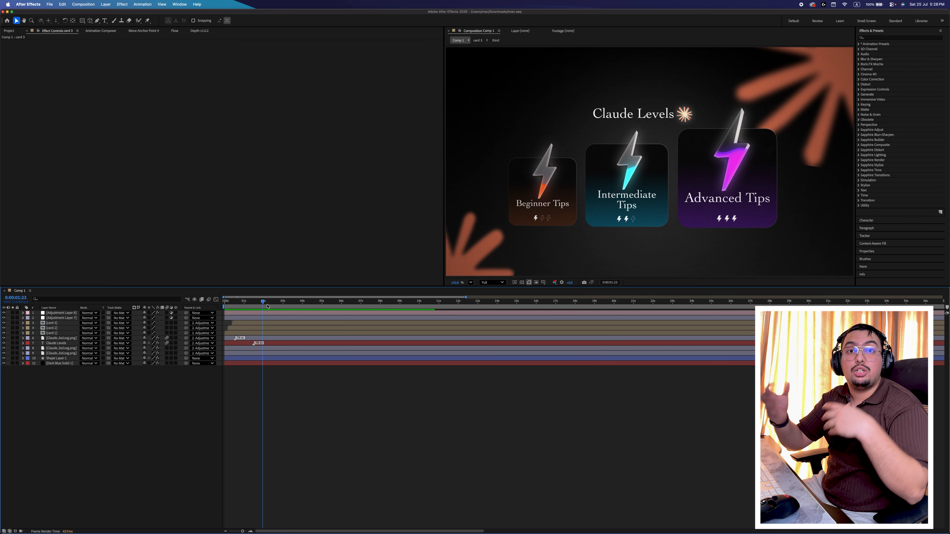
left_click_drag(267, 306, 284, 304)
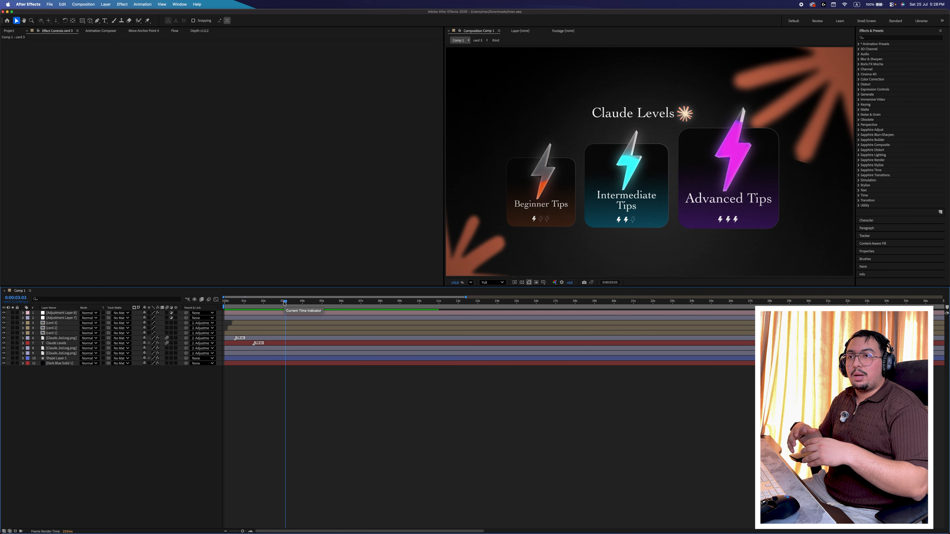
left_click_drag(284, 304, 297, 307)
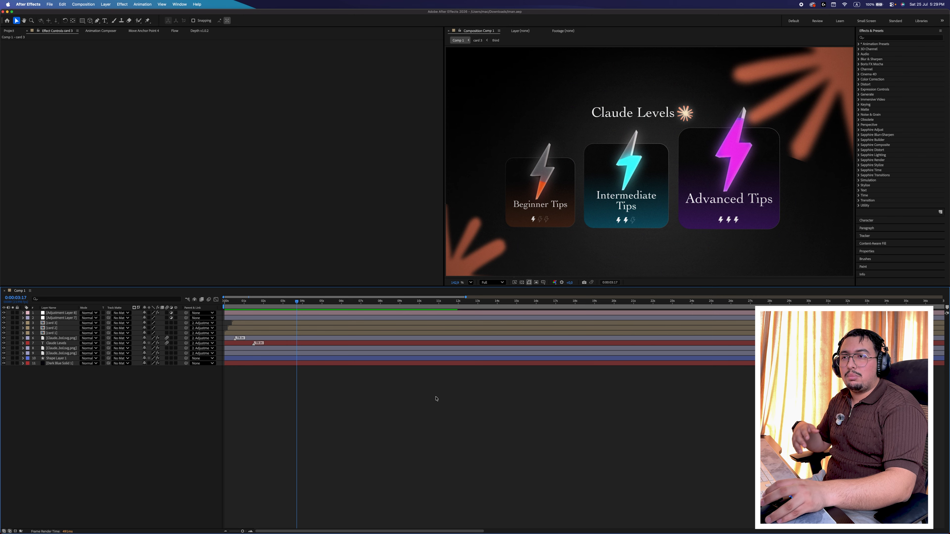
key("space")
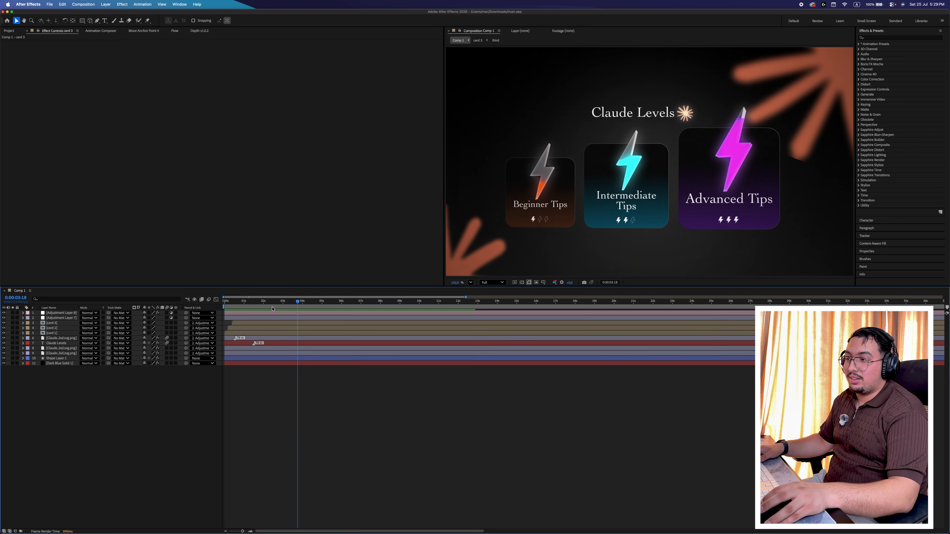
key("space")
key("space")
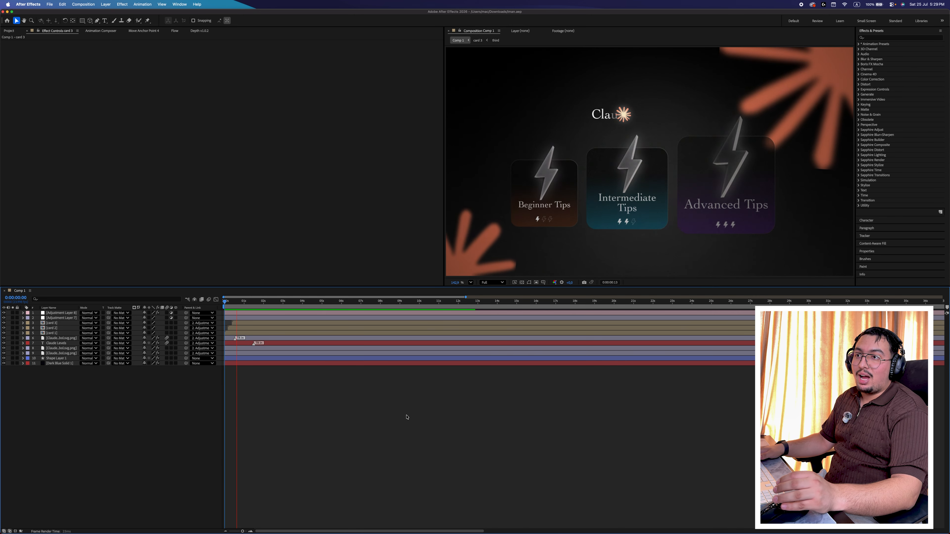
key("space")
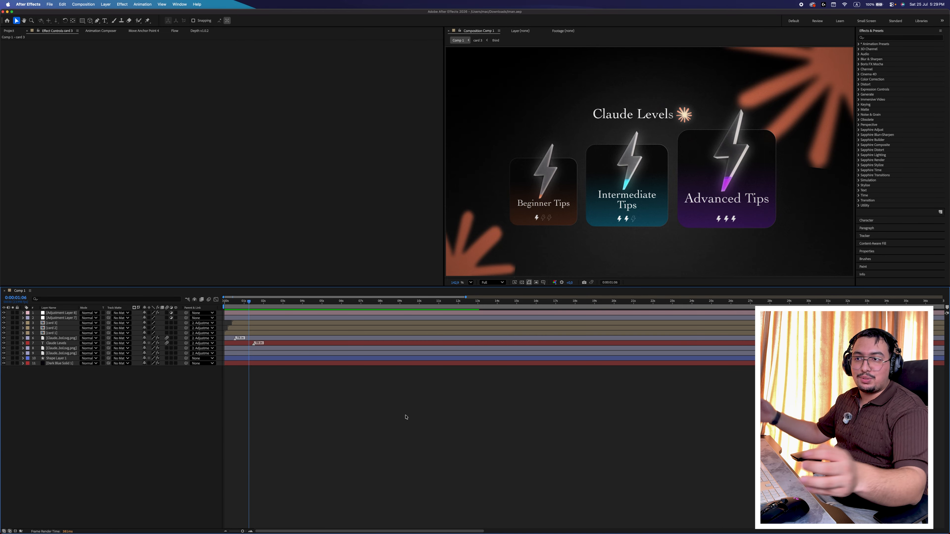
key("space")
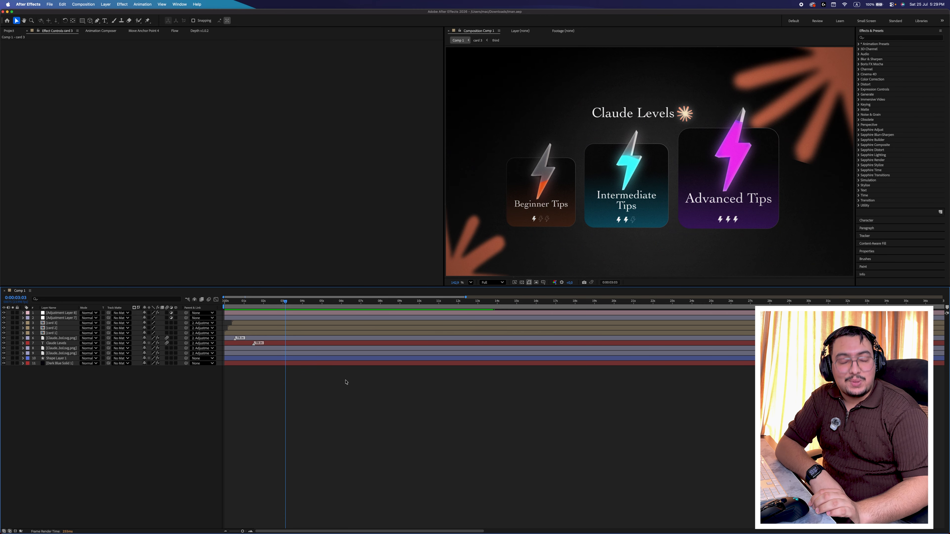